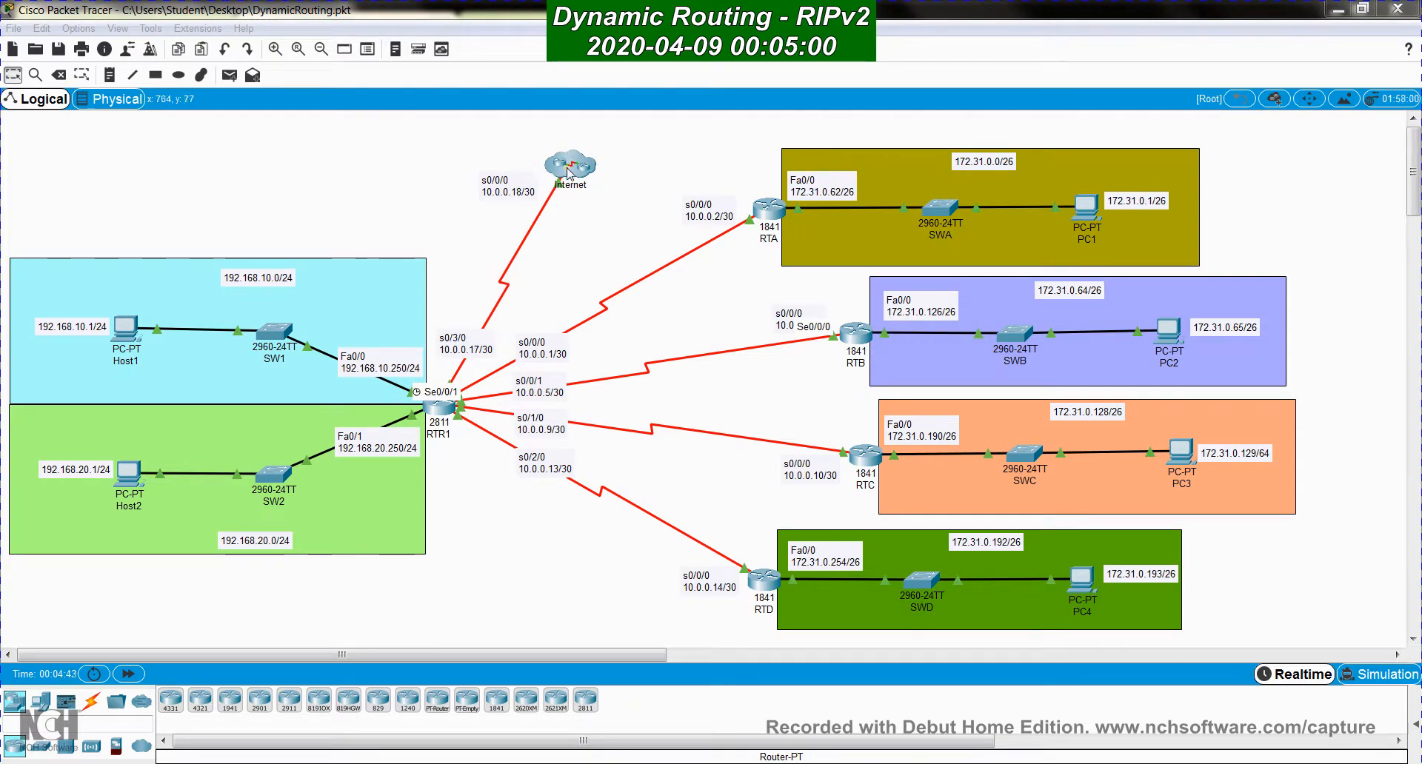
Look inside the Internet cluster at its router and server, and return to the root topology
left_click(569, 169)
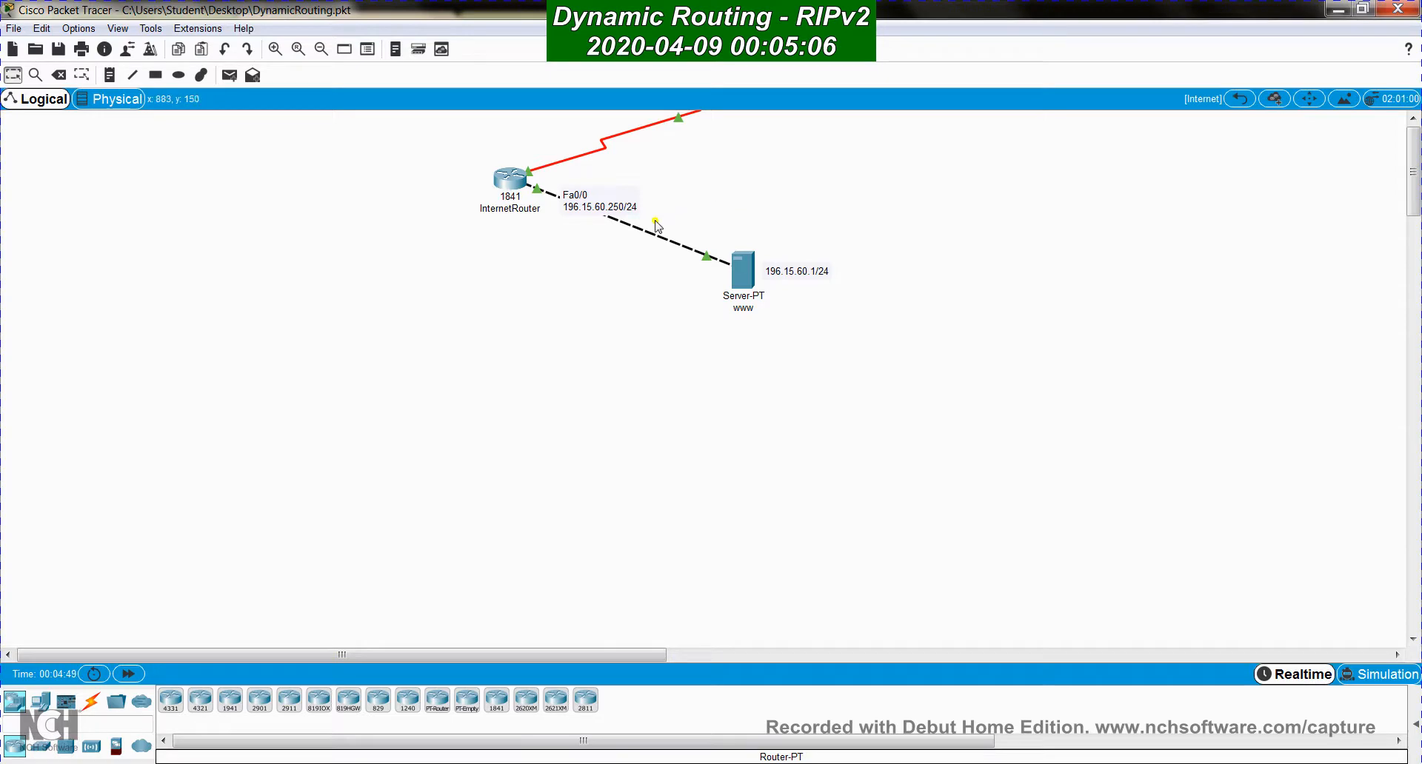
left_click(1238, 99)
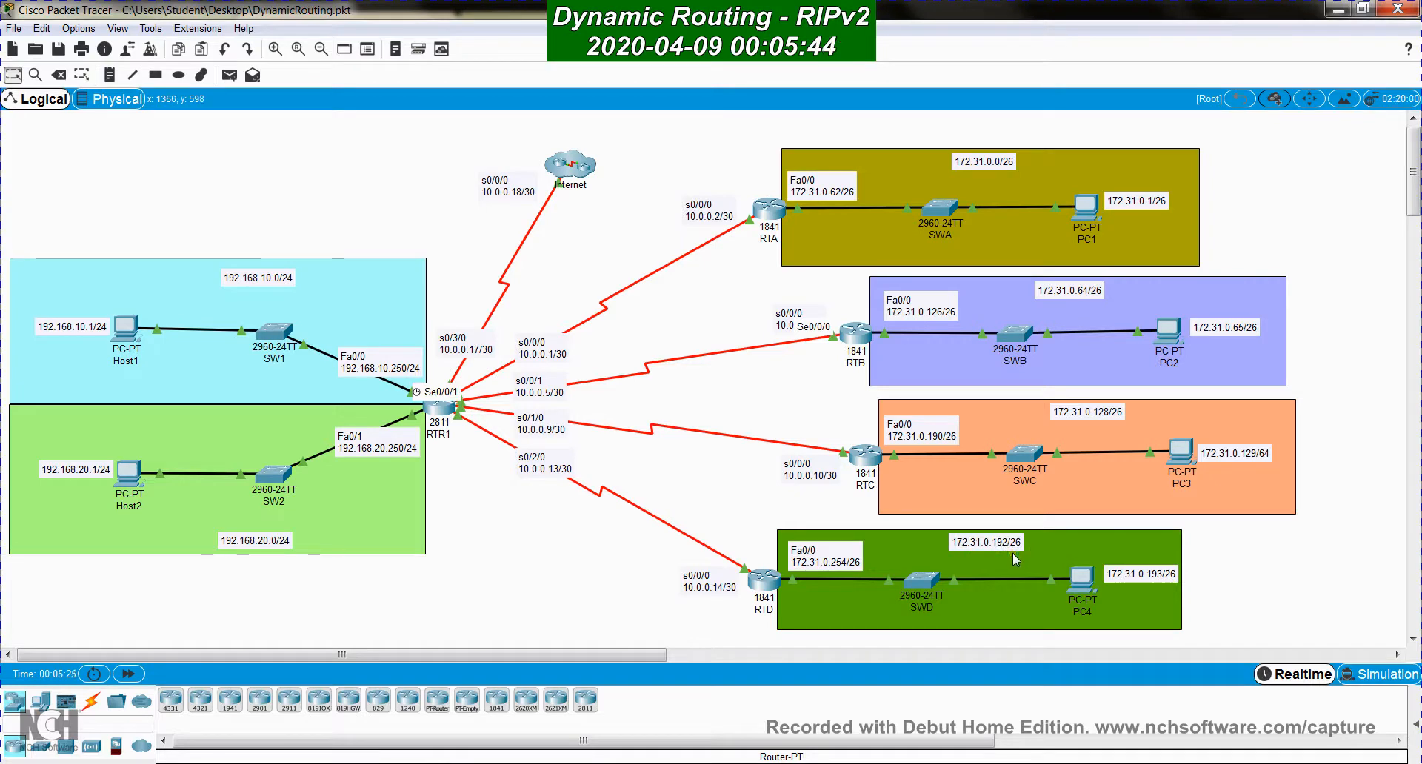
left_click(1035, 546)
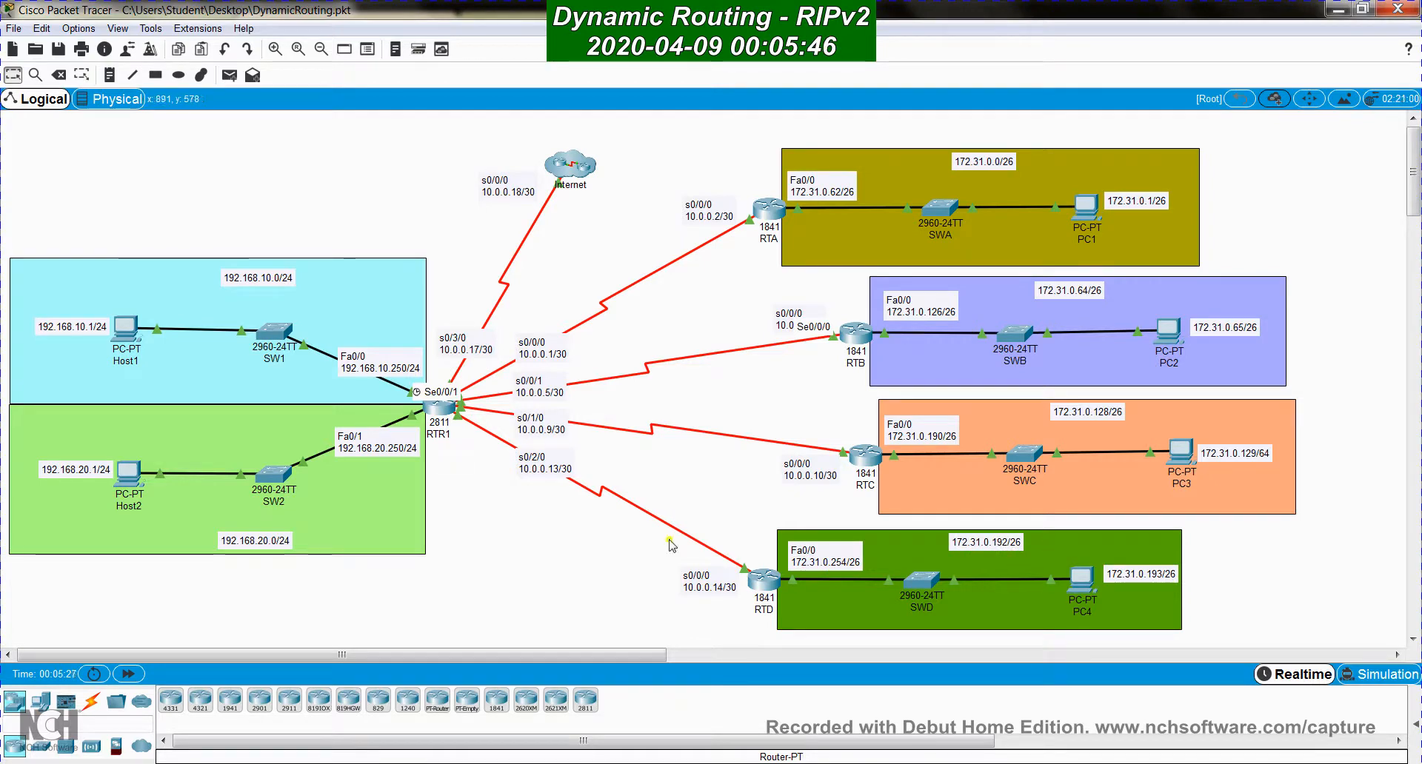
left_click(509, 212)
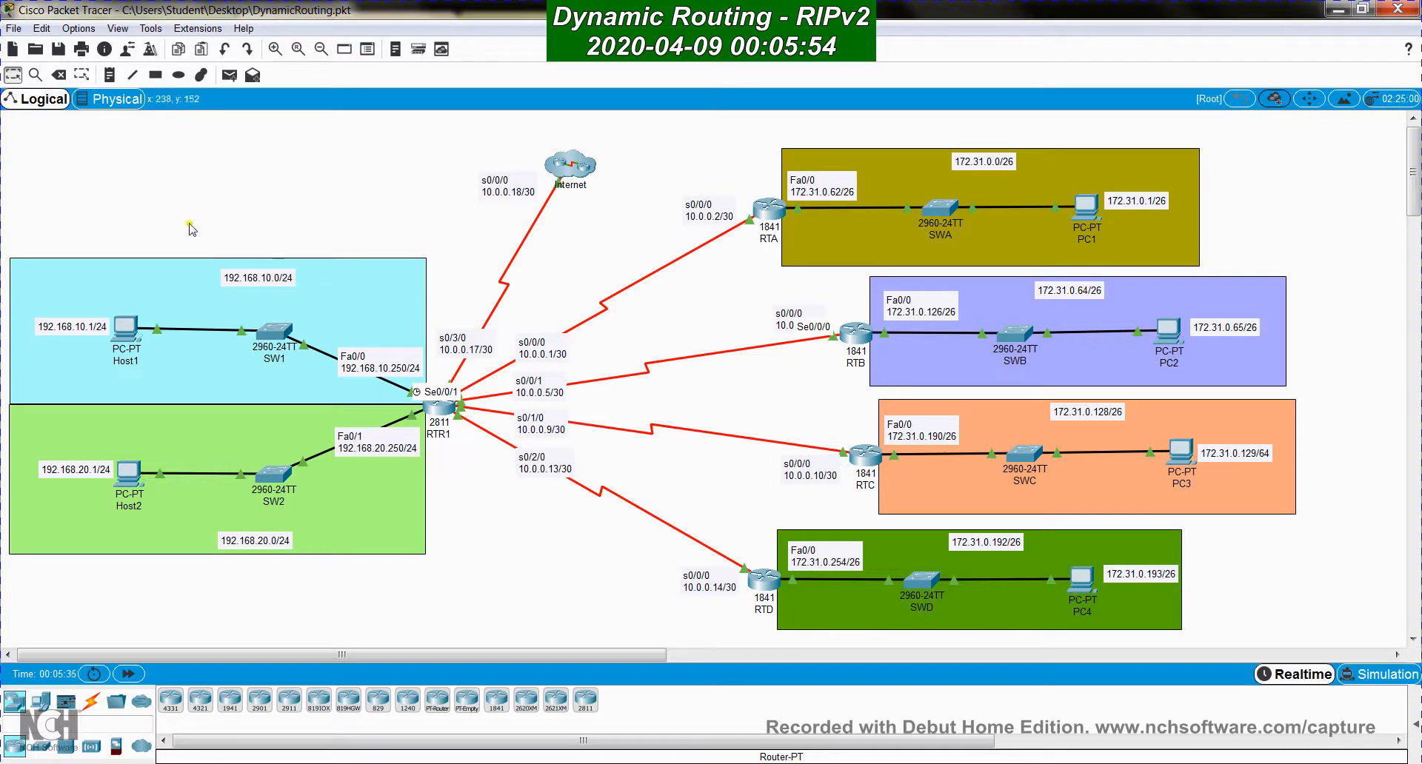
left_click(355, 512)
Place a text note reading "RIPv2" in the empty area above the 192.168.10.0/24 network
left_click(109, 75)
left_click(267, 172)
type("R")
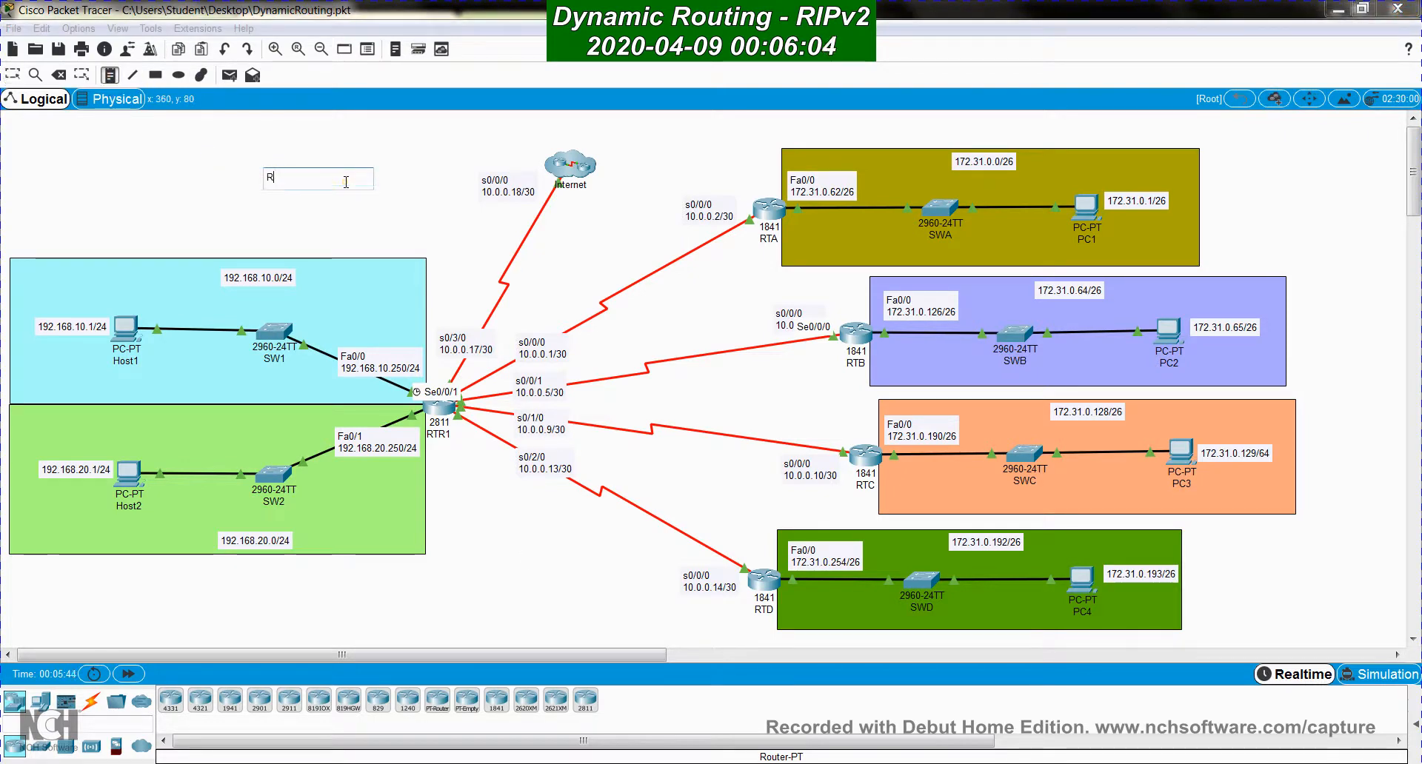
type("IPv2")
left_click(361, 226)
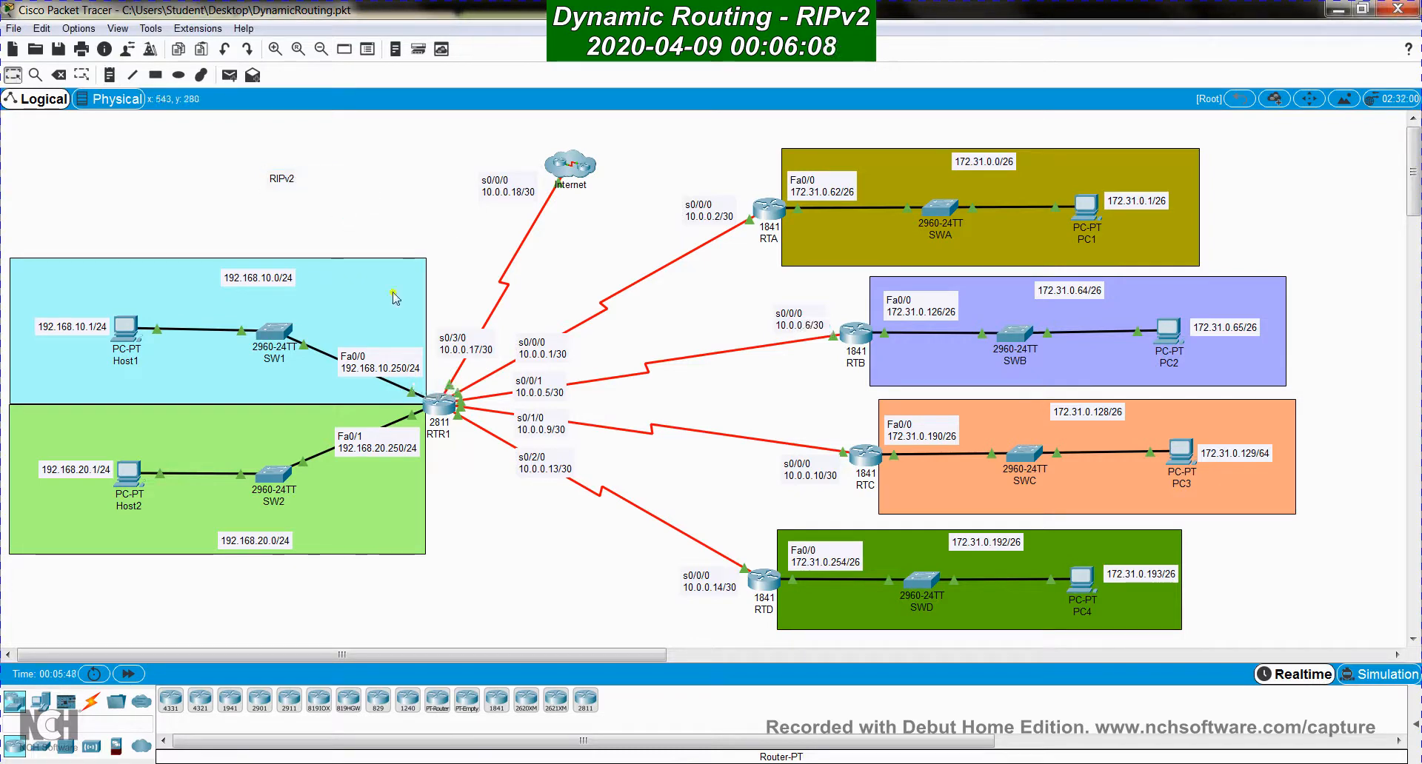
Open RTR1's command line, enlarge its window, move it beside the router, and dismiss the Windows notification
left_click(439, 403)
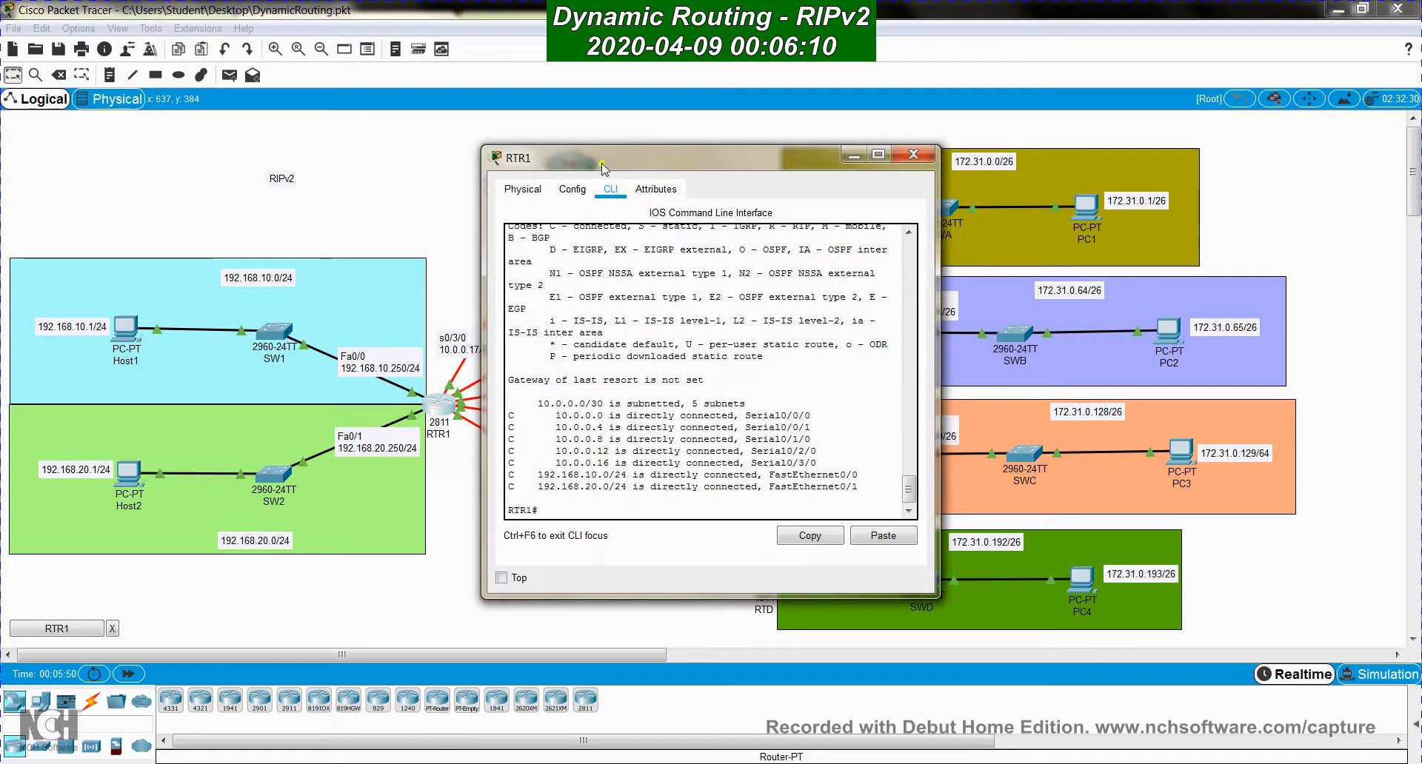
left_click_drag(602, 169, 826, 200)
left_click_drag(1165, 630, 1388, 708)
left_click_drag(939, 191, 903, 88)
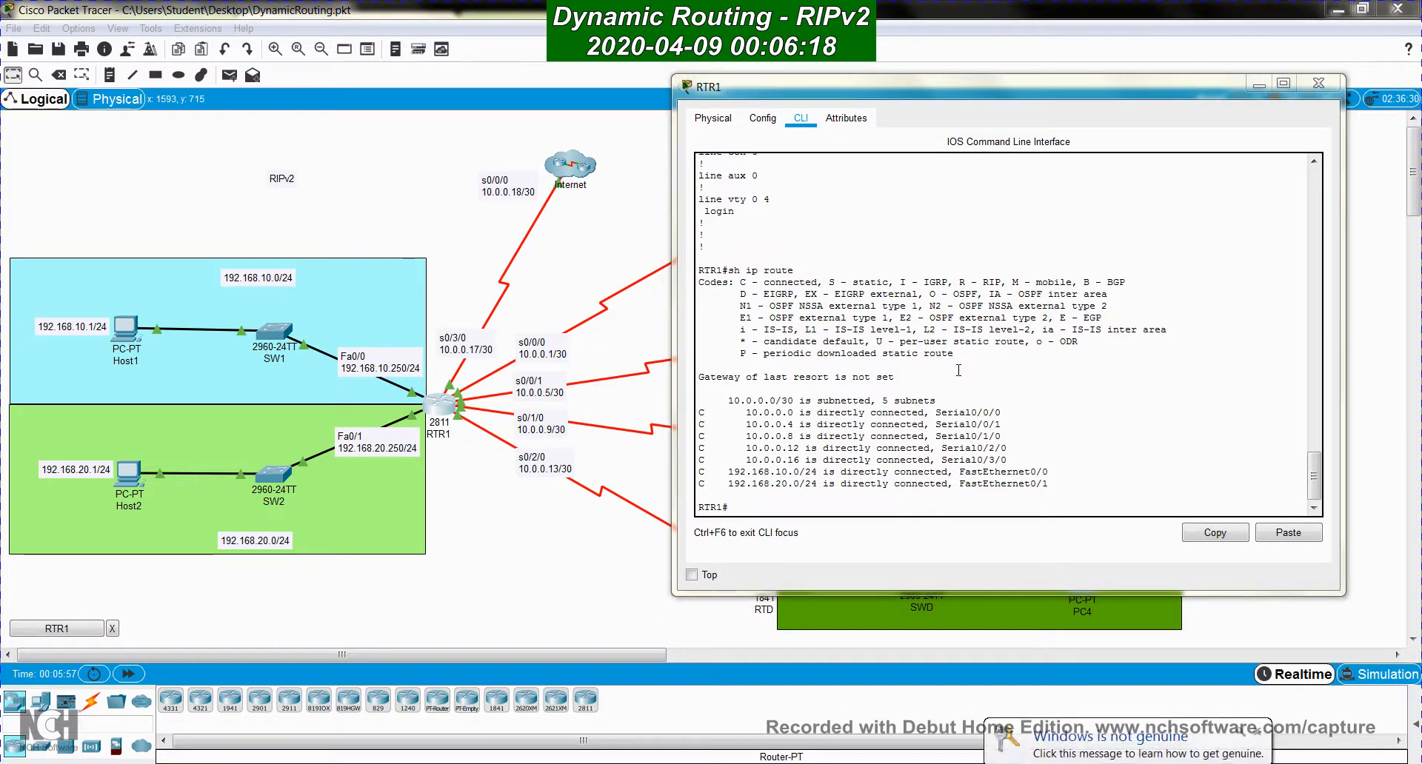
left_click(1262, 734)
Display the status summary of RTR1's interfaces with "show ip interface brief"
key("Return")
key("Return")
key("Return")
key("Return")
key("Return")
type("s")
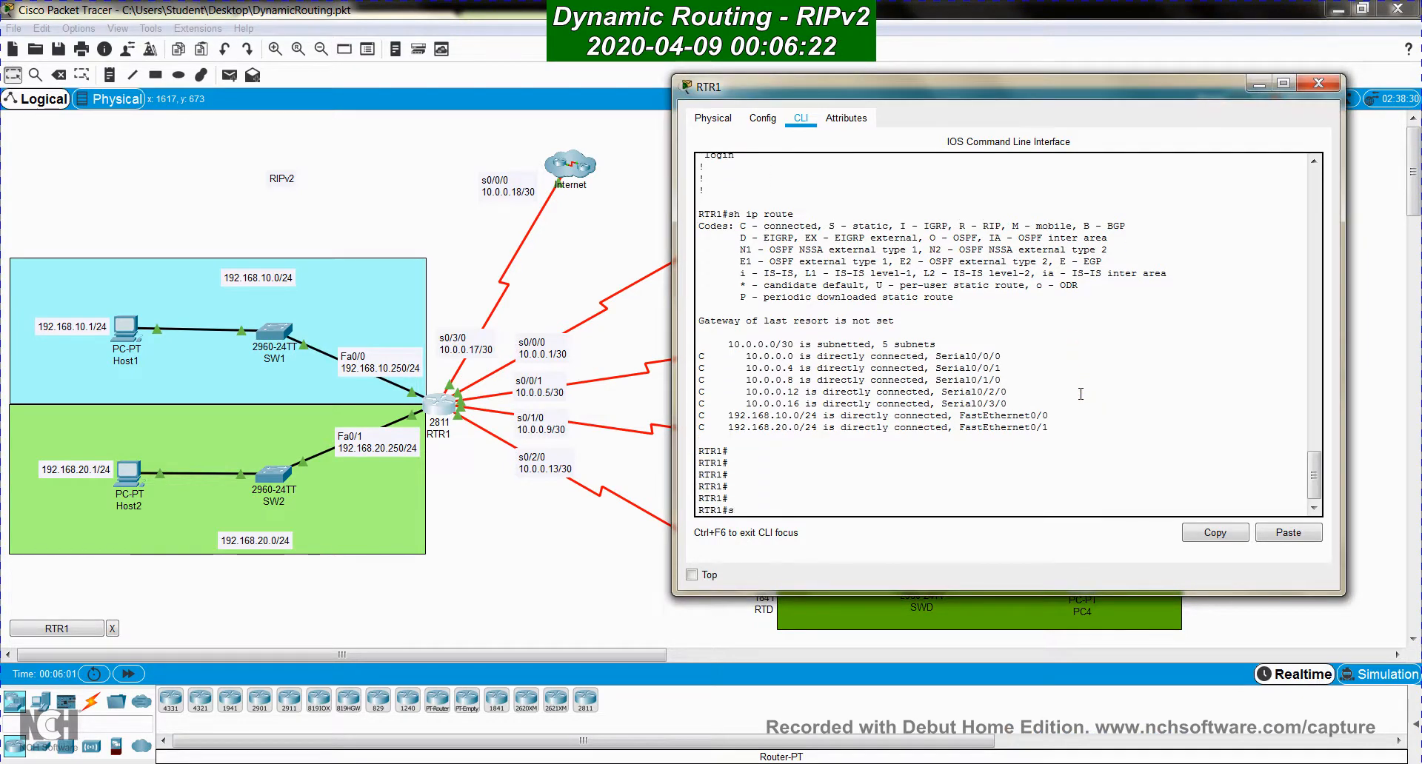
type("how ip inter")
key("Tab")
type("br")
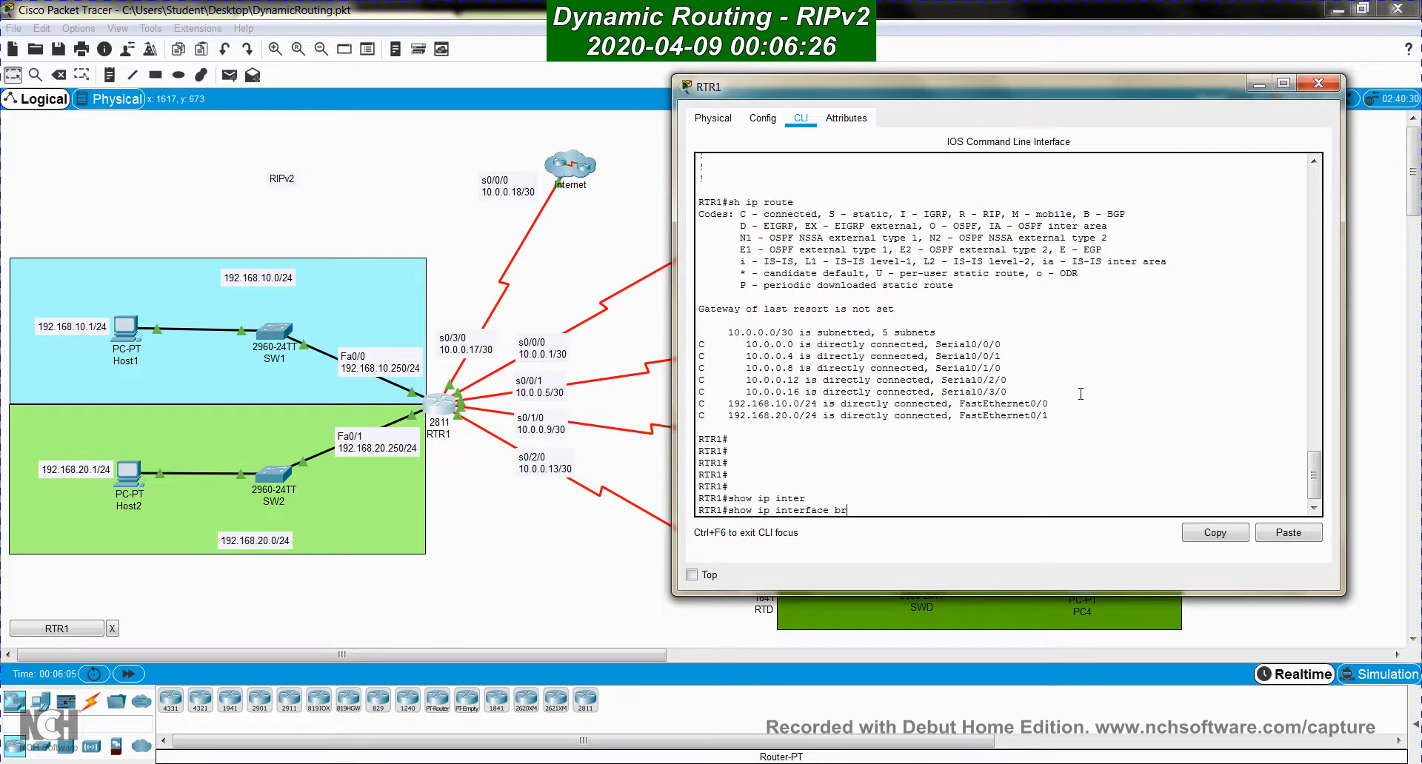
type("i")
key("Tab")
key("Return")
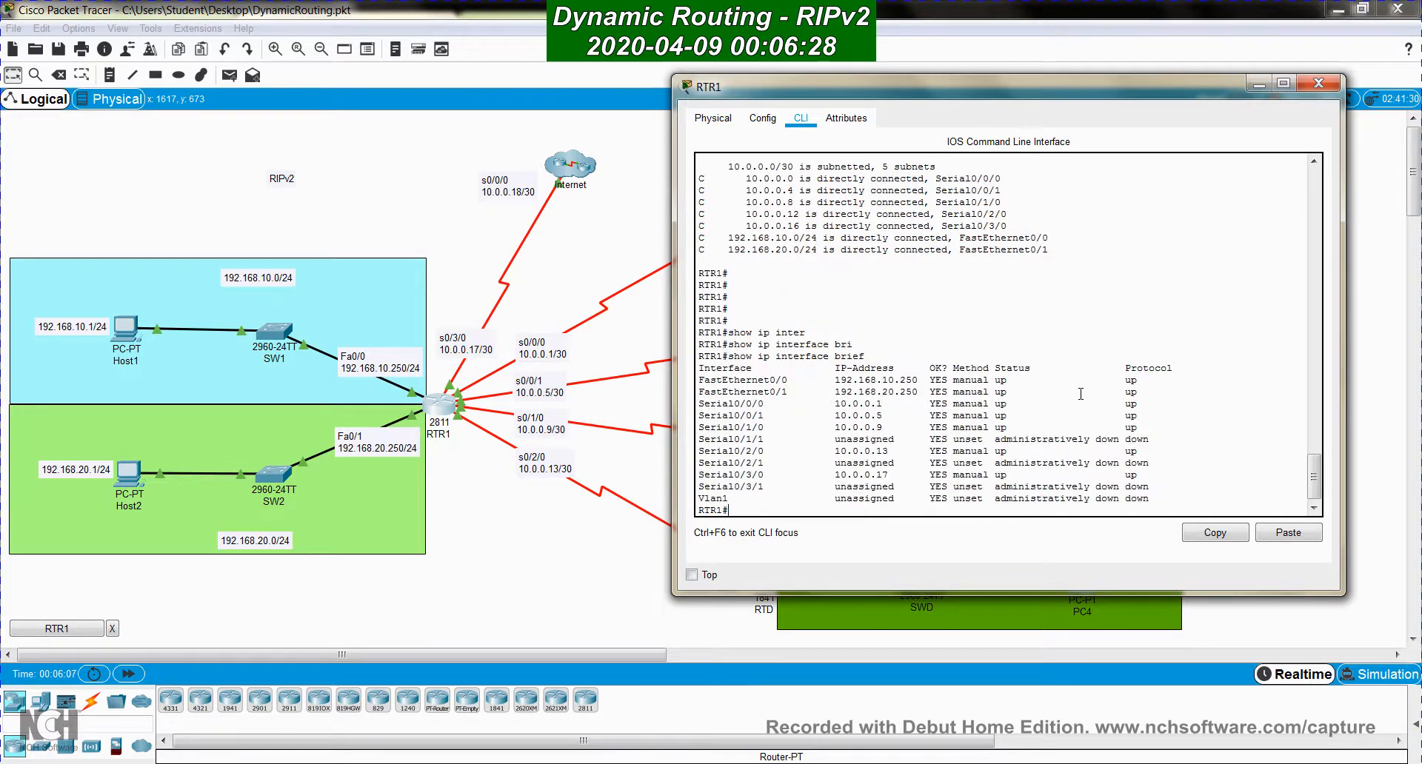
Filter the interface summary to active interfaces with "show ip interface brief | inc up"
key("Up")
type("| ")
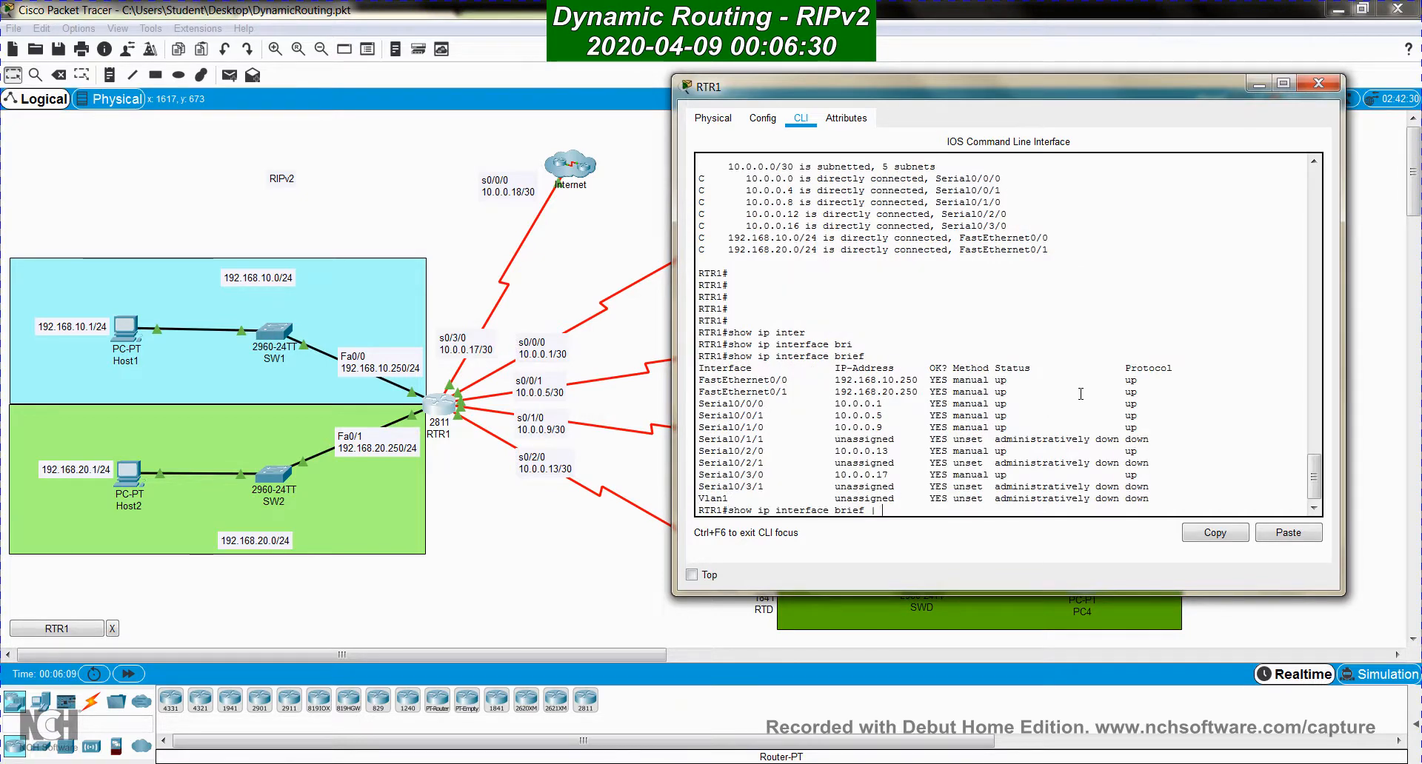
type("up")
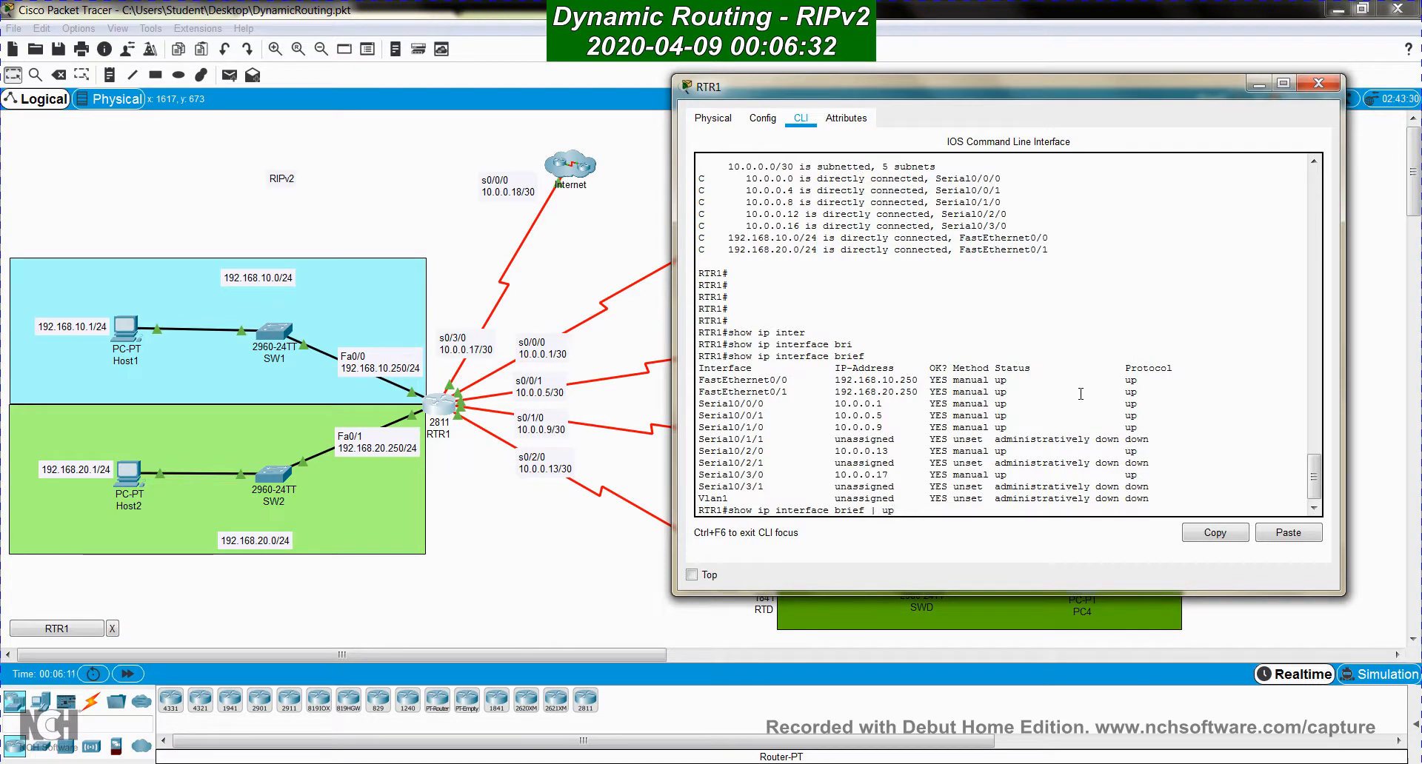
type("inc")
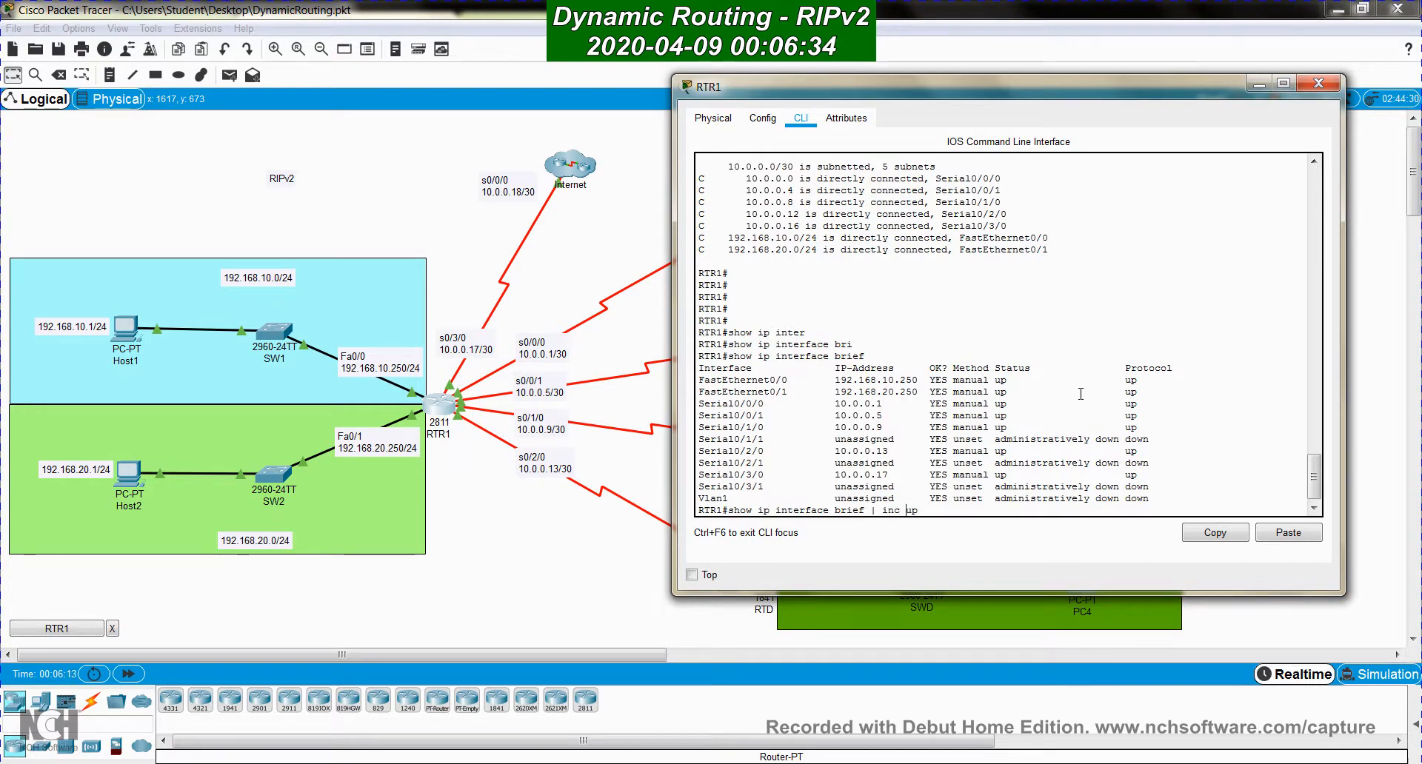
key("Return")
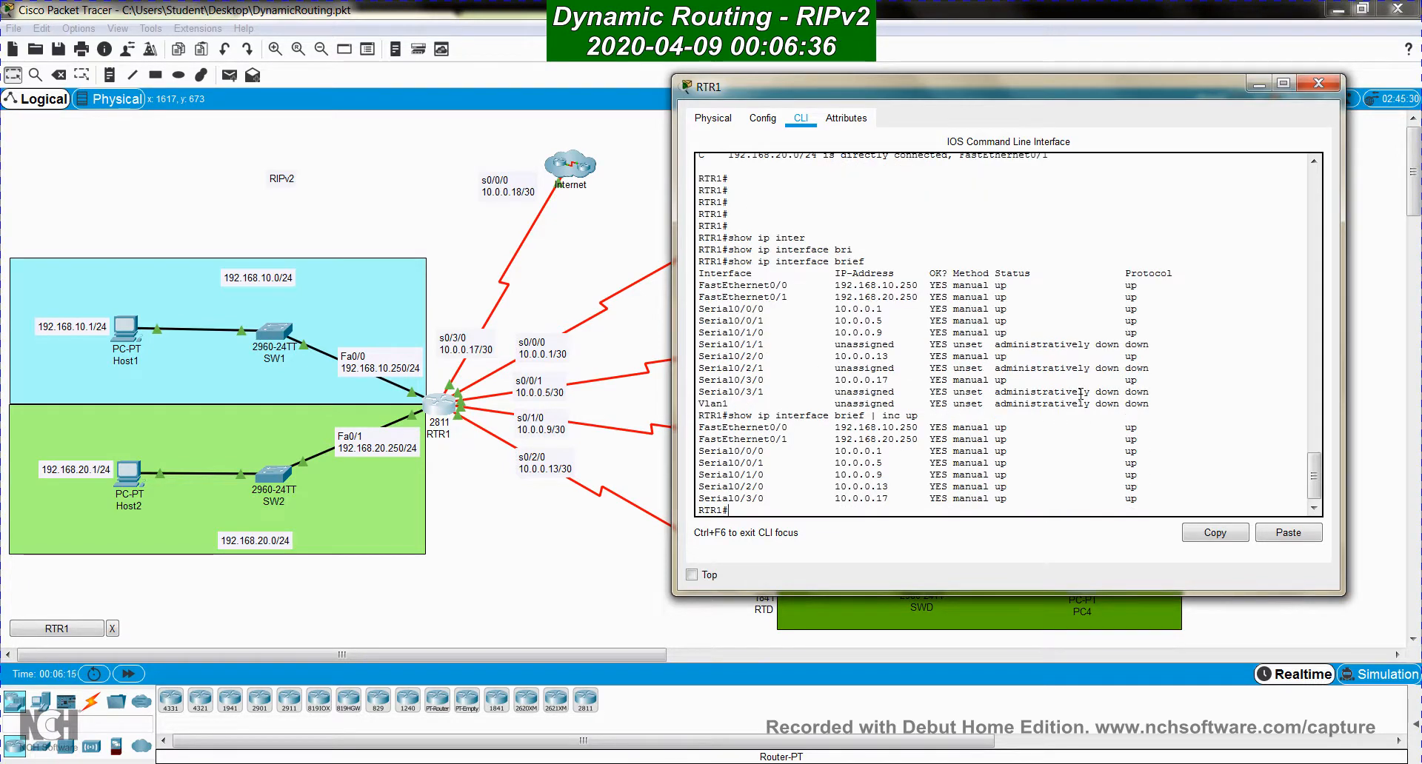
Add several blank prompt lines on RTR1 and rerun the filtered interface summary
key("Return")
key("Return")
key("Return")
key("Return")
key("Return")
key("Return")
key("Up")
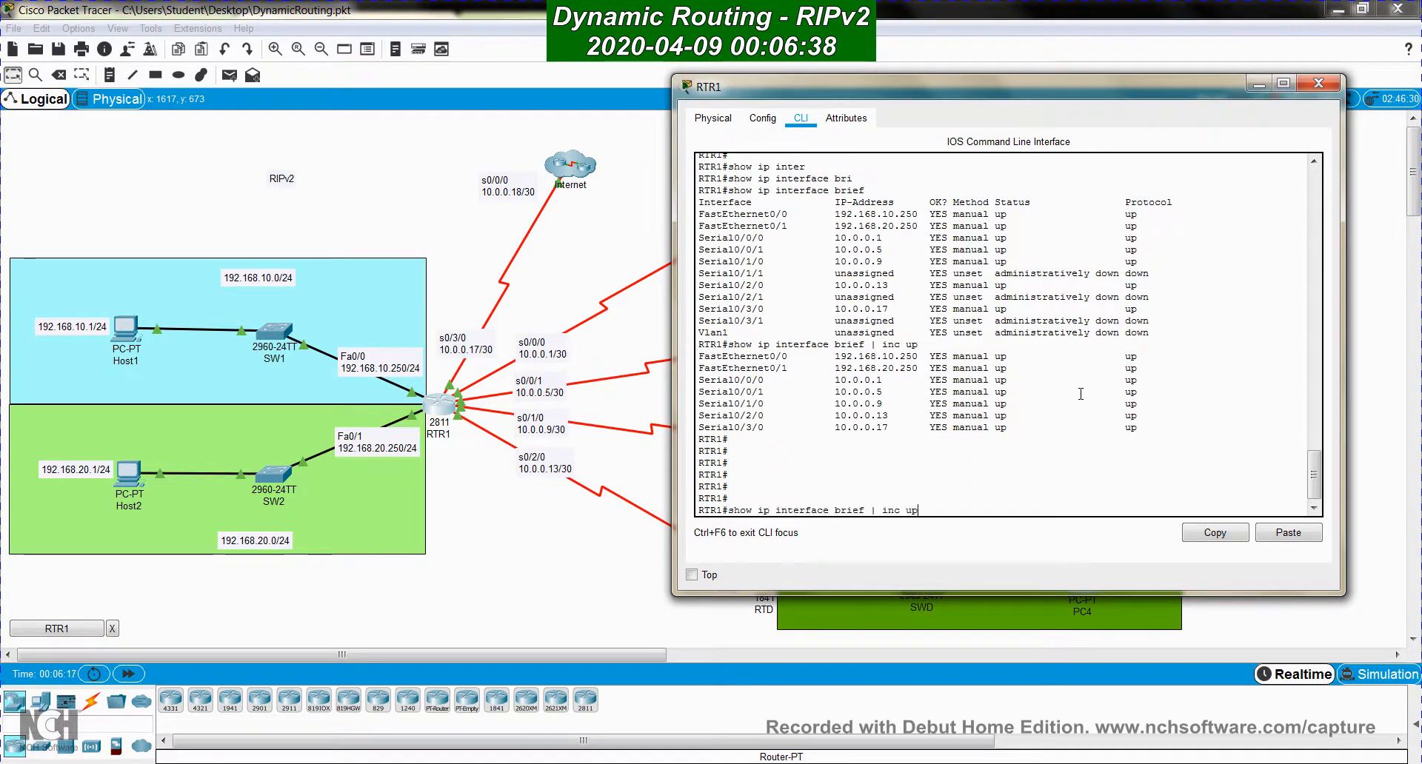
key("Return")
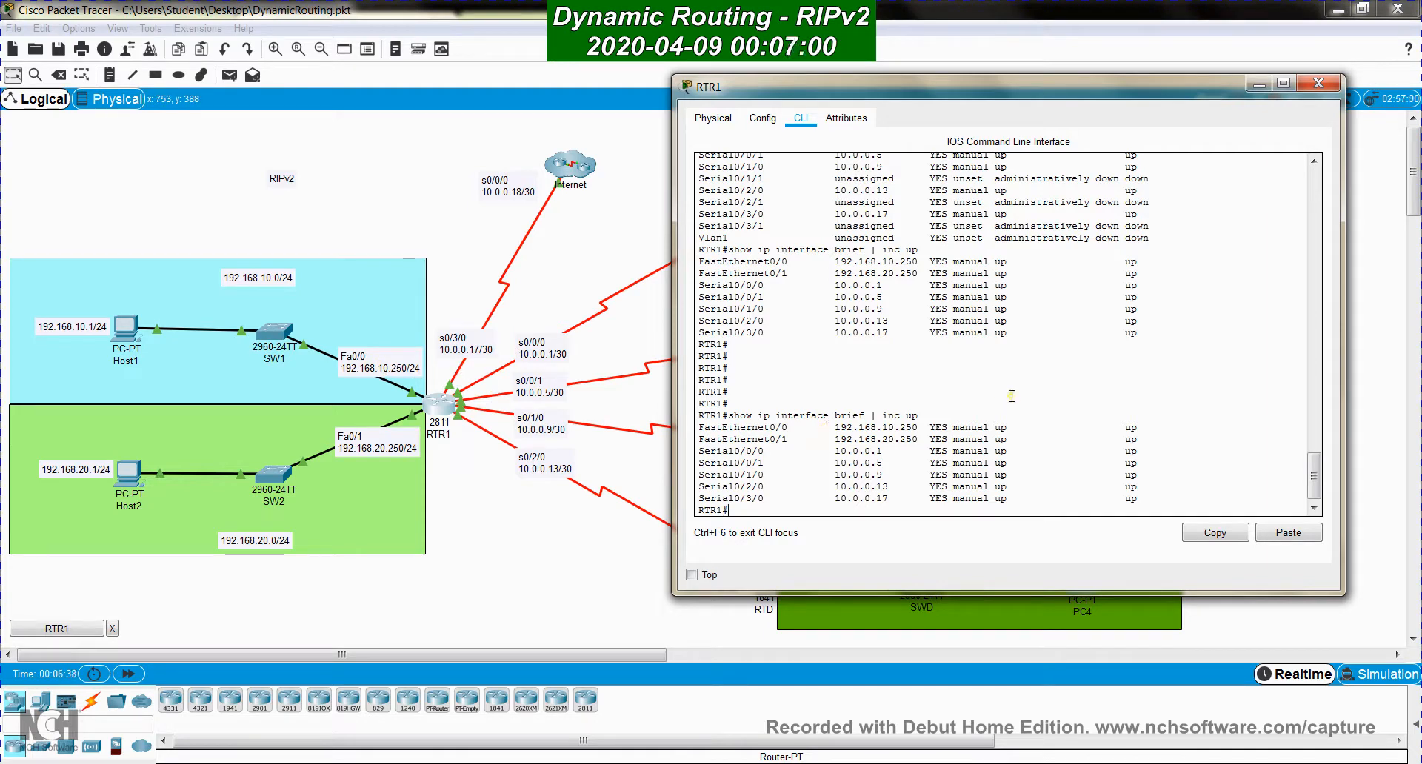
Display RTR1's routing table with "sh ip route" and highlight the "C - connected" code in its legend
type("sh")
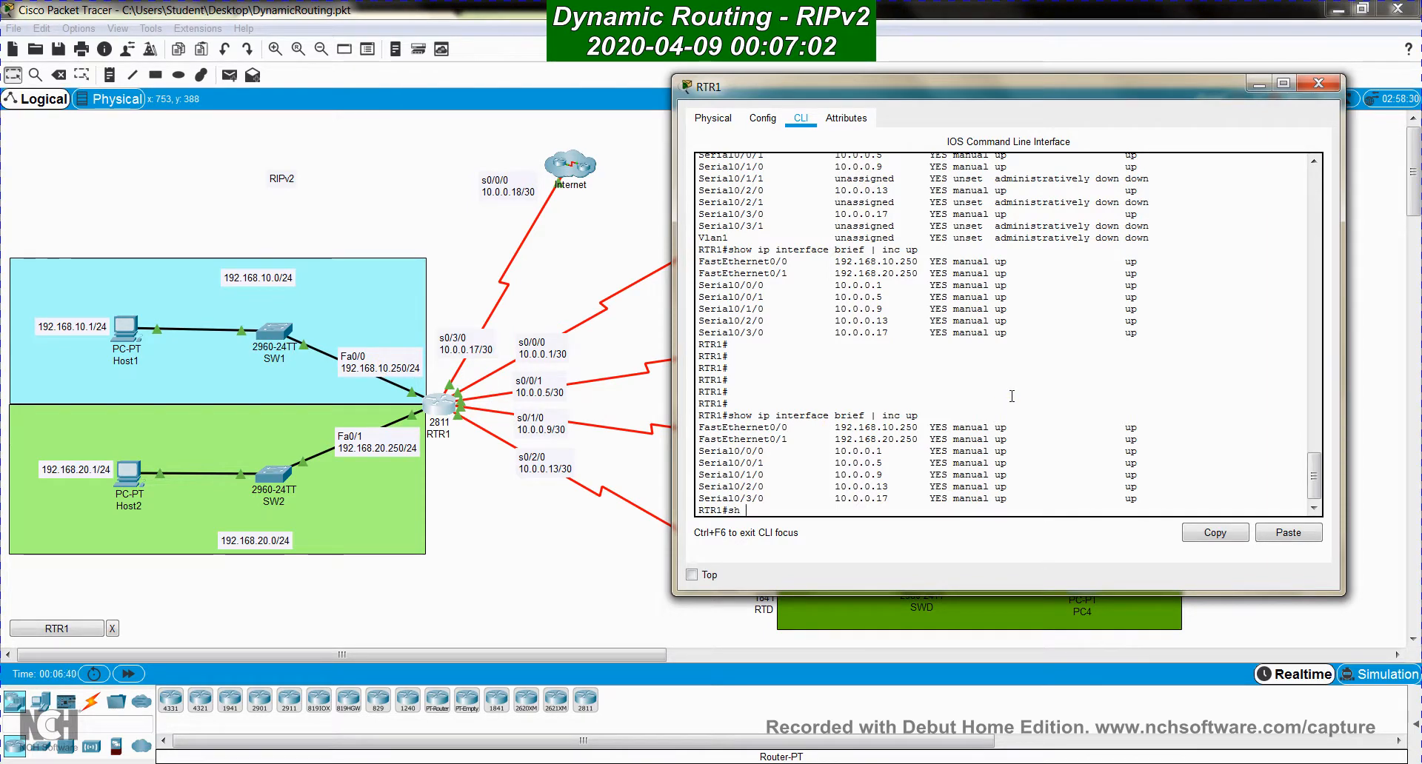
type(" ip r")
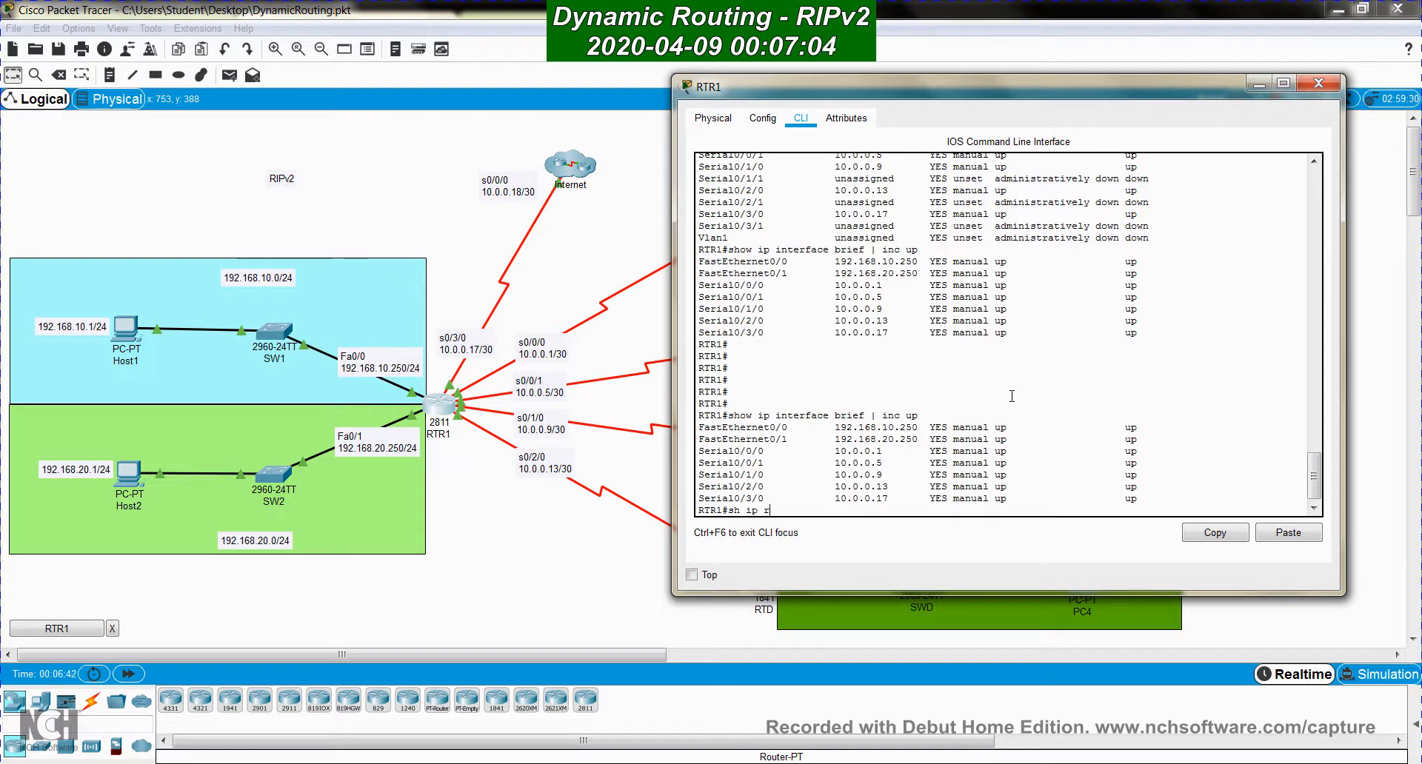
type("oy")
key("BackSpace")
type("ute")
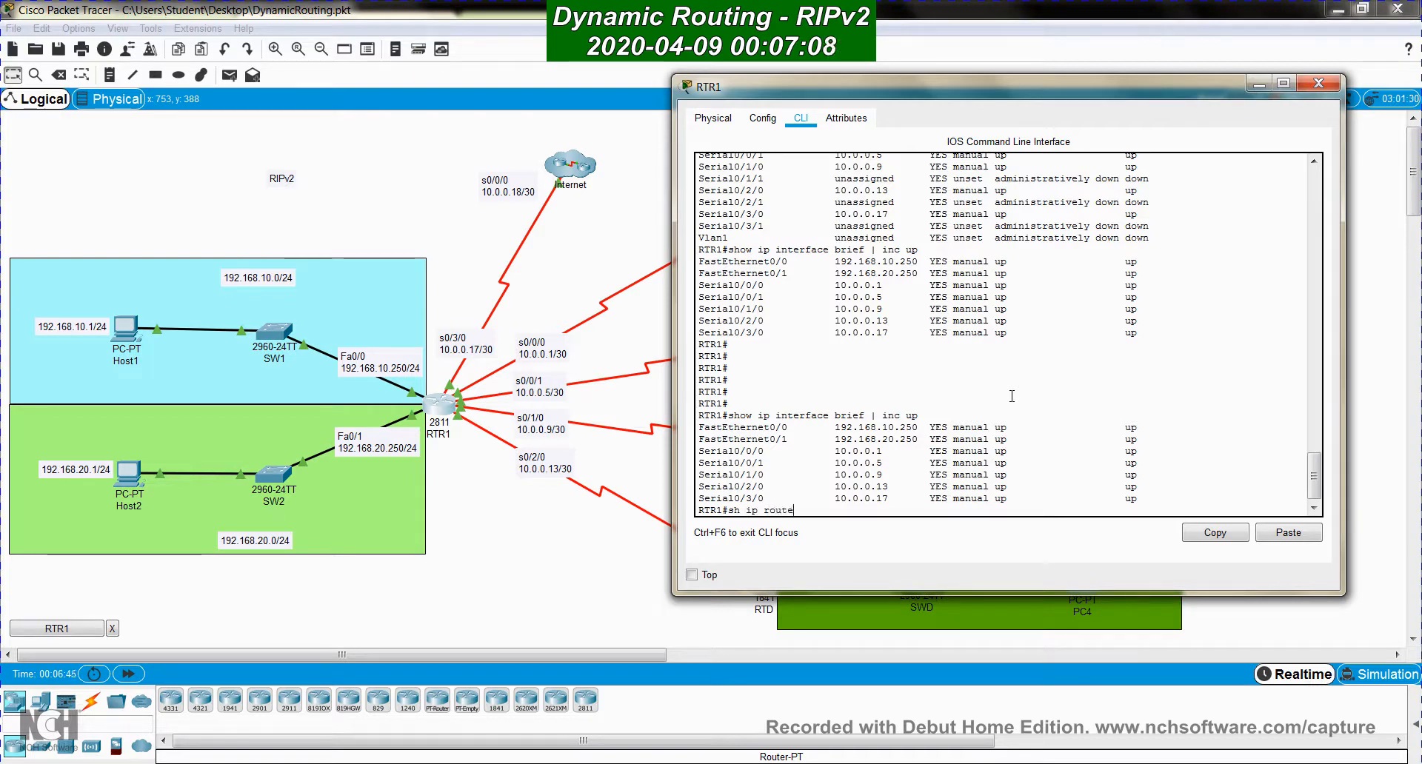
key("Return")
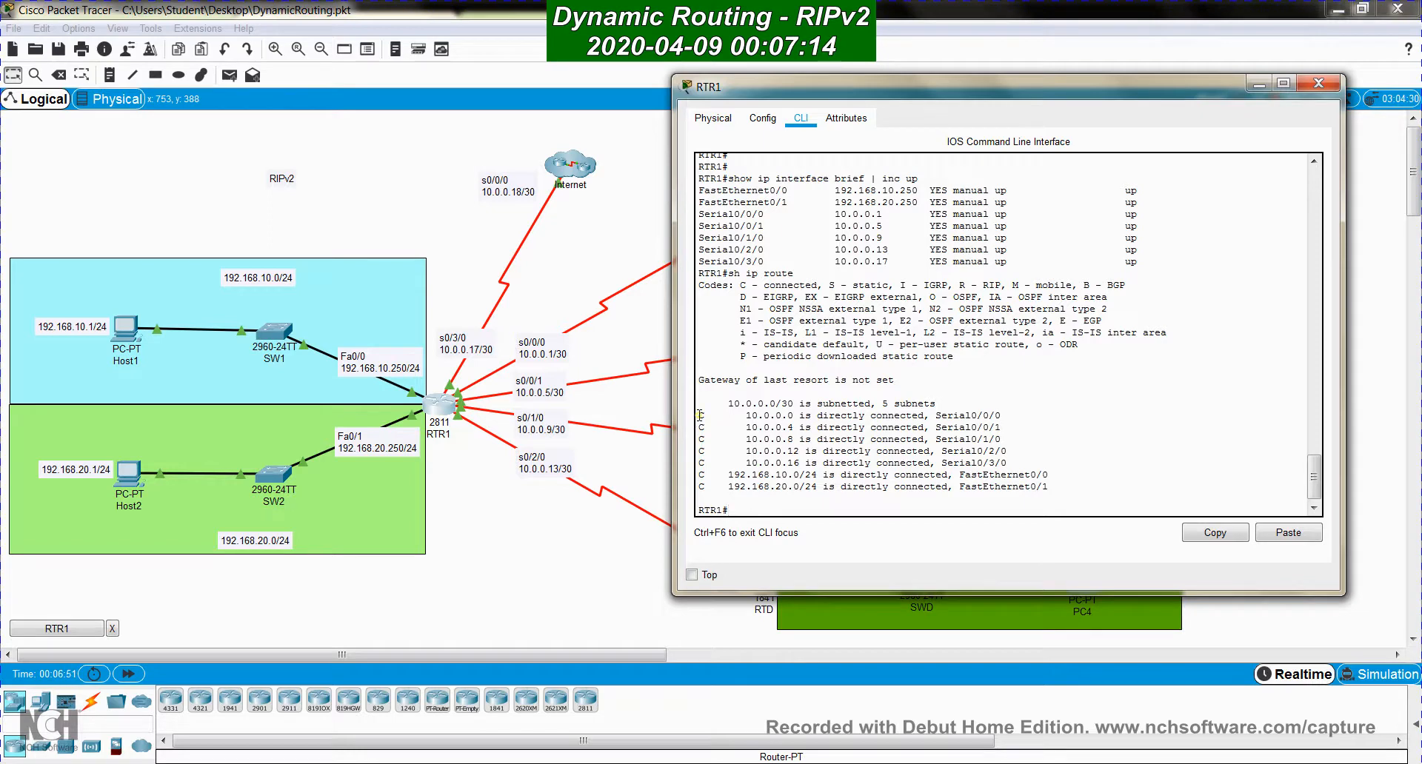
left_click_drag(741, 285, 819, 284)
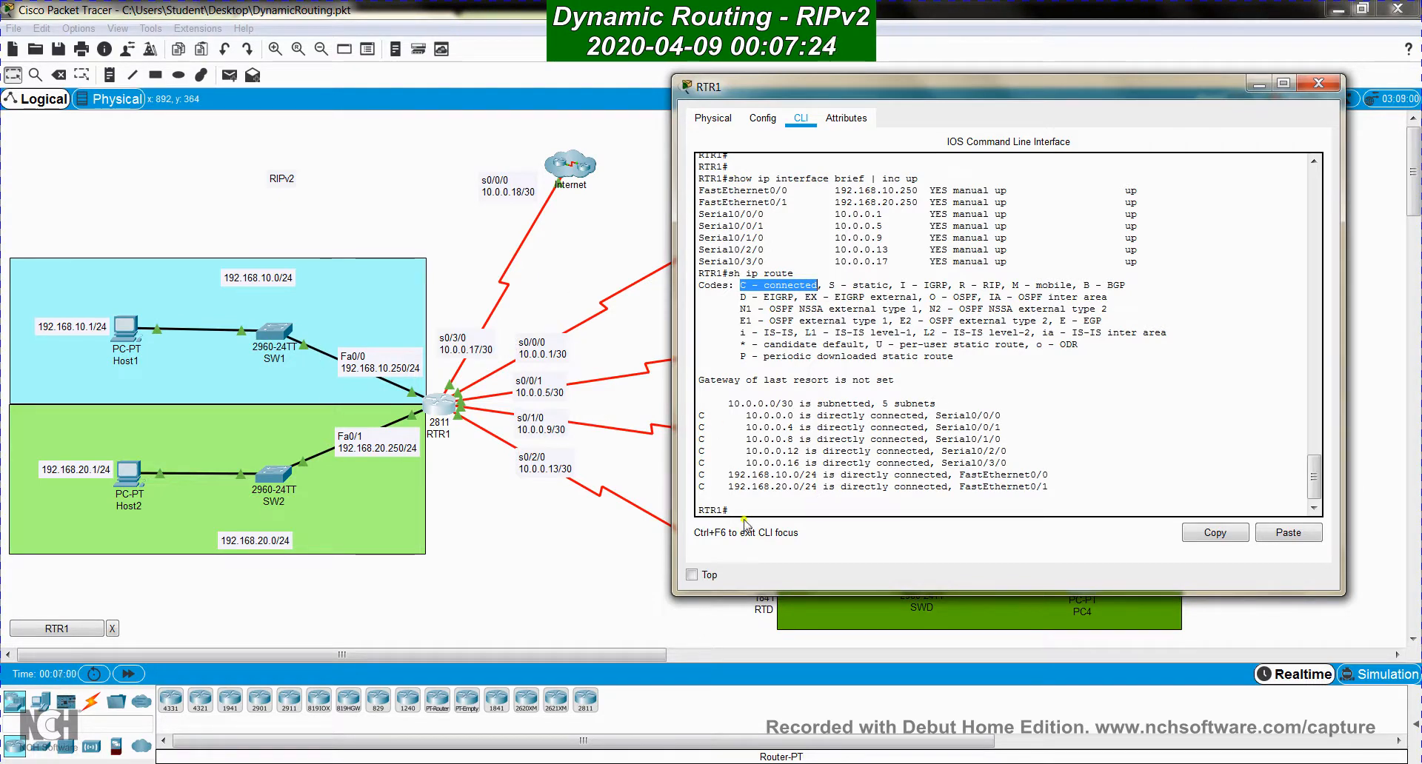
left_click(787, 508)
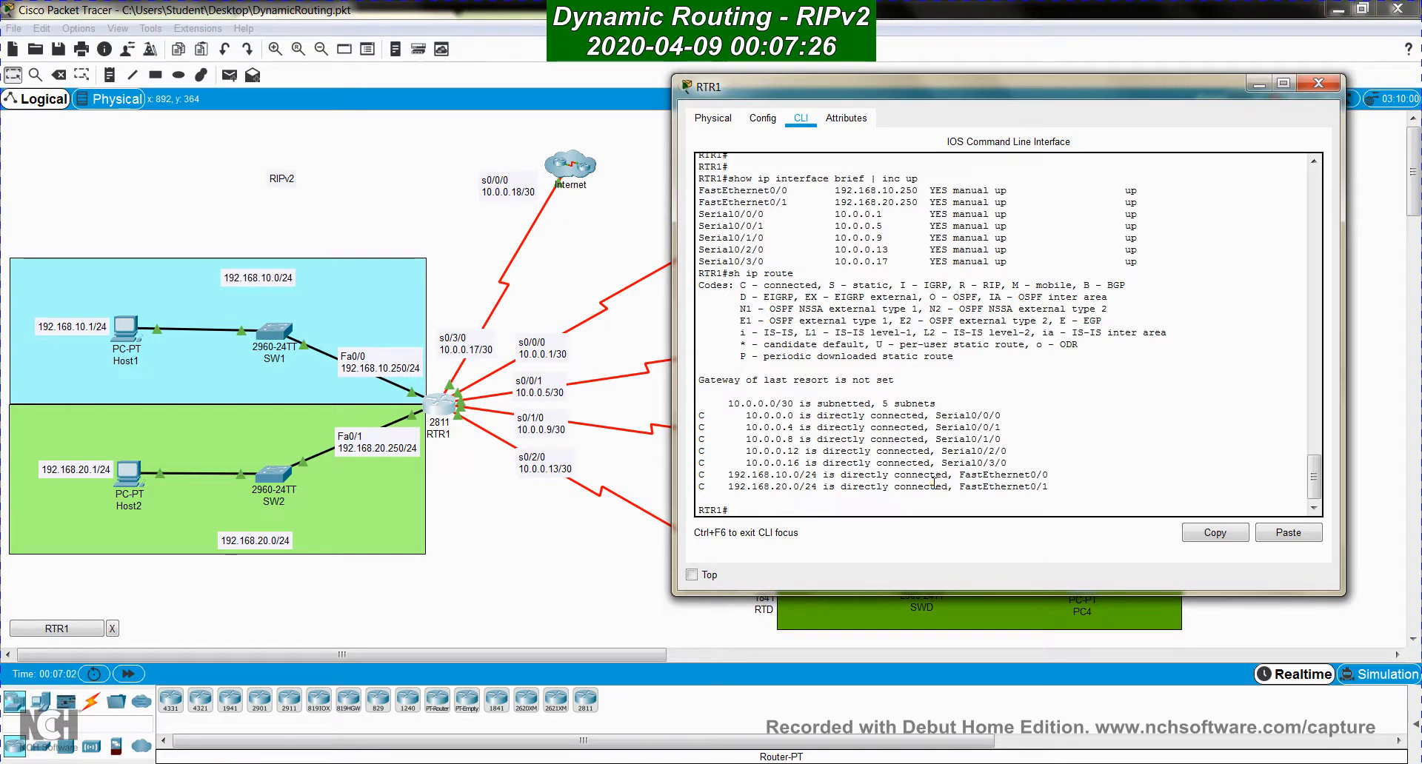
Enter global configuration mode on RTR1, list the available routing protocols, and start RIP configuration with "router rip"
type("conf t")
key("Return")
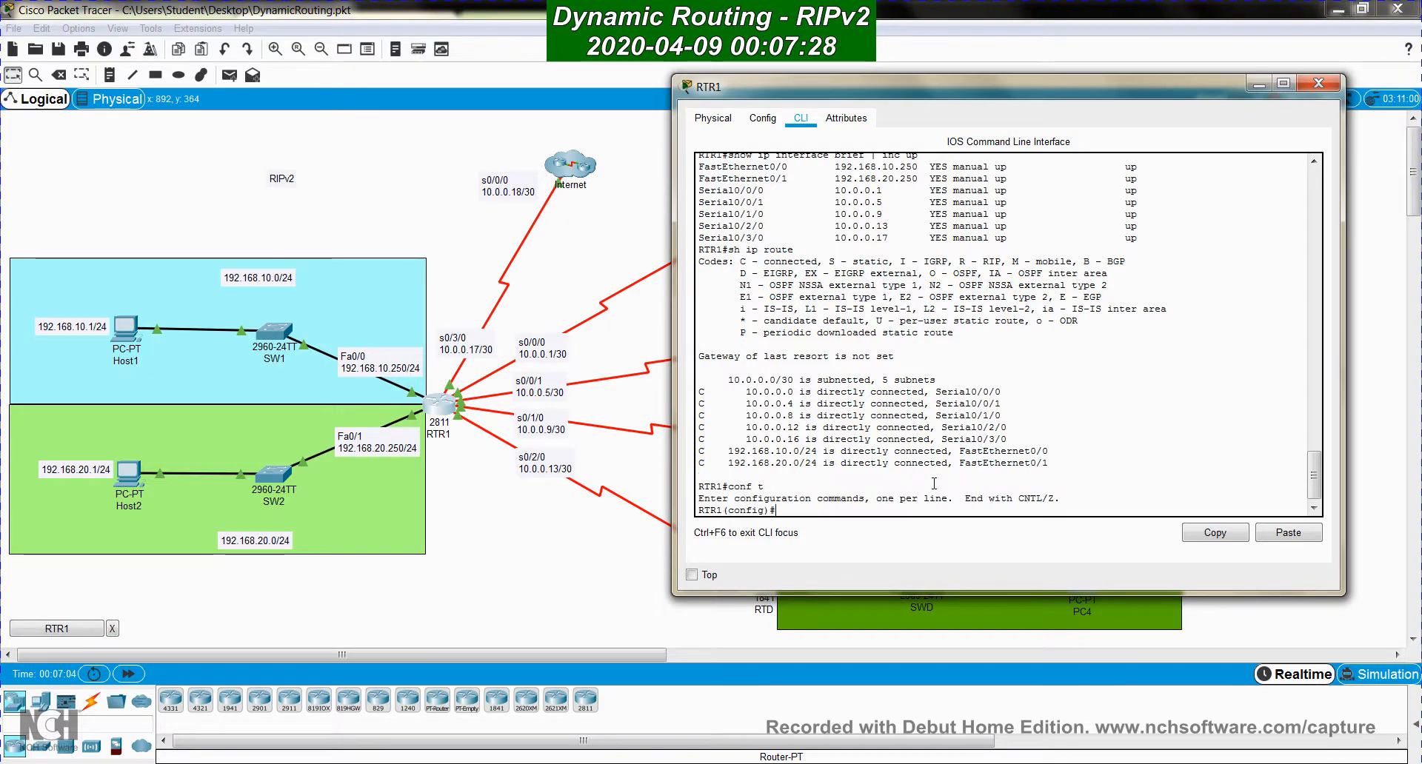
type("rou")
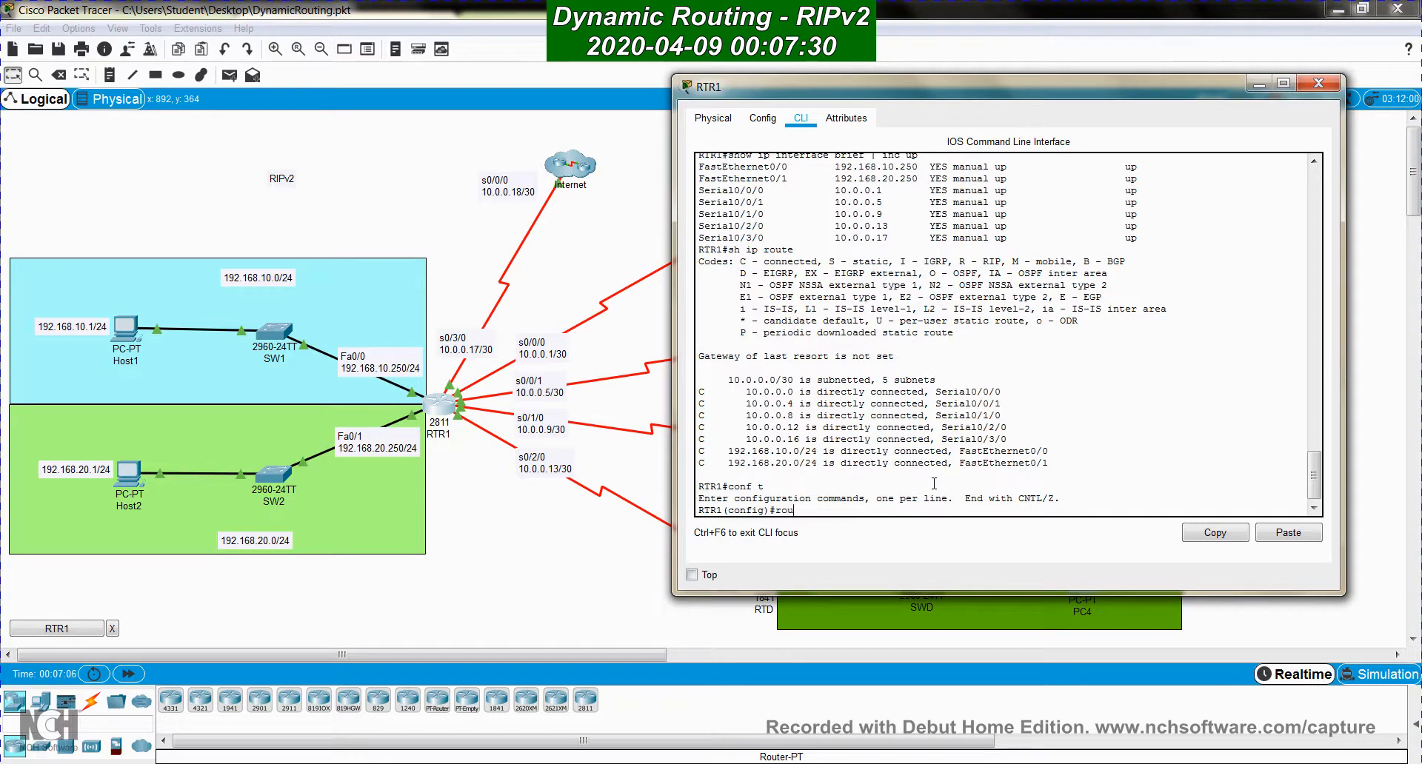
type("ter ?")
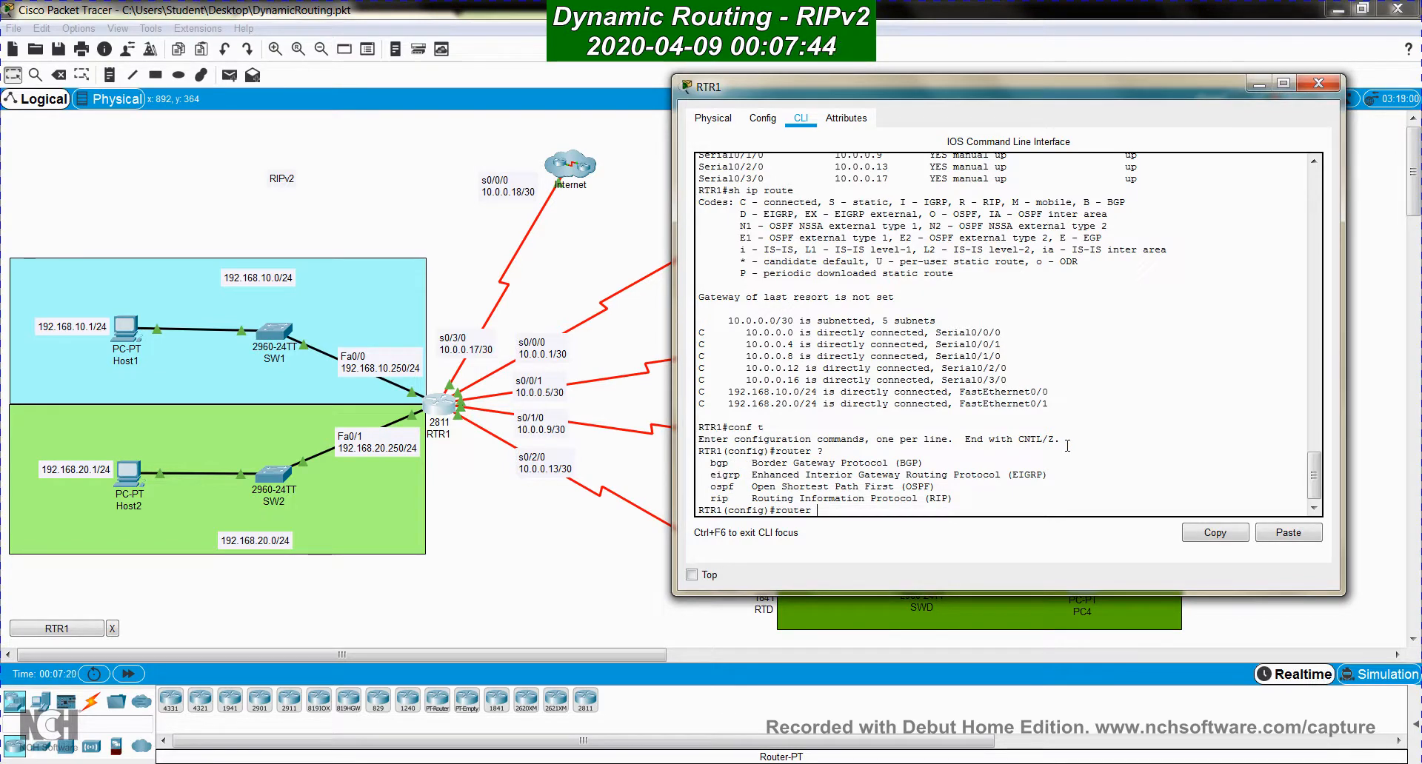
type("rip")
key("Return")
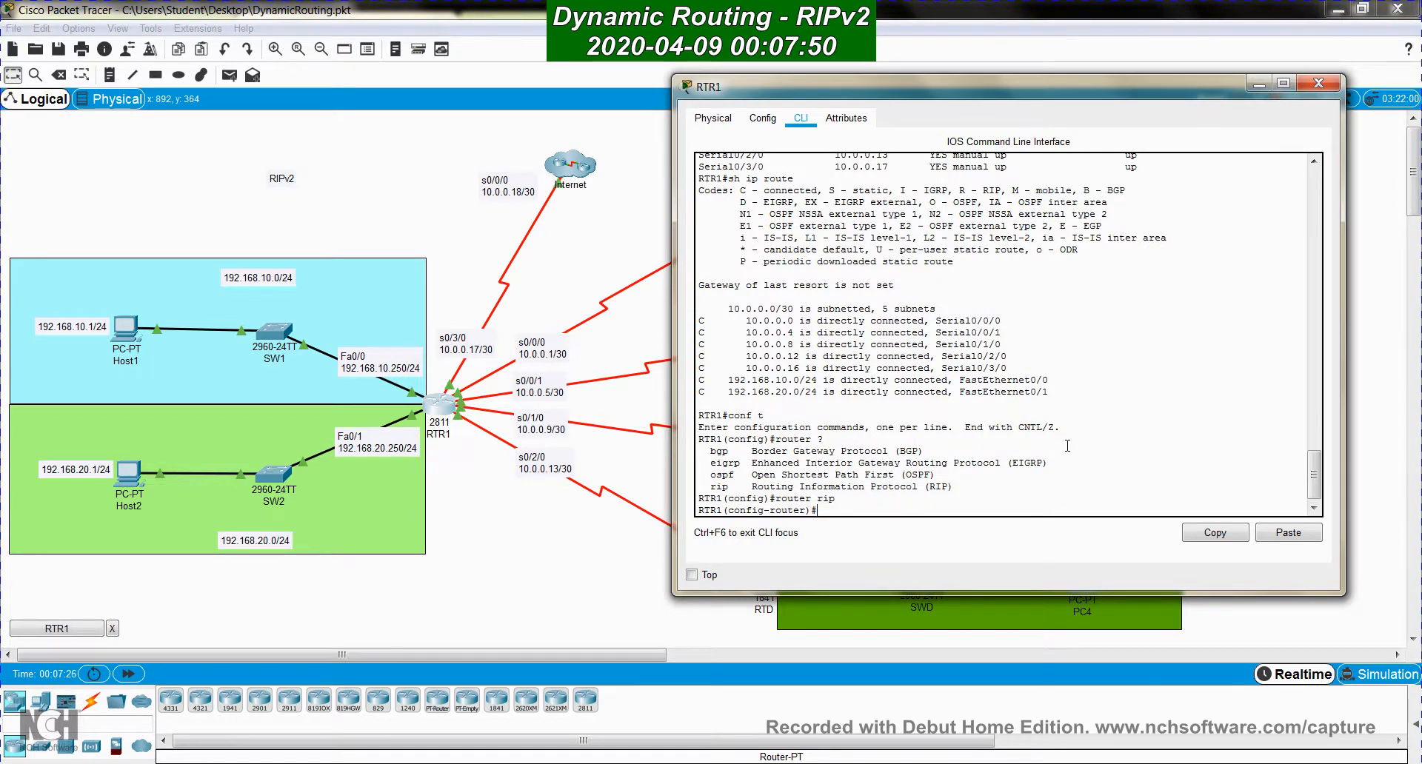
List the RIP configuration commands and set the routing protocol to version 2
type("?")
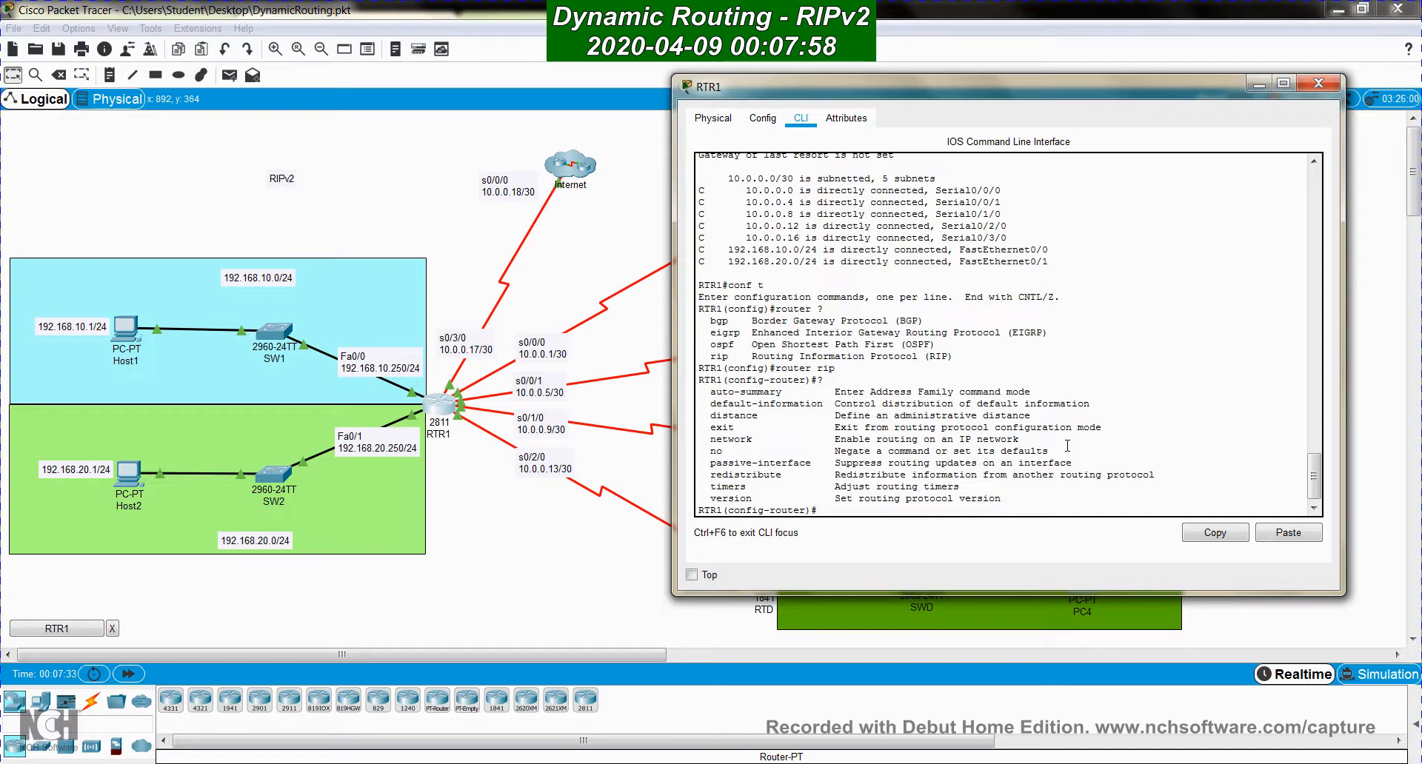
type("version 2")
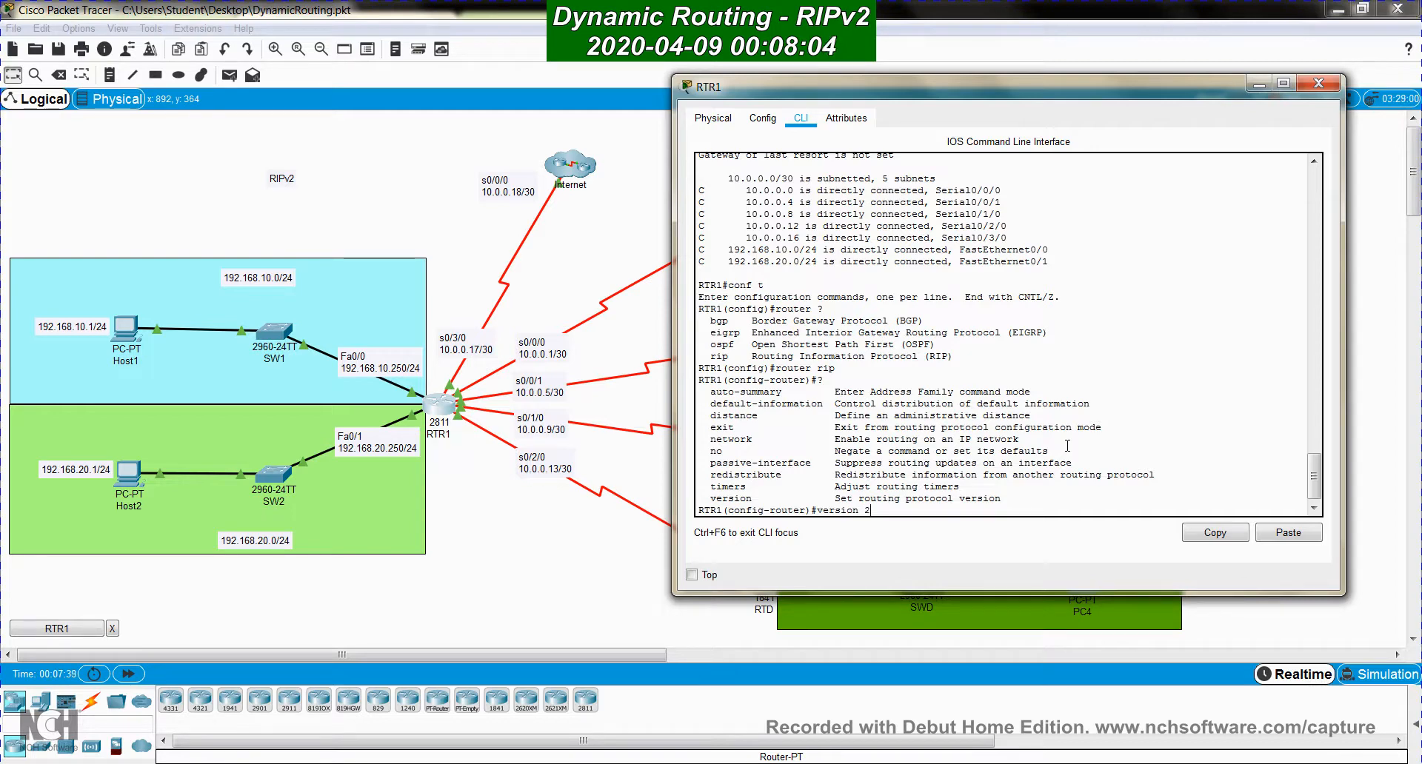
key("Return")
key("Return")
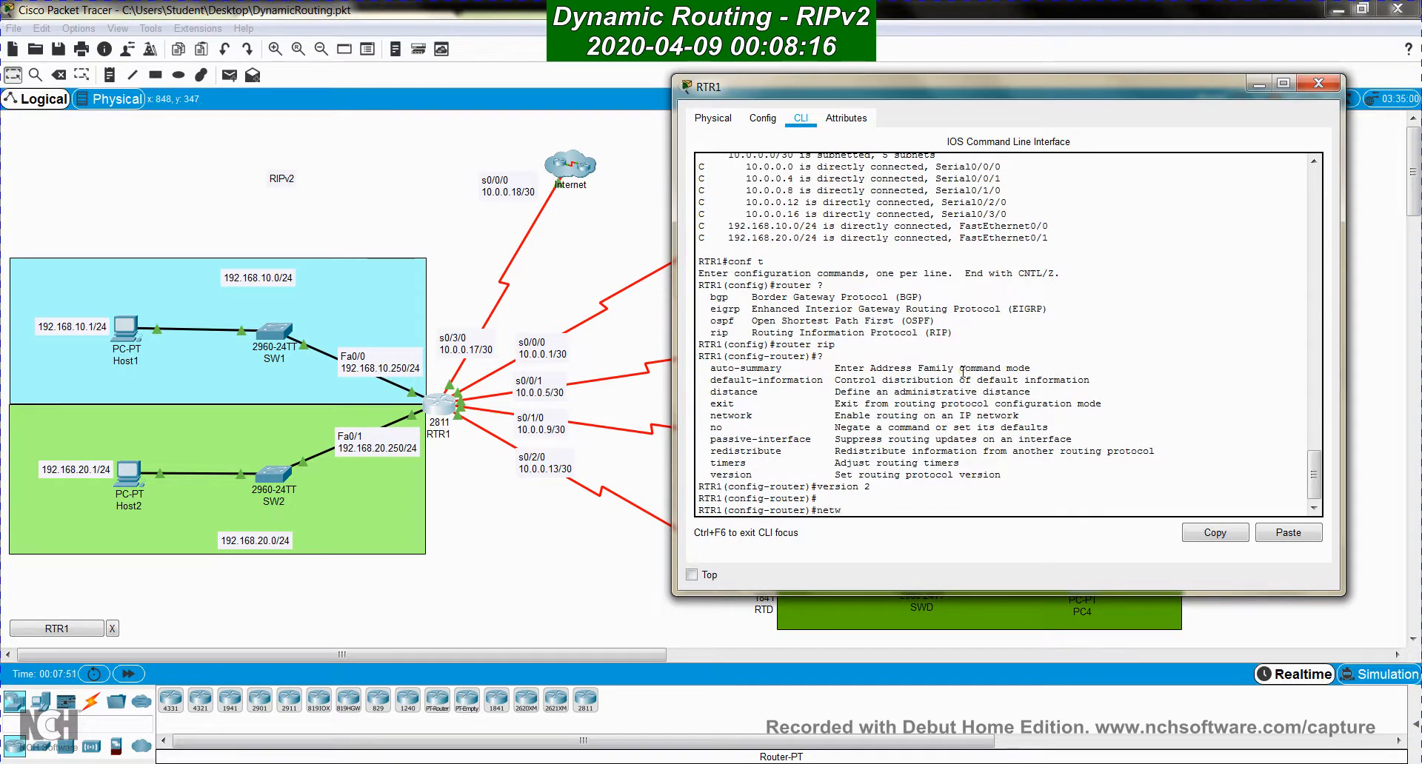
Advertise the 192.168.10.0 network in RTR1's RIP configuration
type("ork ")
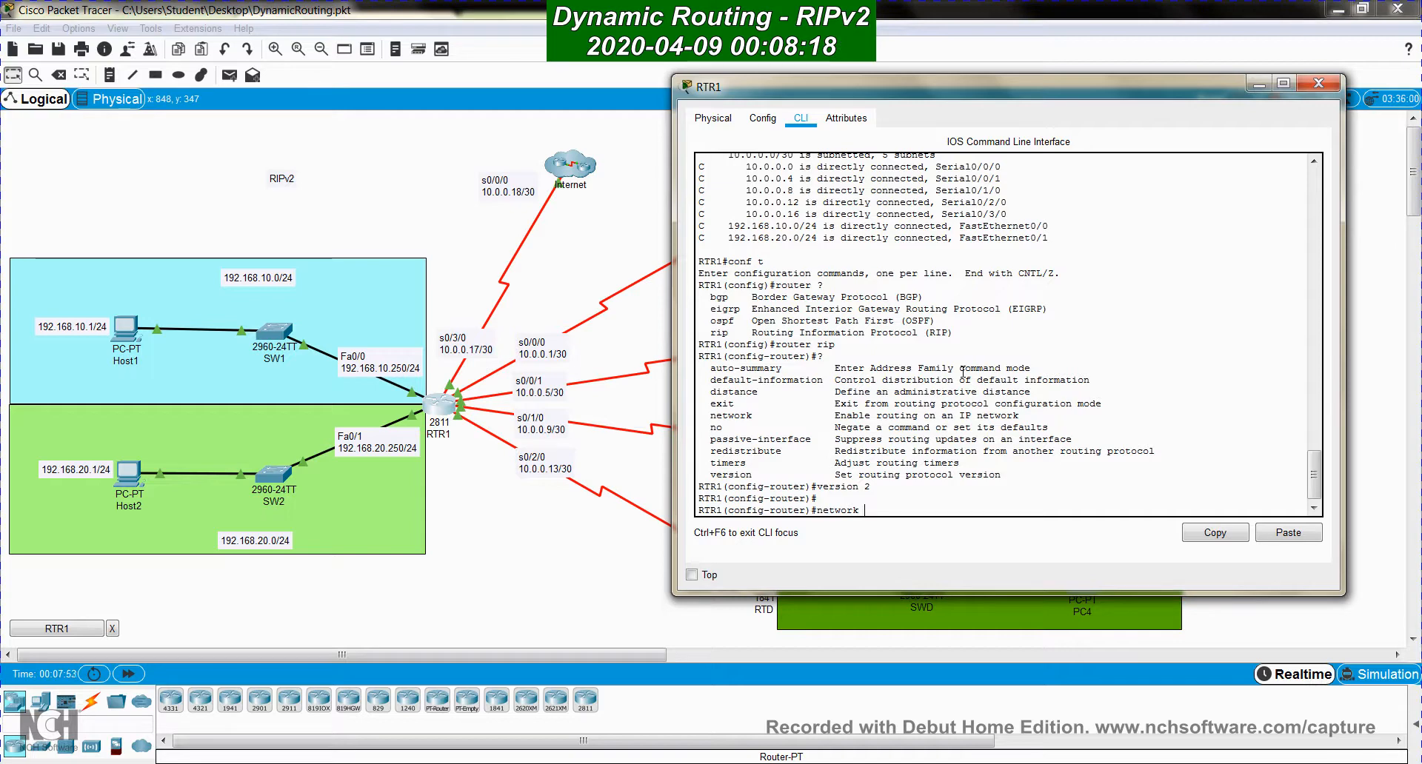
type("192.168.10.0")
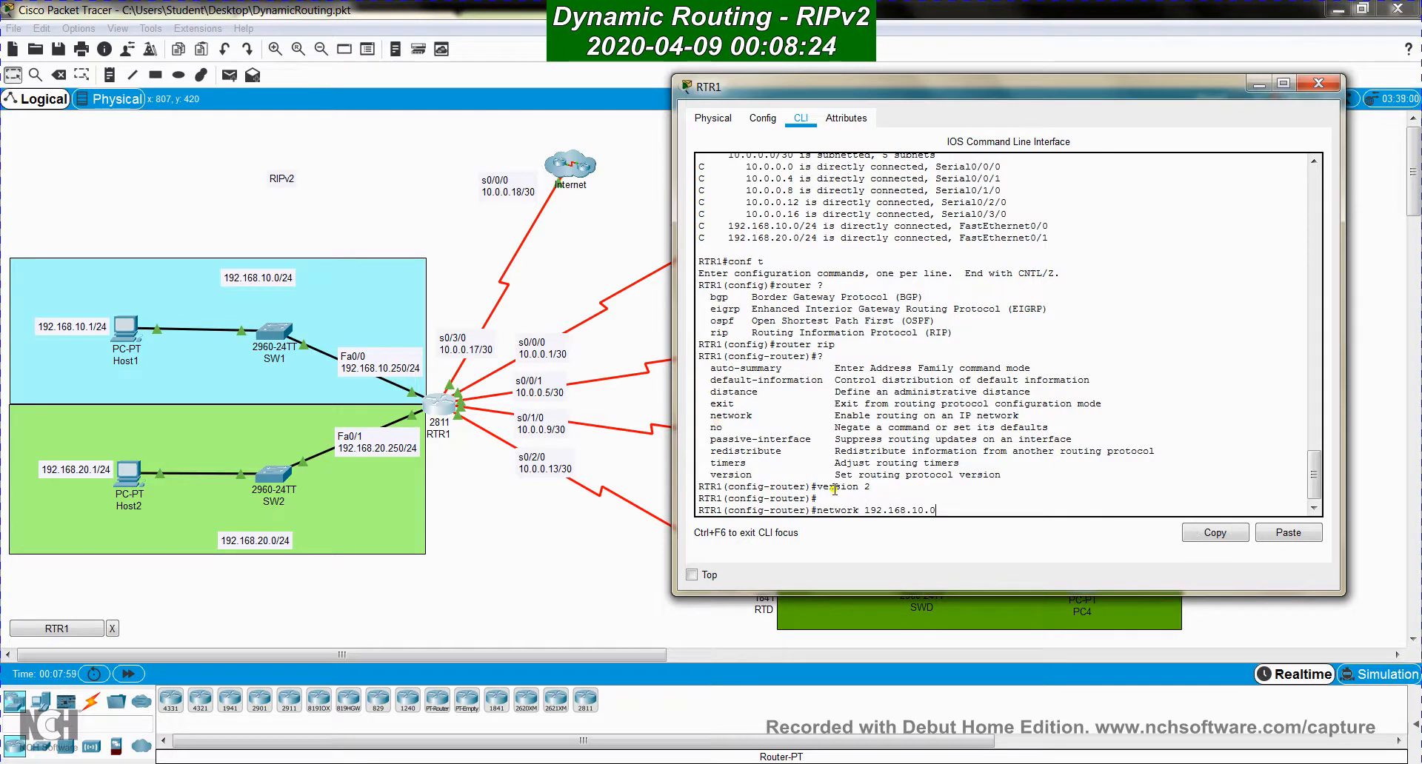
left_click_drag(864, 510, 946, 510)
left_click(876, 510)
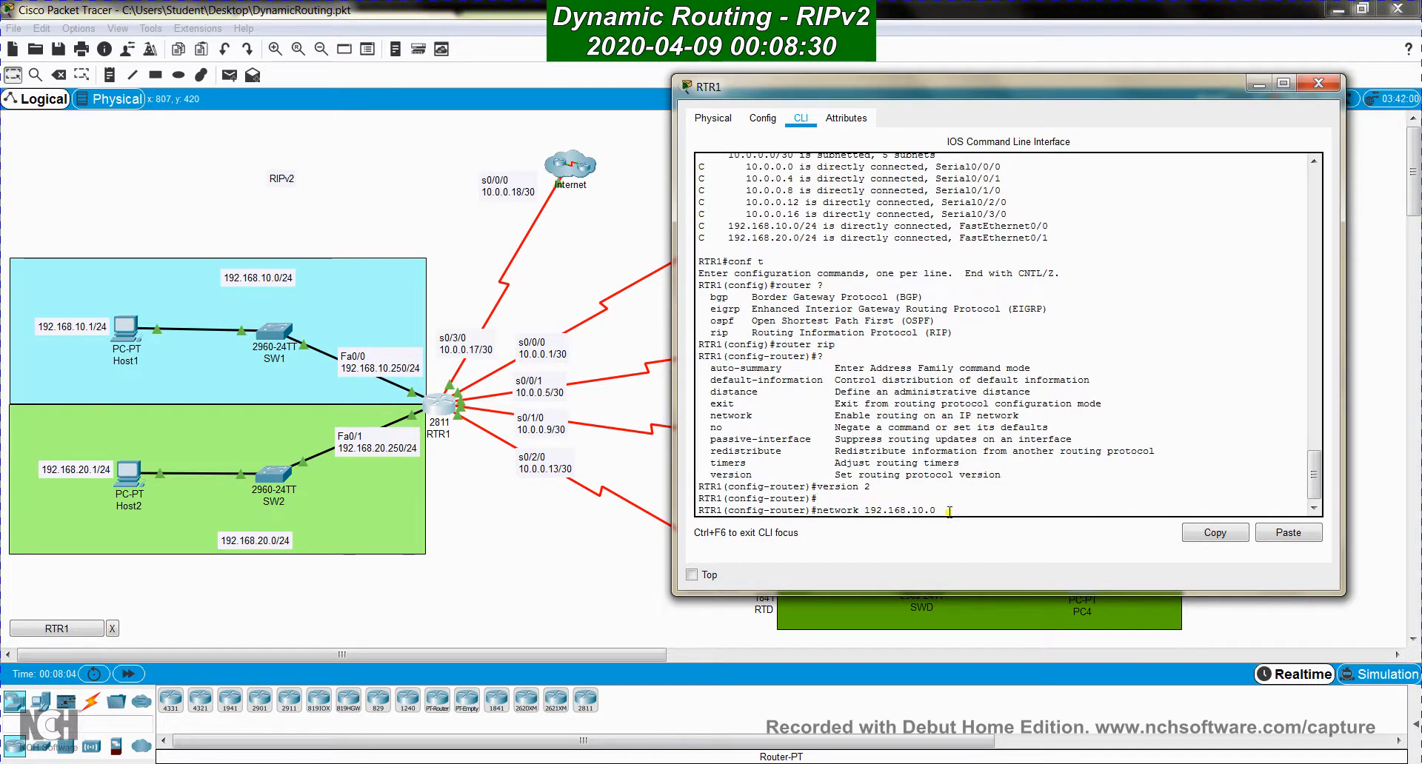
key("Return")
key("Return")
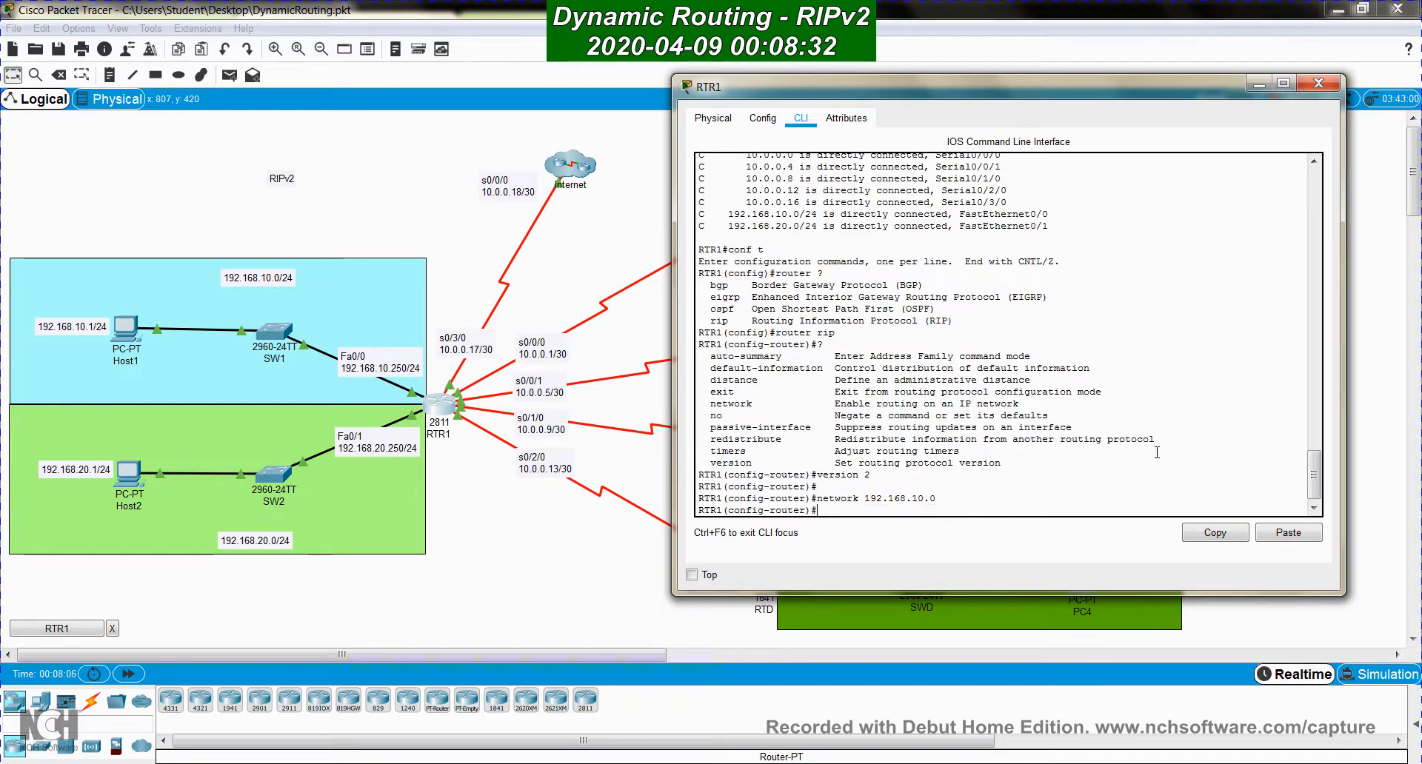
Advertise the 192.168.20.0 network in RTR1's RIP configuration
type("net")
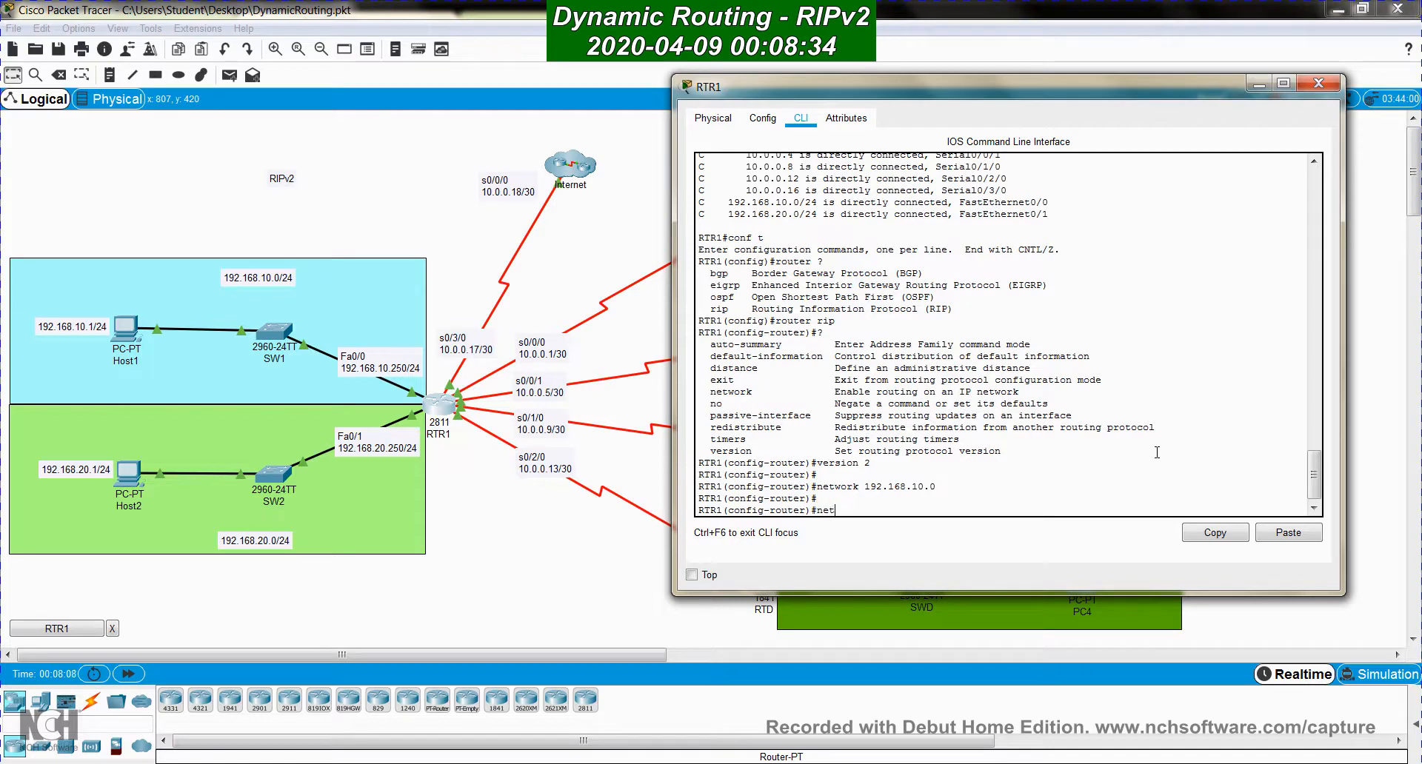
key("Tab")
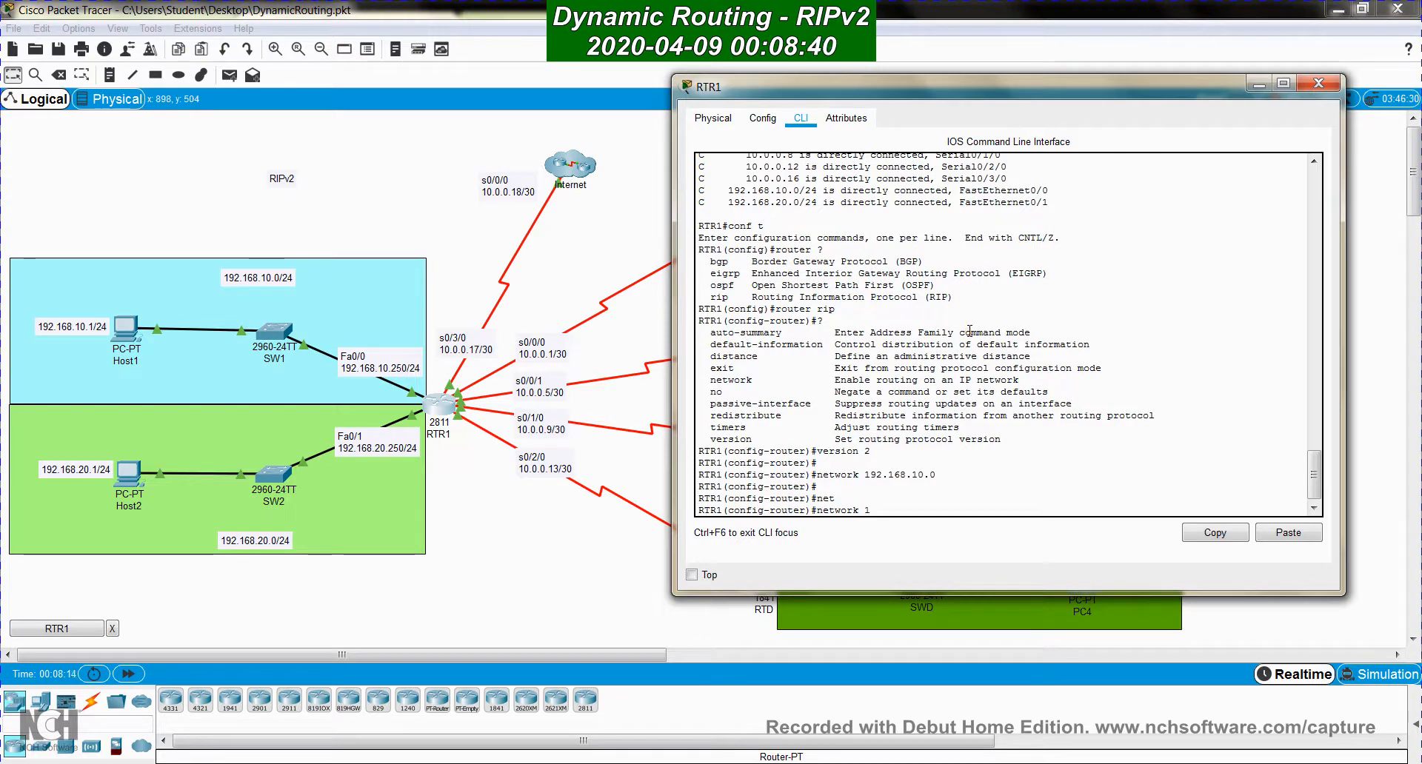
type("921")
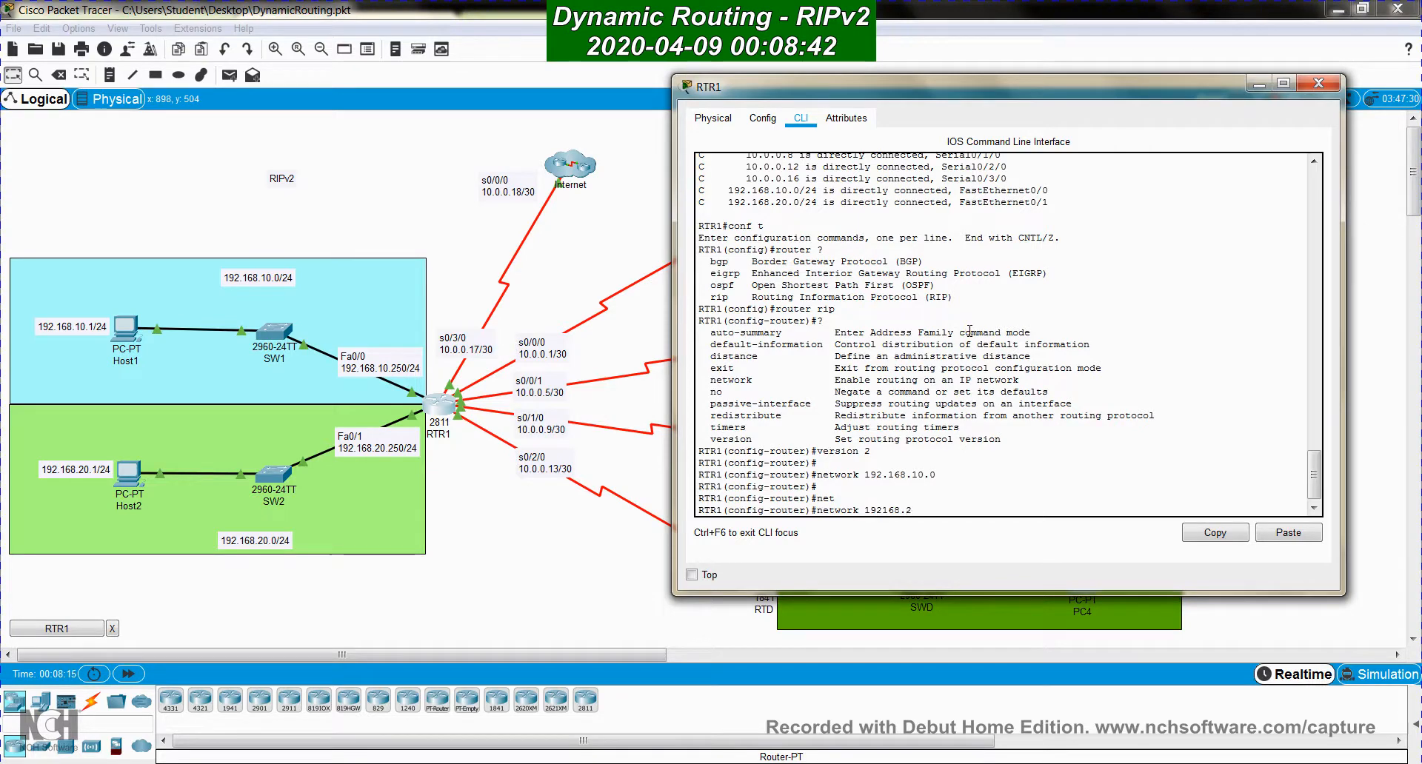
key("BackSpace")
type(".168.20.0")
key("Return")
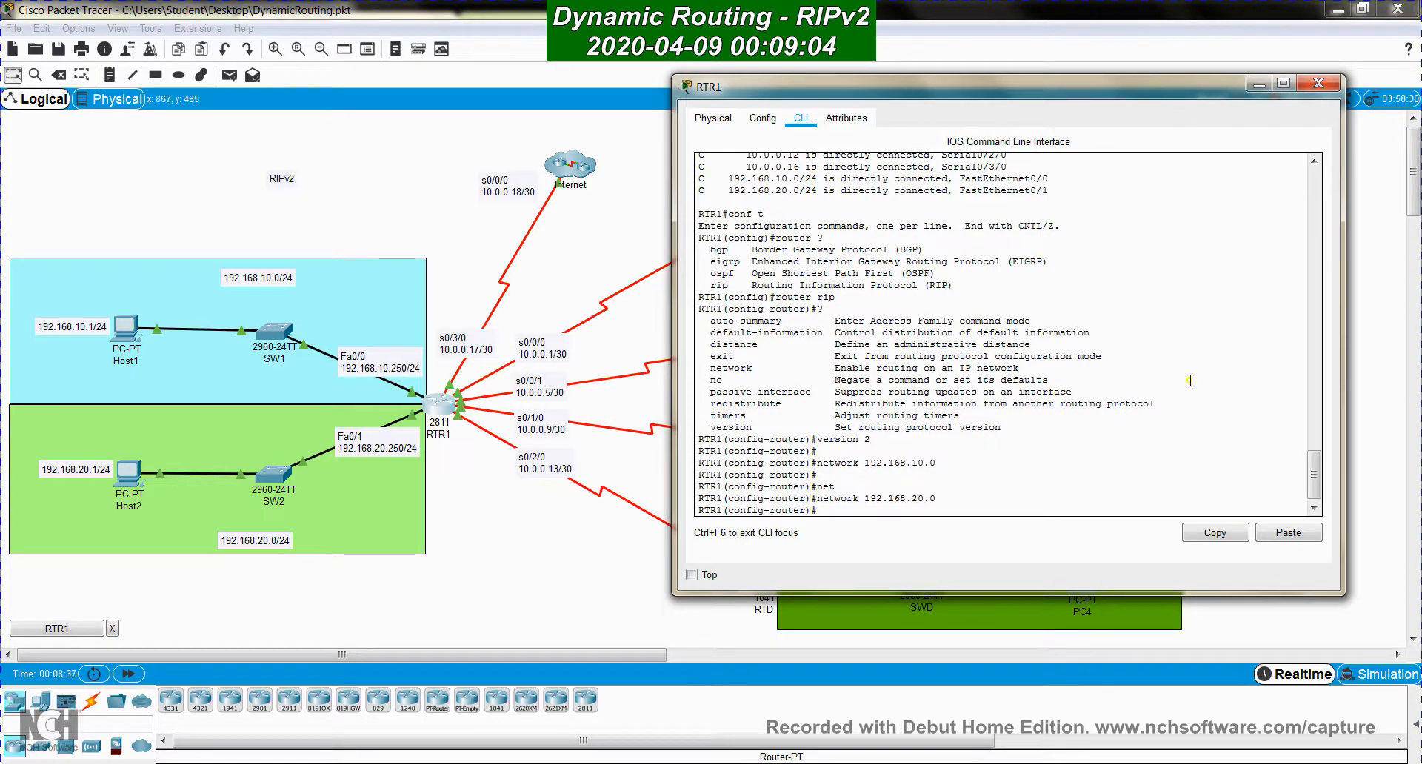
Advertise the 10.0.0.0 network in RTR1's RIP configuration and return to privileged EXEC mode
key("Return")
type("networ")
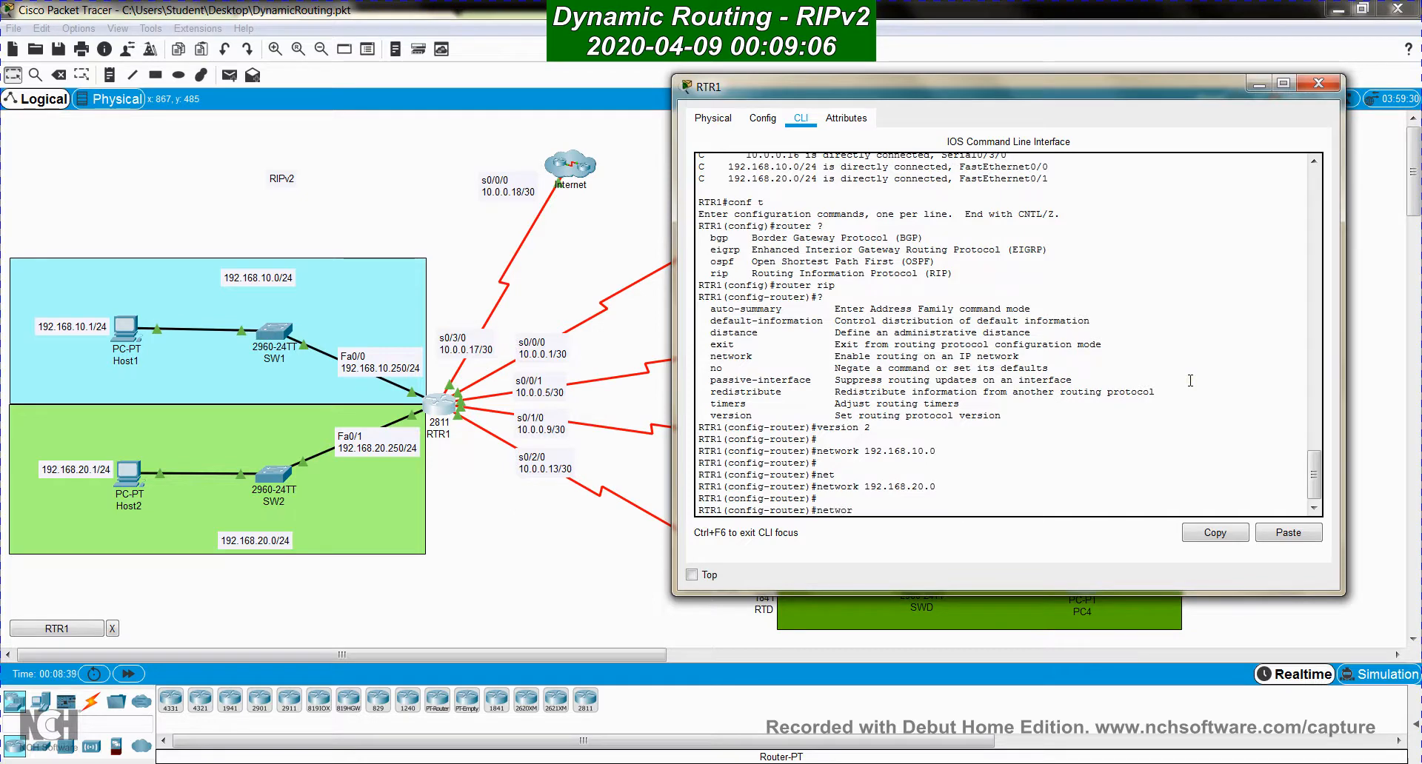
type("k 10.0.0.0")
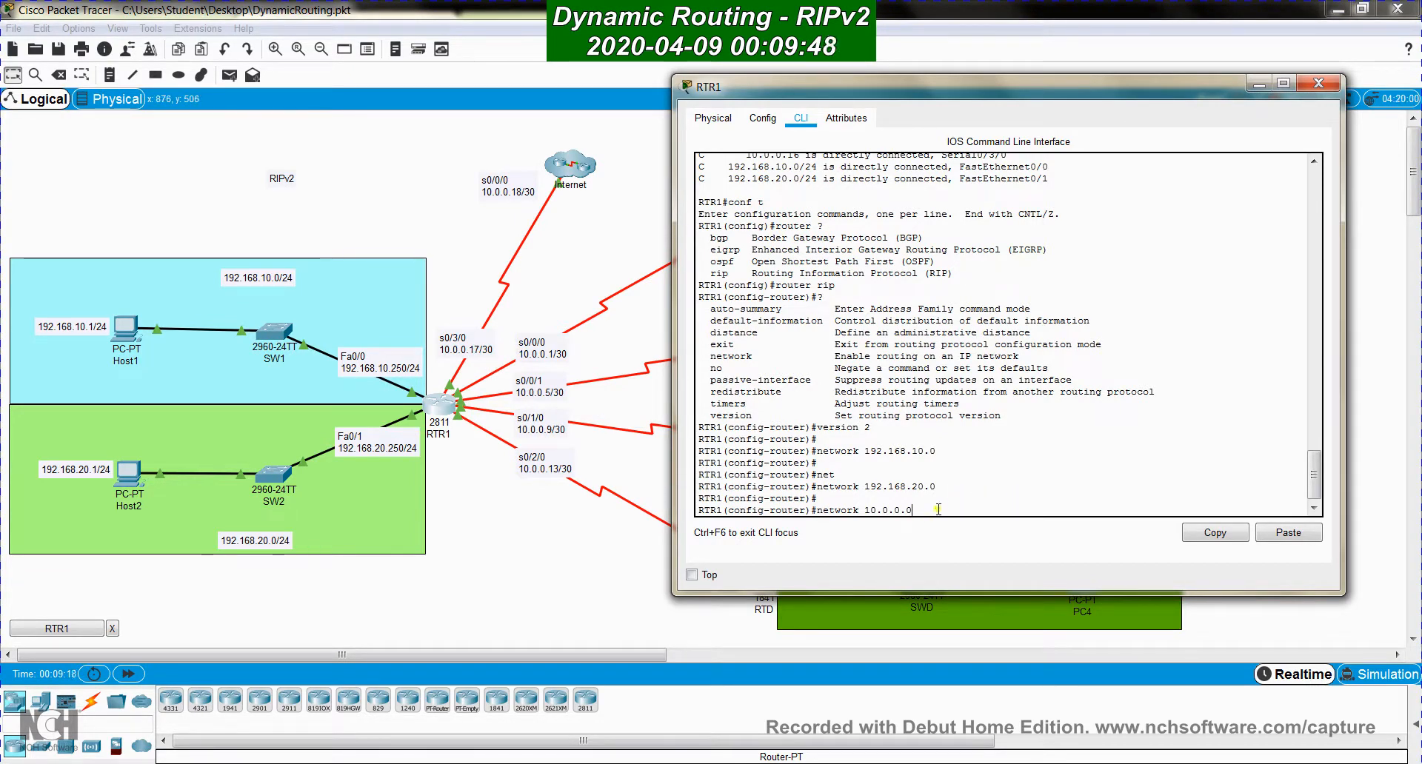
key("Return")
key("Return")
key("Return")
key("Return")
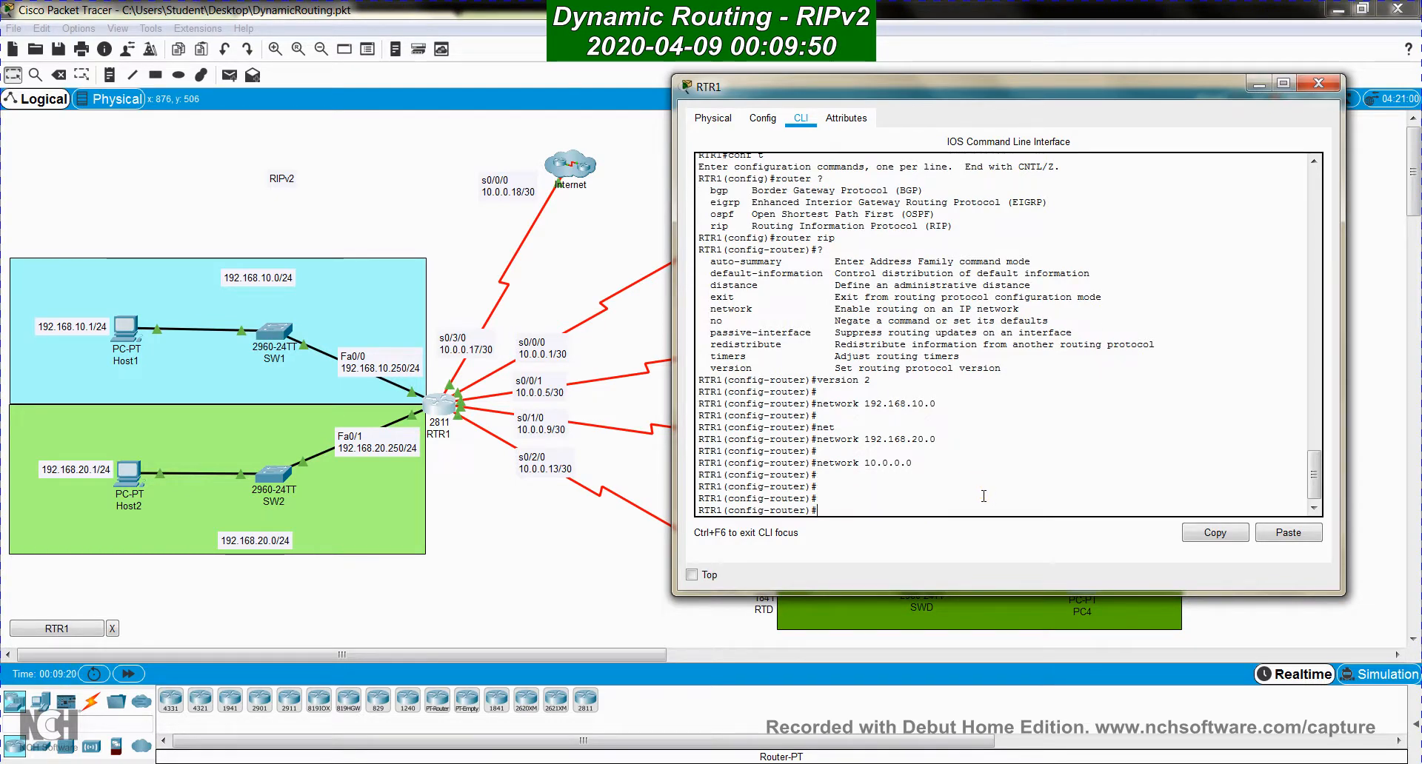
key("ctrl+z")
key("Return")
key("Return")
key("Return")
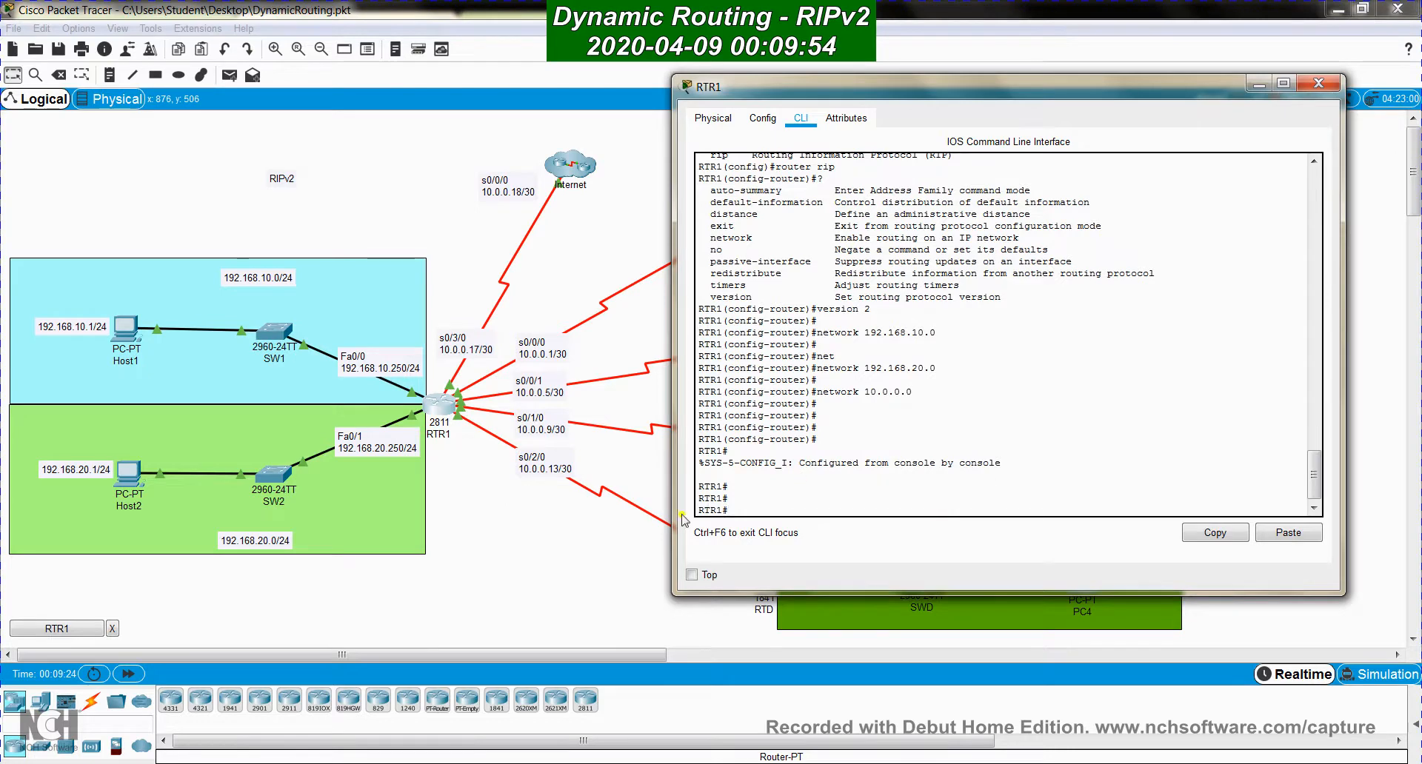
Open router RTA's command line and move and enlarge its window so the topology's right-hand networks stay visible
left_click(669, 220)
double_click(769, 211)
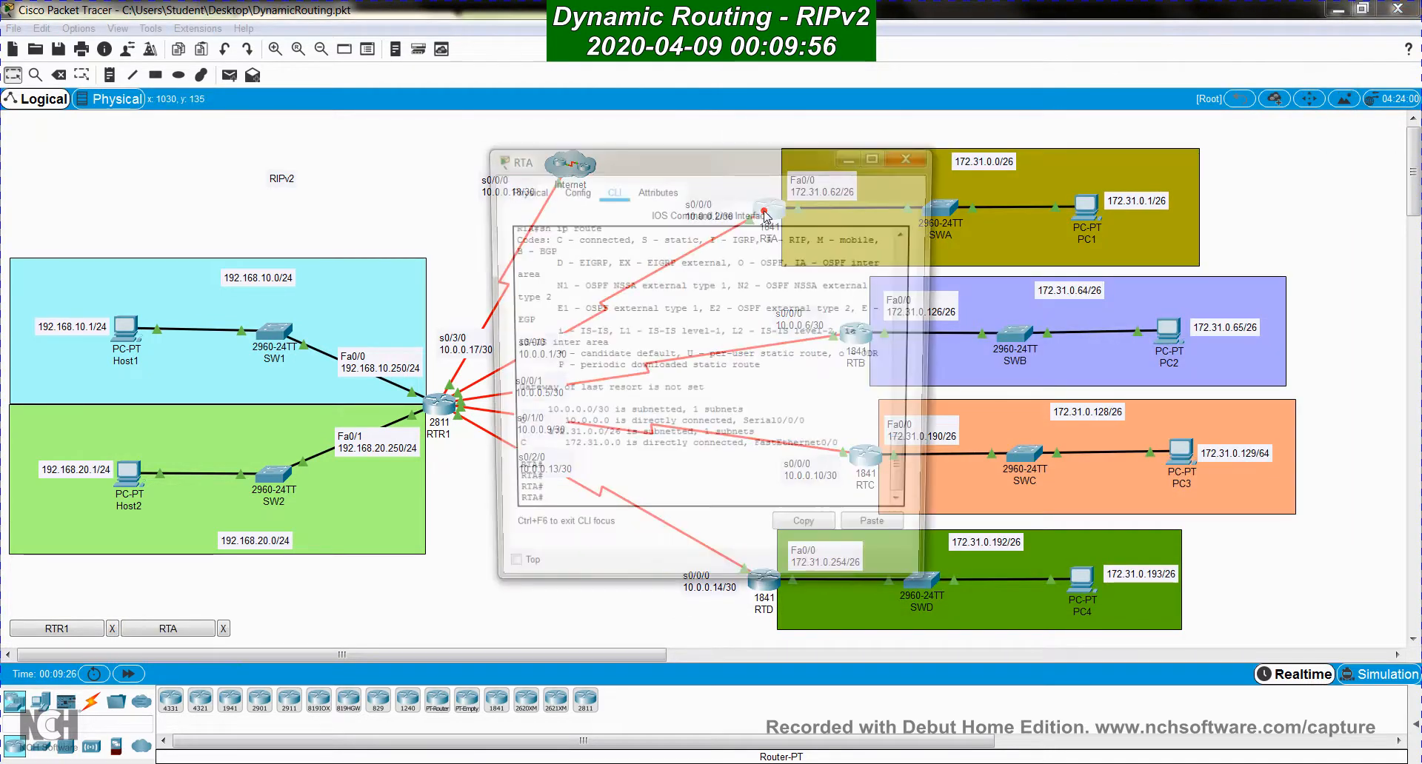
left_click_drag(722, 163, 275, 67)
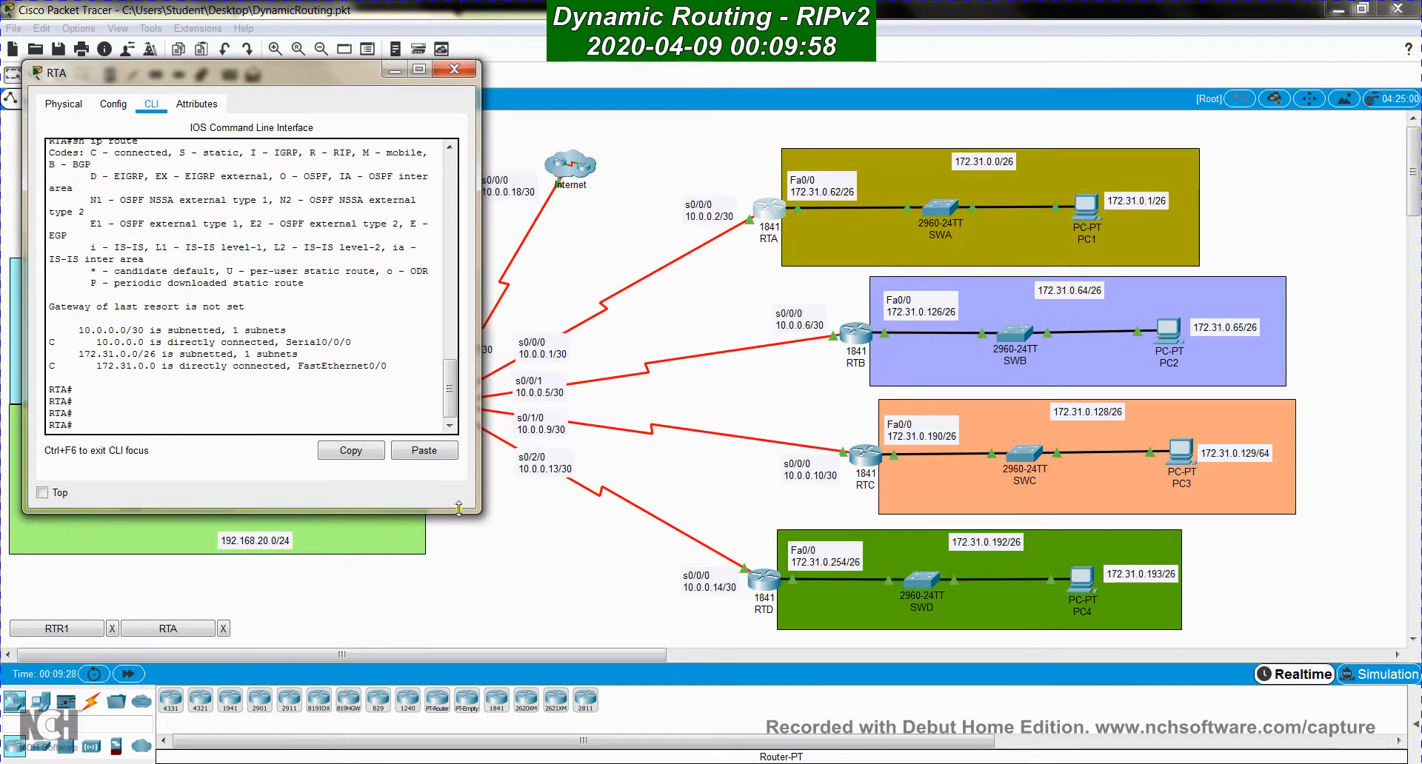
left_click(477, 514)
left_click(168, 629)
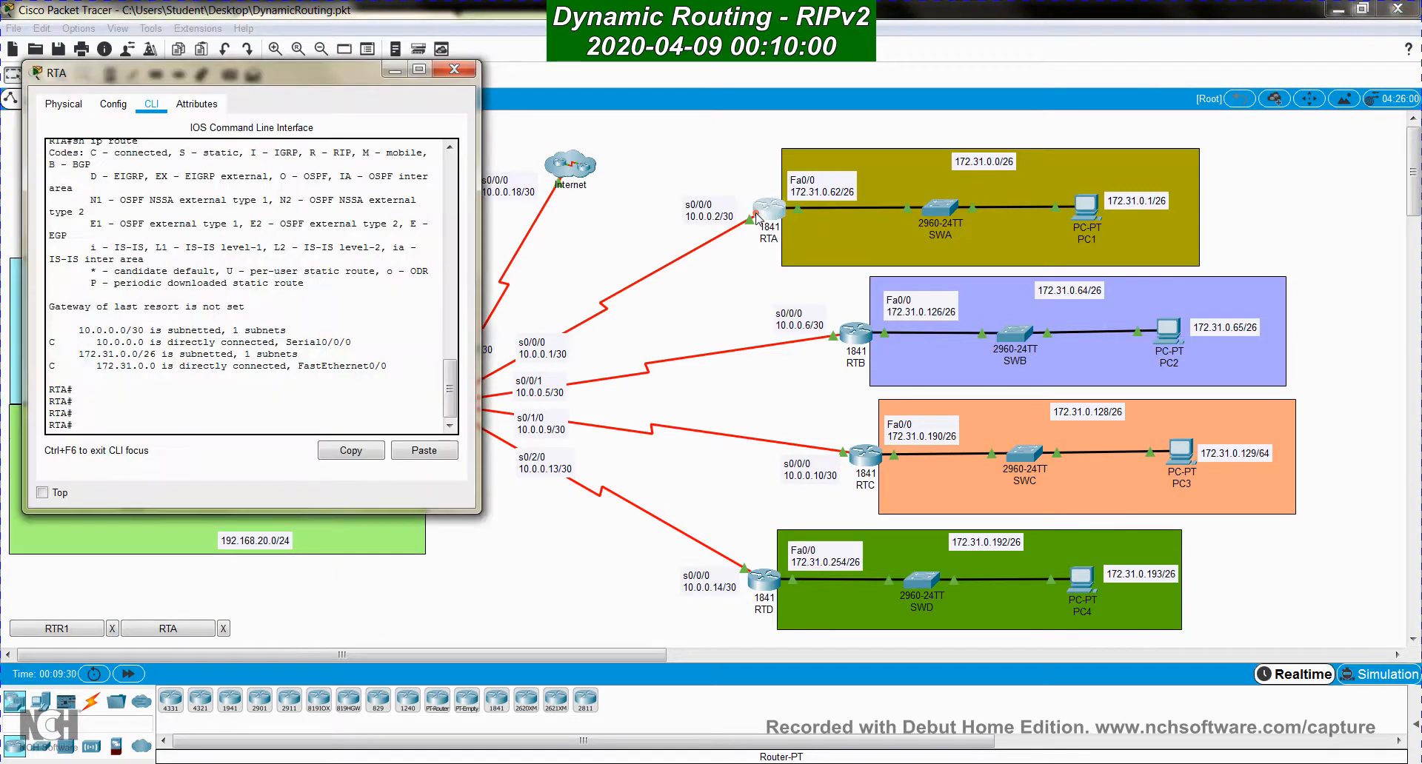
left_click_drag(480, 508, 600, 598)
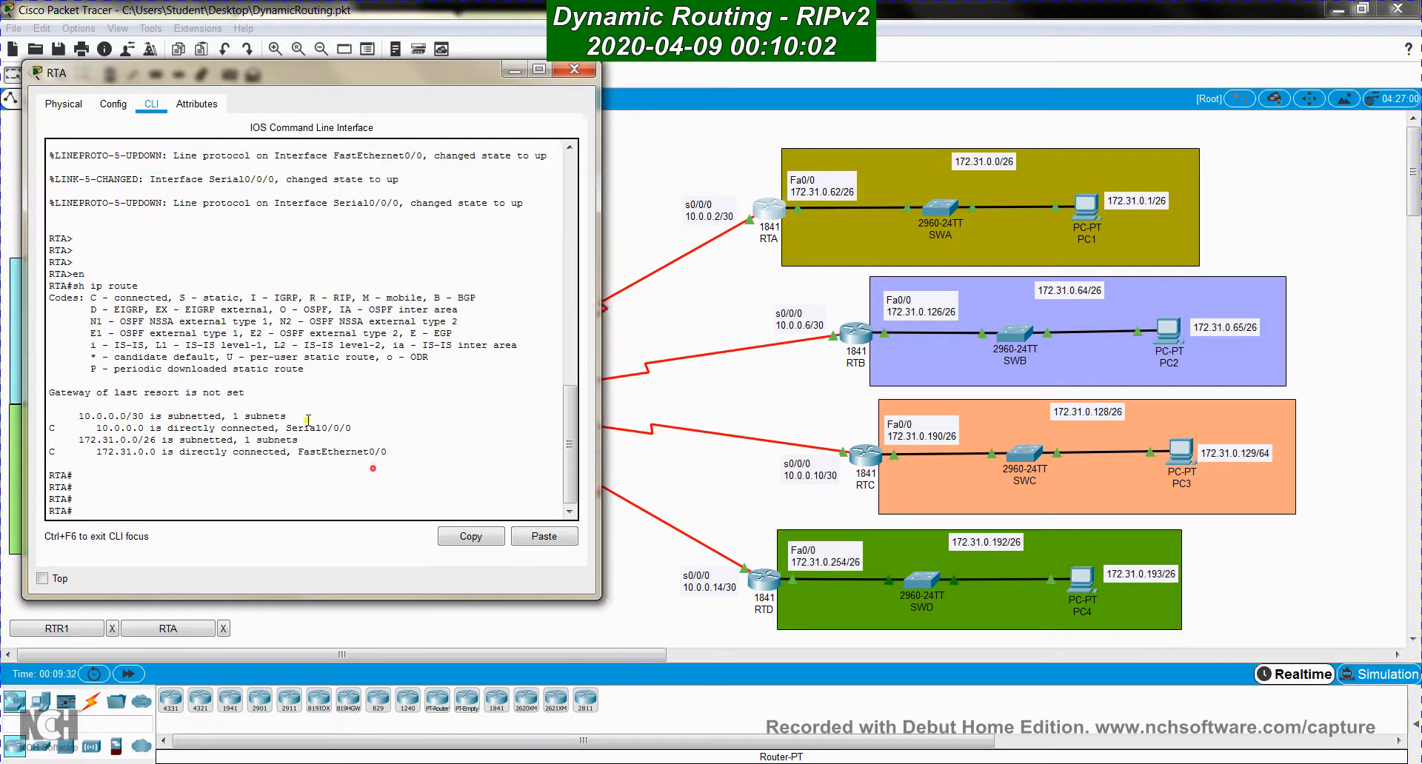
key("Return")
key("Return")
key("Return")
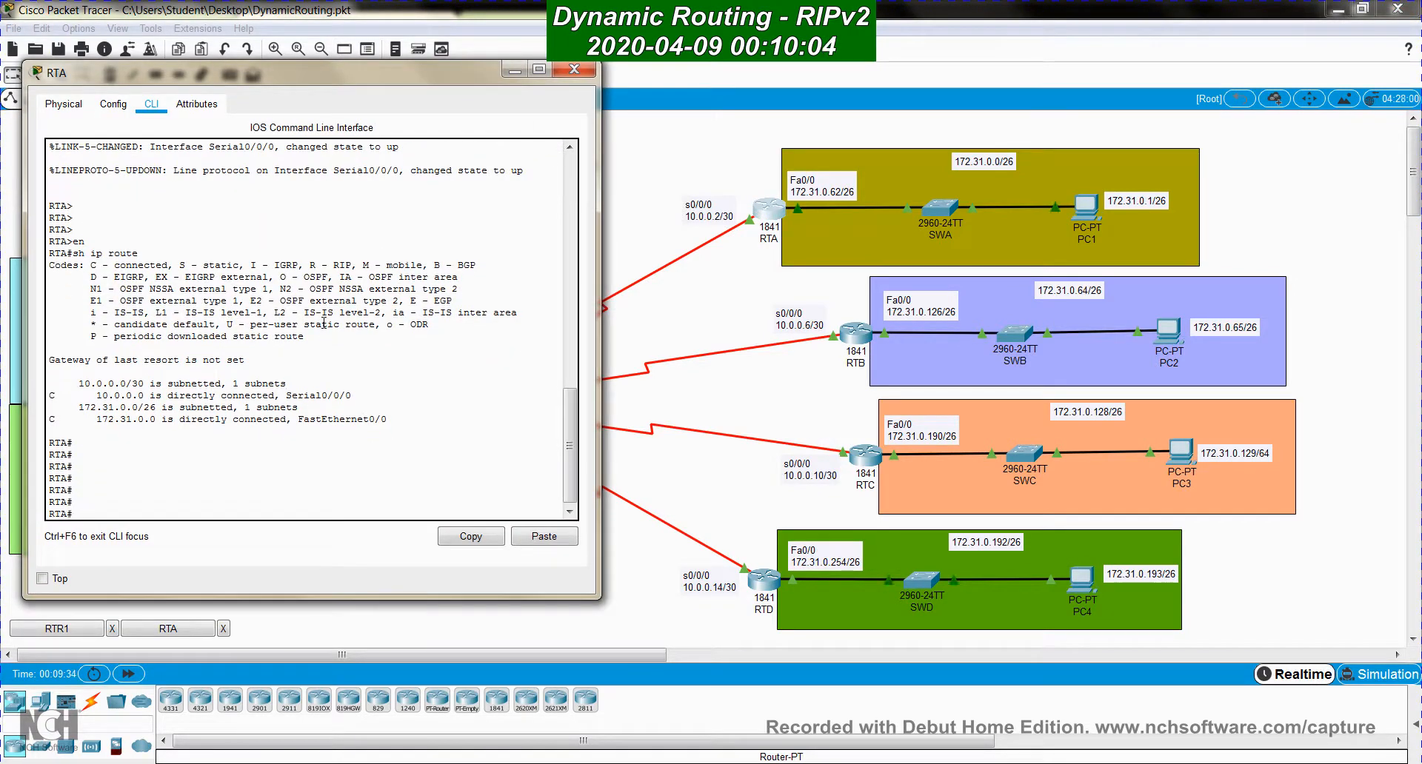
Display RTA's interface summary with "show ip interface brief"
type("show ip in")
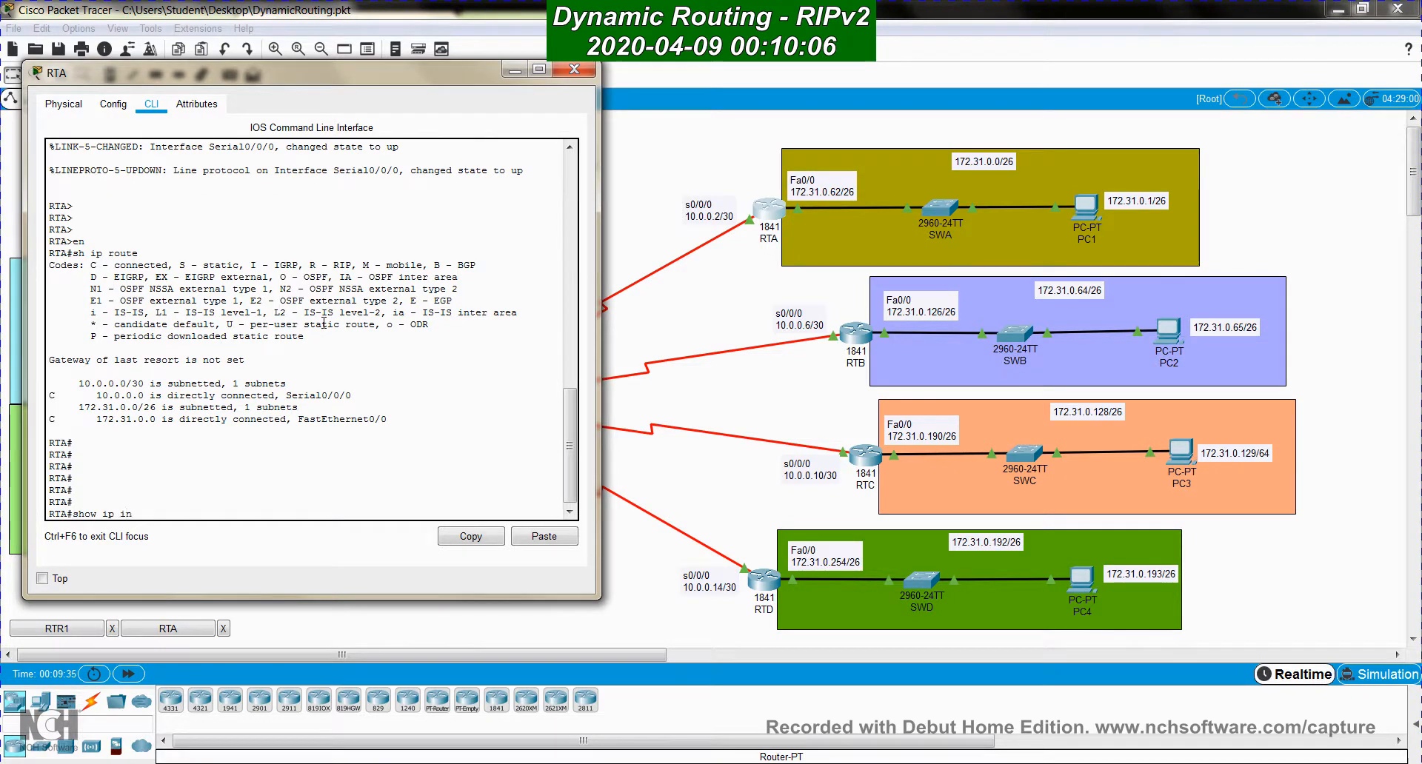
type("ter")
key("Tab")
type("bri")
key("Tab")
key("Return")
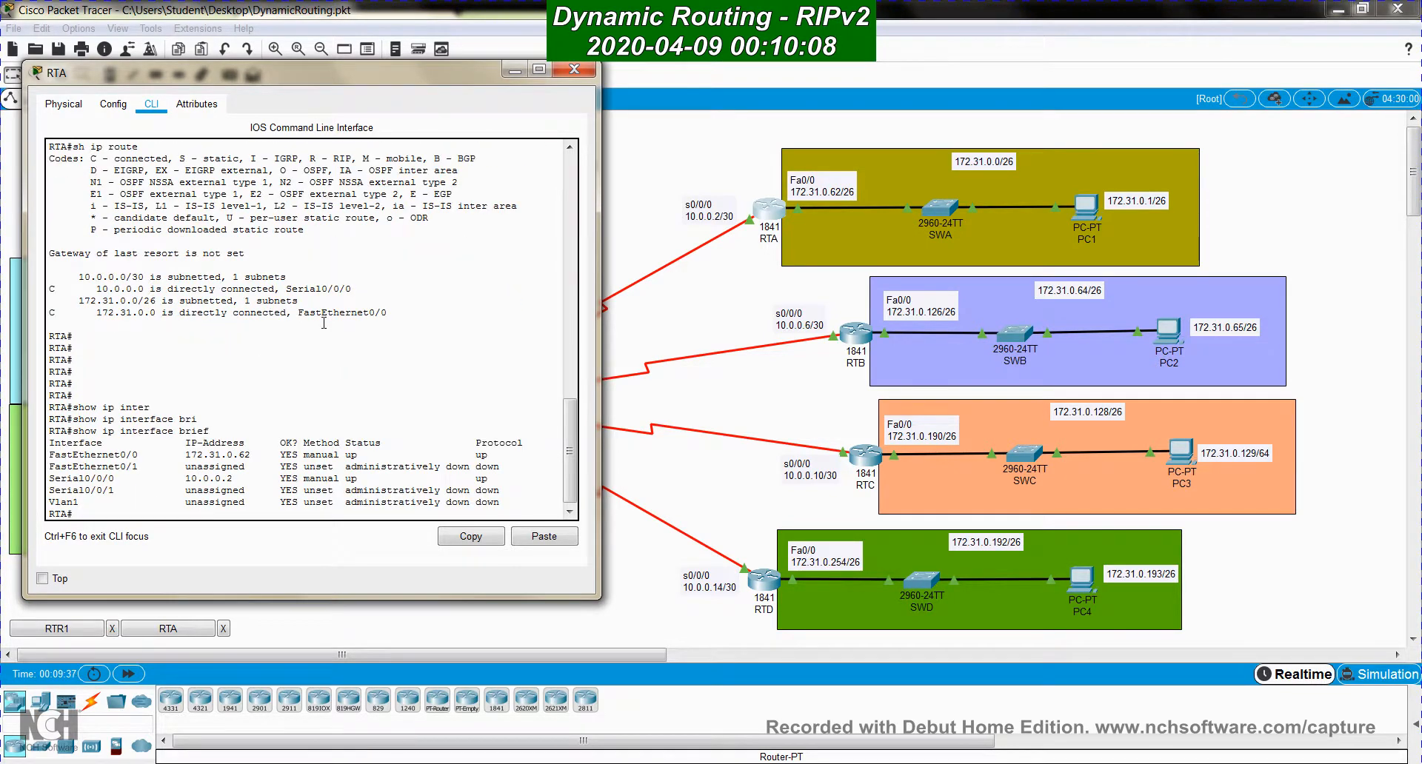
Filter RTA's interface summary to the active interfaces with "show ip interface brief | inc up"
key("Return")
key("Up")
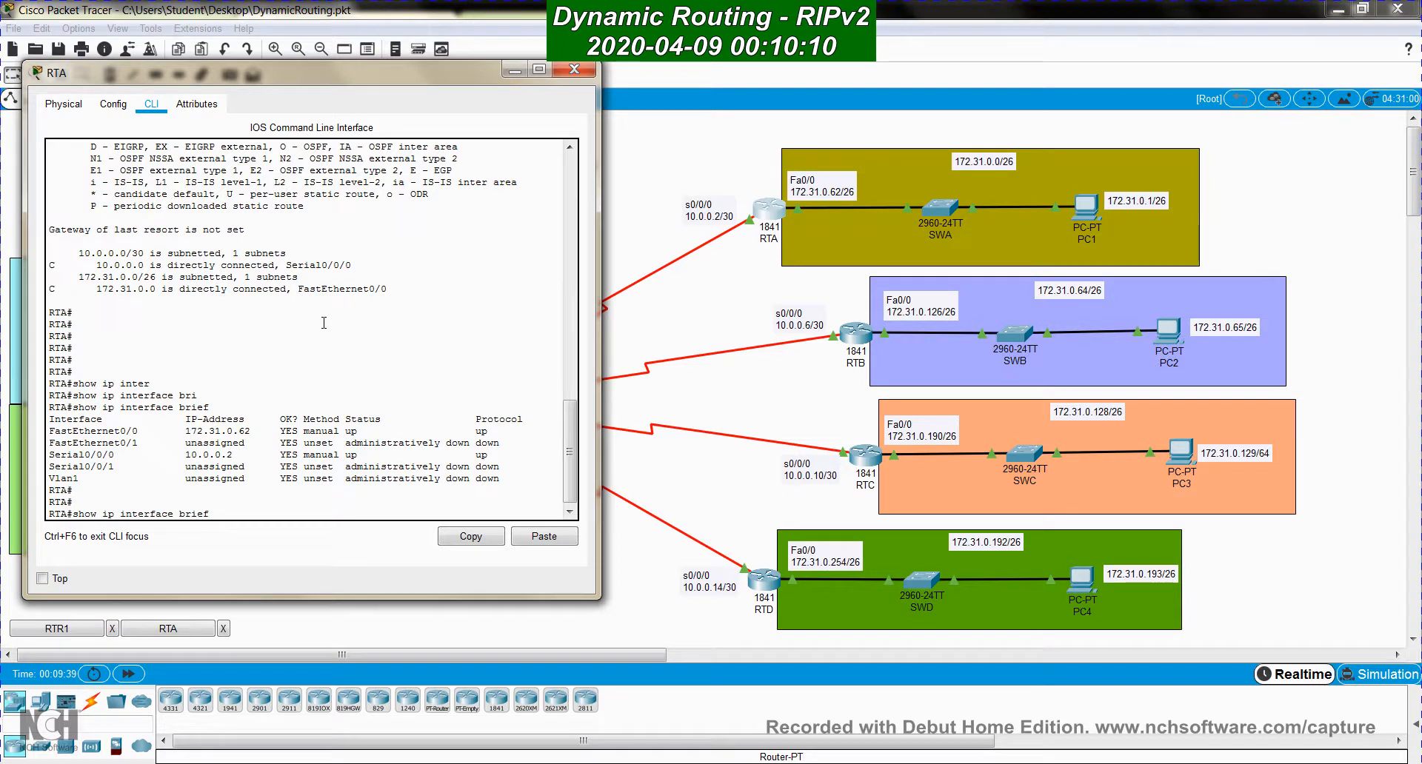
type("| inc up")
key("Return")
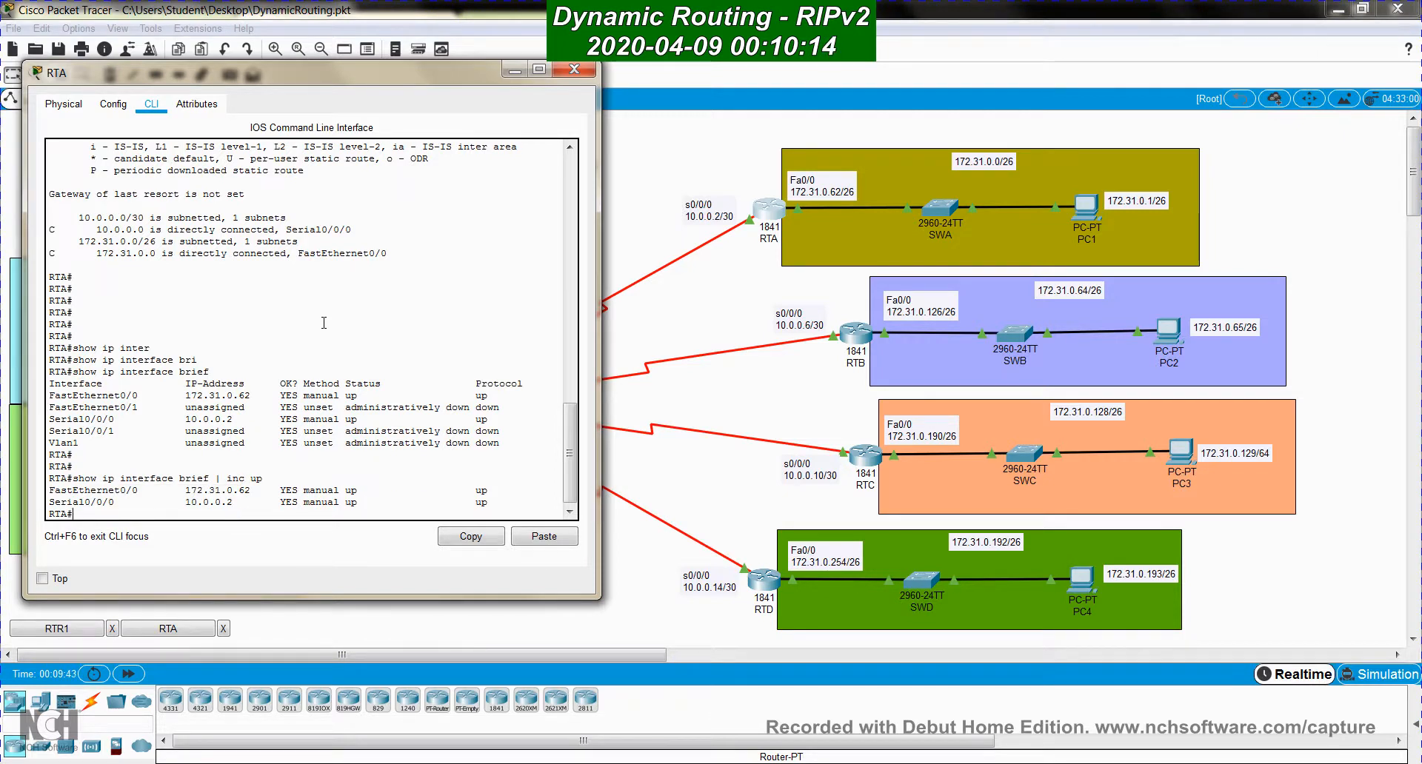
Display RTA's full running configuration and its routing table with "show ip route"
type("sh runn")
key("Tab")
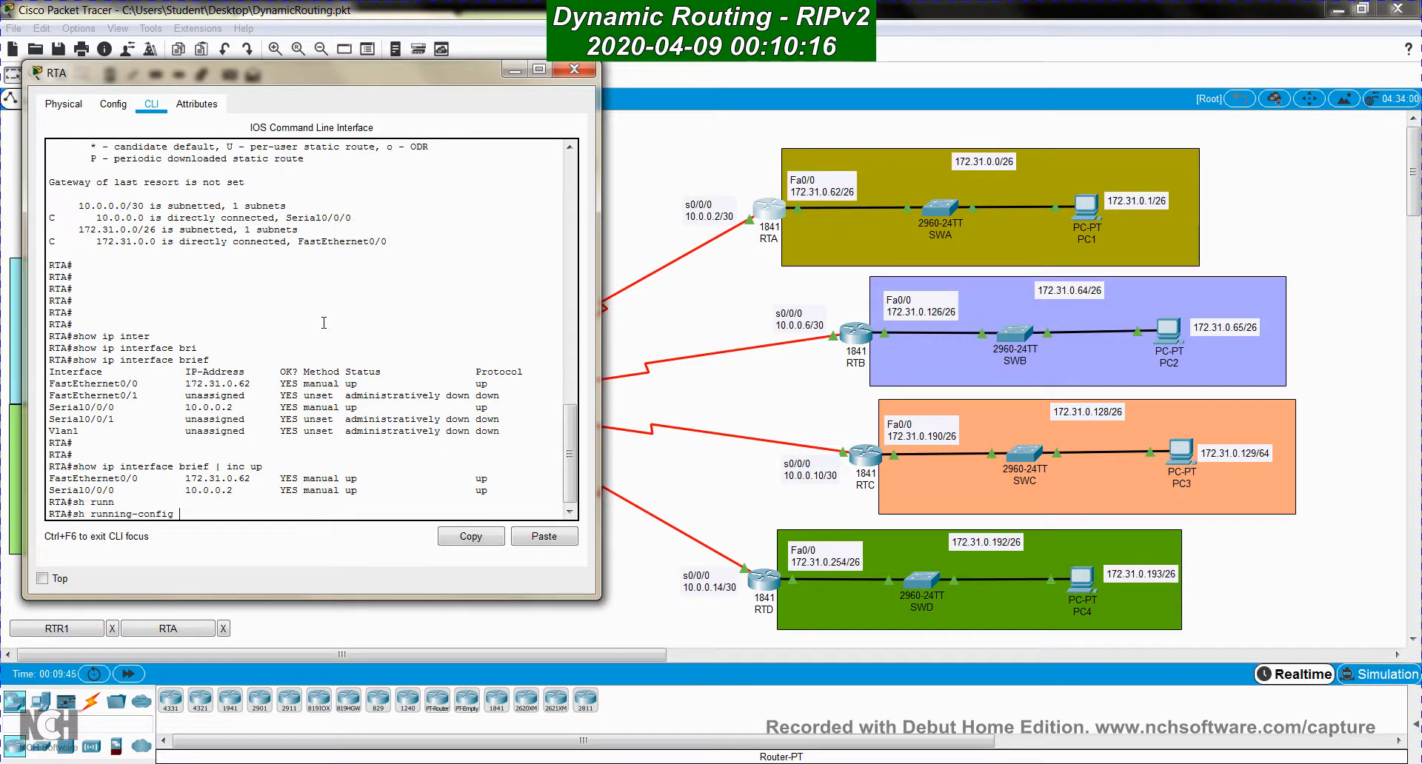
key("Return")
key("space")
key("space")
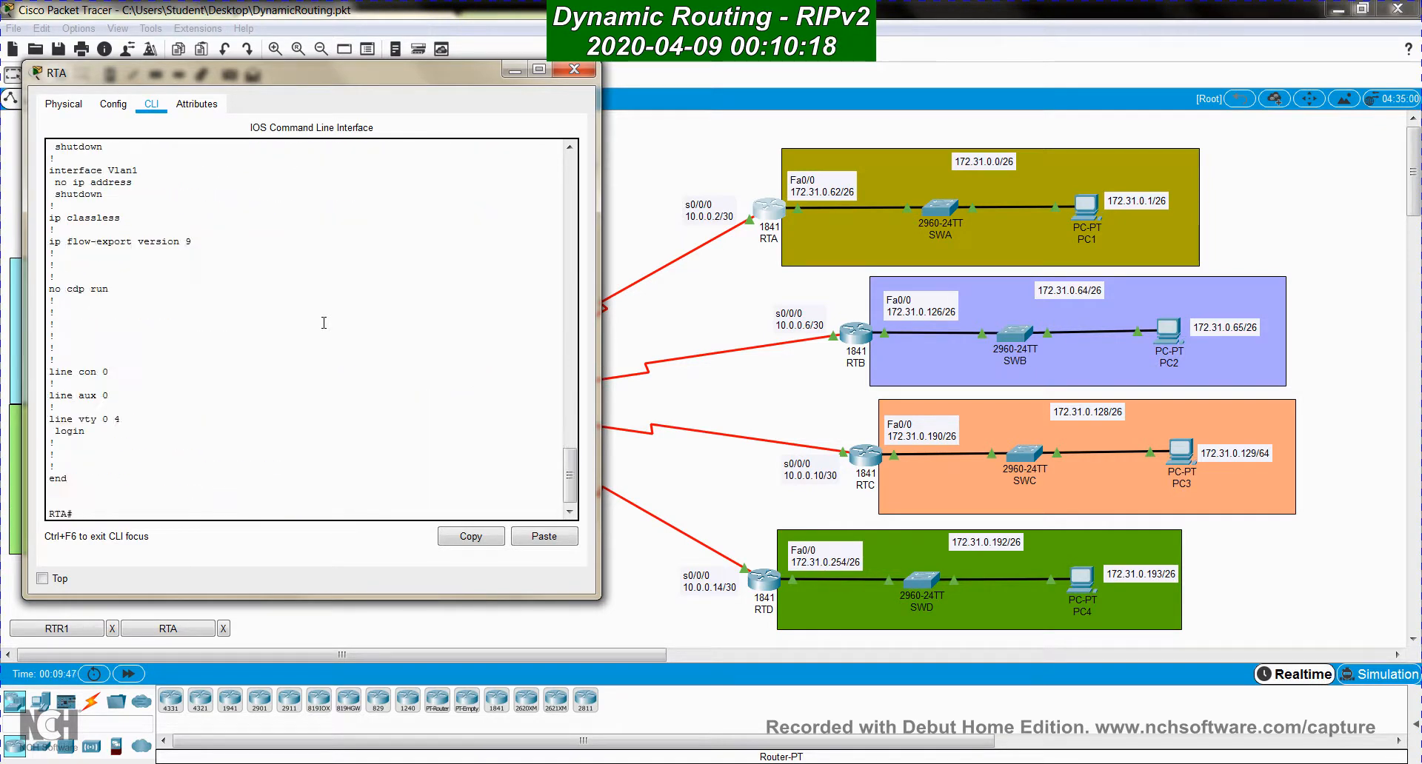
key("Return")
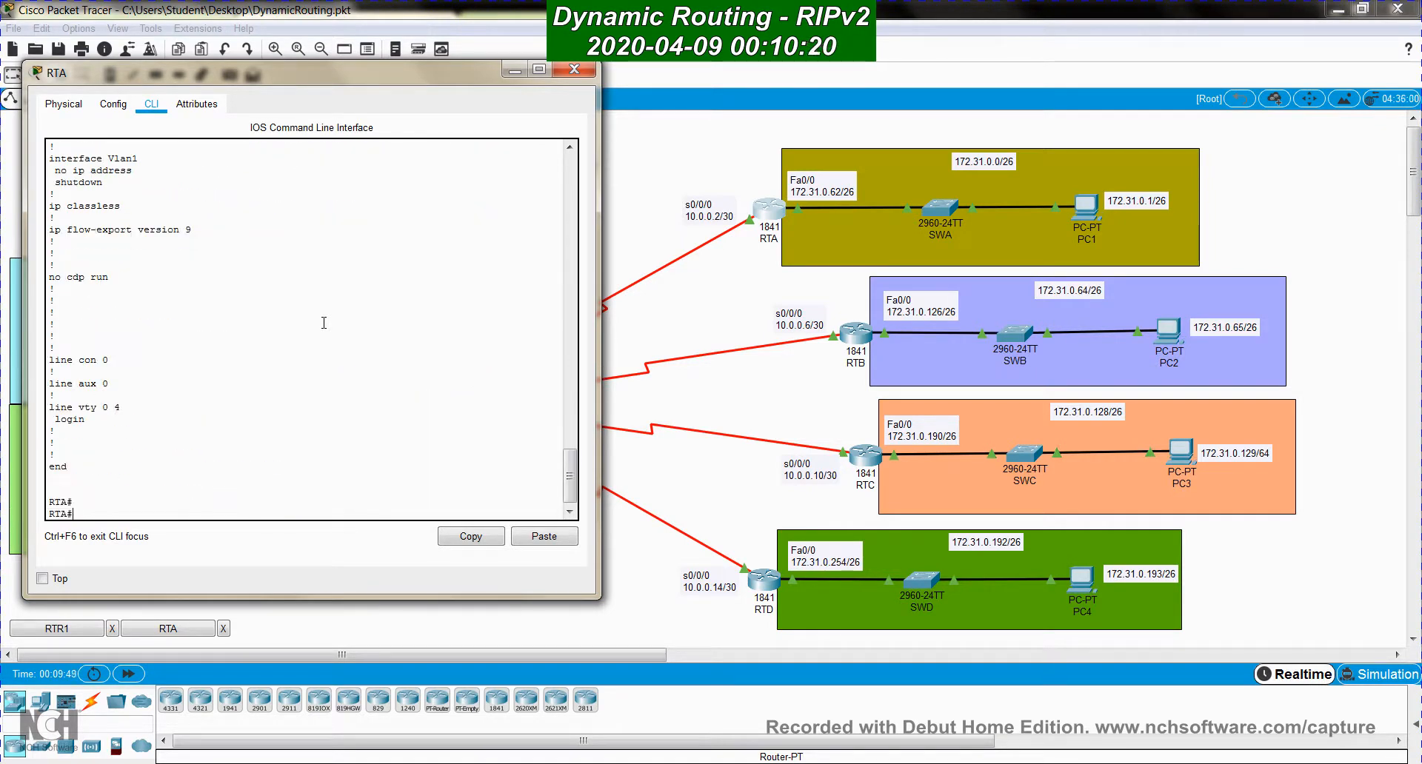
type("show ip route")
key("Return")
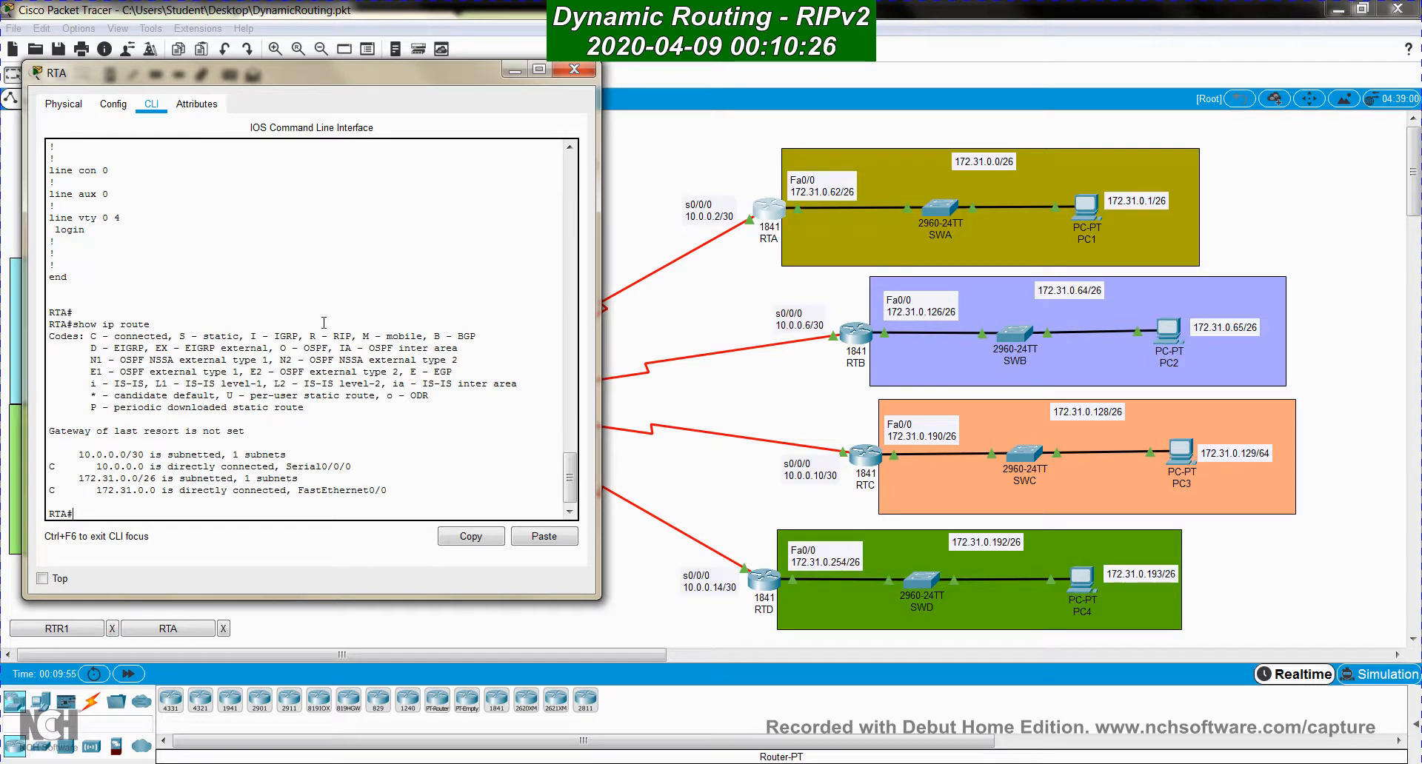
Enter global configuration mode on RTA and start RIP configuration with "router rip"
type("conf t")
key("Return")
type("ro")
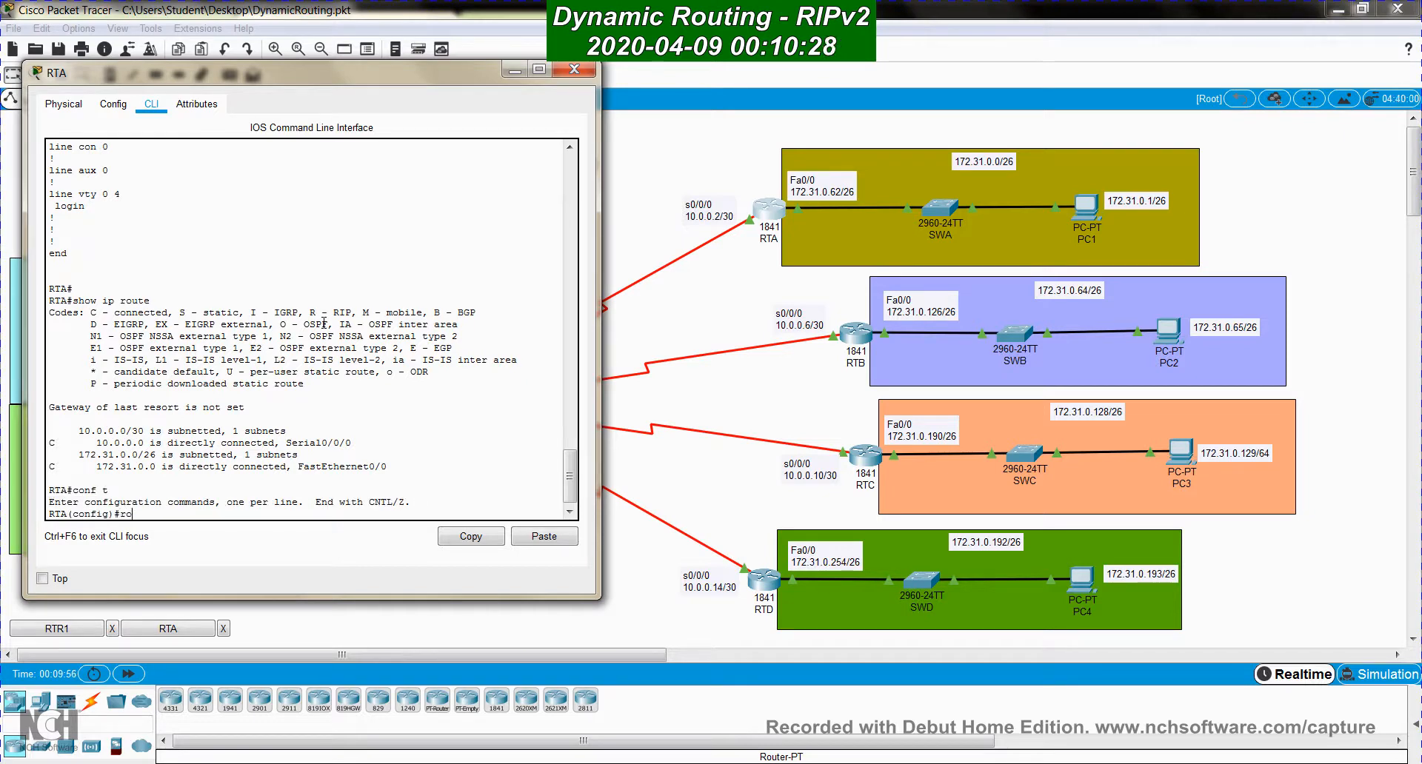
type("uter rip")
key("Return")
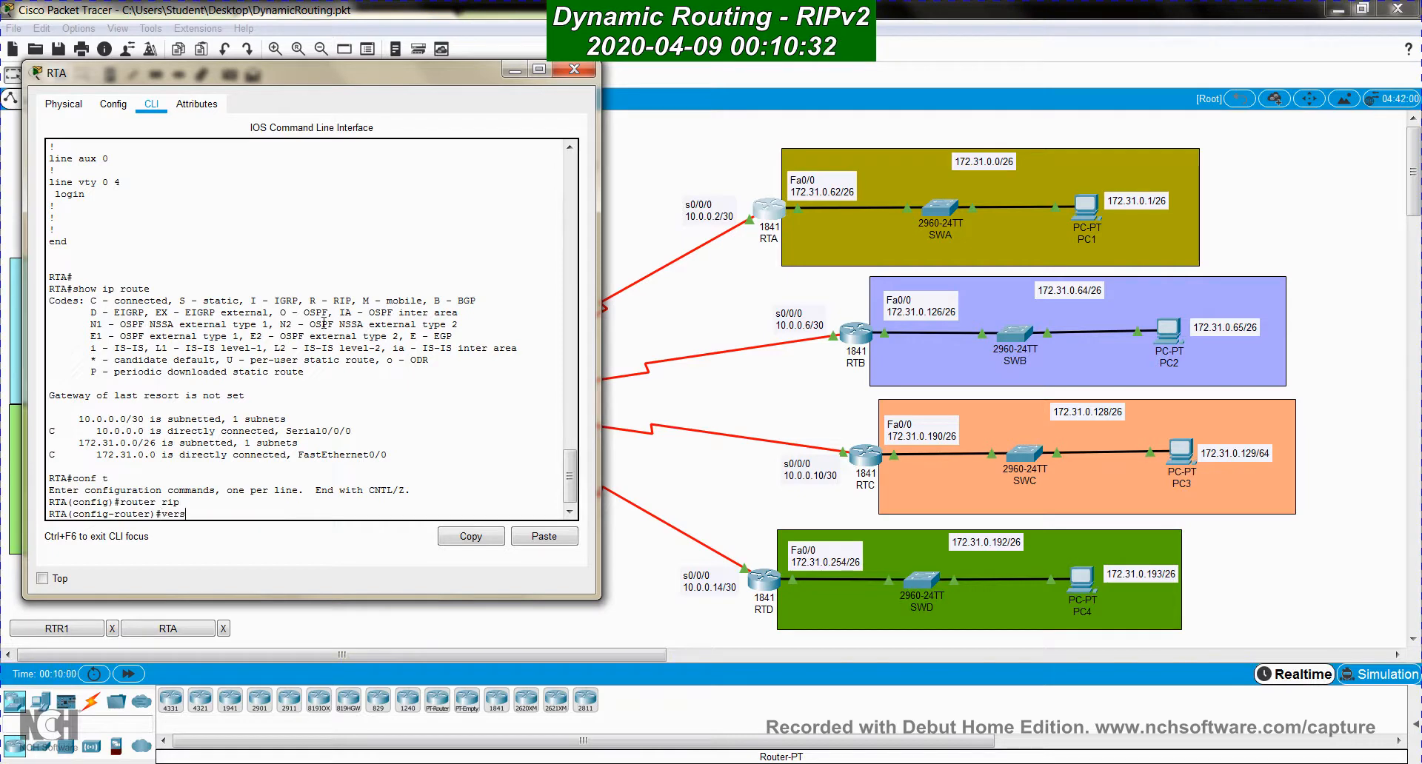
Set RTA's RIP routing protocol to version 2
type("vers")
key("Tab")
type("2")
key("Return")
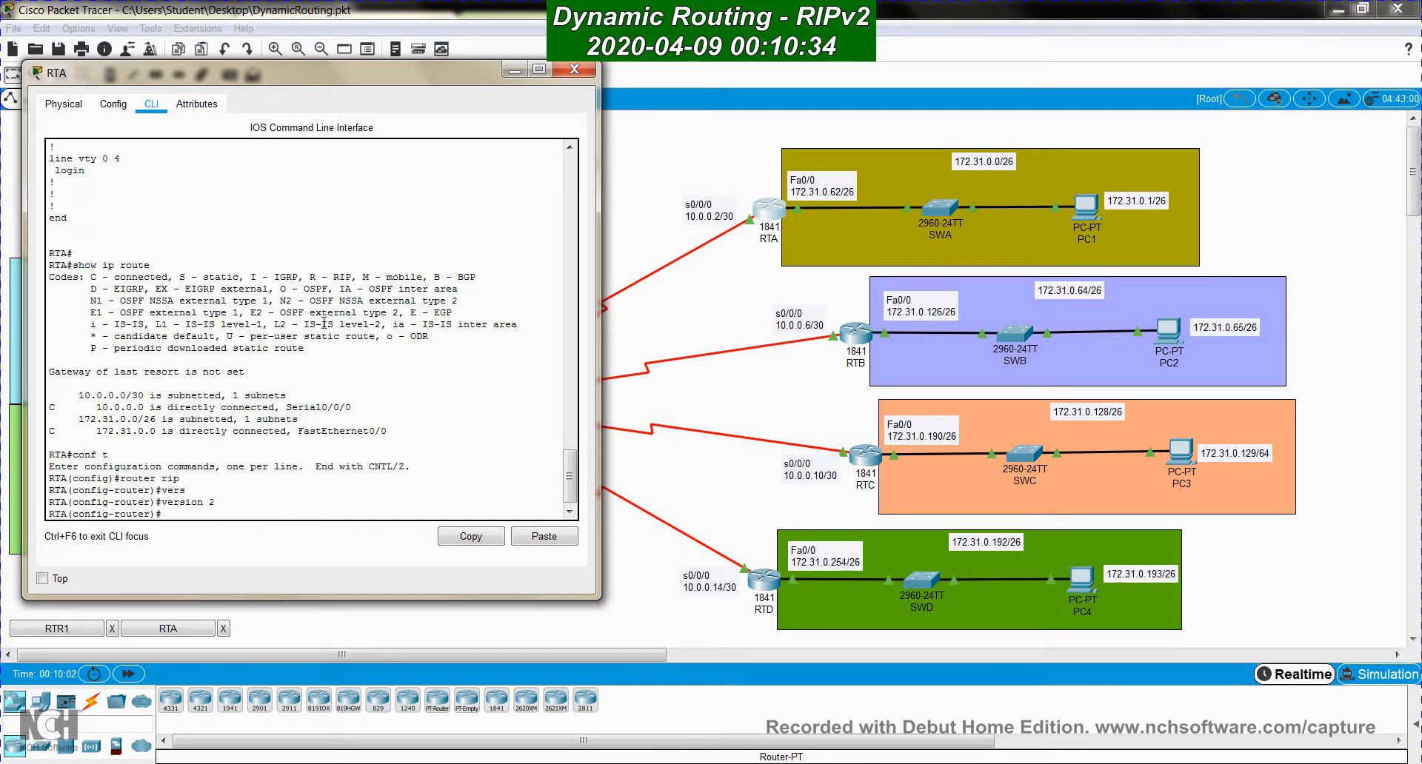
Advertise the 172.31.0.0 network in RTA's RIP configuration
type("net")
key("Tab")
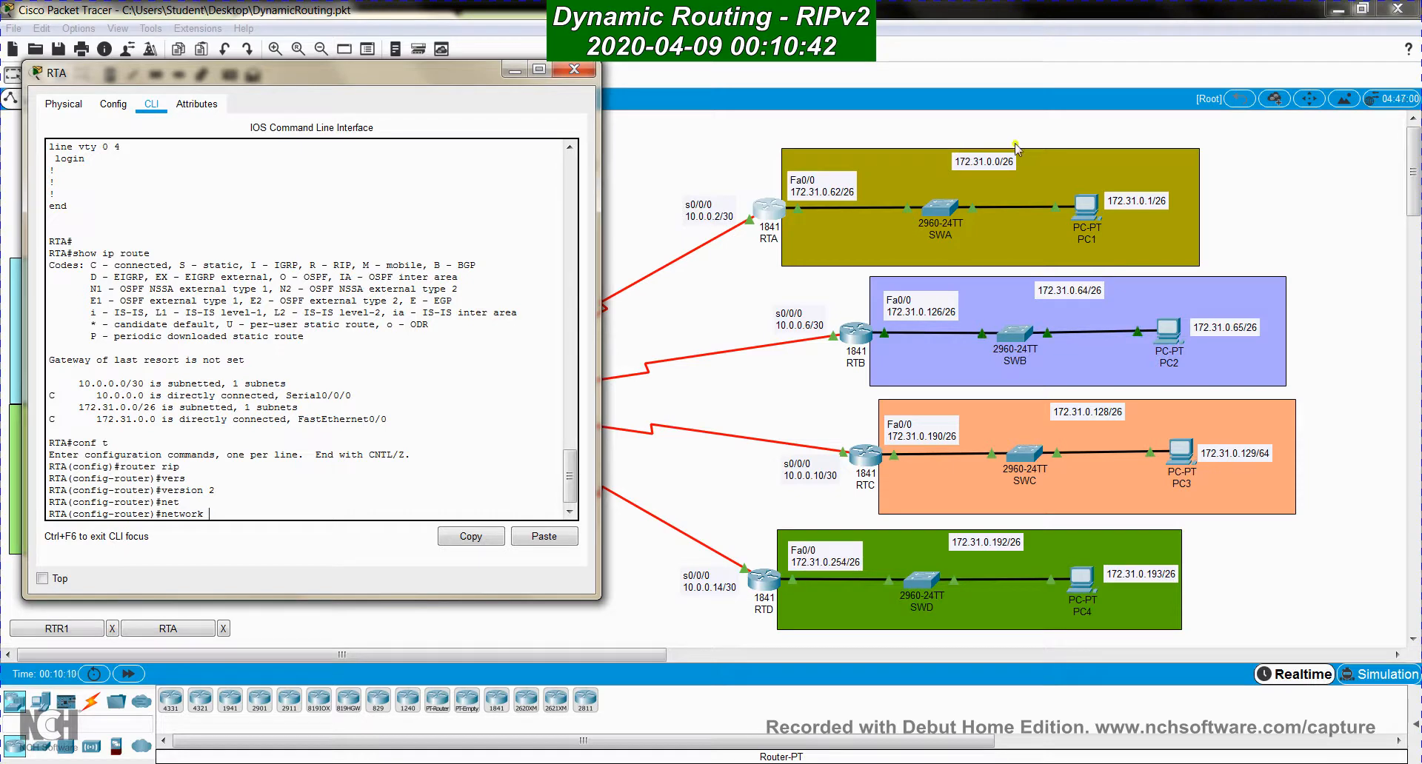
type("172.31.0.0")
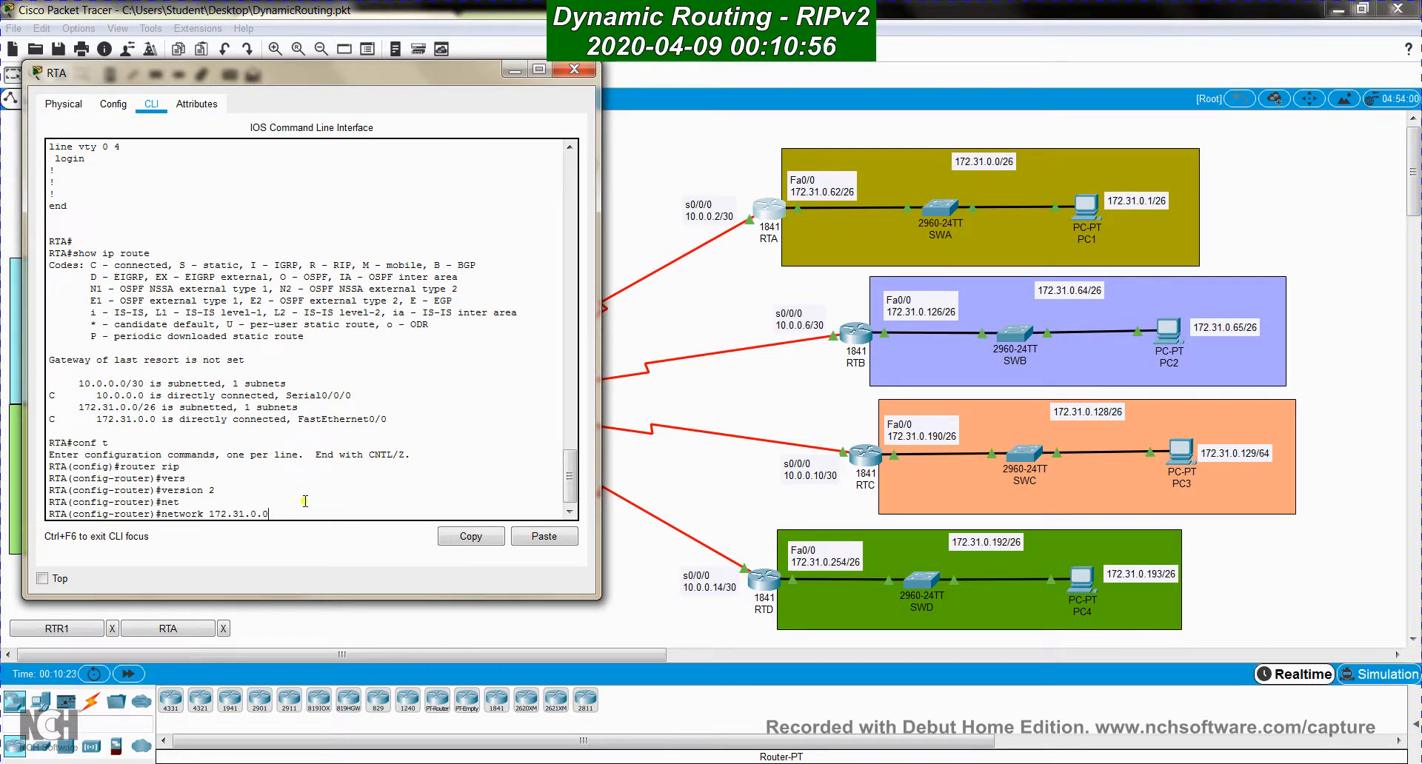
key("Return")
key("Return")
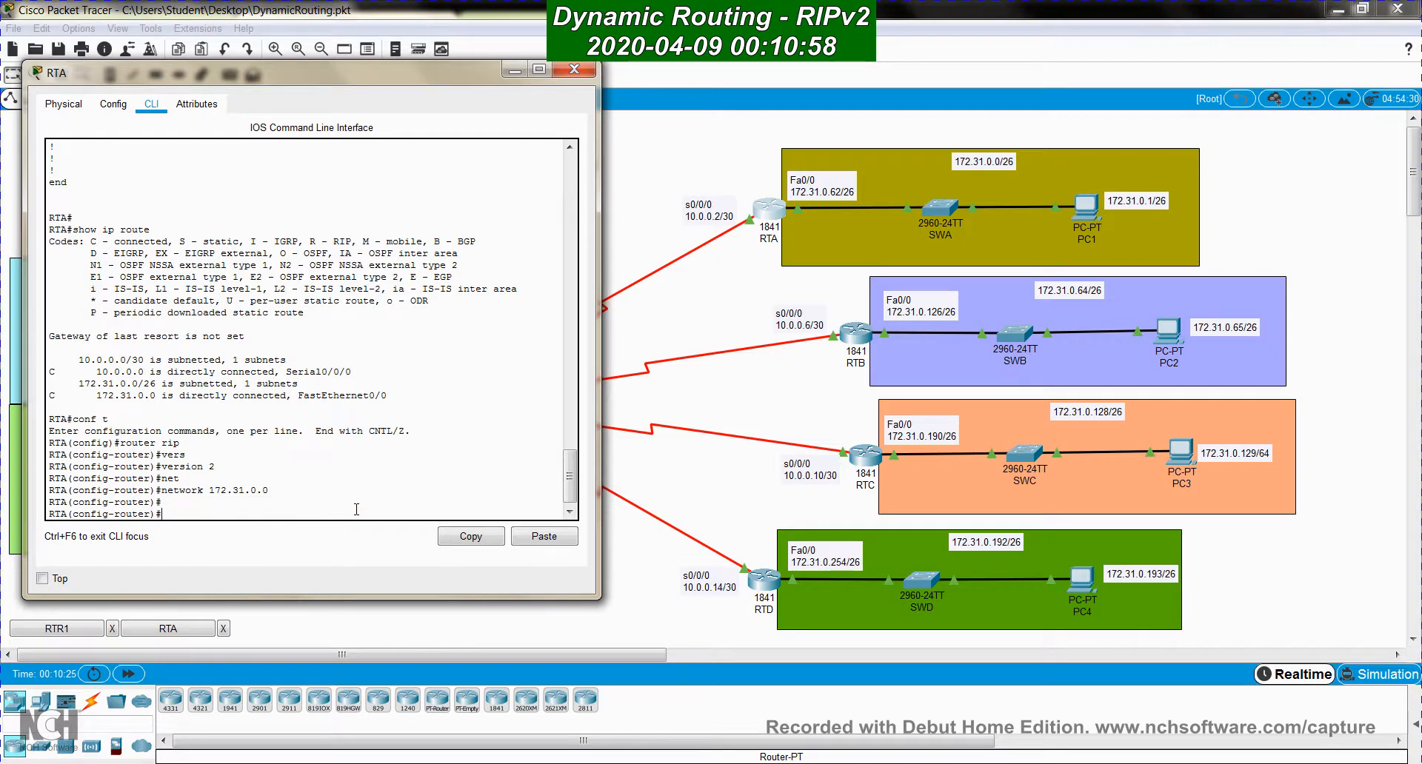
Advertise the 10.0.0.0 network in RTA's RIP configuration and return to privileged EXEC mode
type("netwo")
key("Tab")
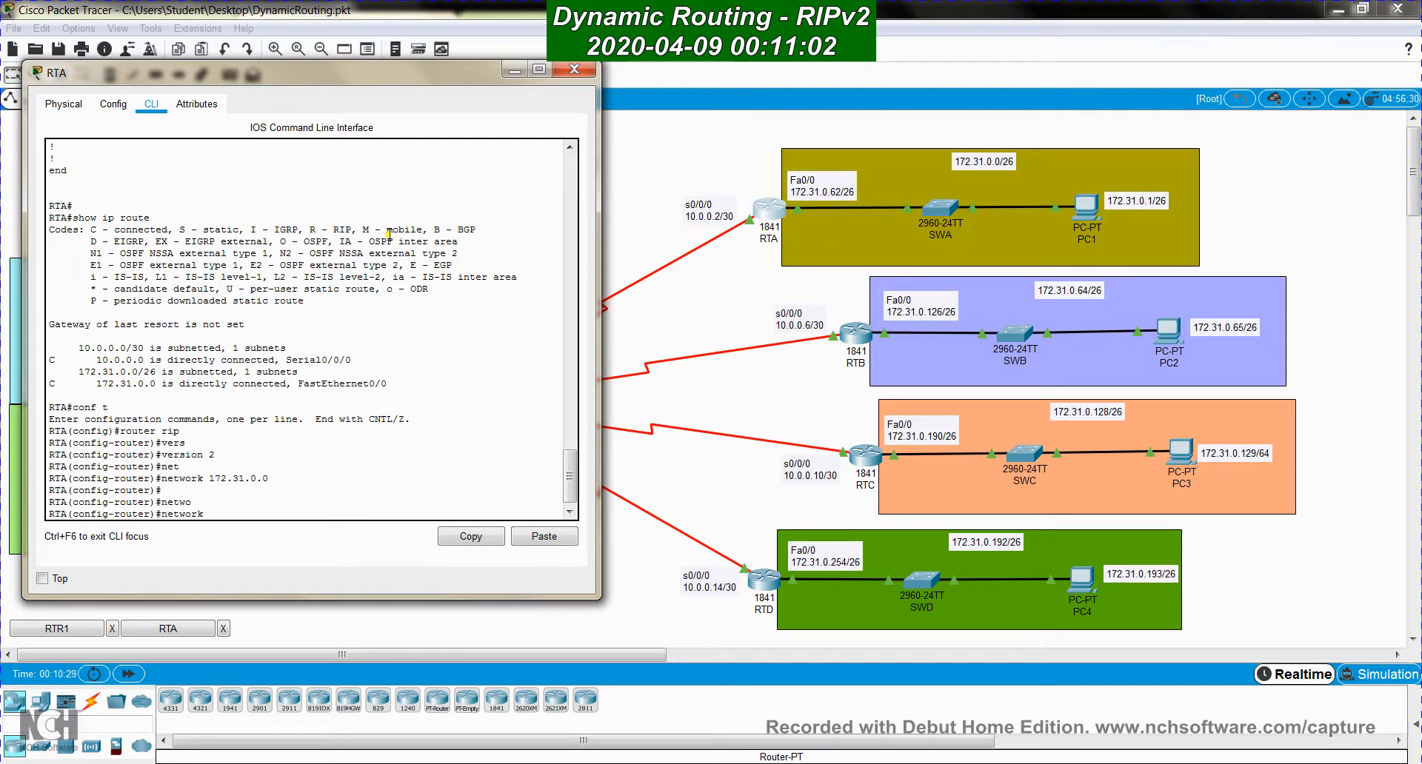
type("10.0.0.0")
key("Return")
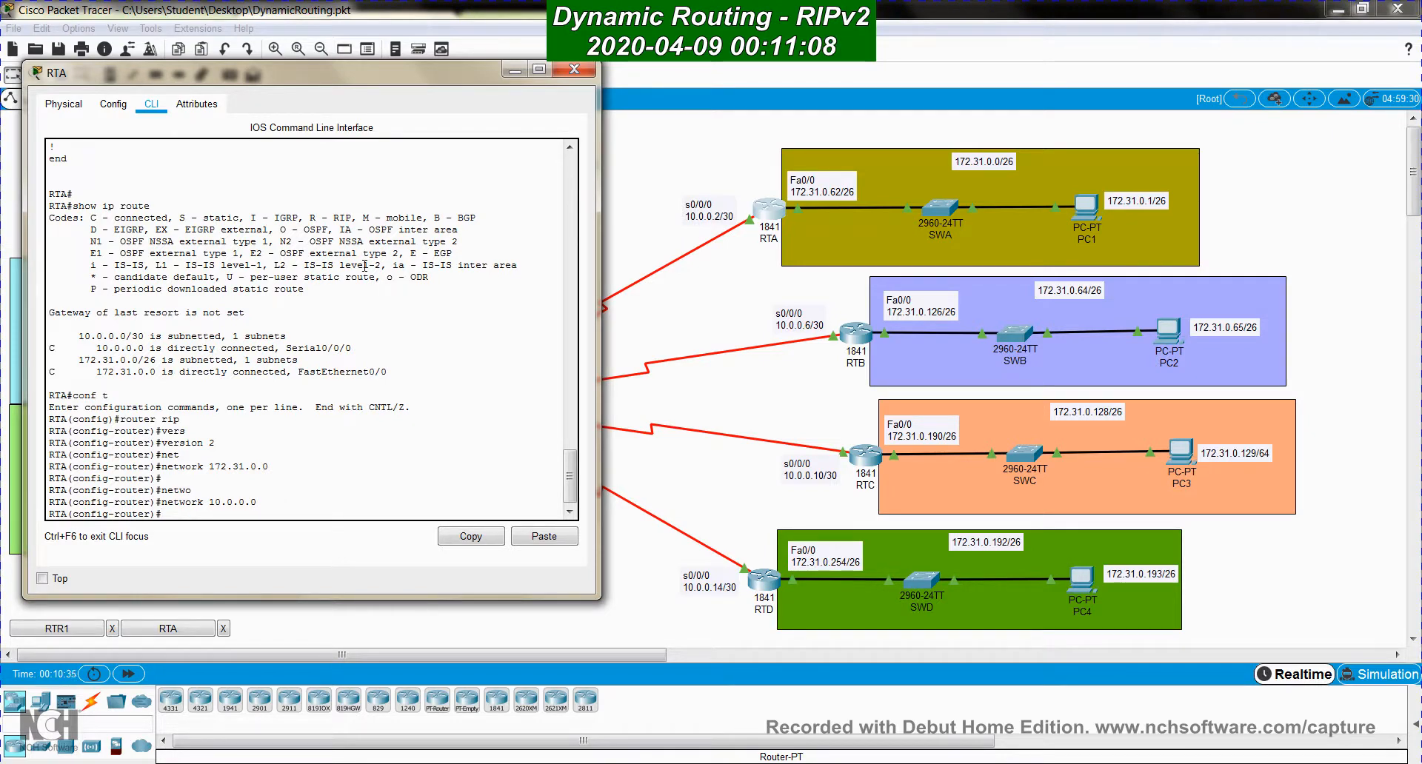
key("ctrl+z")
key("Return")
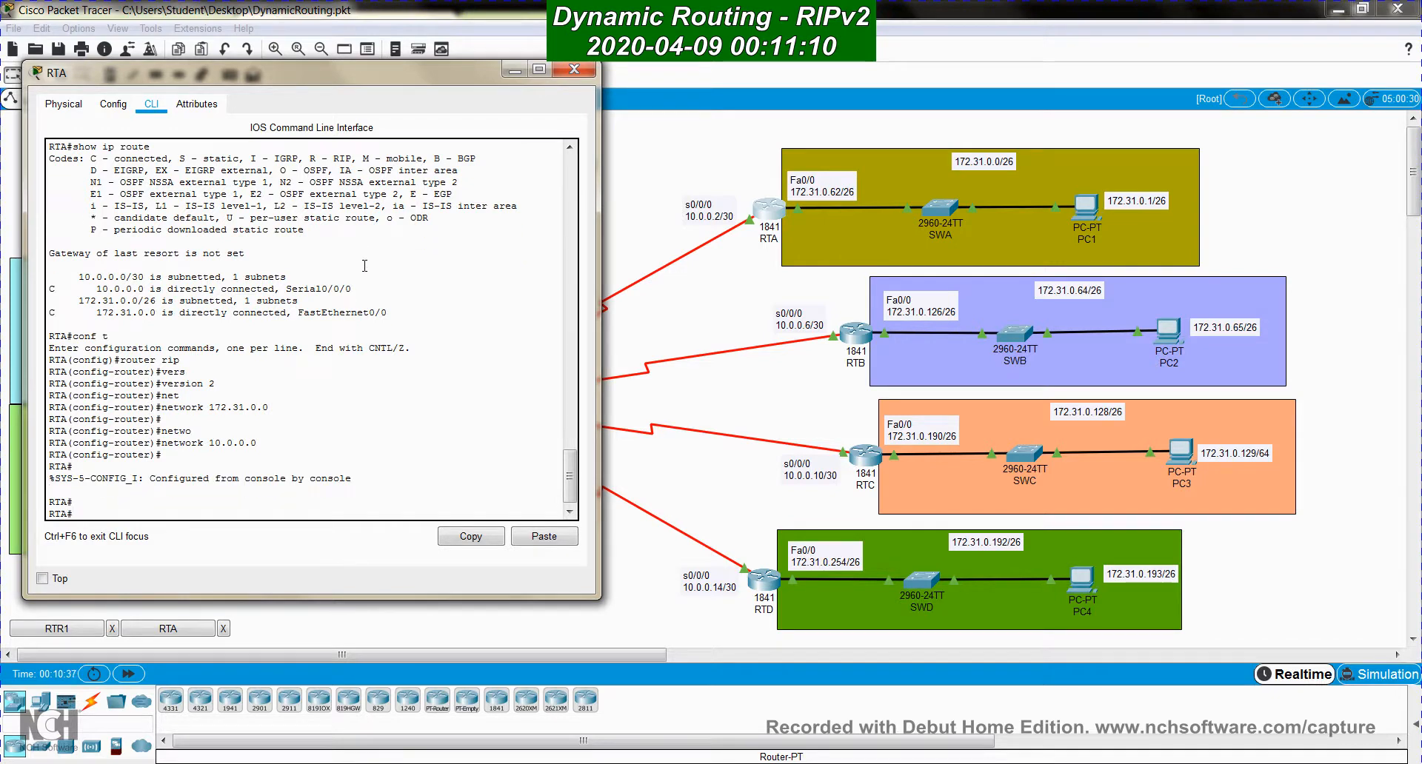
Open router RTB's command line in a moved and enlarged window that leaves the right-hand networks visible
left_click(853, 332)
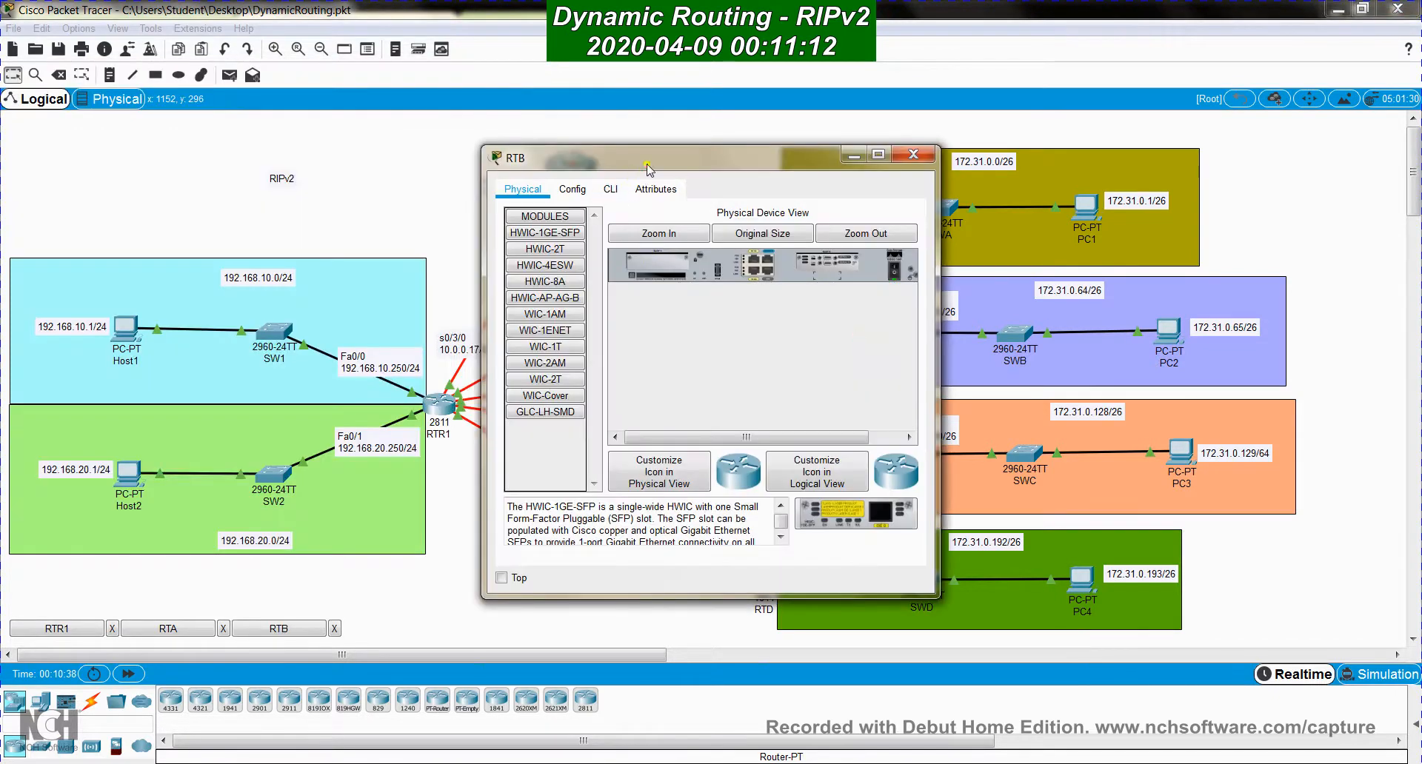
left_click_drag(646, 169, 196, 123)
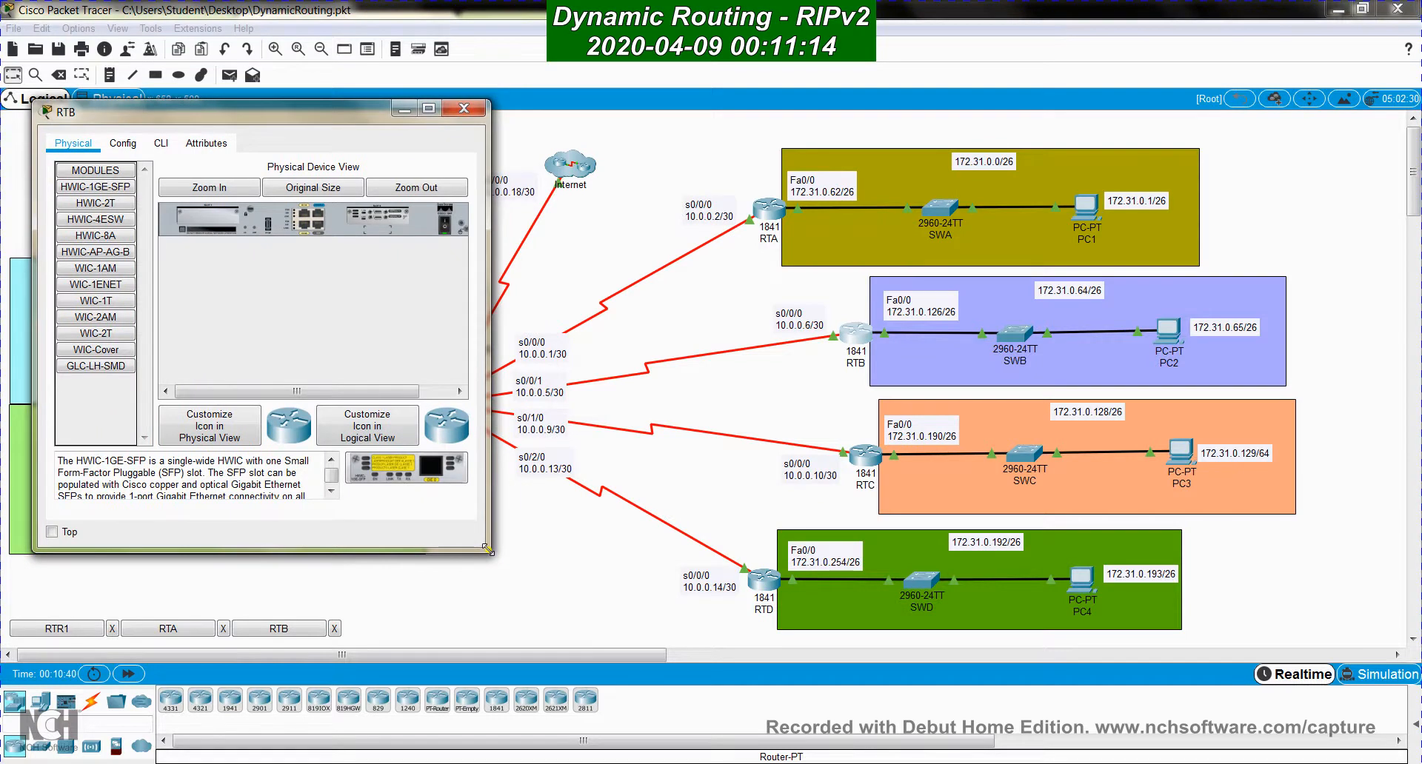
left_click_drag(488, 548, 646, 652)
left_click(160, 143)
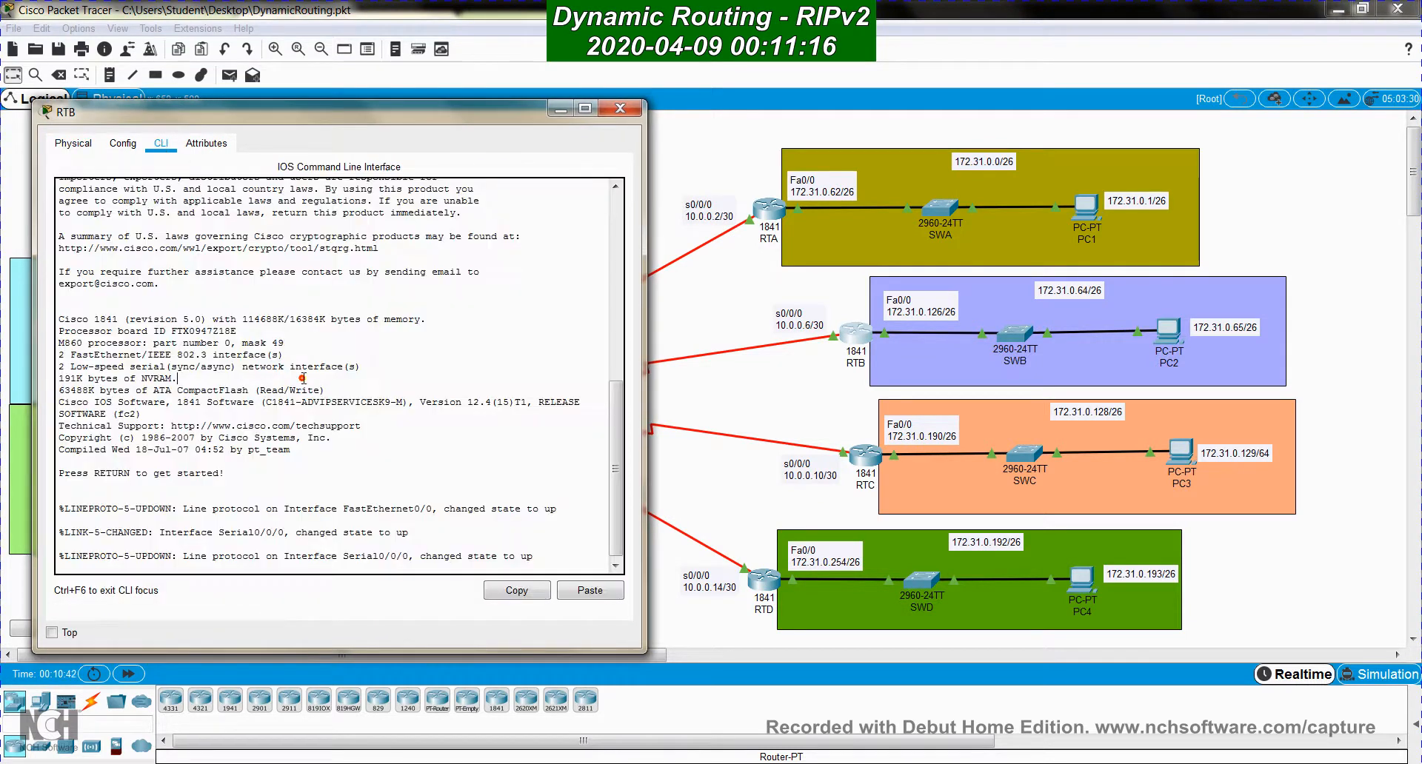
Enter privileged EXEC mode and global configuration mode on RTB
key("Return")
key("Return")
type("en")
key("Return")
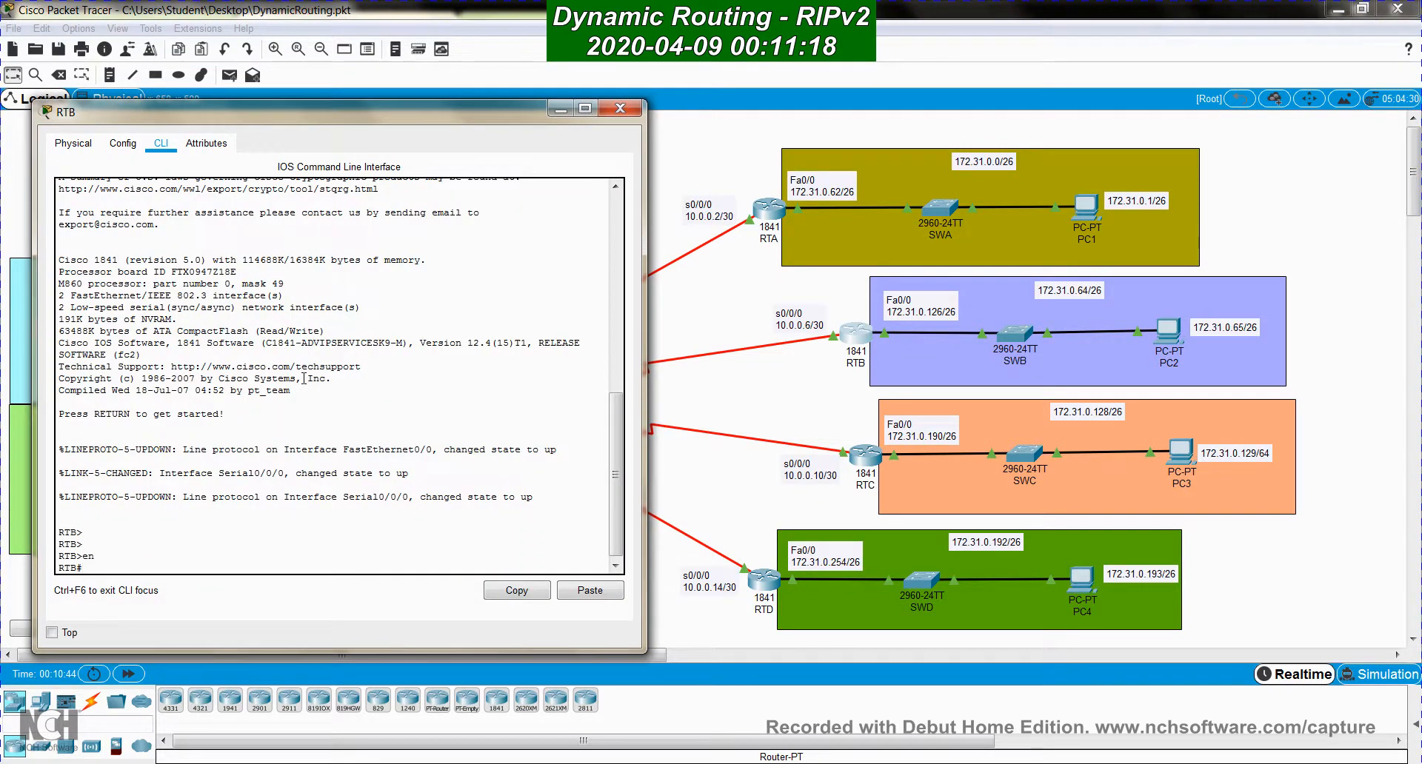
type("conf t")
key("Return")
Enable RIP routing on RTB and set it to version 2
type("r")
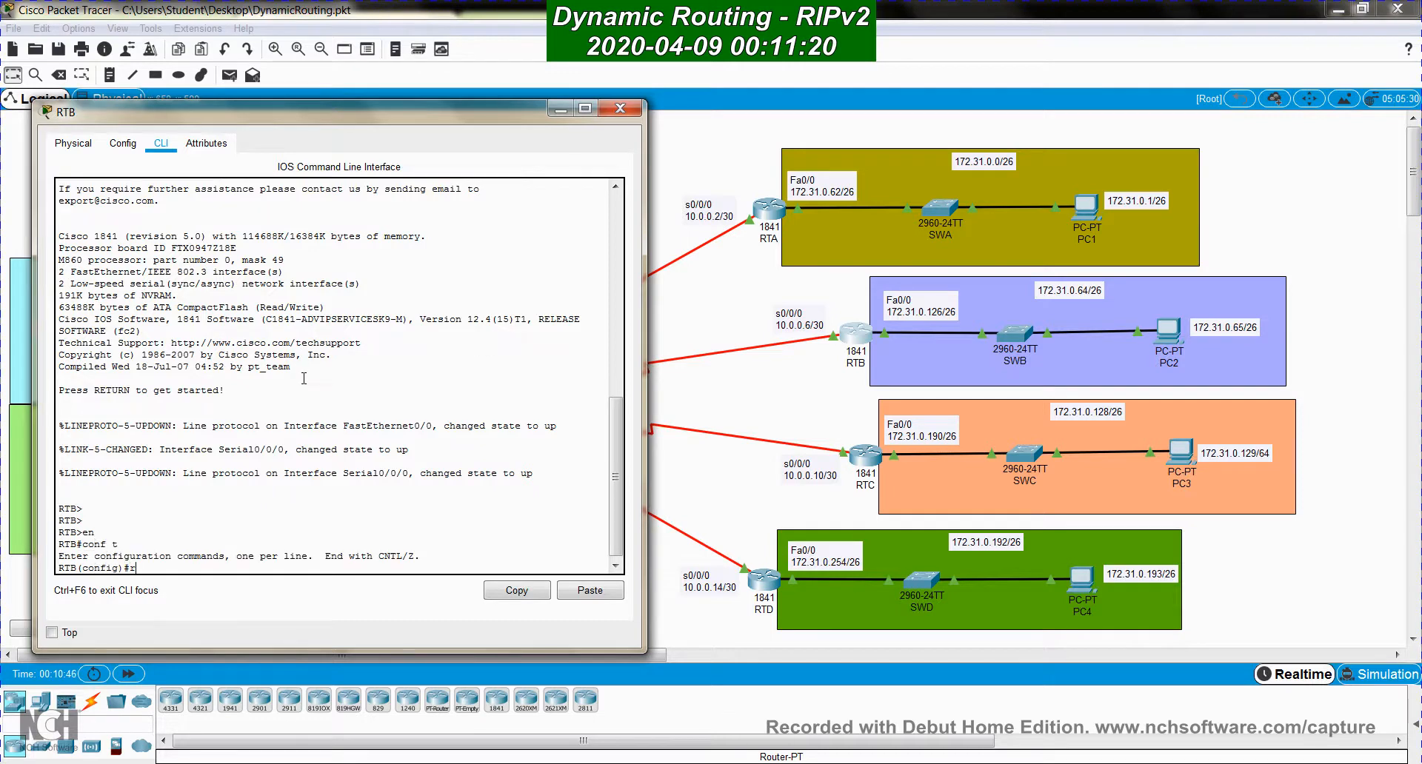
type("outer rip")
key("Return")
type("ver")
key("Tab")
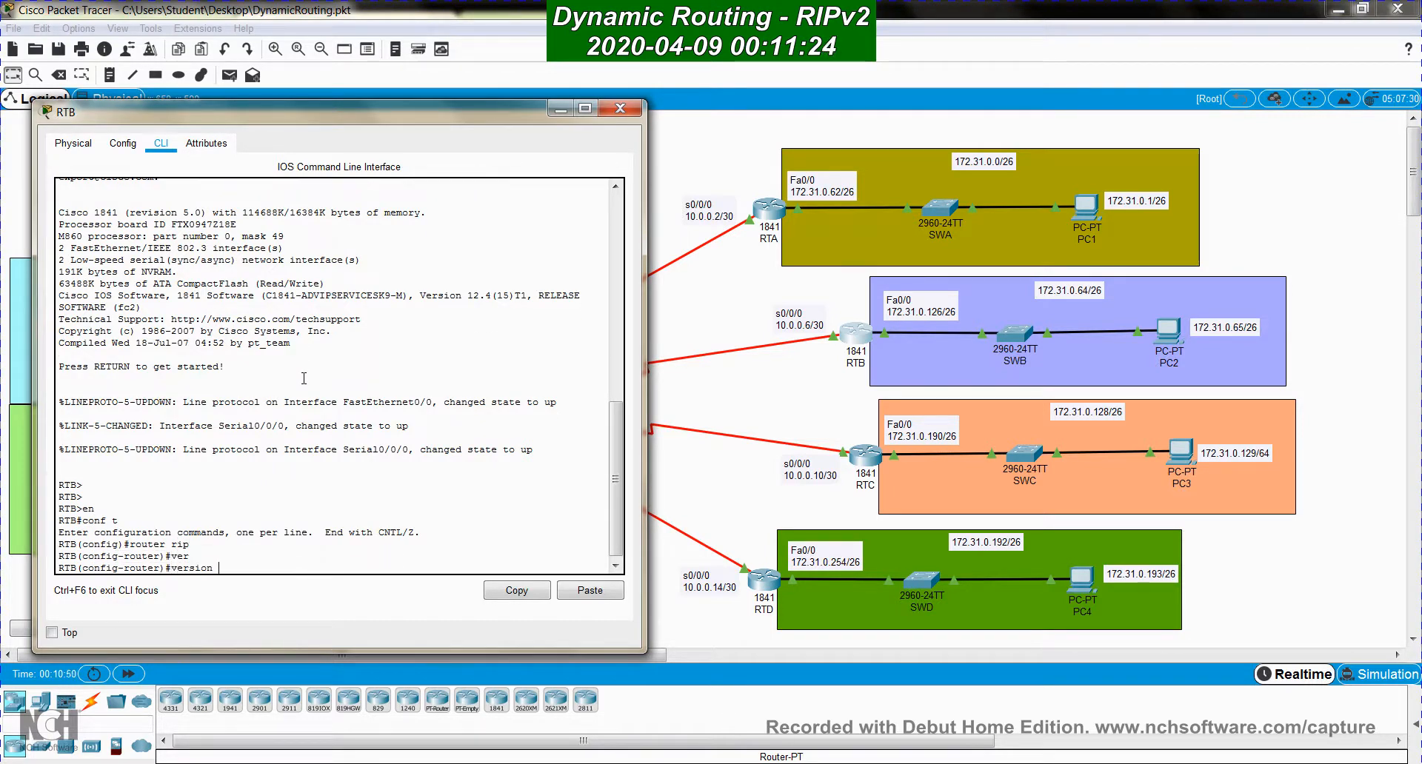
type("2")
key("Return")
Advertise the 172.31.0.0 network in RTB's RIP configuration
type("net")
key("Tab")
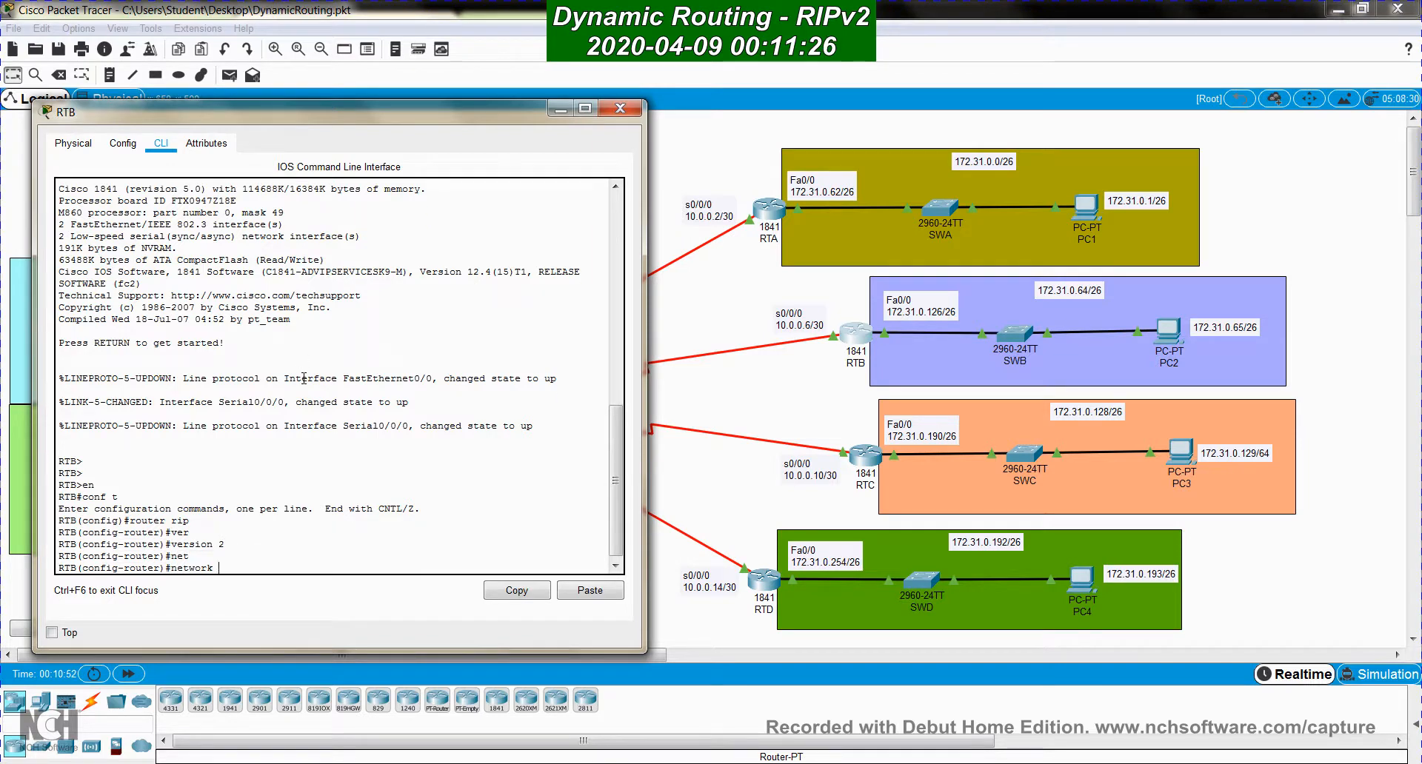
type("172.31.0.0")
key("Return")
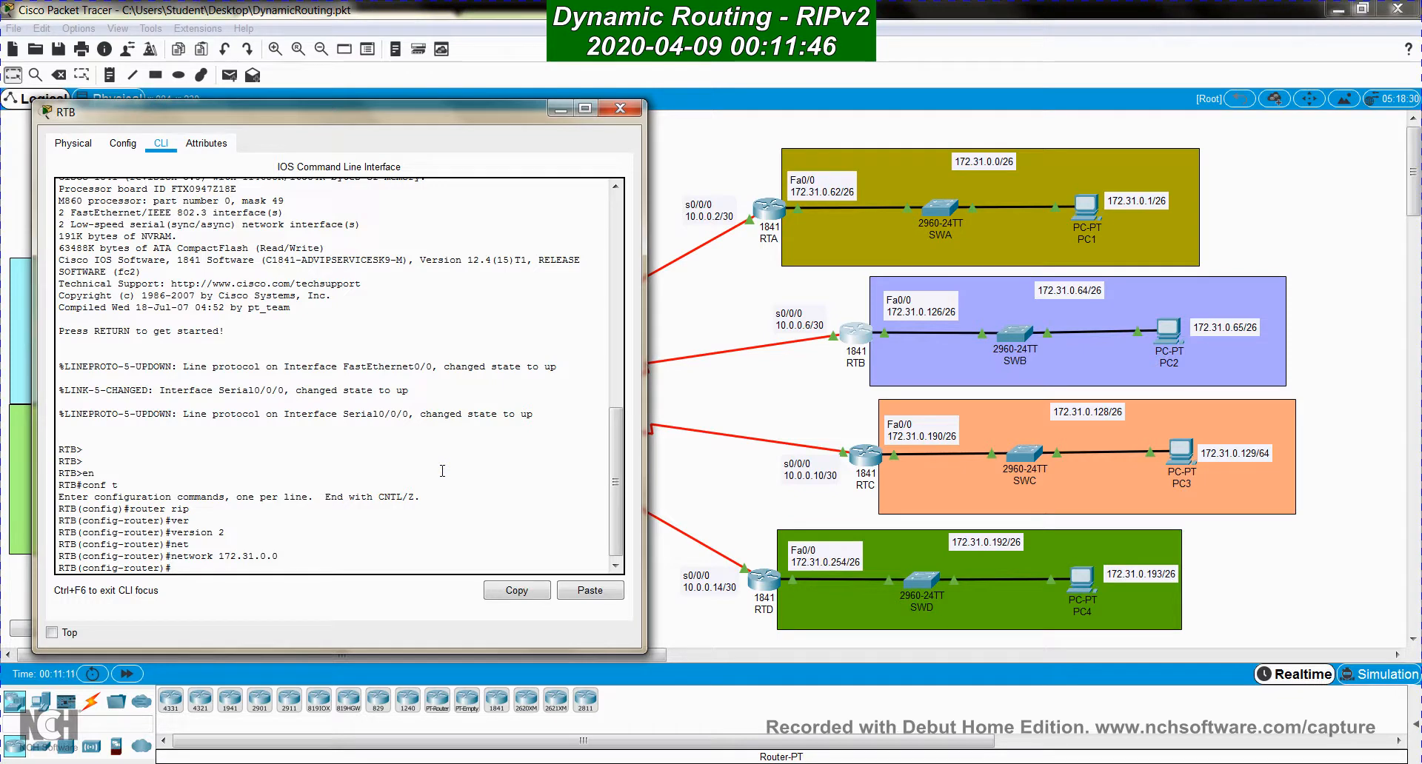
Advertise the 10.0.0.0 network in RTB's RIP configuration and return to privileged EXEC mode
type("net")
key("Tab")
type("1")
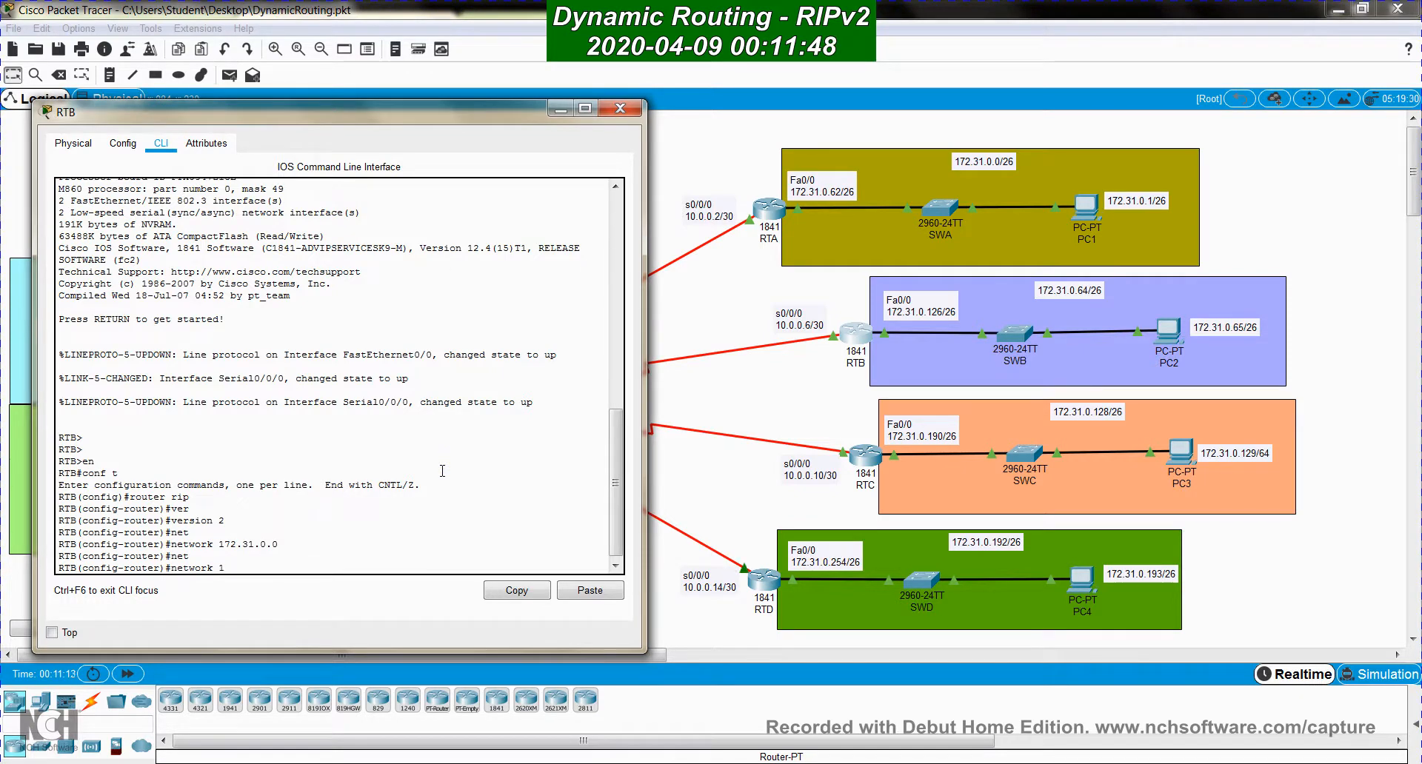
type("0.0.0.0")
key("Return")
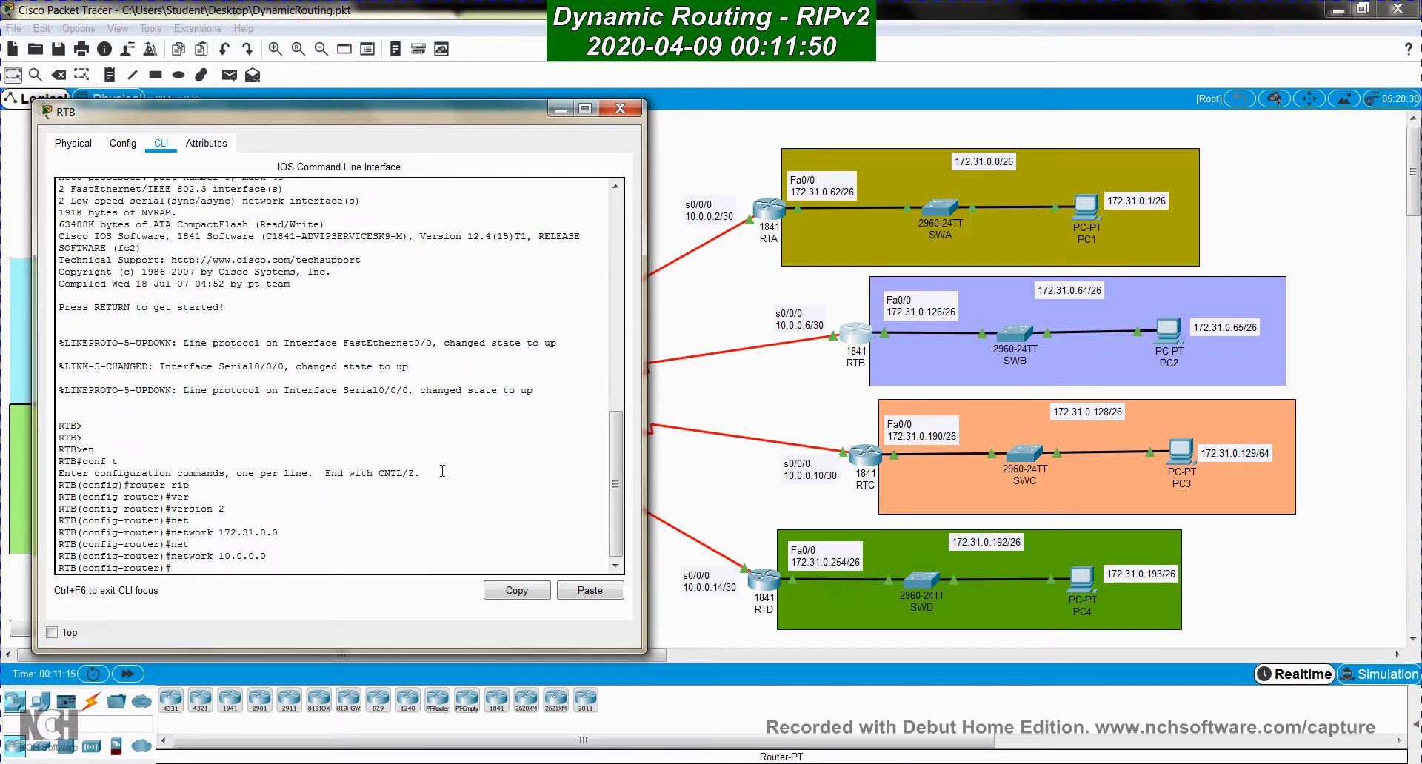
key("ctrl+c")
key("Return")
key("Return")
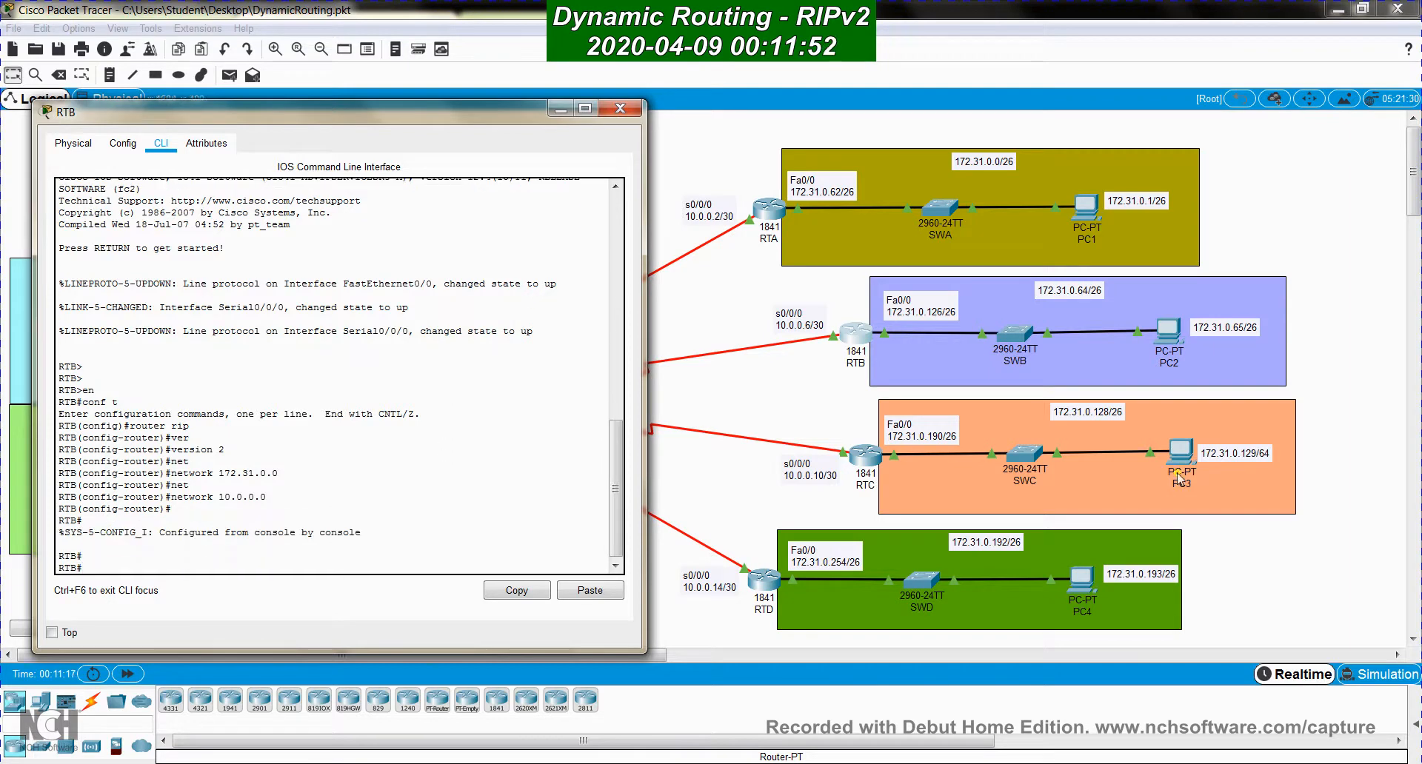
Open router RTC's command line in a moved and enlarged window that leaves the right-hand networks visible
left_click(863, 453)
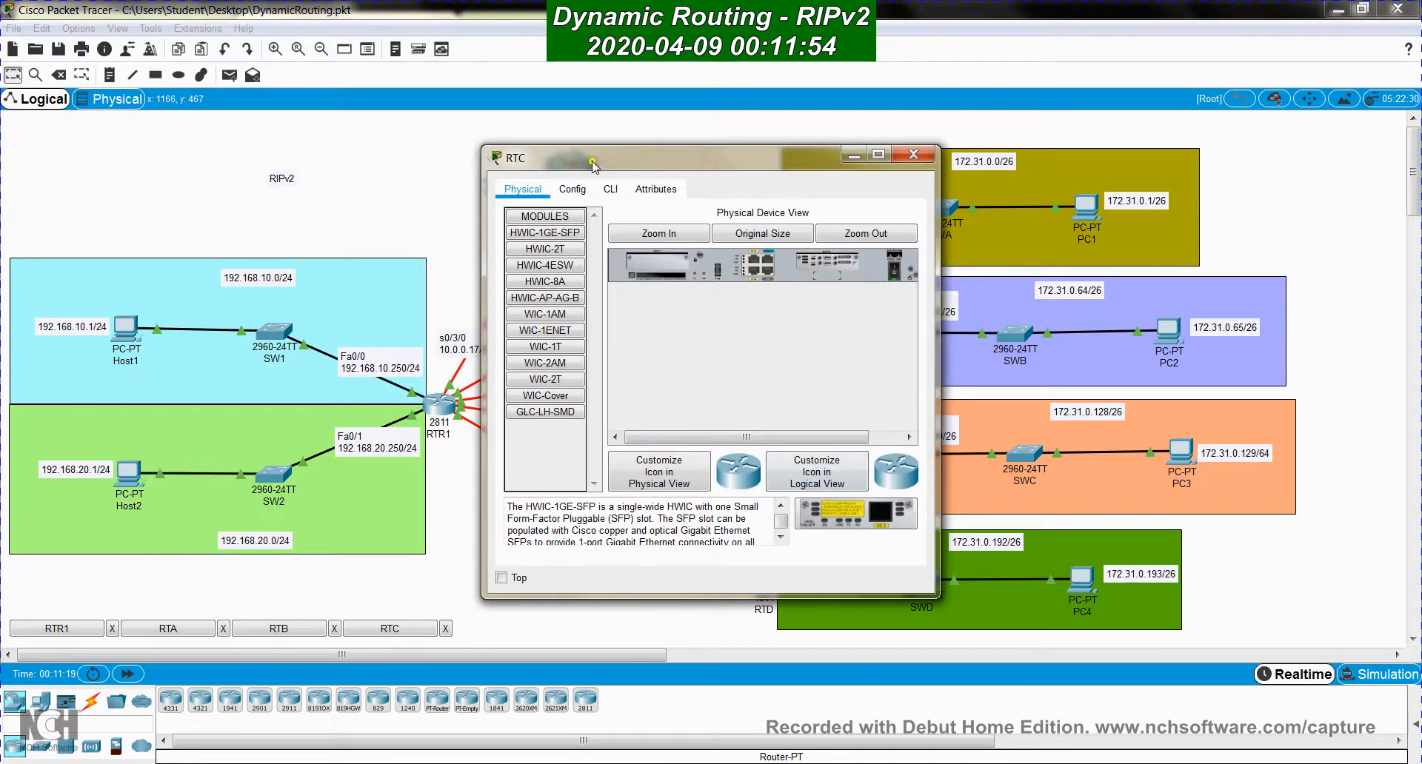
left_click_drag(593, 163, 108, 82)
left_click_drag(459, 520, 658, 634)
left_click(126, 108)
Enter privileged EXEC mode and global configuration mode on RTC
key("Return")
key("Return")
key("Return")
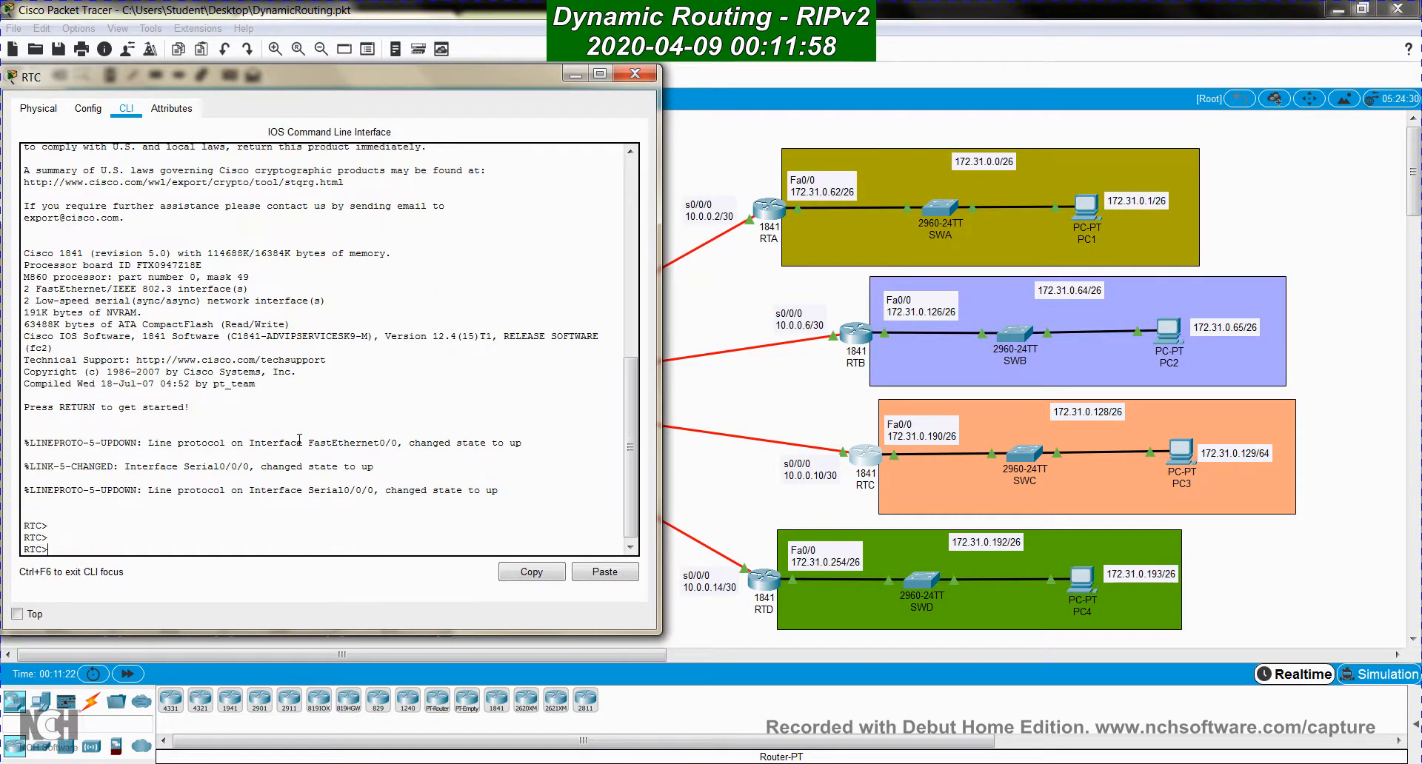
type("en")
key("Return")
type("conf t")
key("Return")
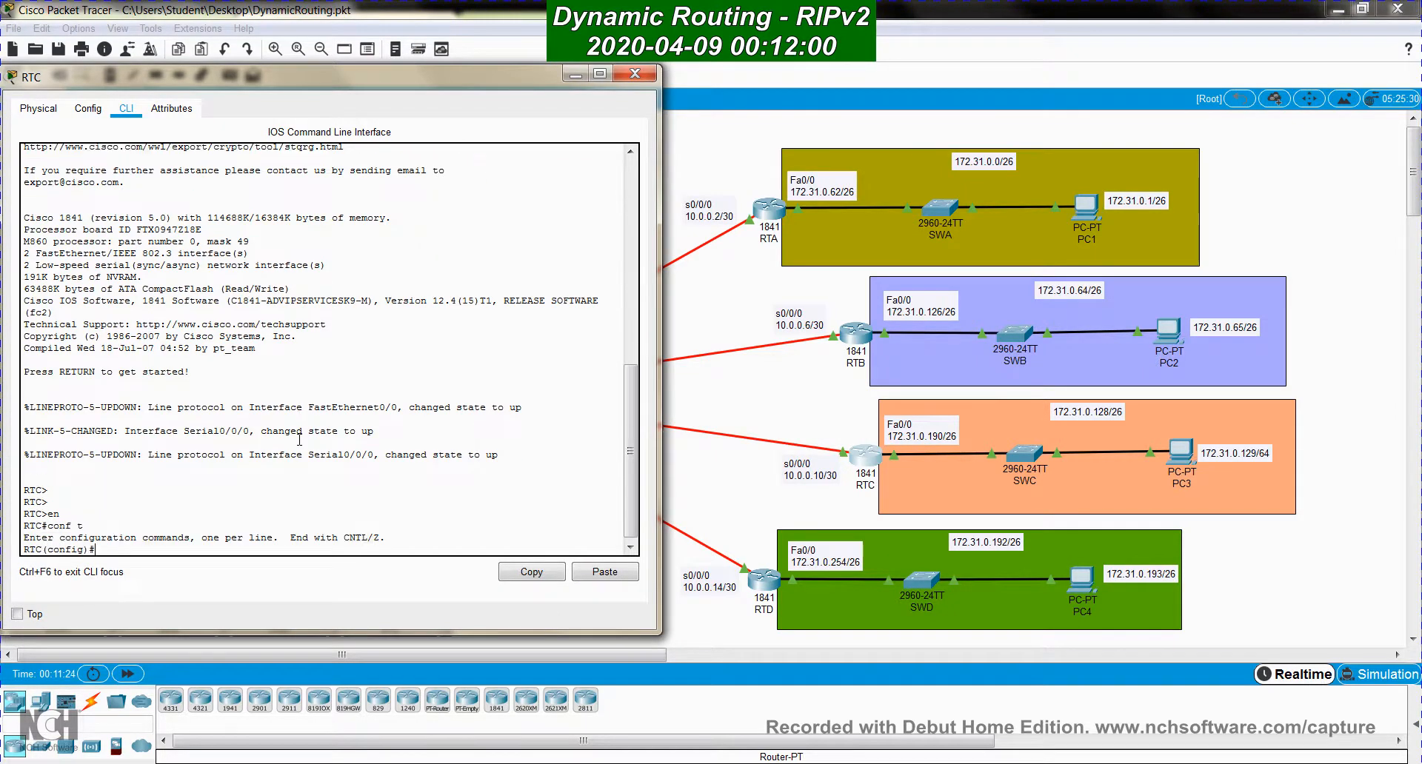
Enable RIP routing on RTC and set it to version 2
type("router rip")
key("Return")
type("ver")
key("Tab")
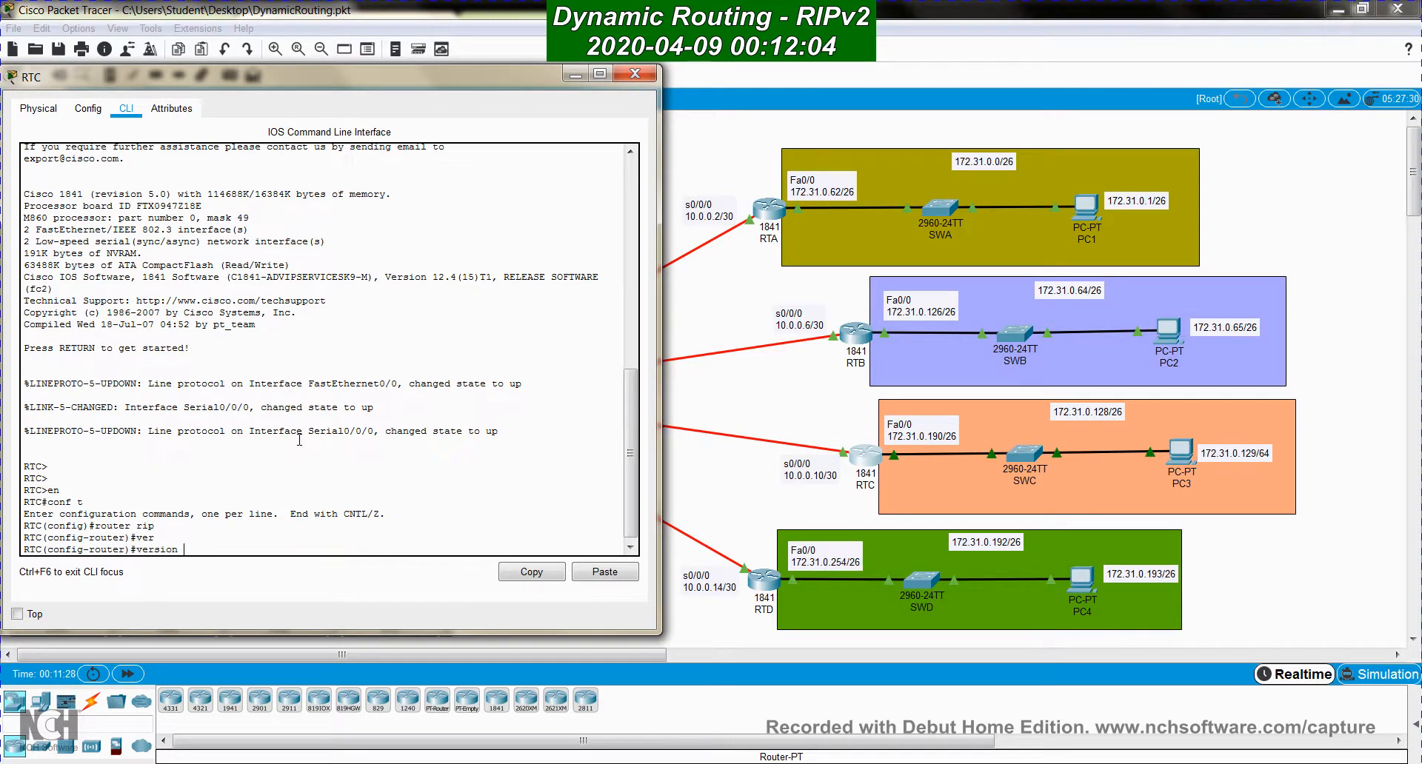
type("2")
key("Return")
Advertise the 172.31.0.0 network in RTC's RIP configuration
type("net")
key("Tab")
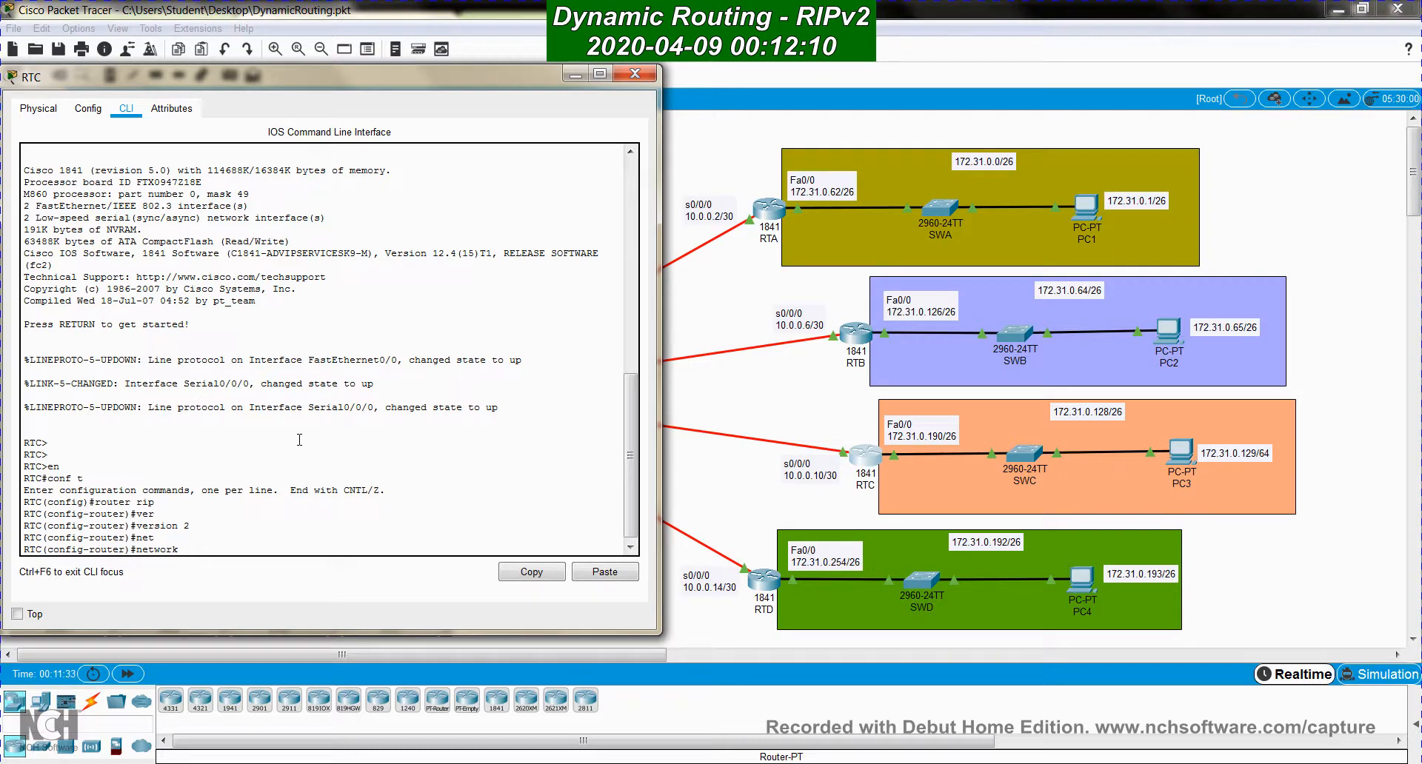
type("172.31.0.0")
key("Return")
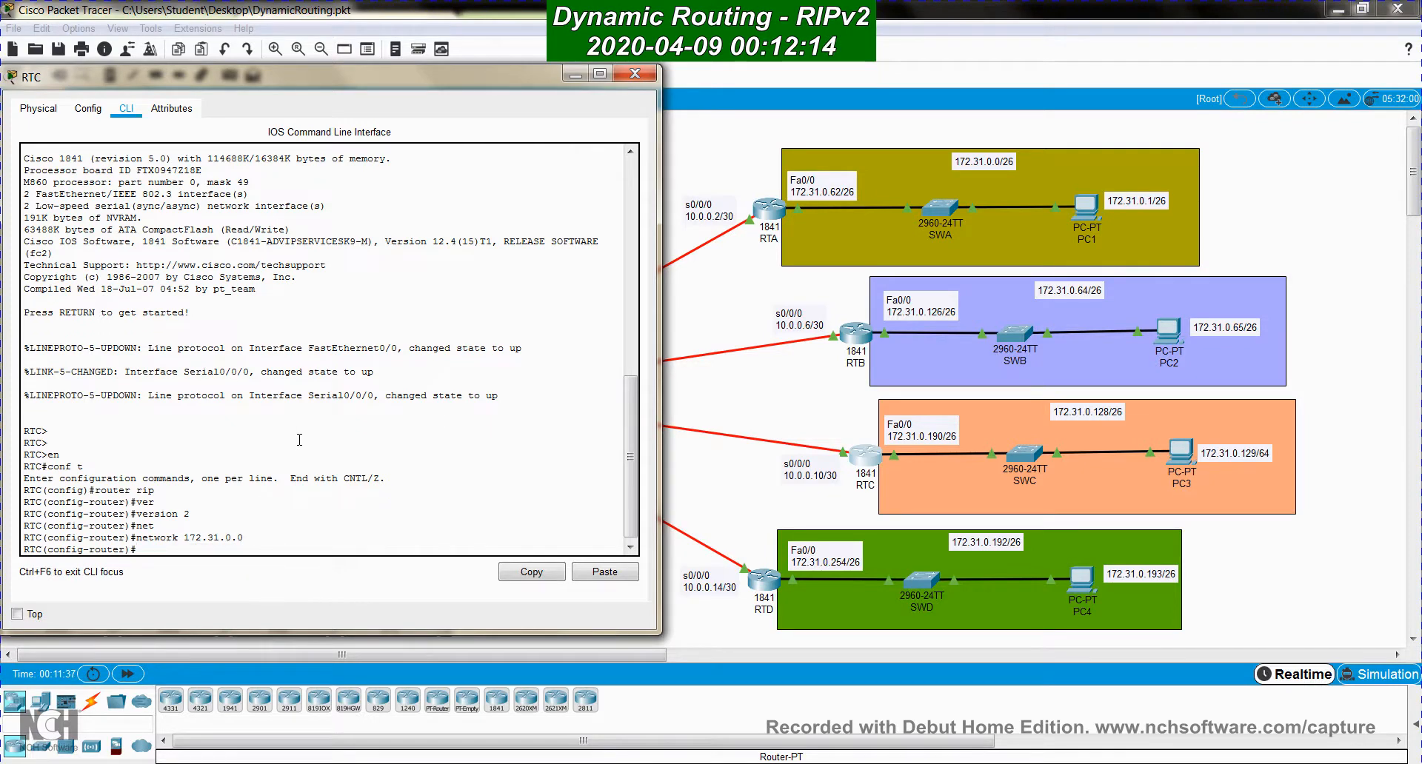
Advertise the 10.0.0.0 network in RTC's RIP configuration and return to privileged EXEC mode
type("net")
key("Tab")
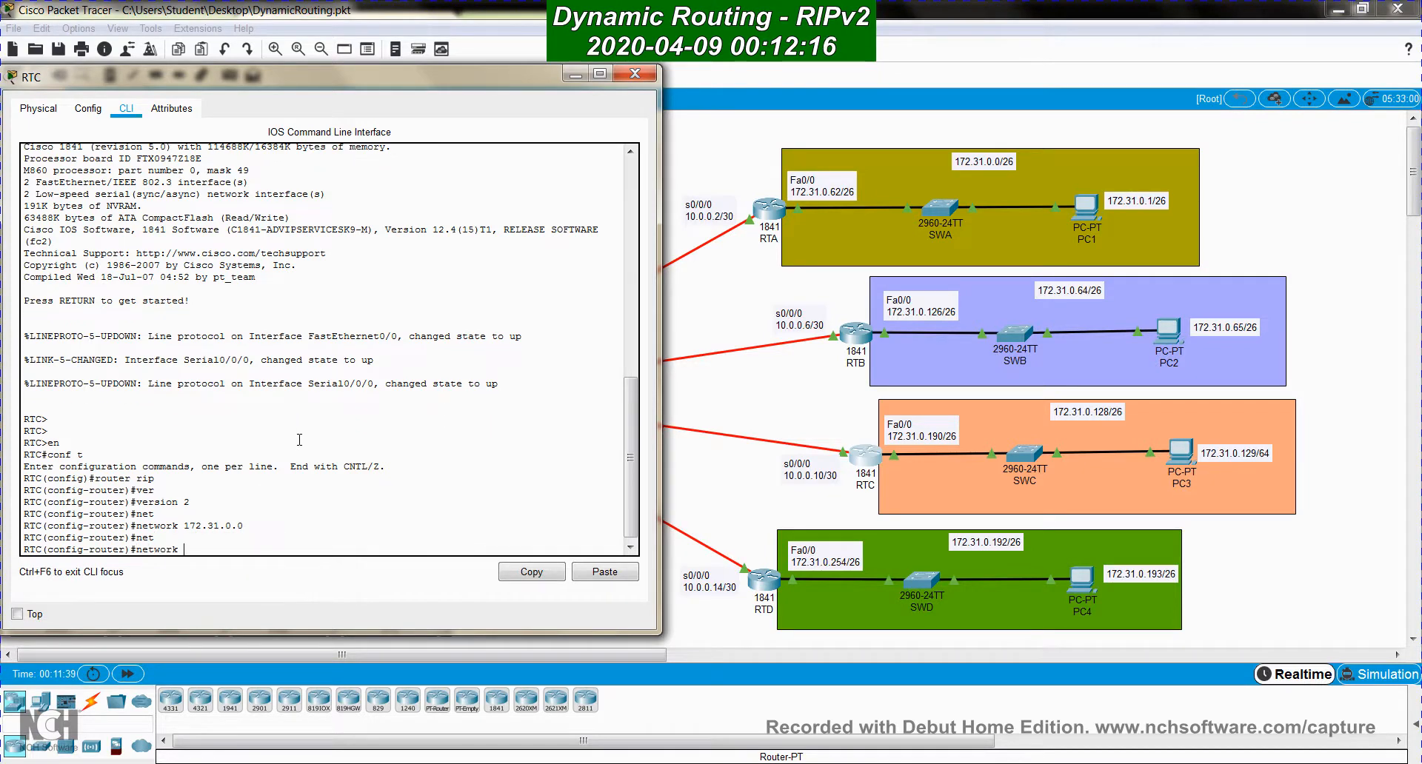
type("10.0.0.0")
key("Return")
key("Return")
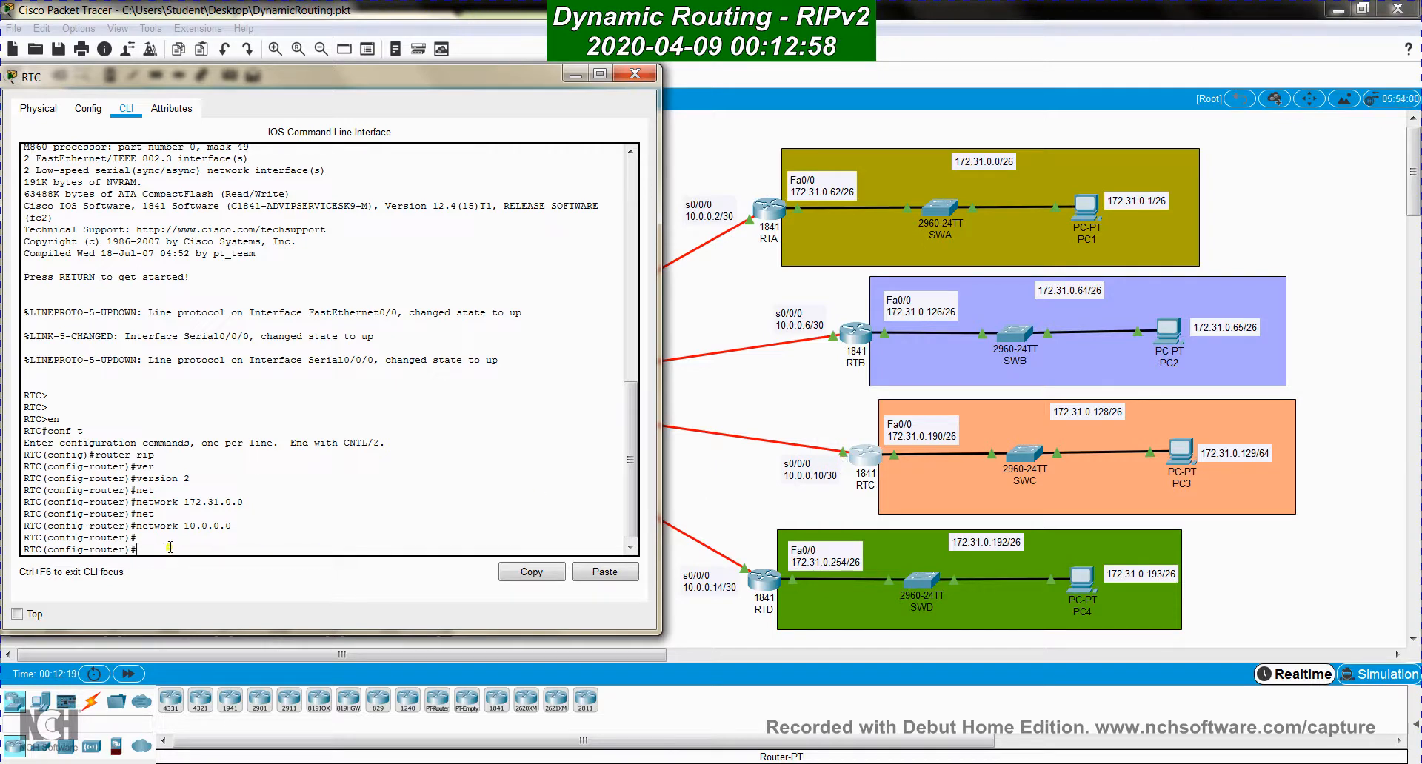
key("ctrl+z")
key("Return")
key("Return")
key("Return")
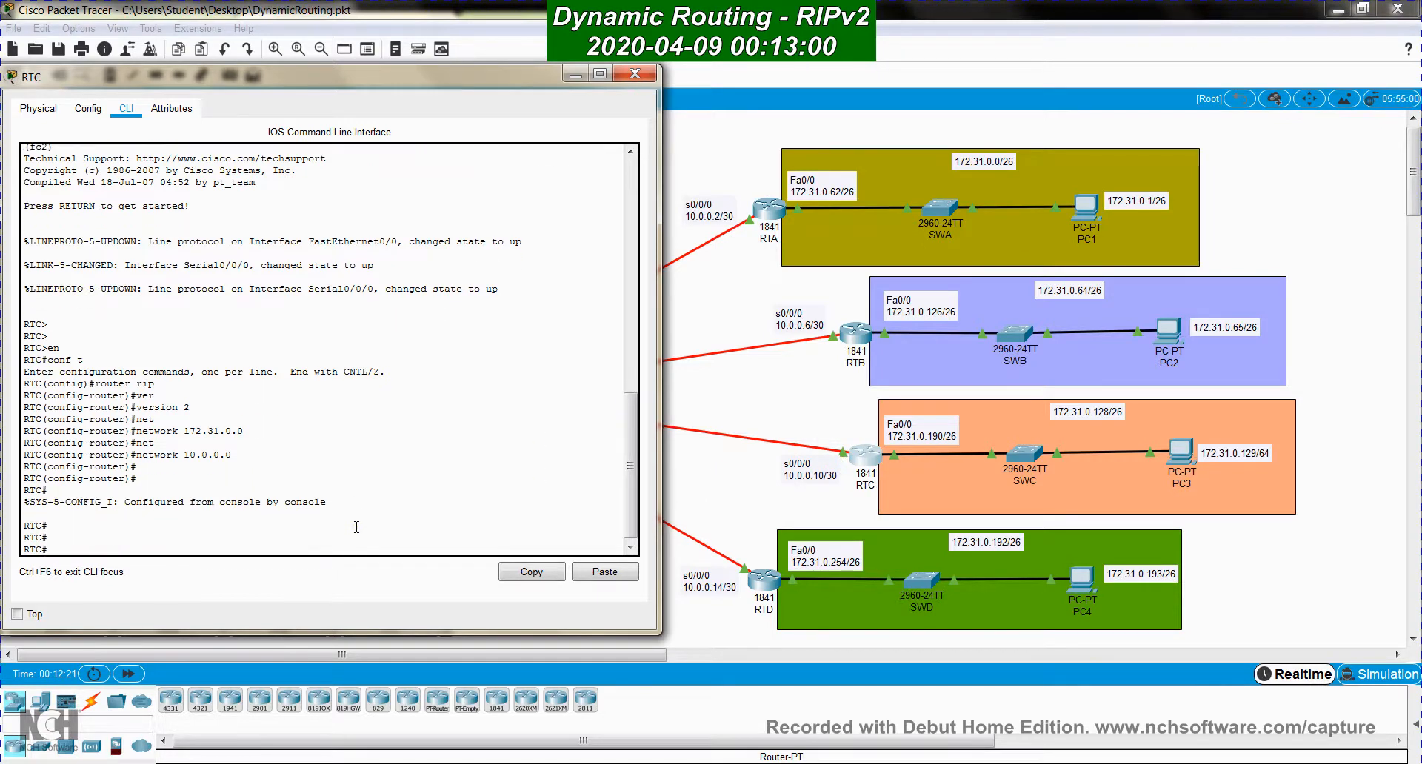
Open router RTD's command line in a moved and enlarged window that leaves the right-hand networks visible
left_click(766, 579)
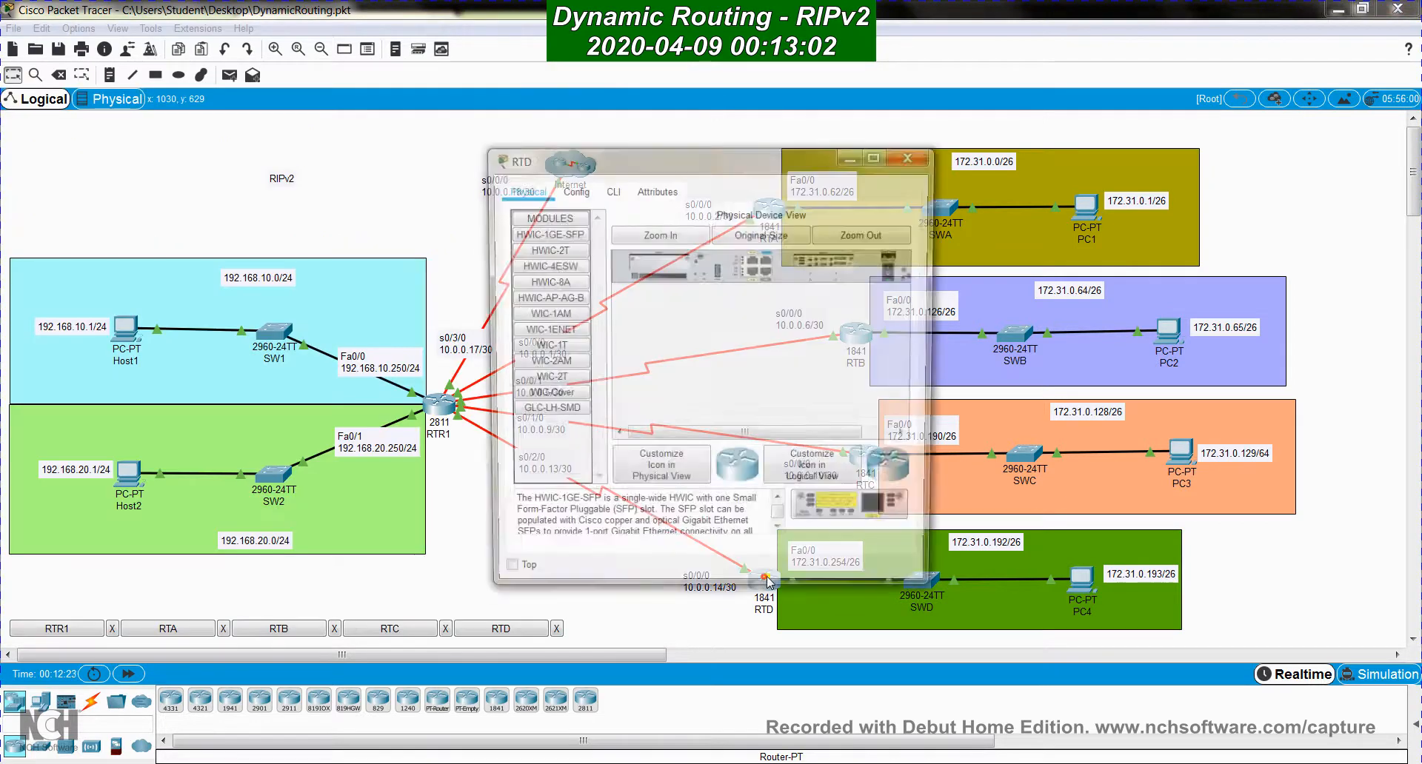
left_click_drag(639, 156, 163, 76)
left_click(135, 109)
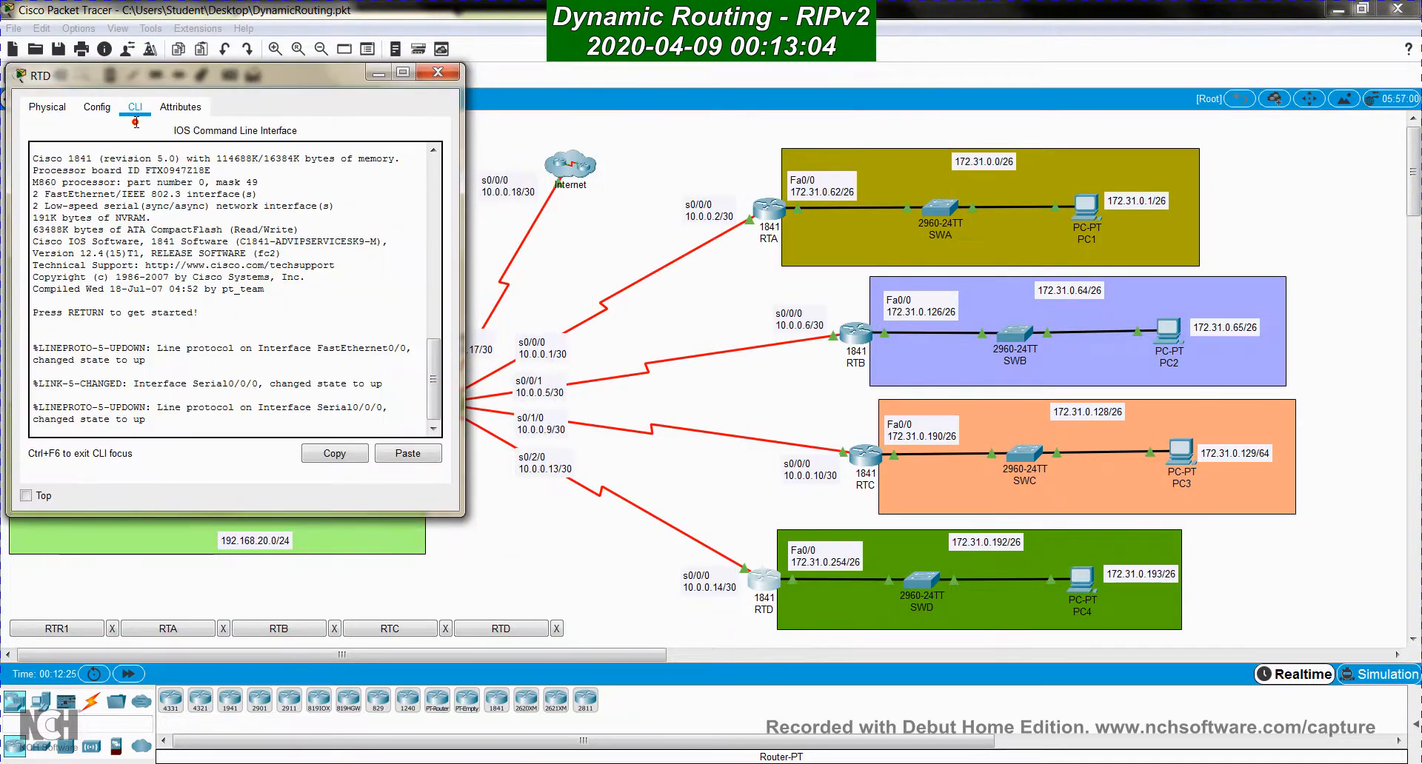
left_click_drag(462, 514, 686, 607)
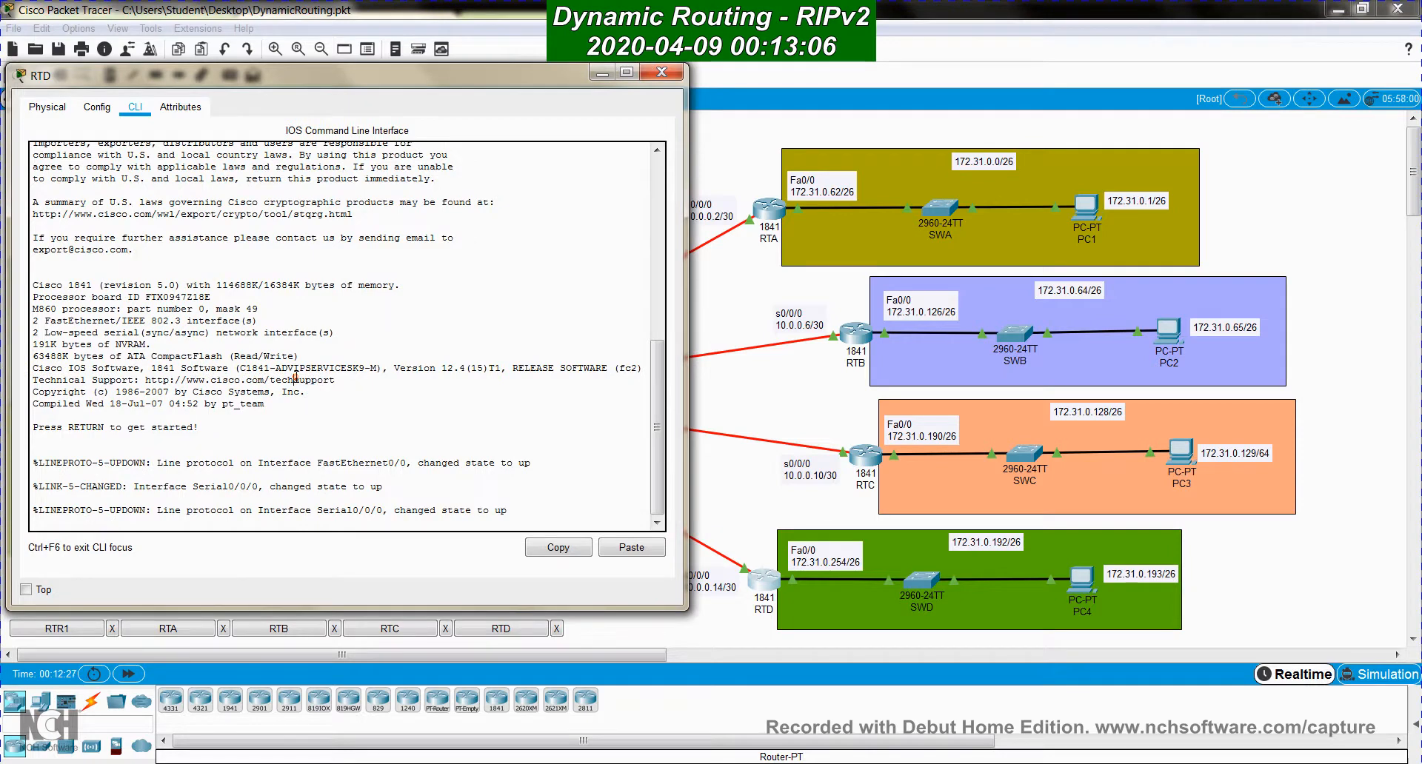
Enter privileged EXEC mode and global configuration mode on RTD
key("Return")
key("Return")
type("en")
key("Return")
type("conf t")
key("Return")
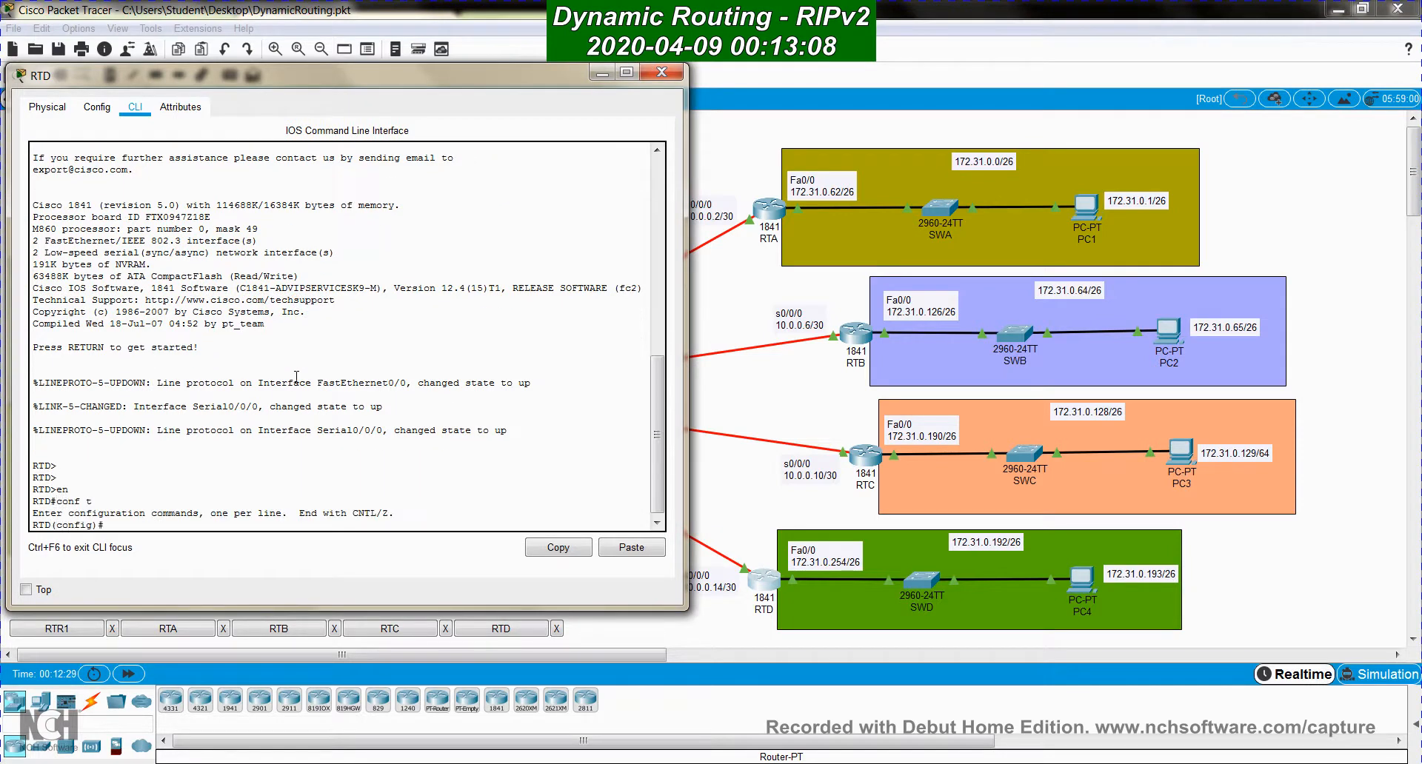
Enable RIP routing on RTD and set it to version 2
type("router rip")
key("Return")
type("vers")
key("Tab")
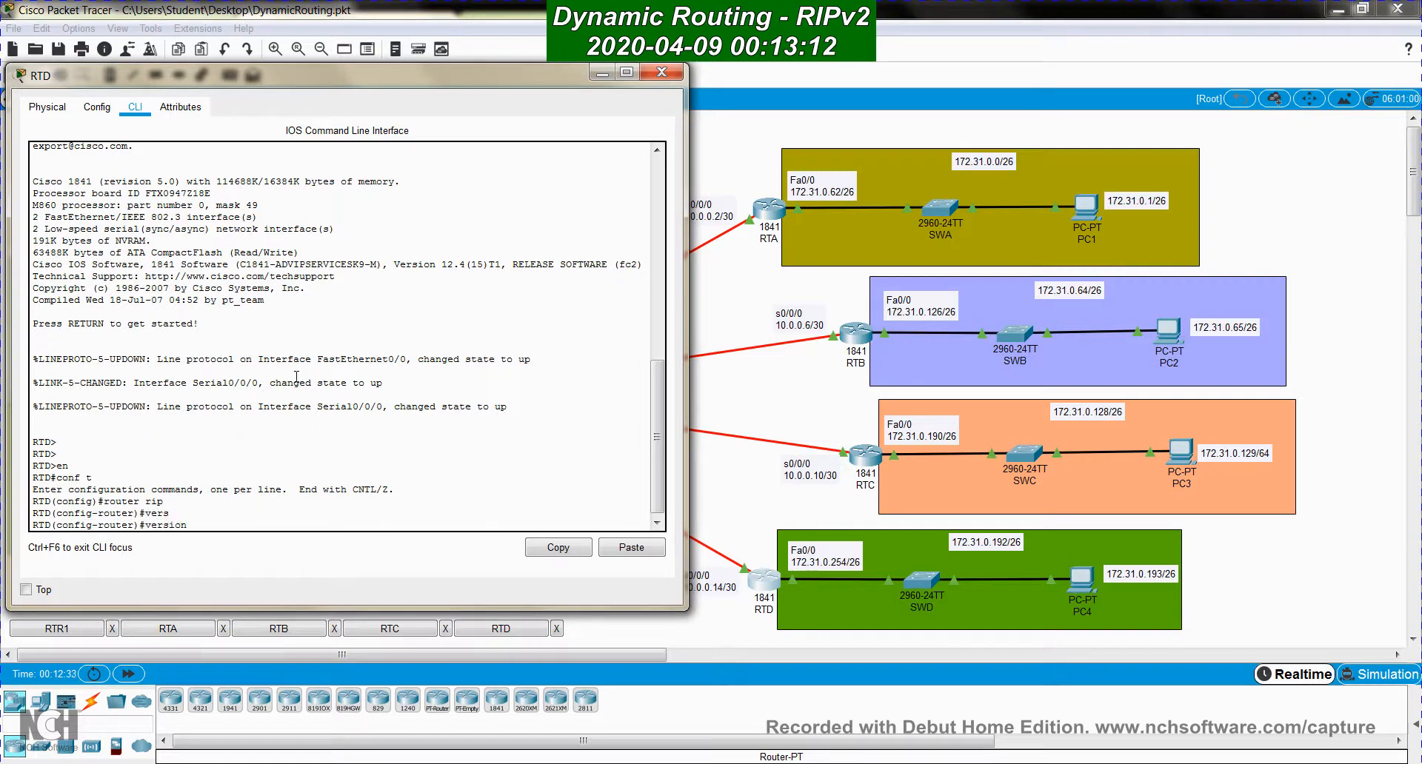
type("2")
key("Return")
Advertise the 172.31.0.0 network in RTD's RIP configuration
type("net")
key("Tab")
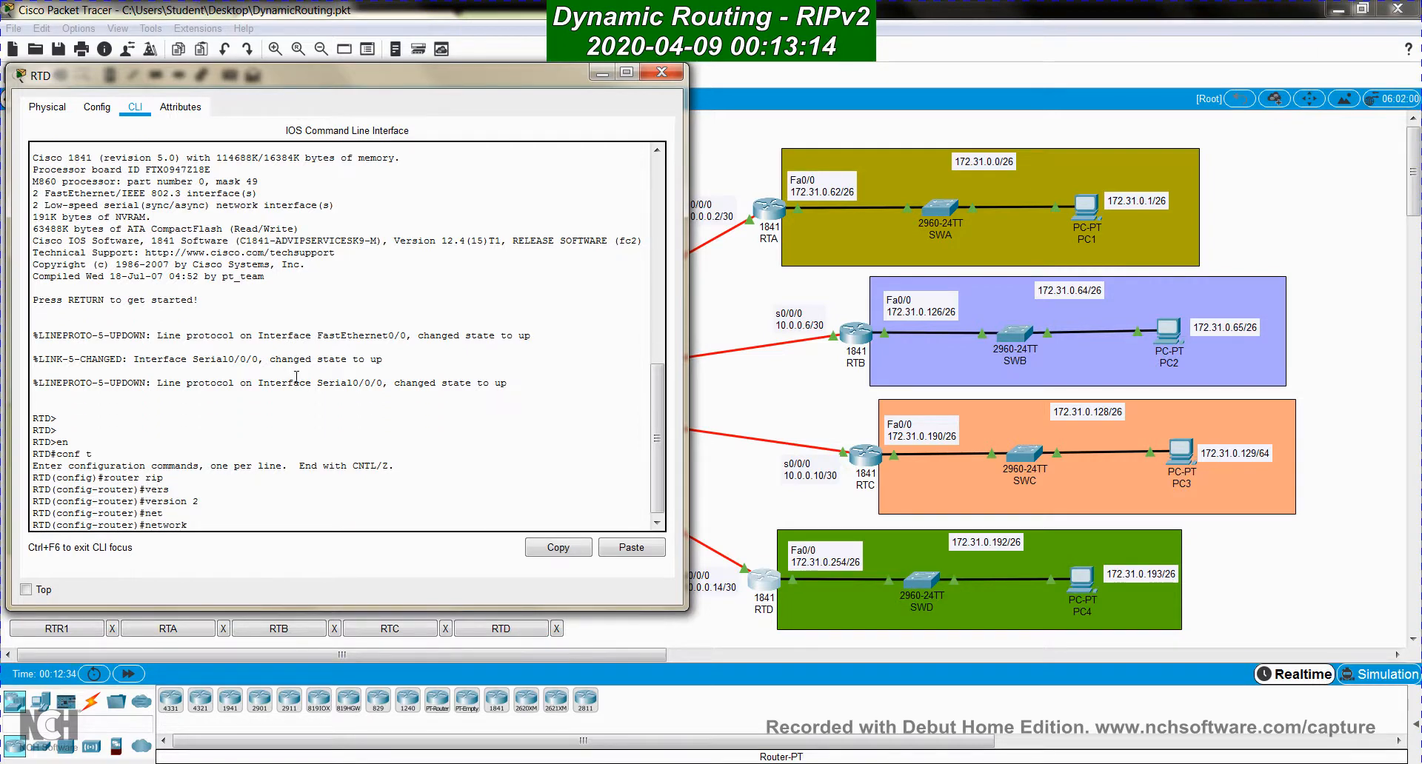
type("172.31.0.0")
key("Return")
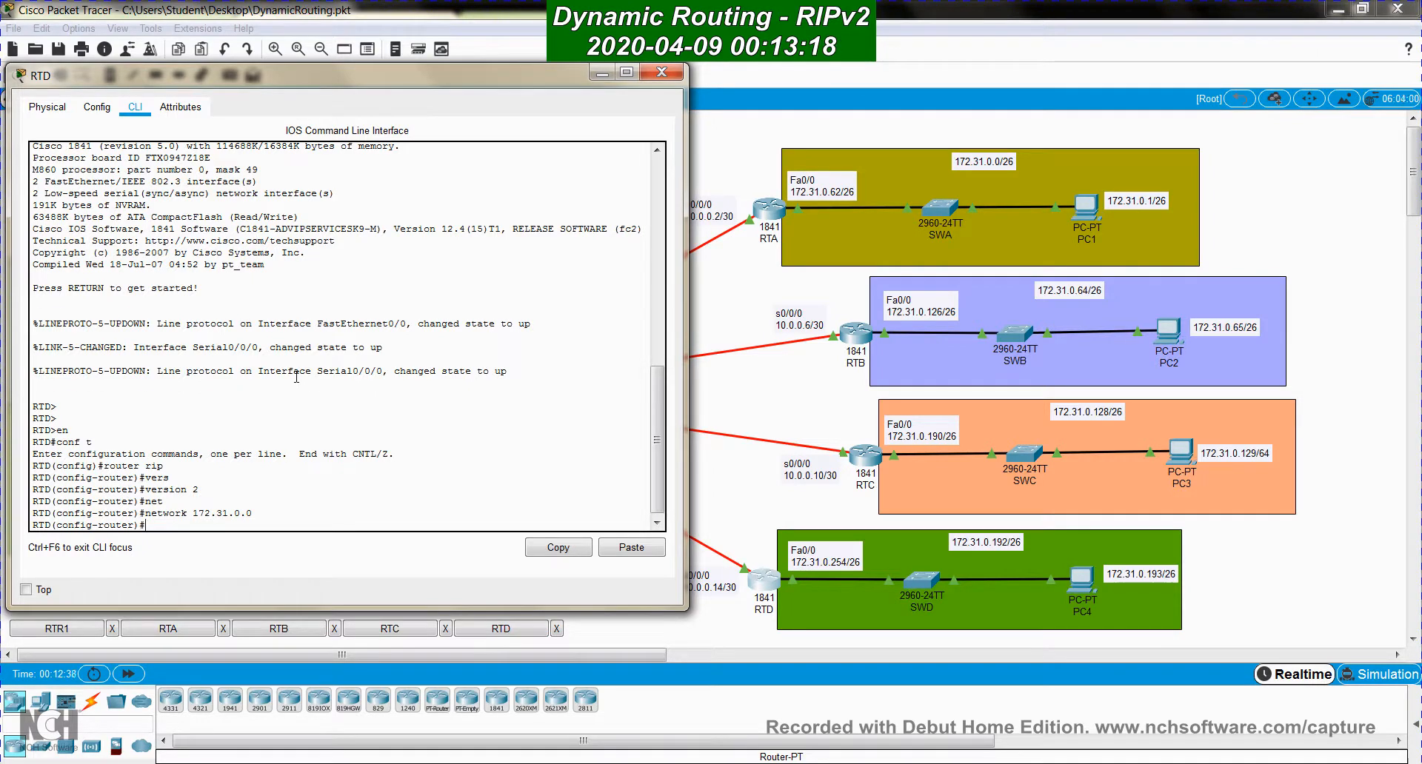
Advertise the 10.0.0.0 network in RTD's RIP configuration and return to privileged EXEC mode
type("net")
key("Tab")
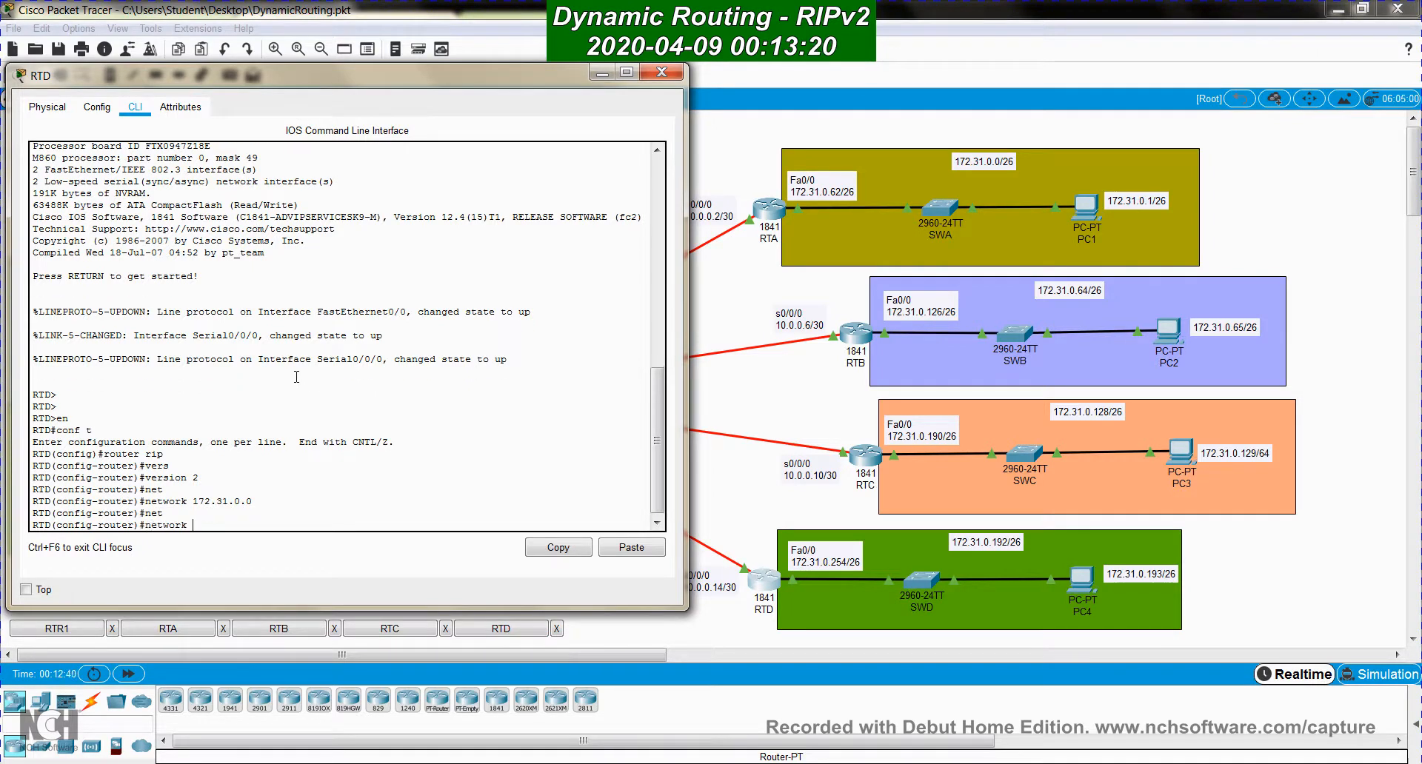
type("10.0.0.0")
key("Return")
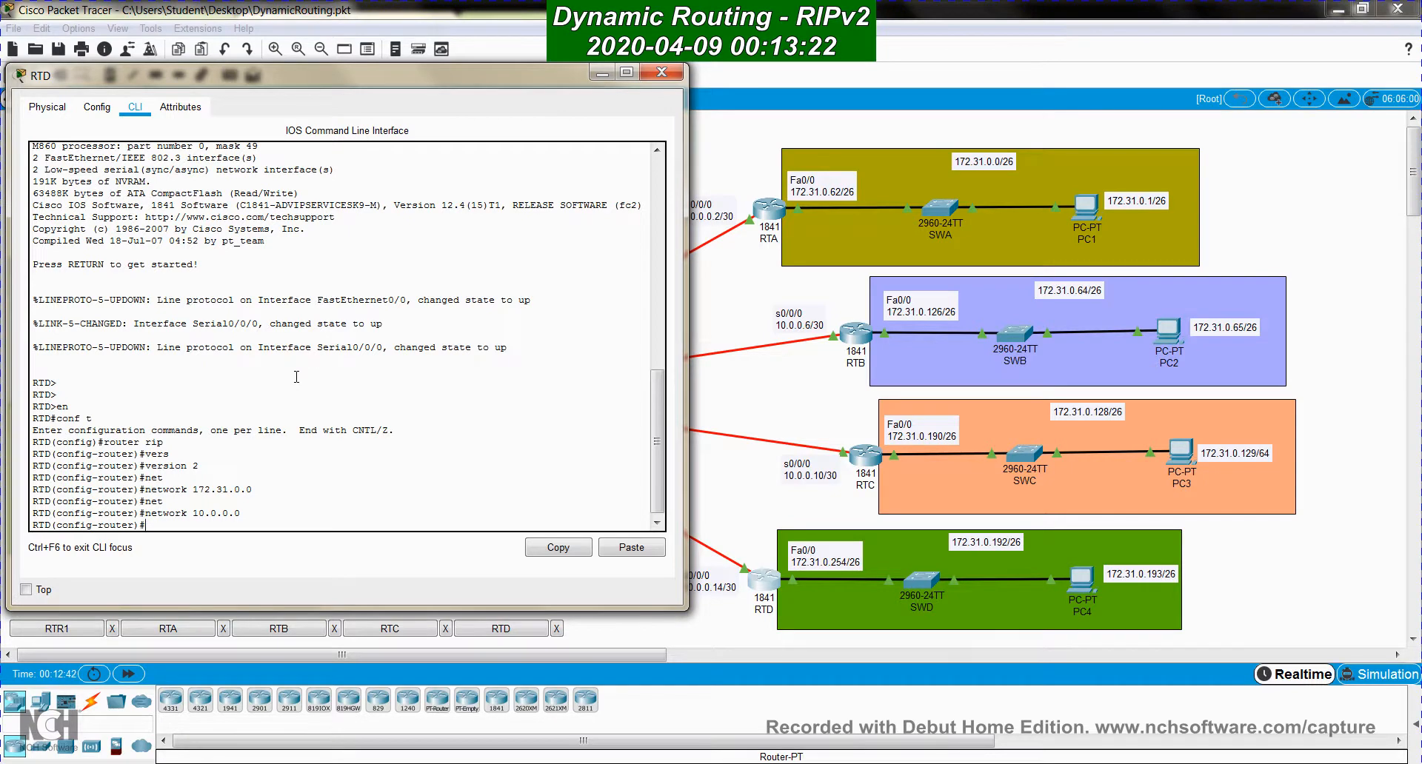
key("ctrl+z")
key("Return")
key("Return")
key("Return")
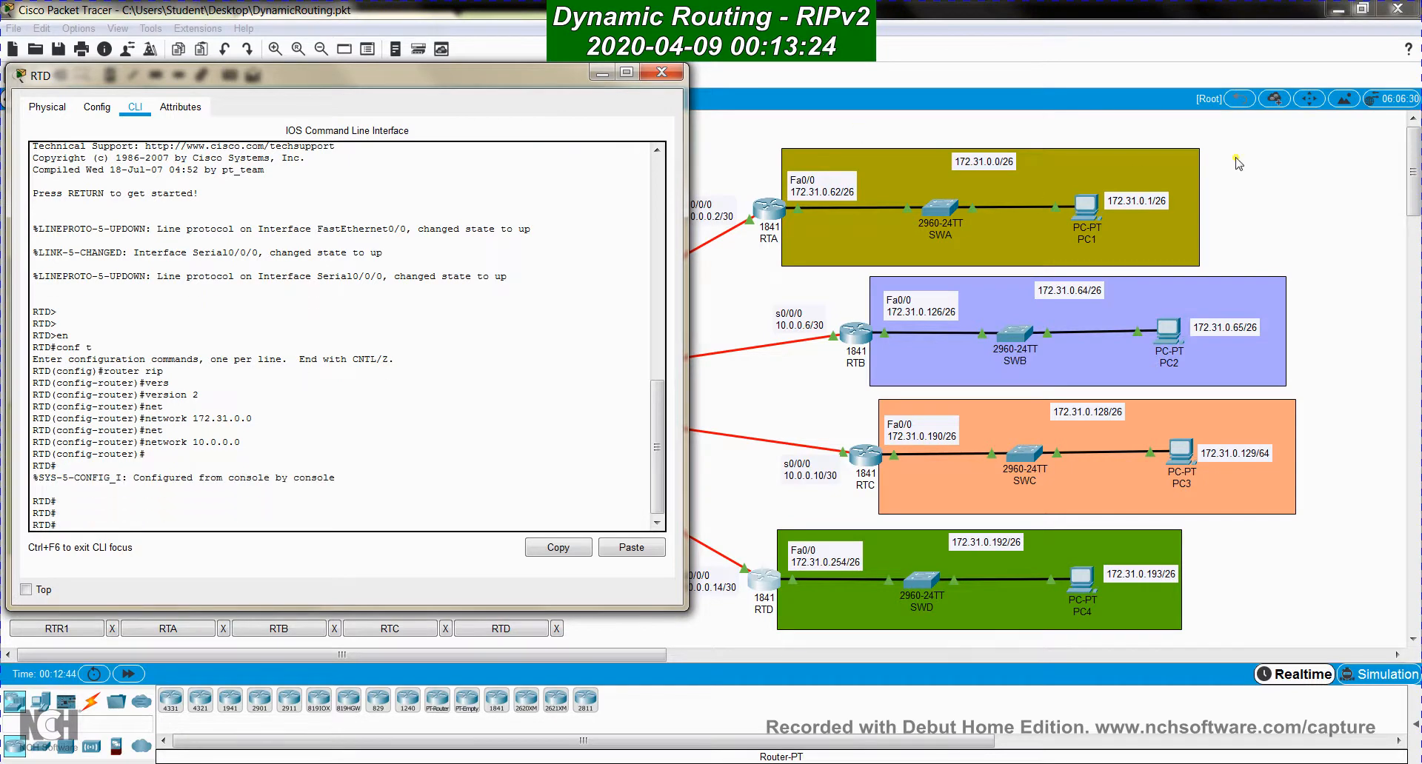
Display RTR1's full IP routing table and compare its RIP routes with the router links in the topology
left_click(435, 410)
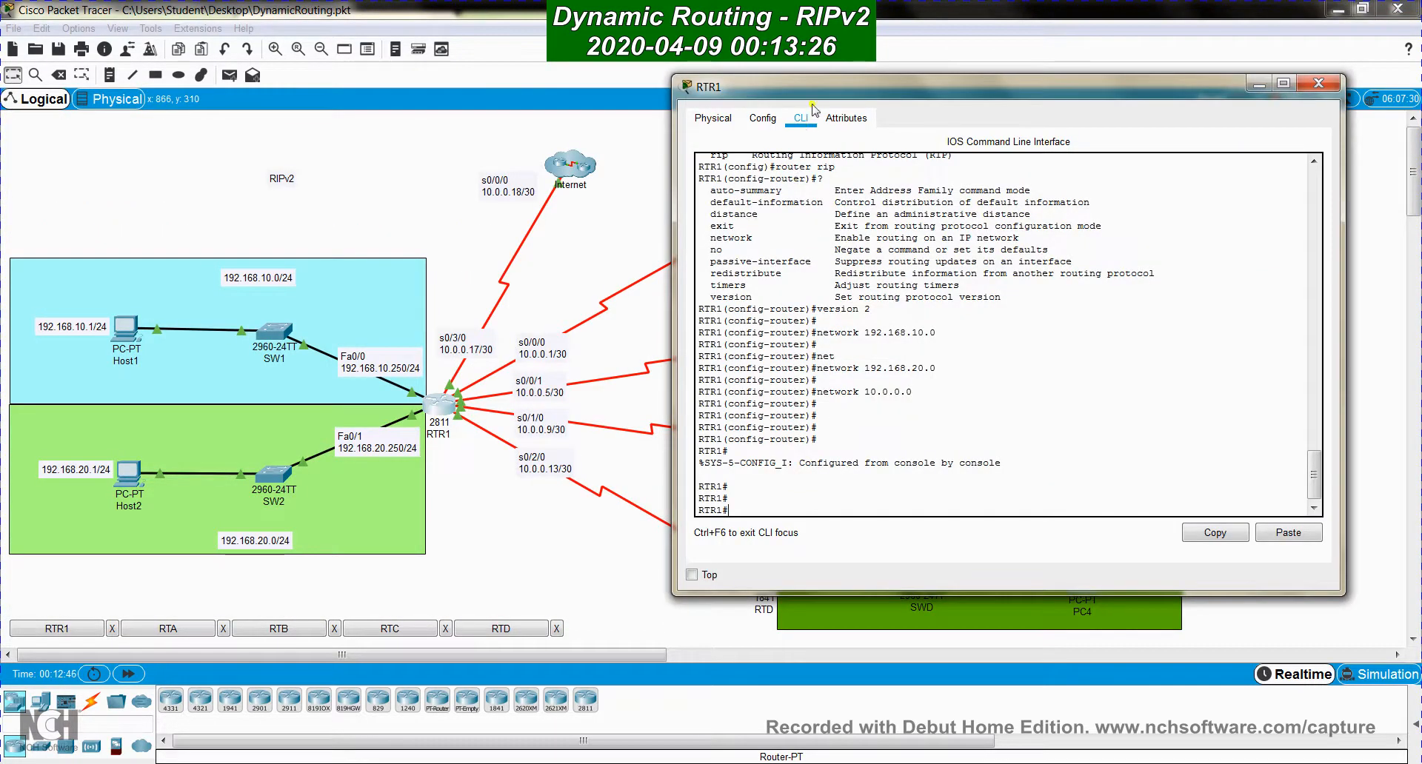
key("Return")
key("Return")
type("sh")
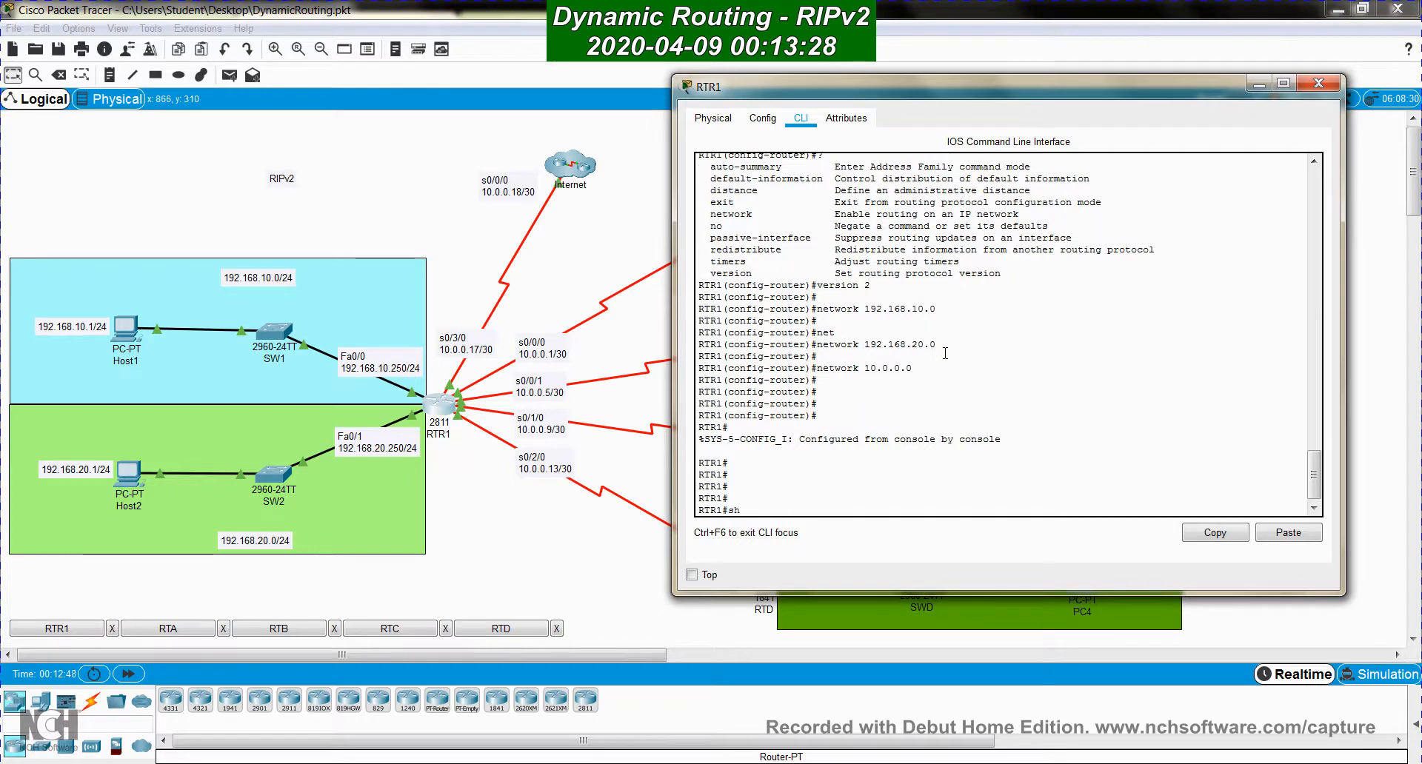
type(" ip route")
key("Return")
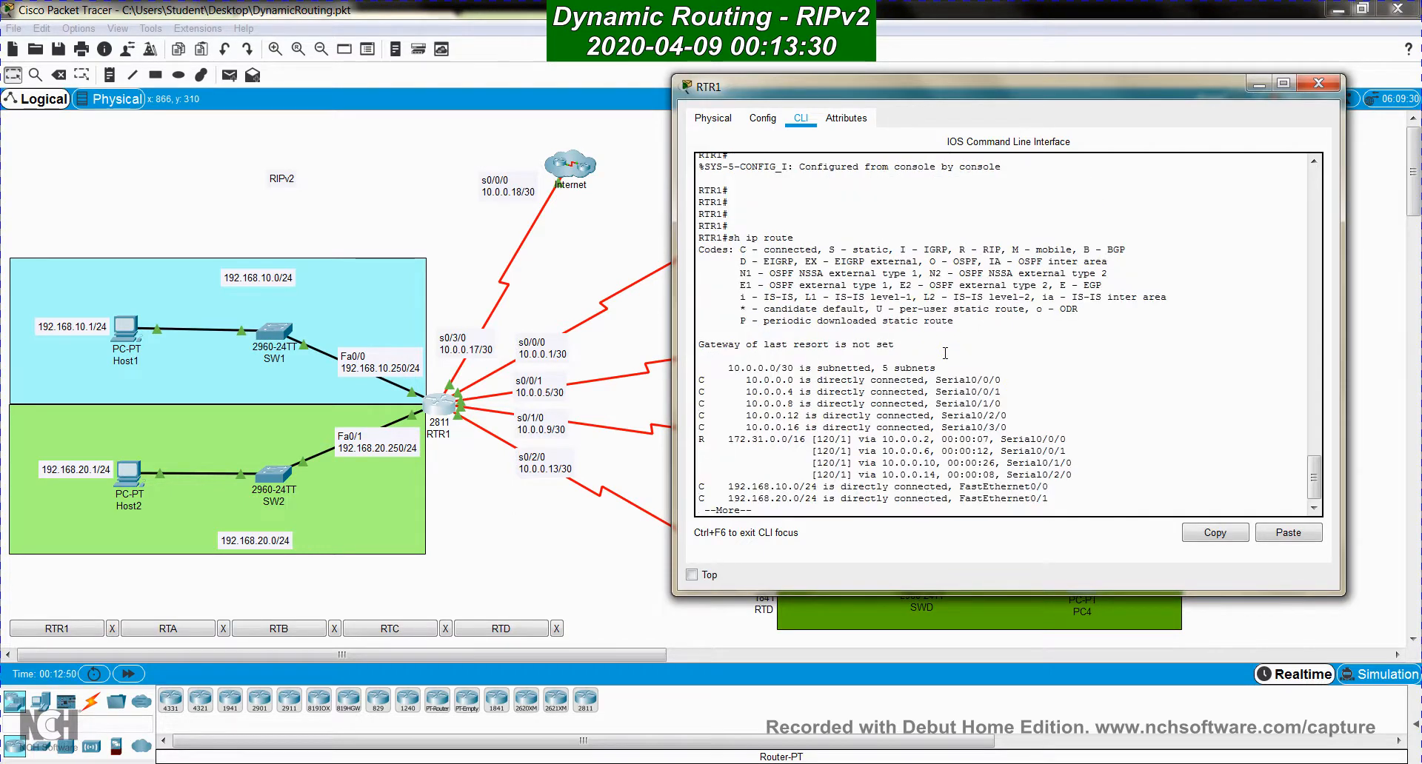
key("space")
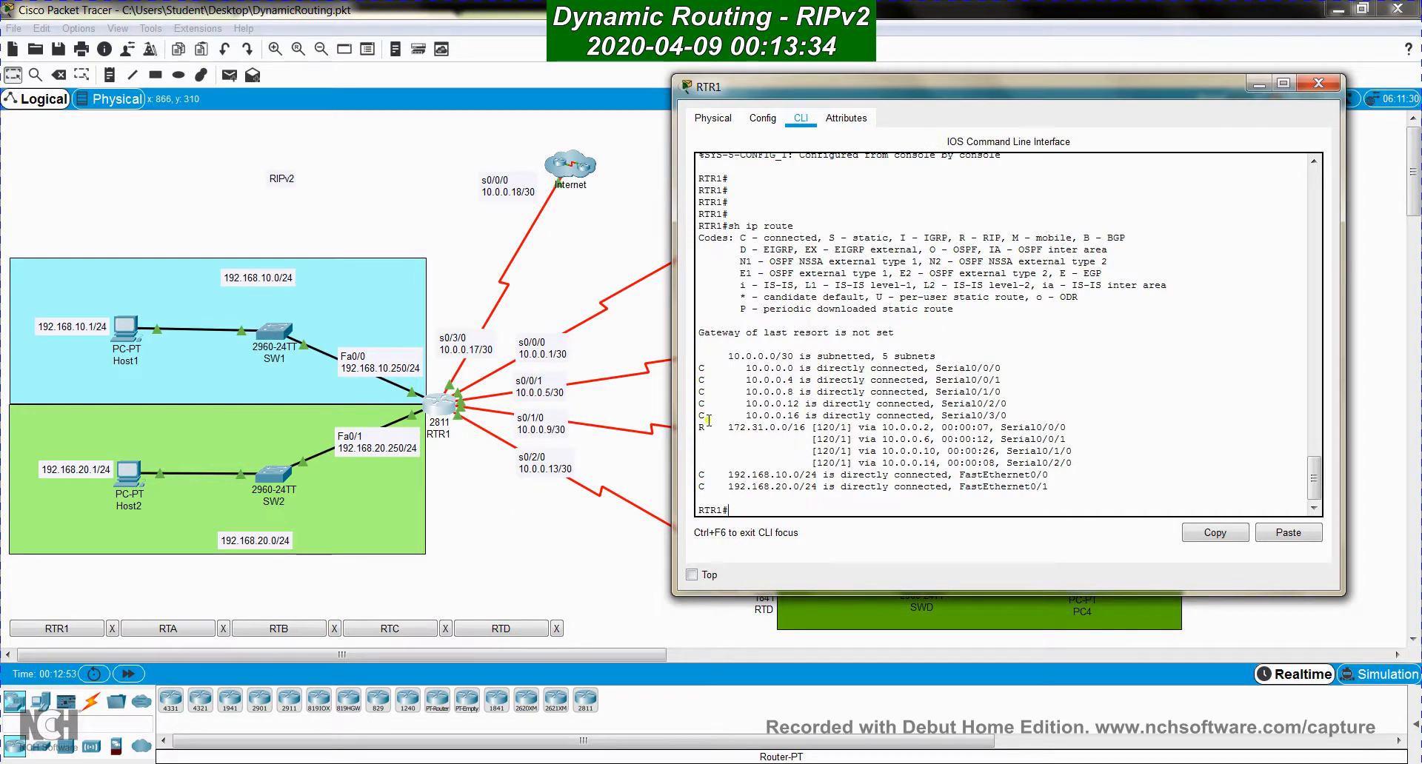
left_click_drag(871, 94, 942, 66)
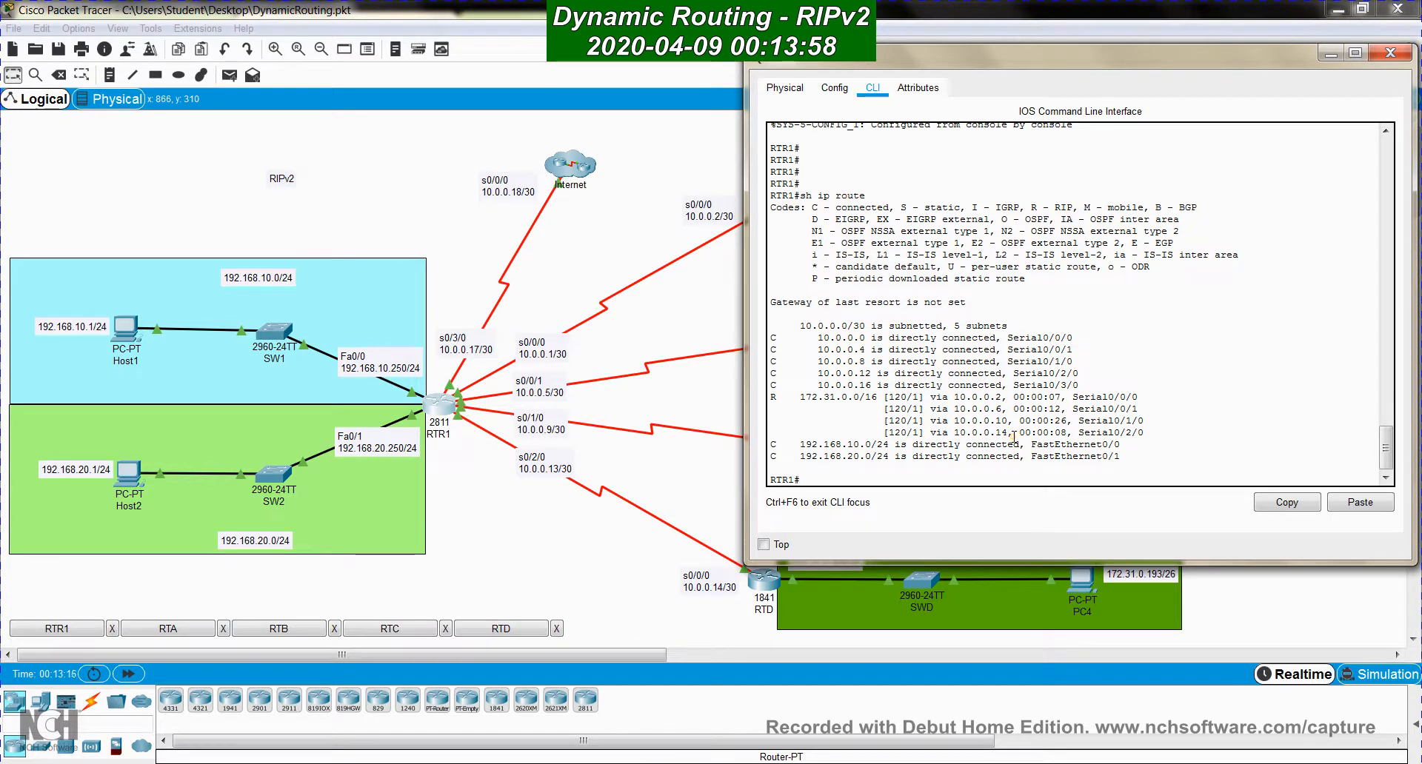
left_click_drag(837, 53, 1059, 56)
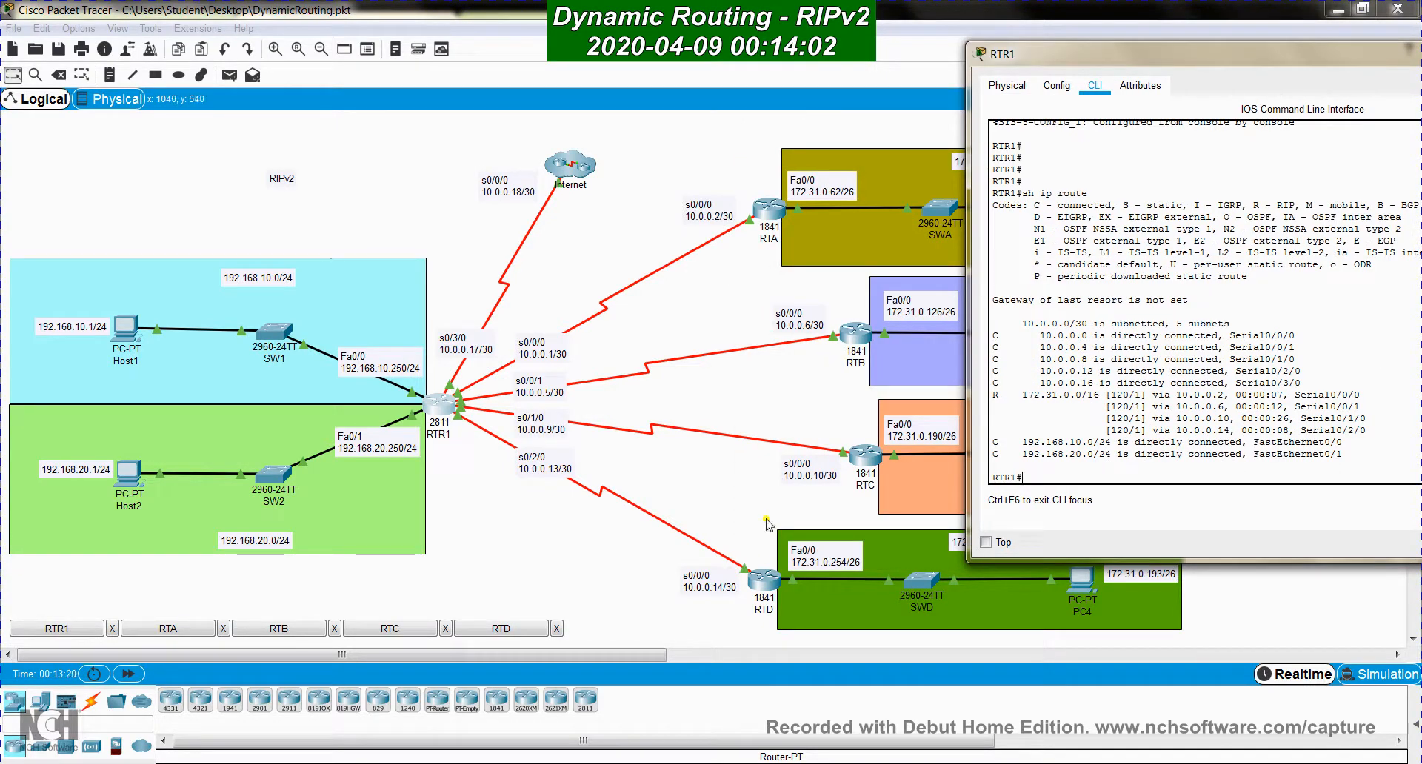
left_click_drag(1068, 63, 802, 70)
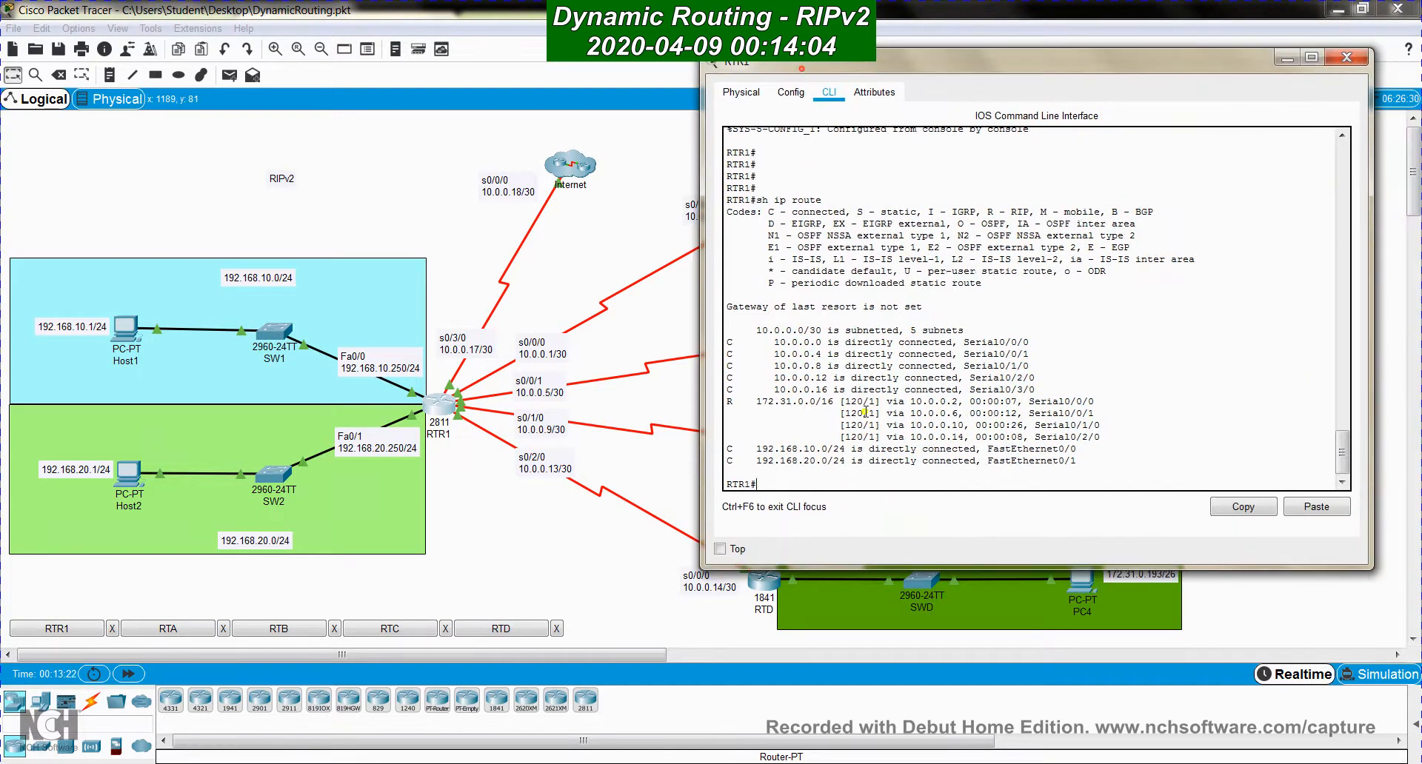
Open Host1's Command Prompt and move its window clear of the RTA to RTD routers in the topology
left_click(125, 329)
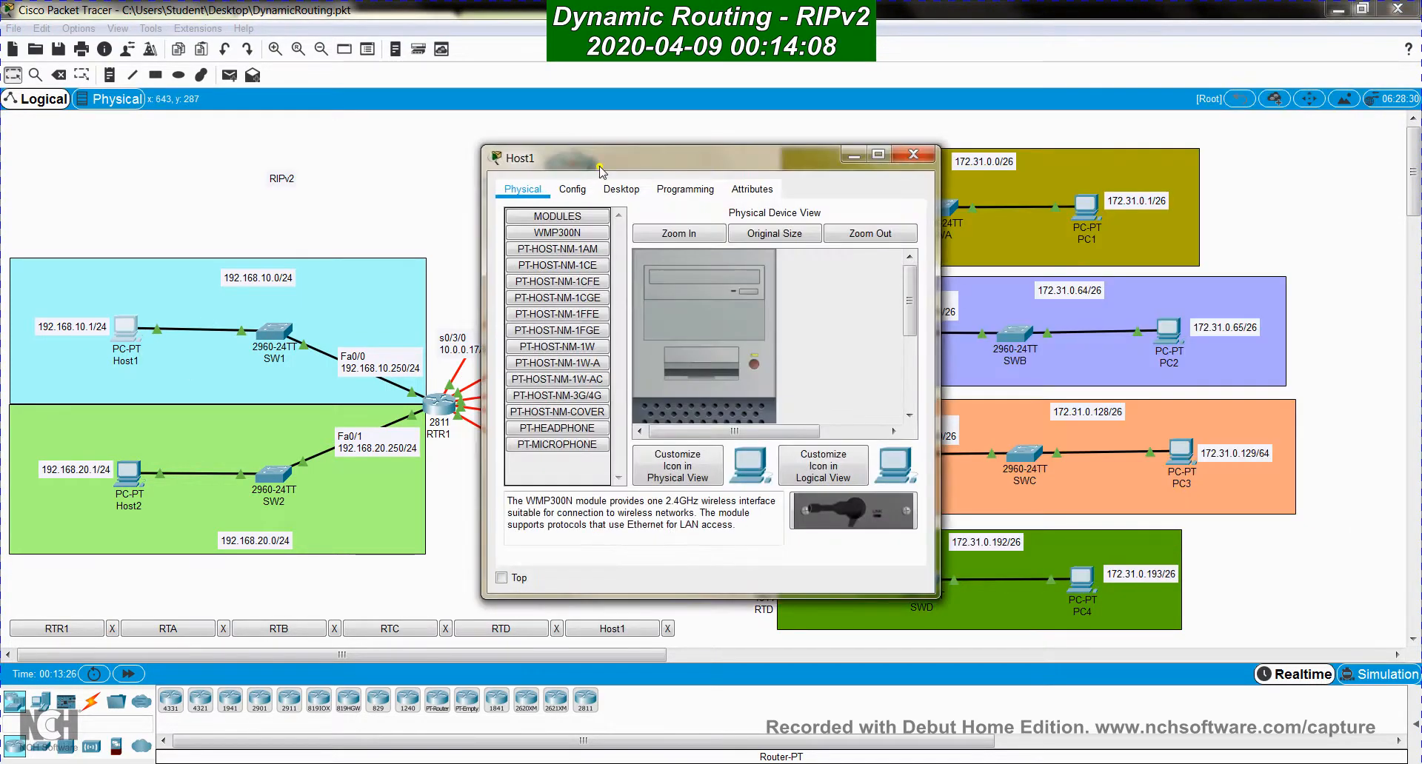
left_click_drag(600, 168, 744, 135)
left_click(767, 167)
left_click(953, 230)
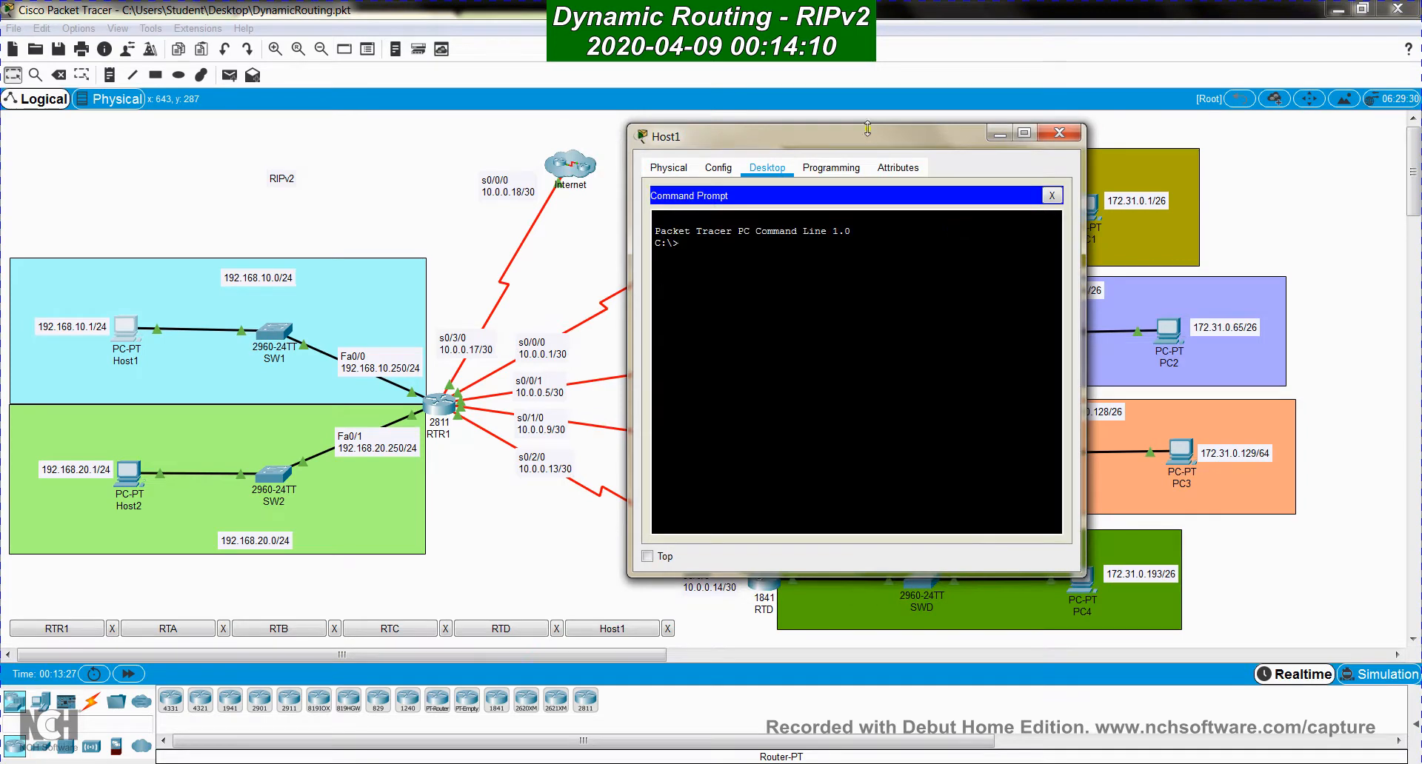
left_click_drag(864, 132, 407, 109)
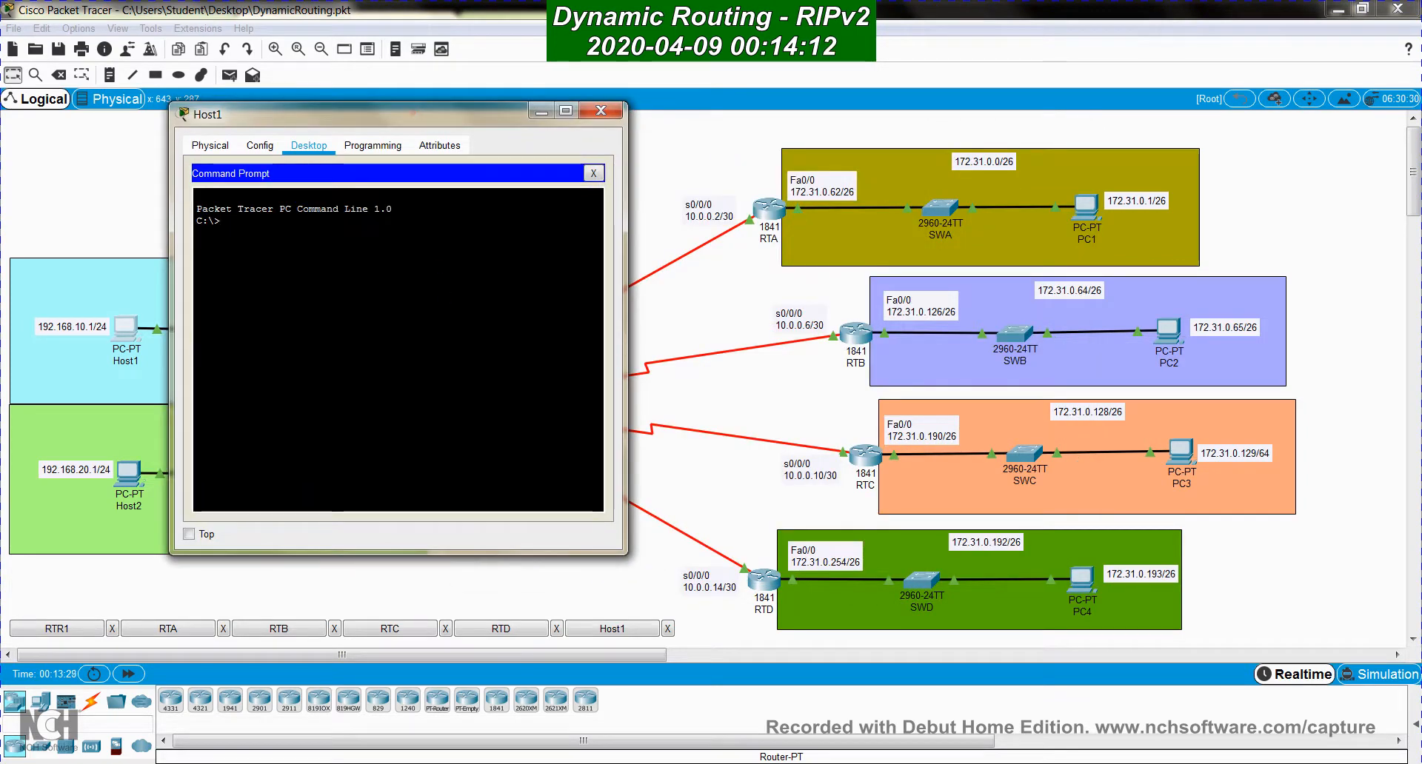
Trace the route from Host1 to PC1 at 172.31.0.1 and compare the hops with the router links in the topology
type("tracert ")
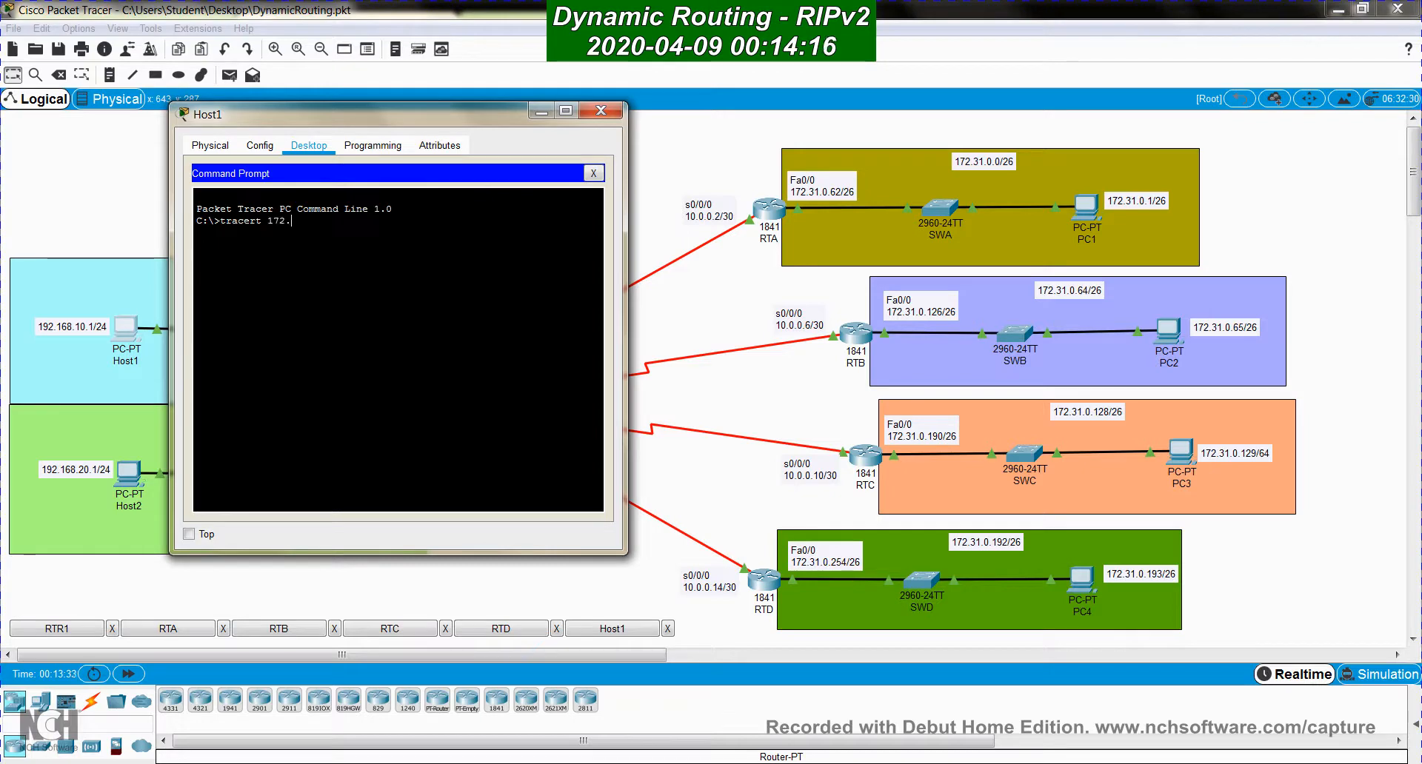
type("172.")
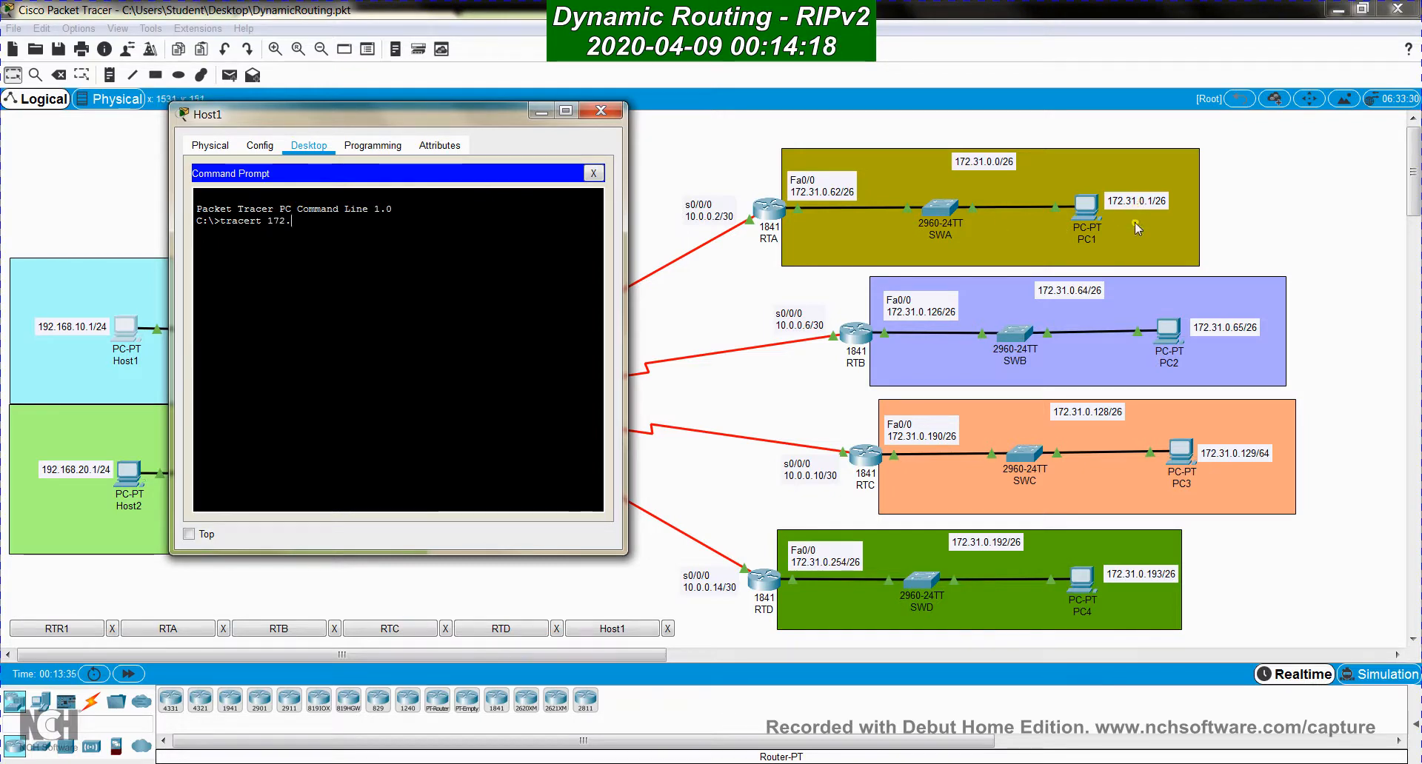
type("31.0.")
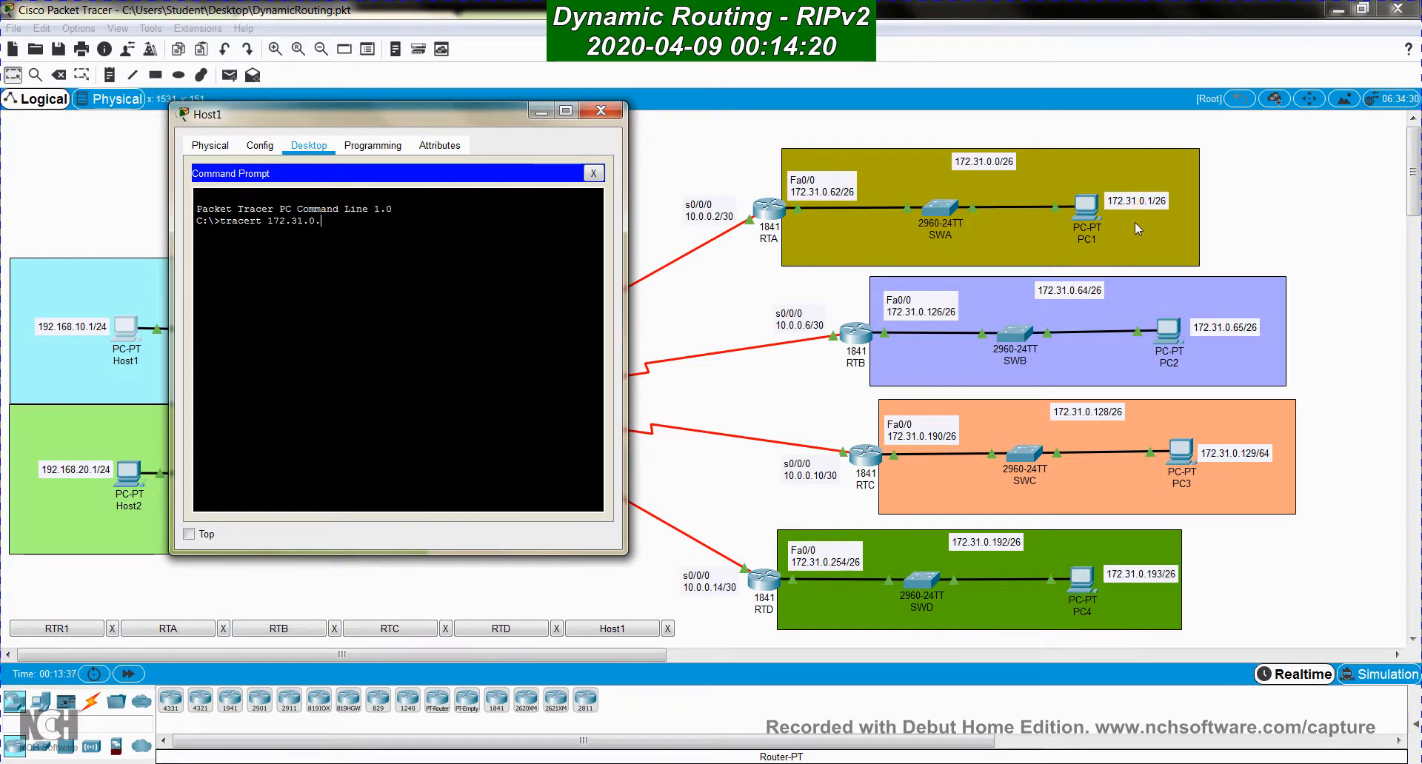
type("1")
key("Return")
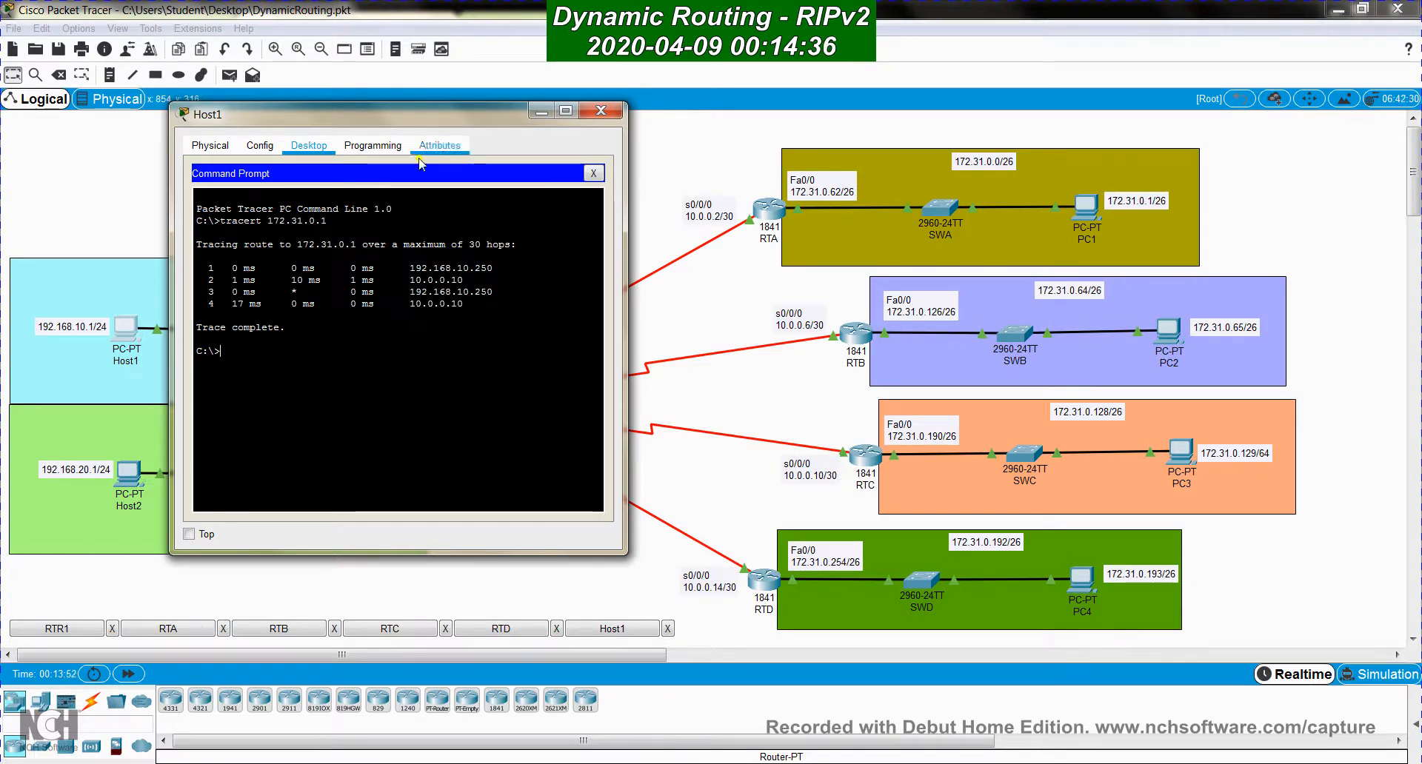
left_click_drag(414, 120, 1012, 154)
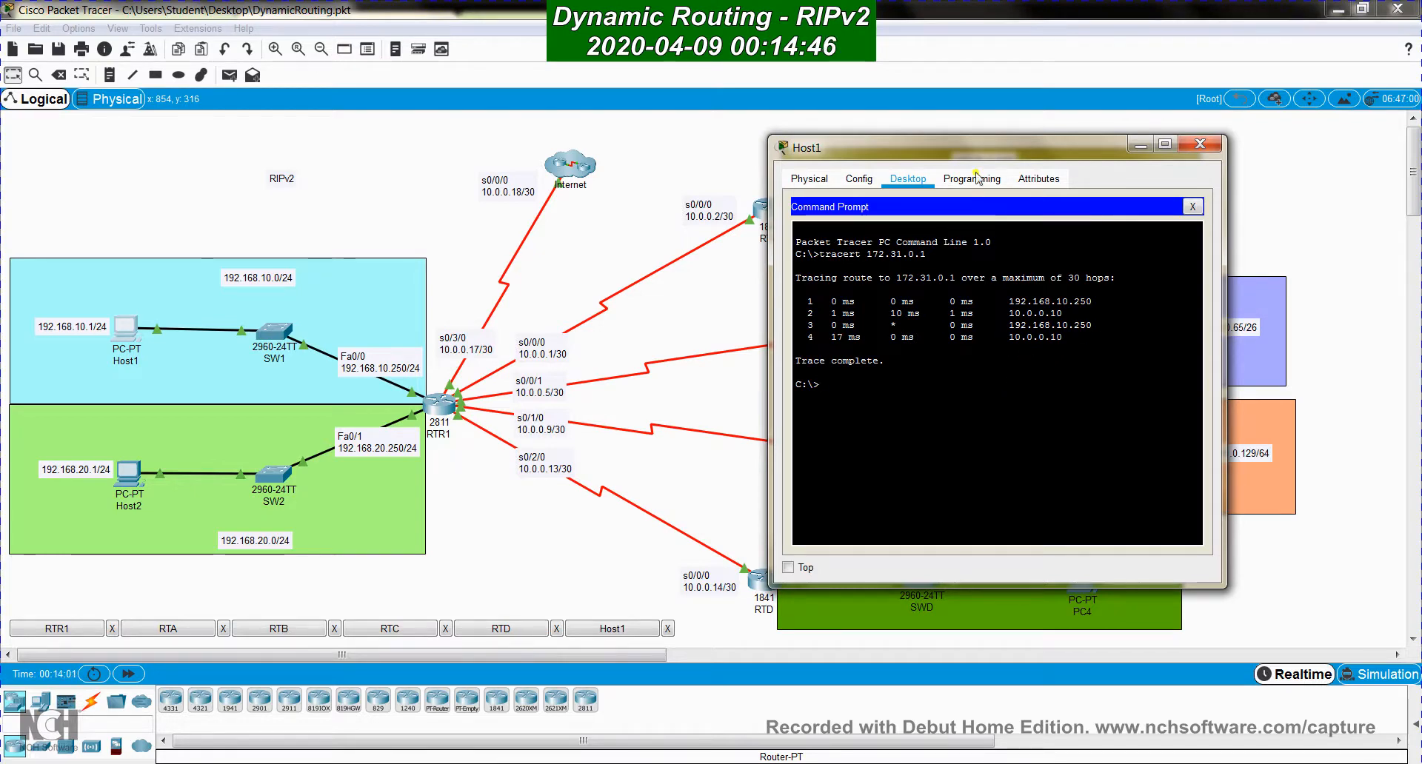
left_click_drag(976, 151, 257, 119)
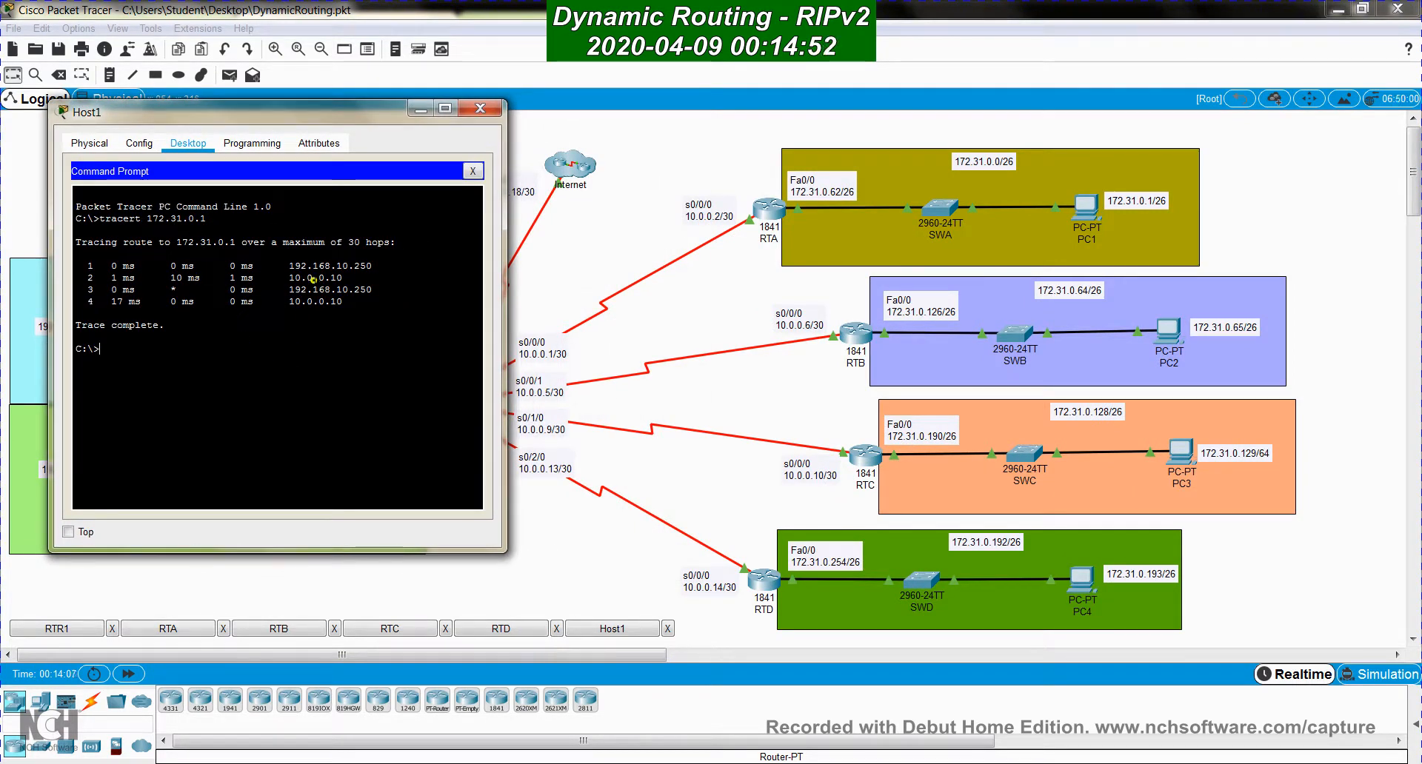
Ping PC1 at 172.31.0.1 from Host1
type("ng 172.3")
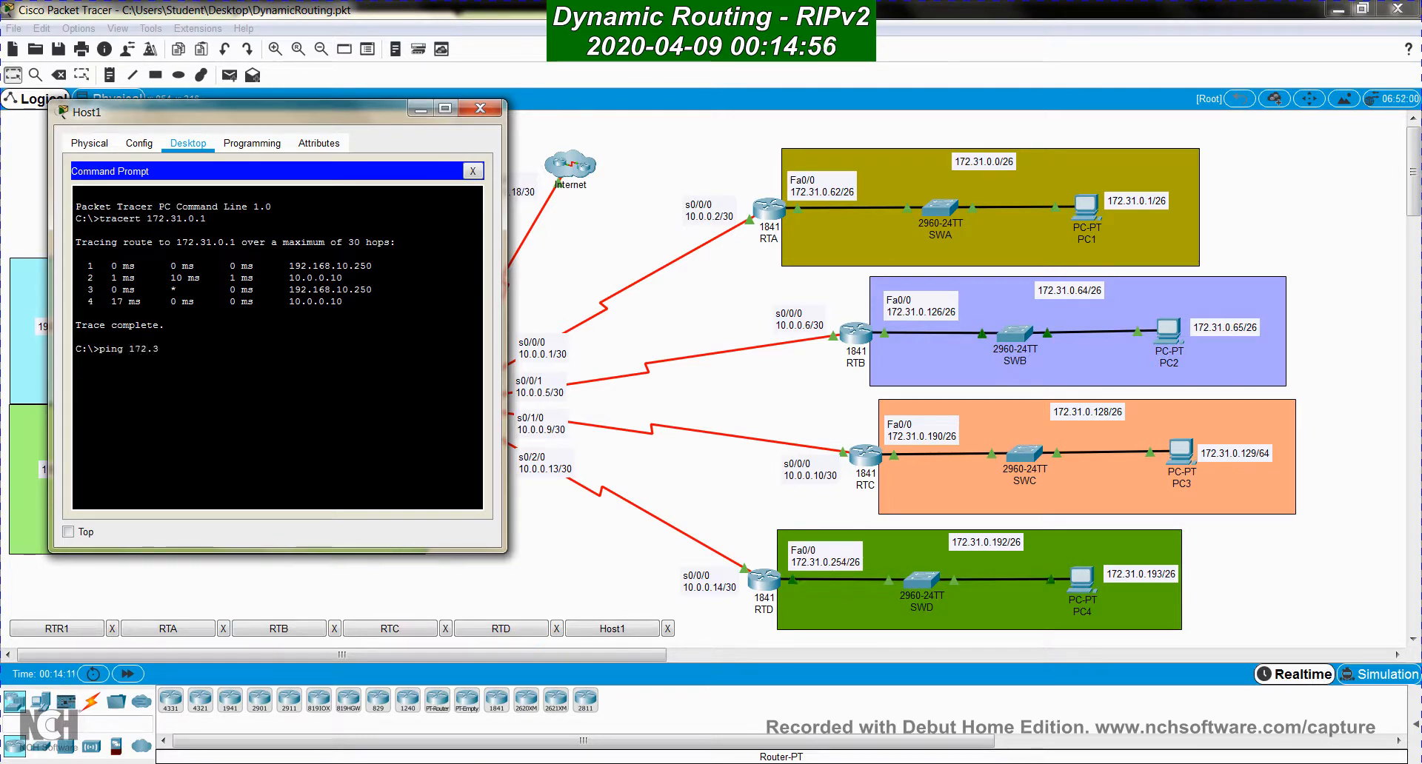
type("1.0.1")
key("Return")
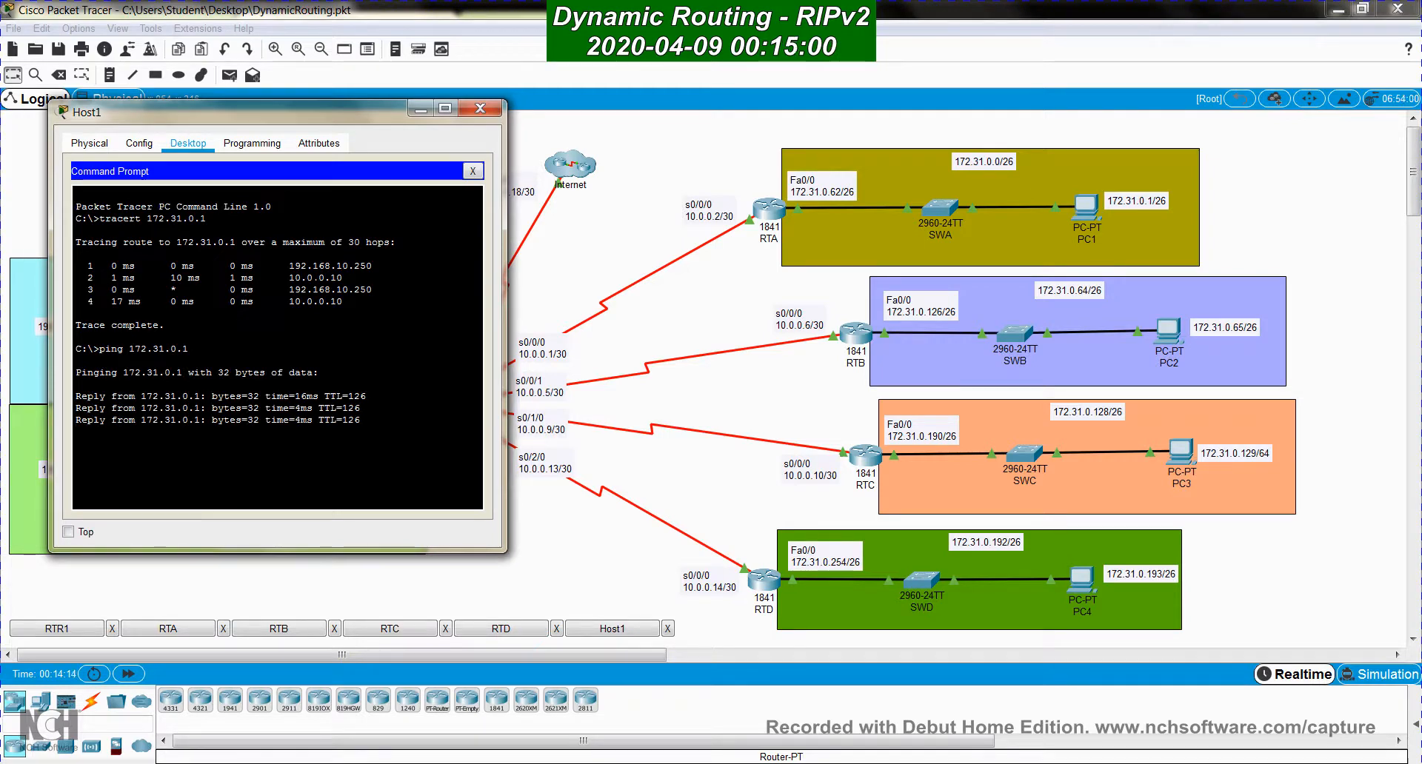
Repeat the route trace from Host1 to 172.31.0.1 below a few blank prompt lines
key("Return")
key("Return")
key("Return")
key("Return")
key("Return")
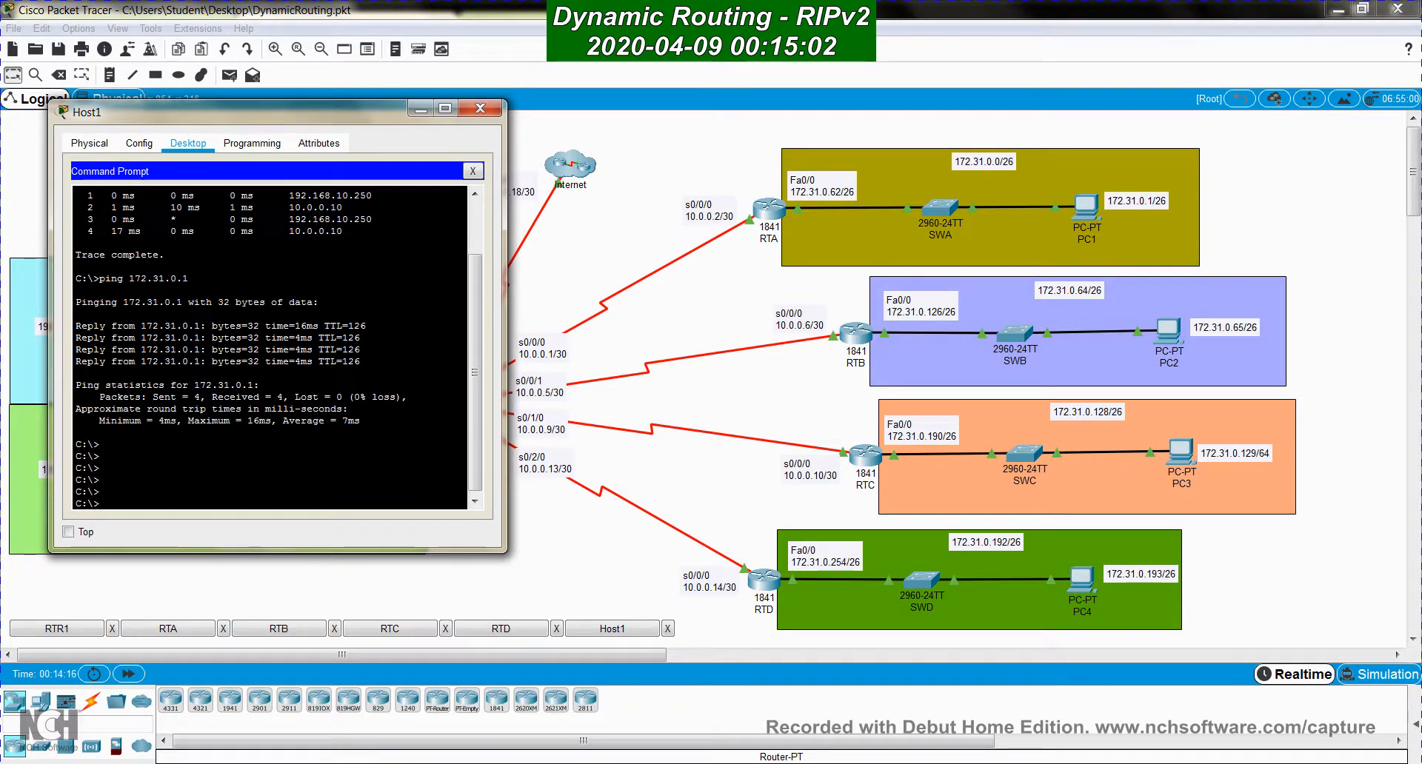
type("tracert 172.31.0.1")
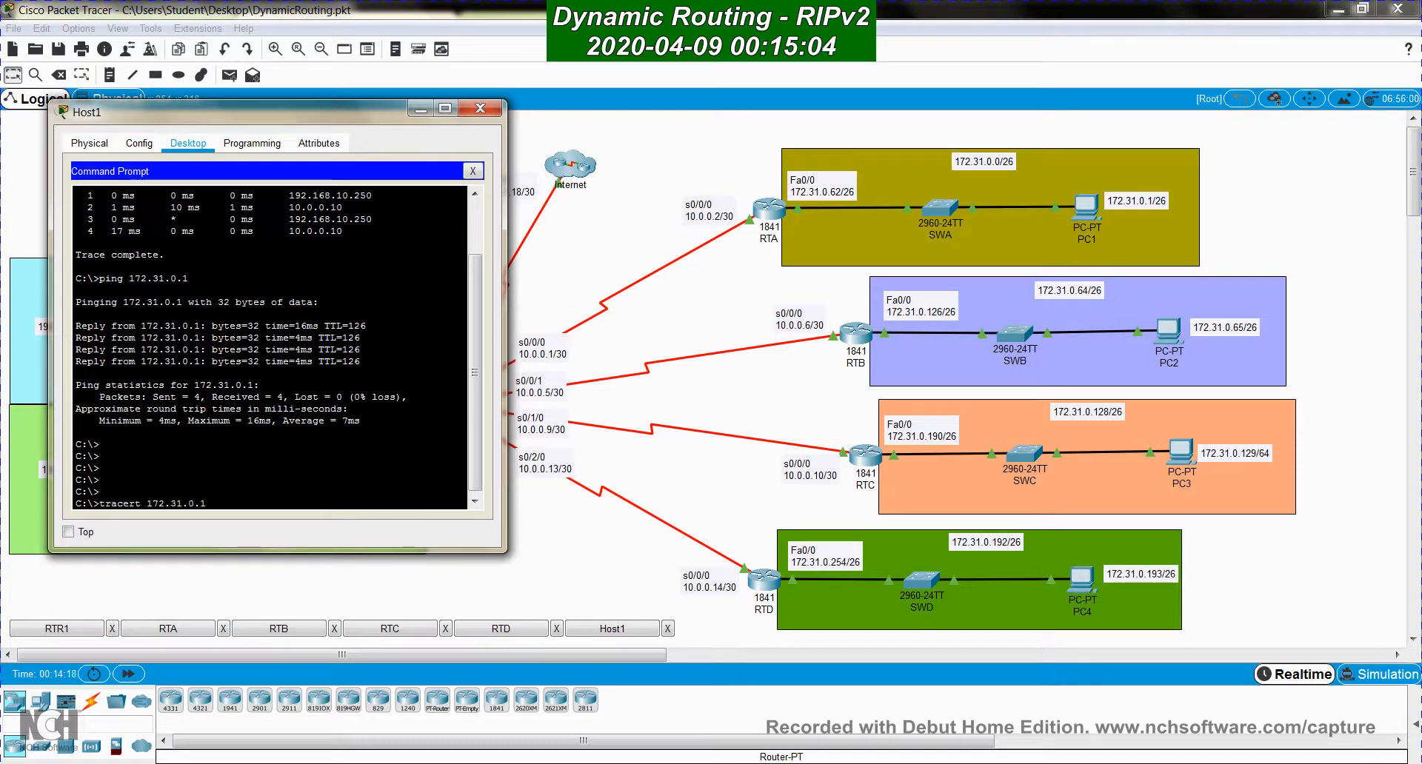
key("Return")
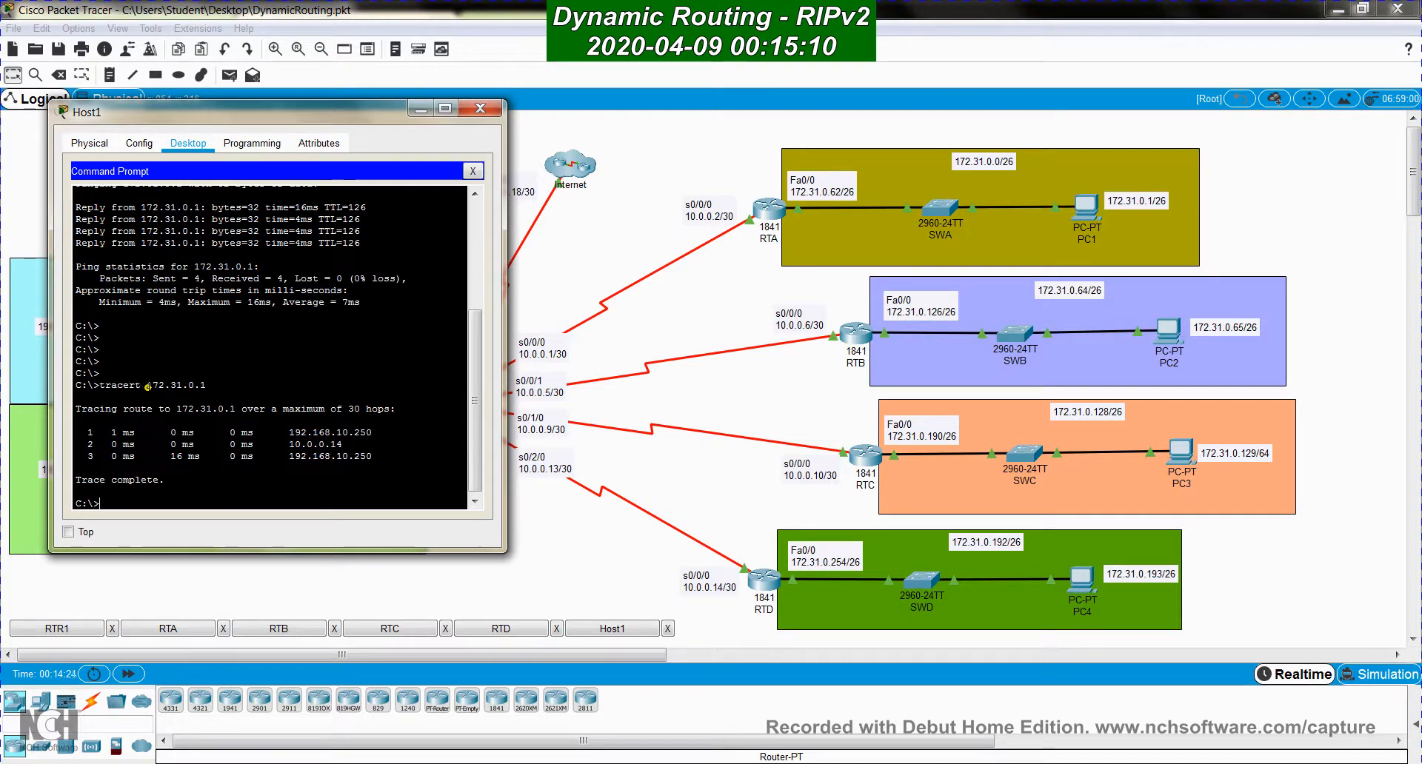
Return to RTR1's command line and examine the next-hop addresses of its RIP route to 172.31.0.0/16
left_click(591, 275)
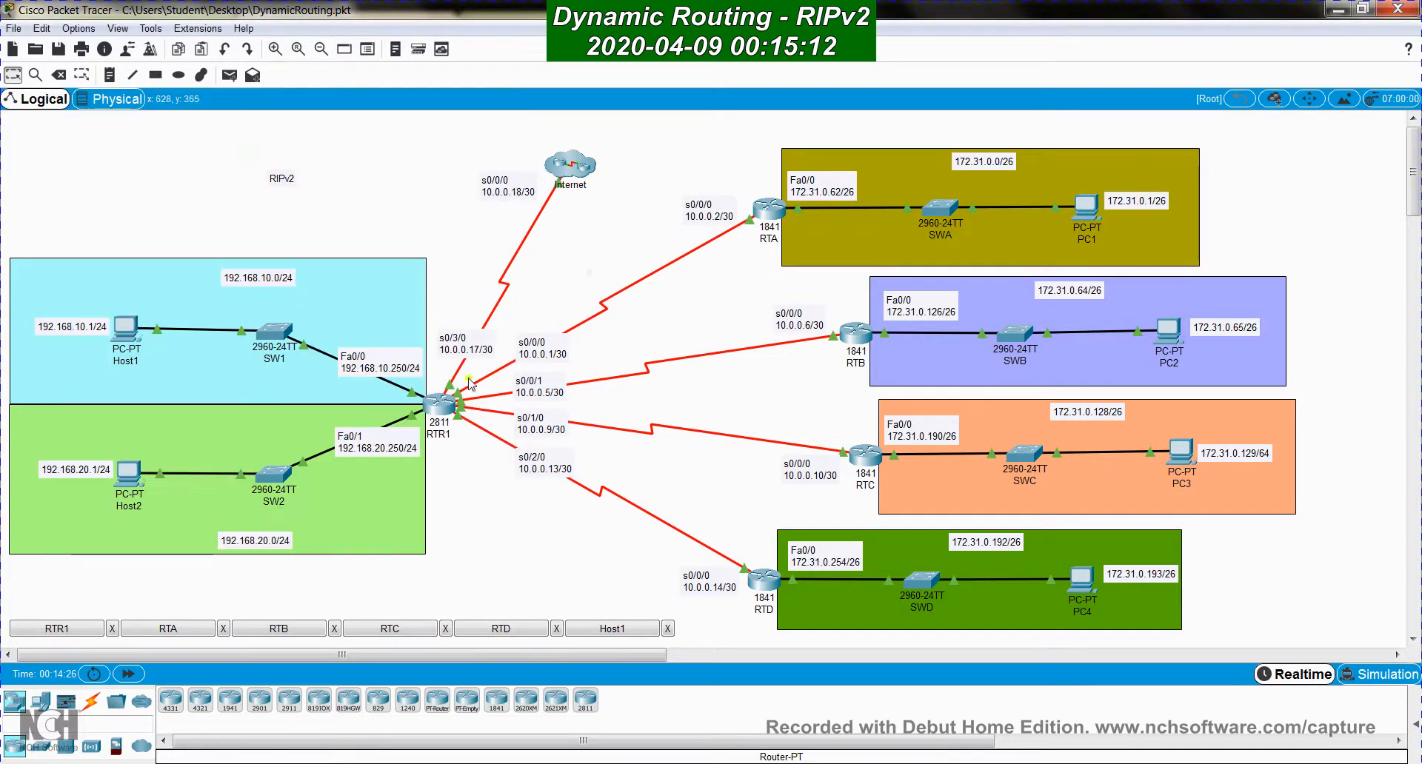
left_click(457, 406)
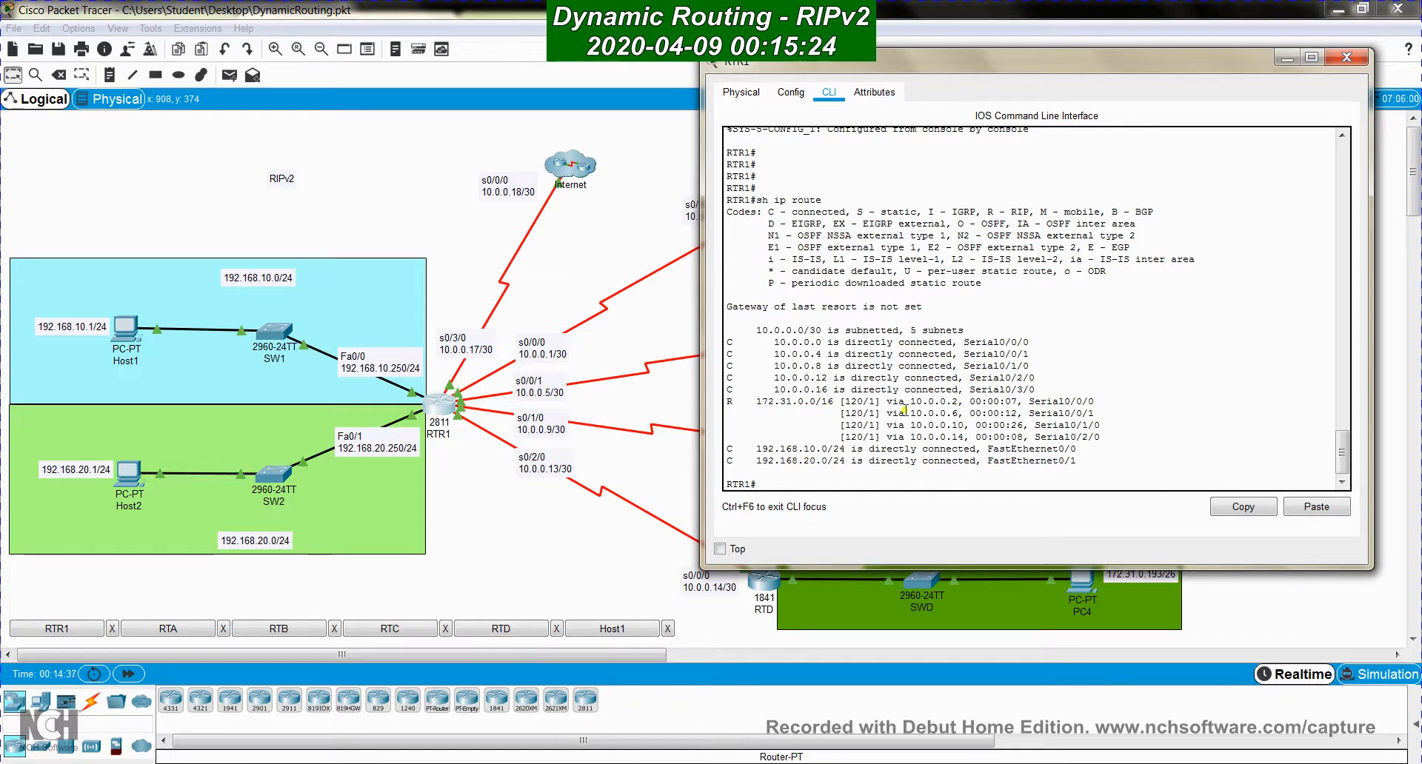
left_click_drag(915, 401, 959, 413)
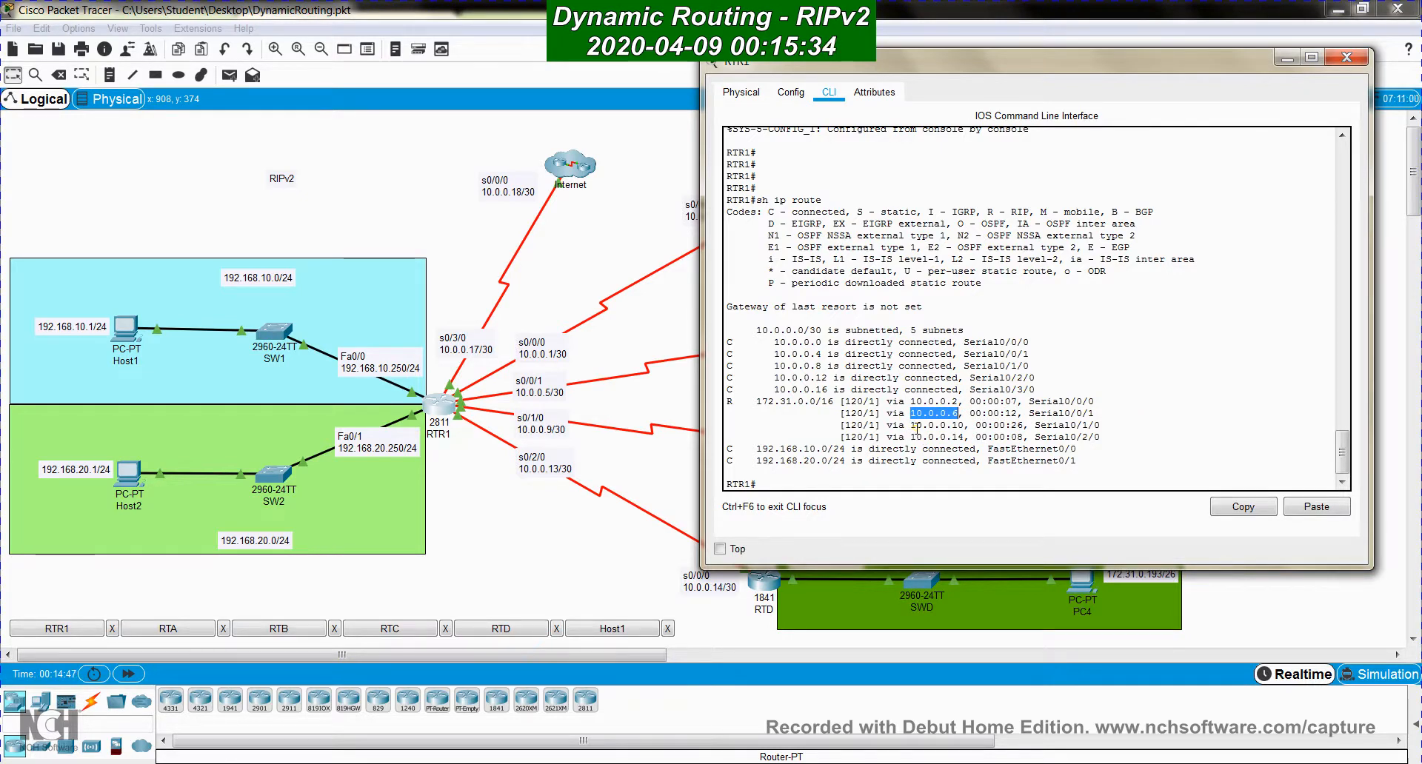
left_click(848, 476)
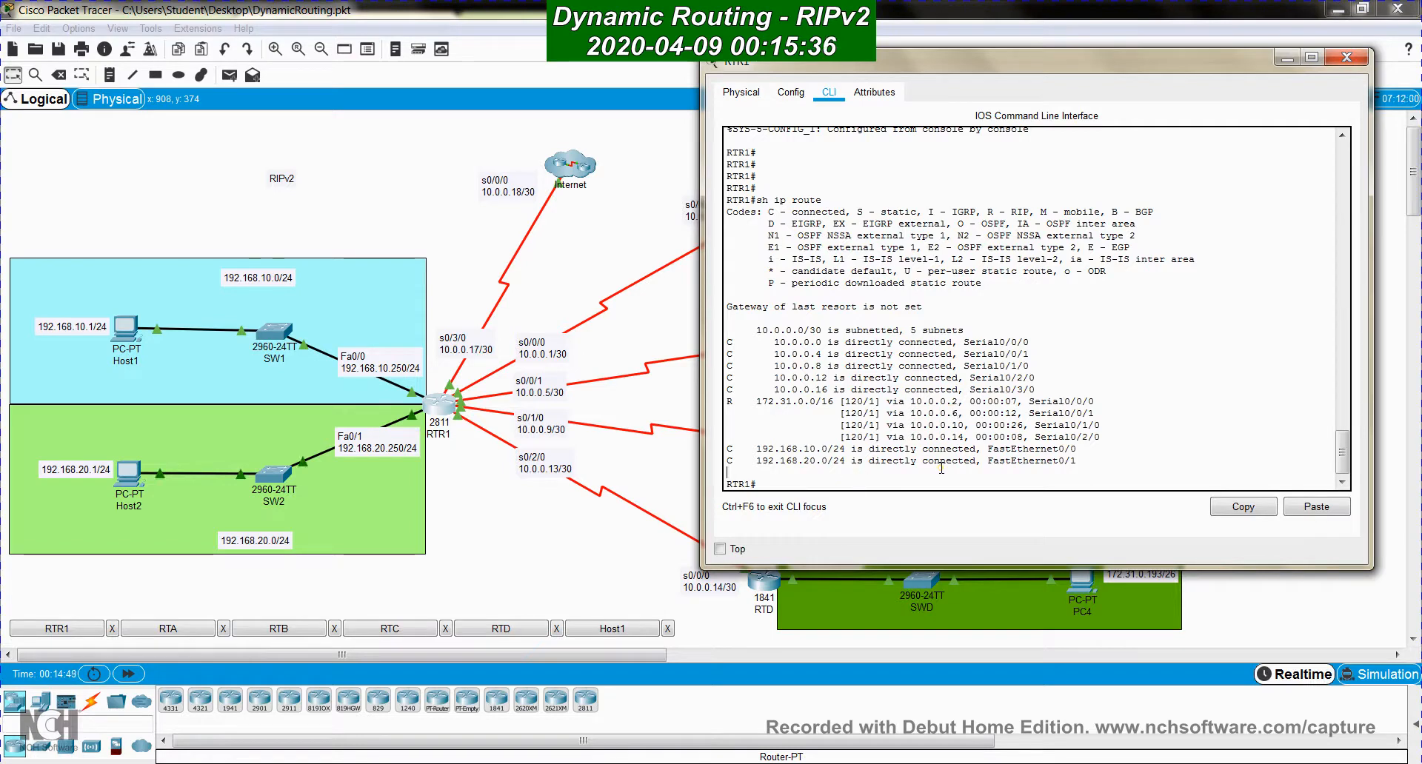
Disable automatic summarization in RTR1's RIP configuration with no auto-summary and return to privileged EXEC mode
key("Return")
key("Return")
key("Return")
key("Return")
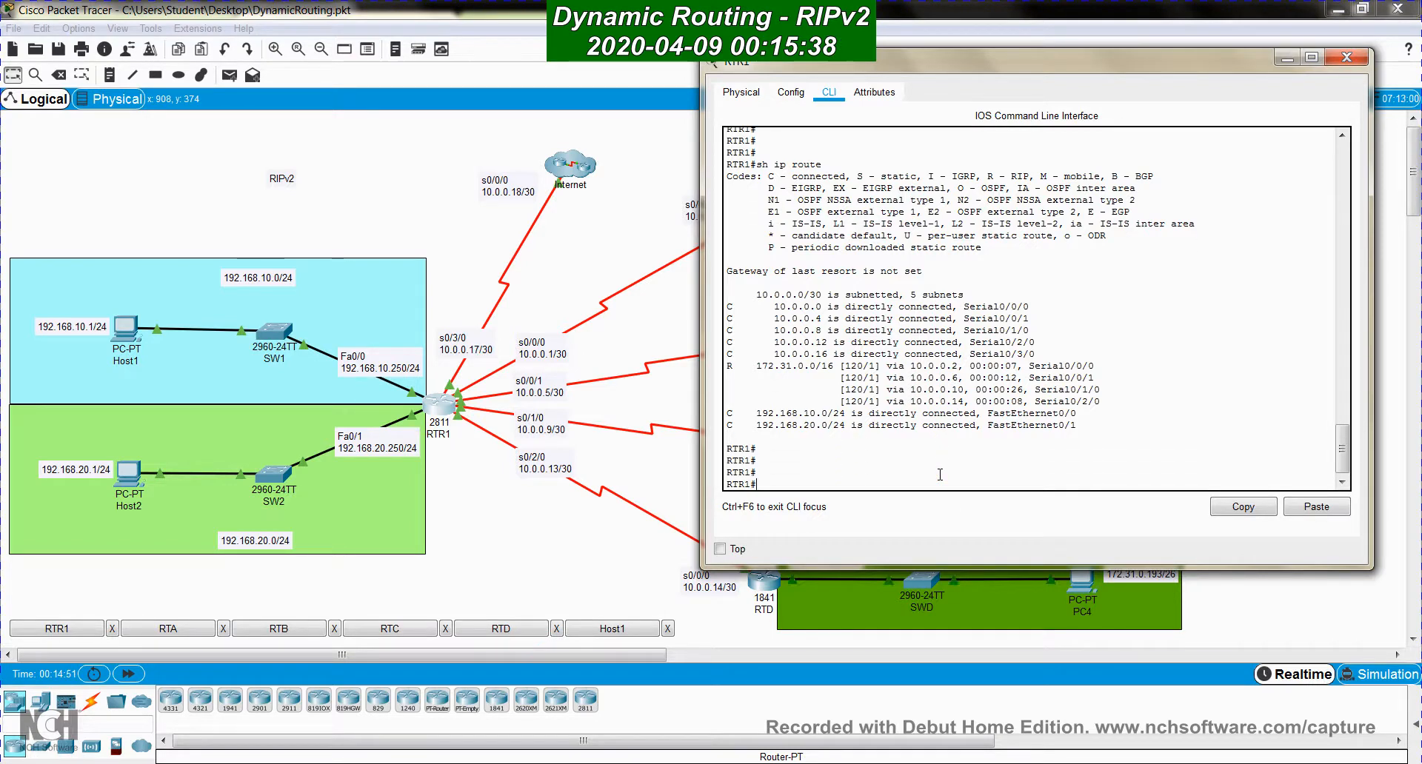
type("conf t")
key("Return")
type("r")
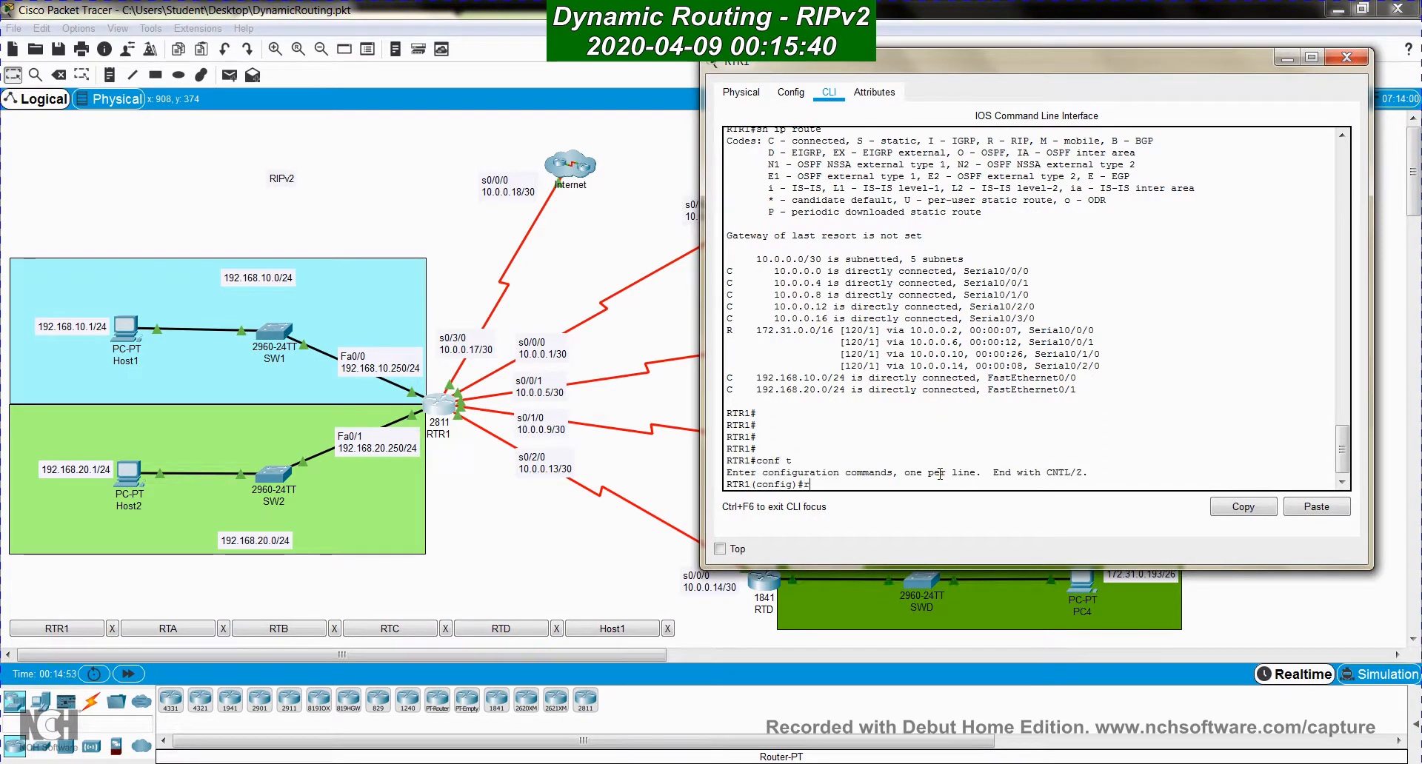
type("outer rip")
key("Return")
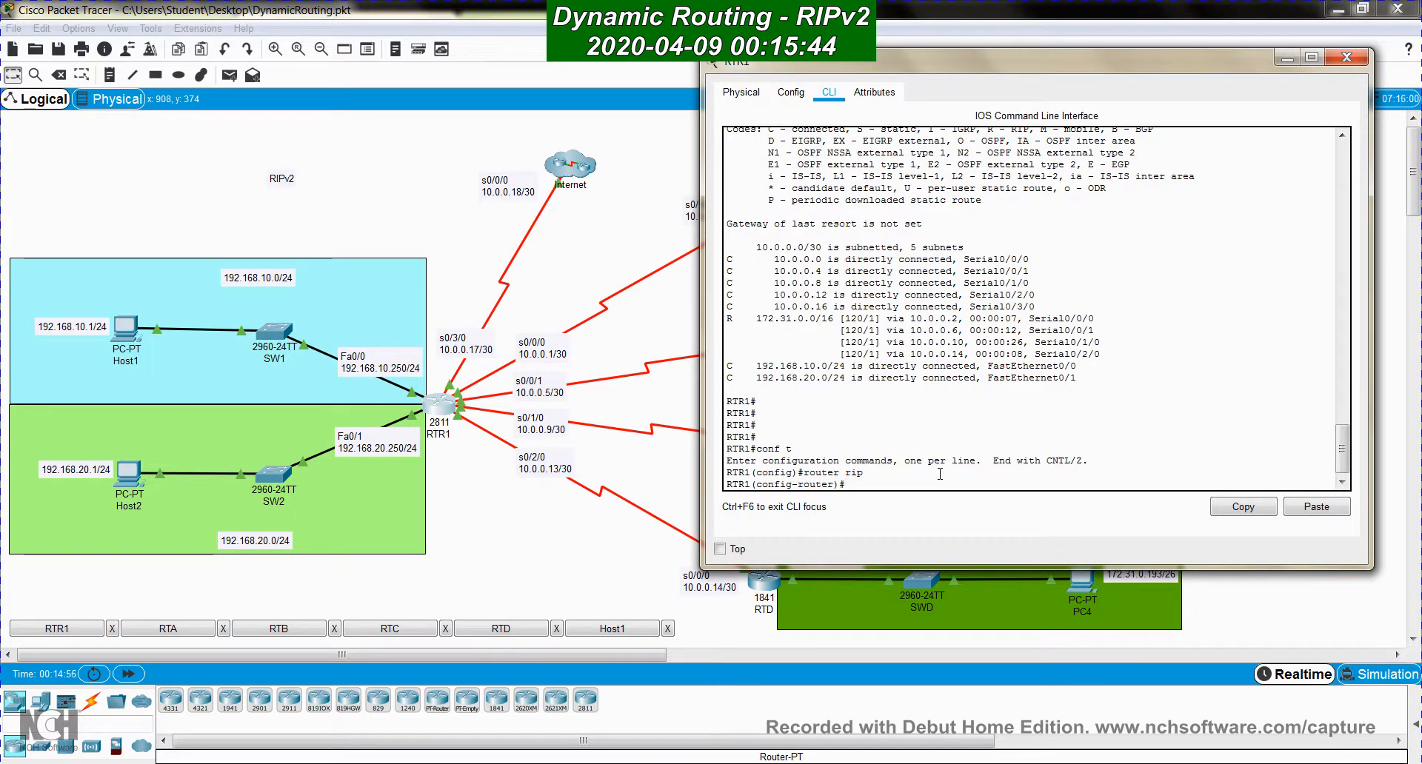
type("no au")
key("Tab")
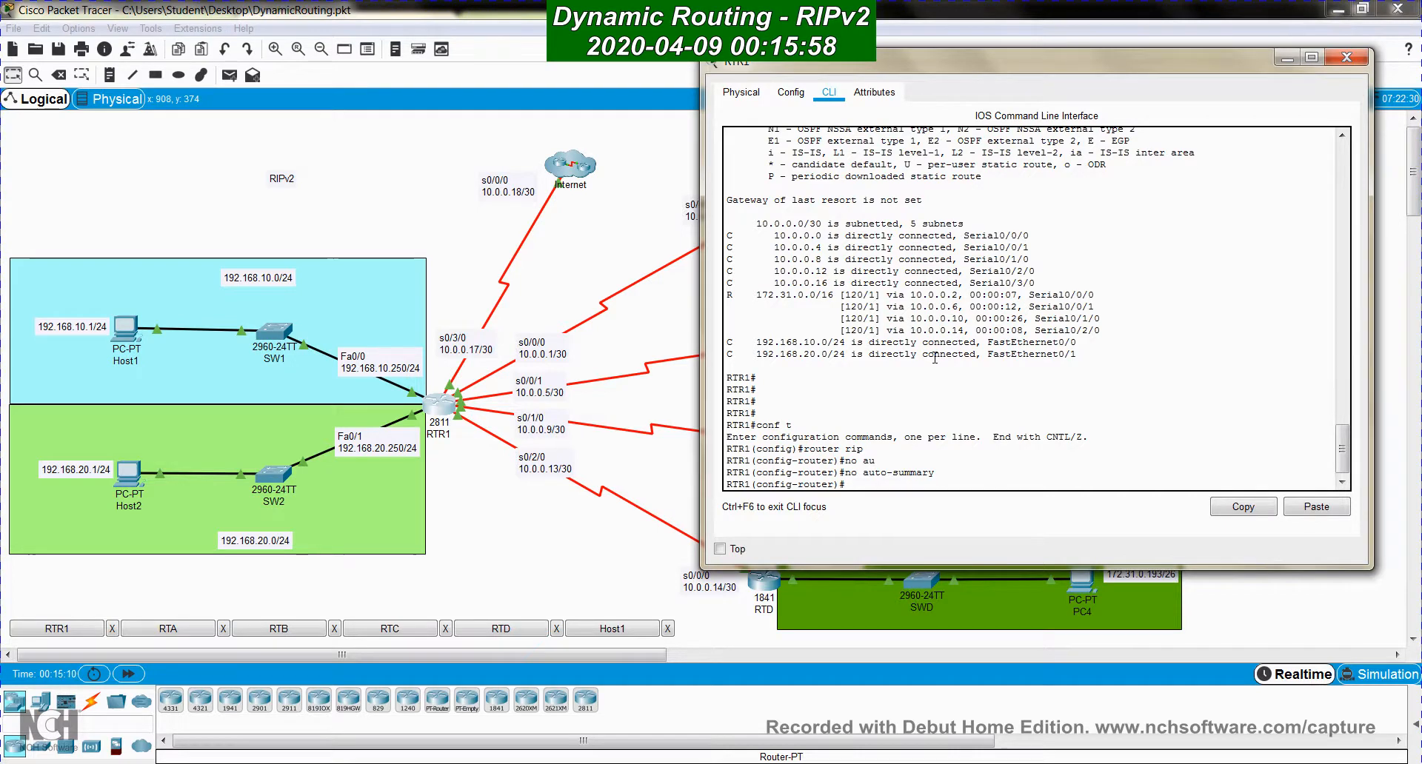
key("Return")
key("ctrl+z")
key("Return")
left_click(507, 549)
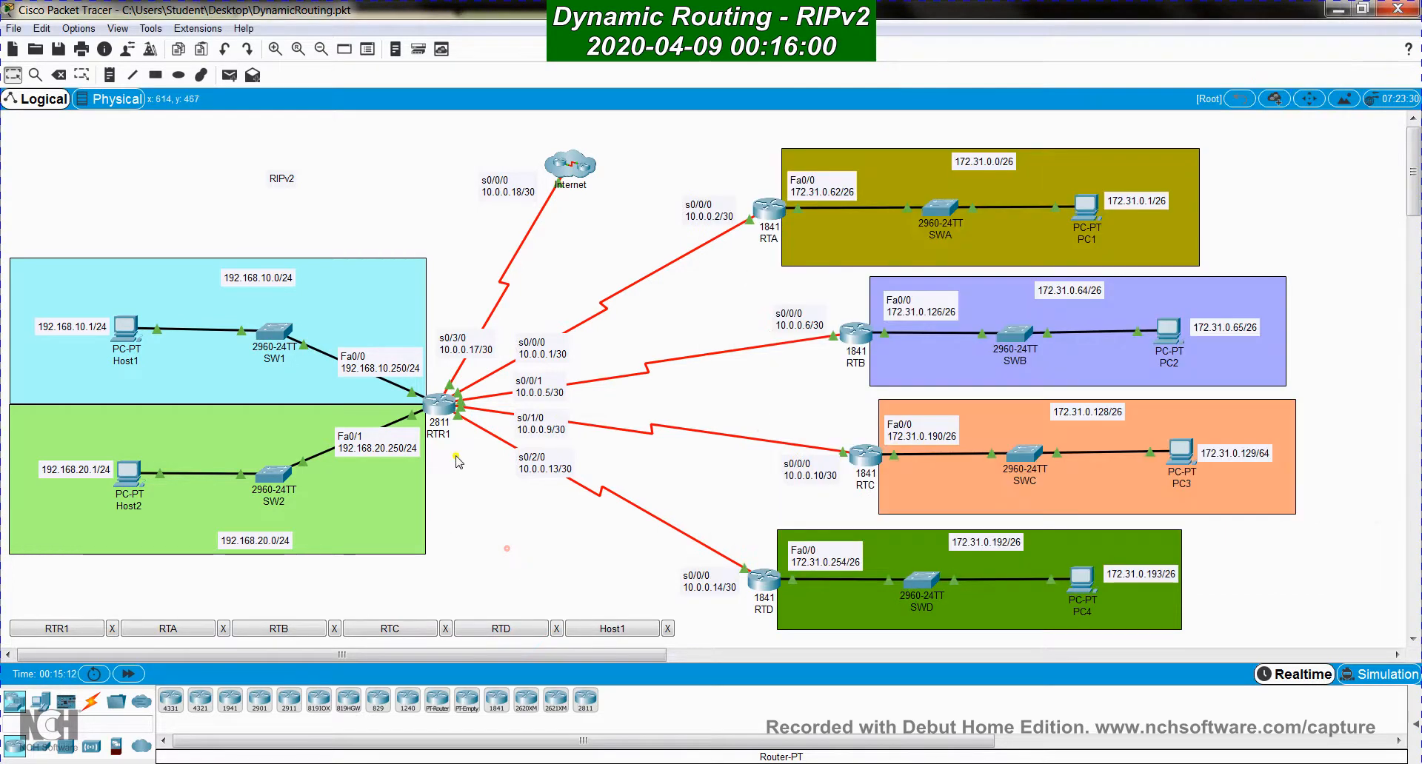
Disable automatic summarization in RTA's RIP configuration with no auto-summary and return to privileged EXEC mode
left_click(774, 210)
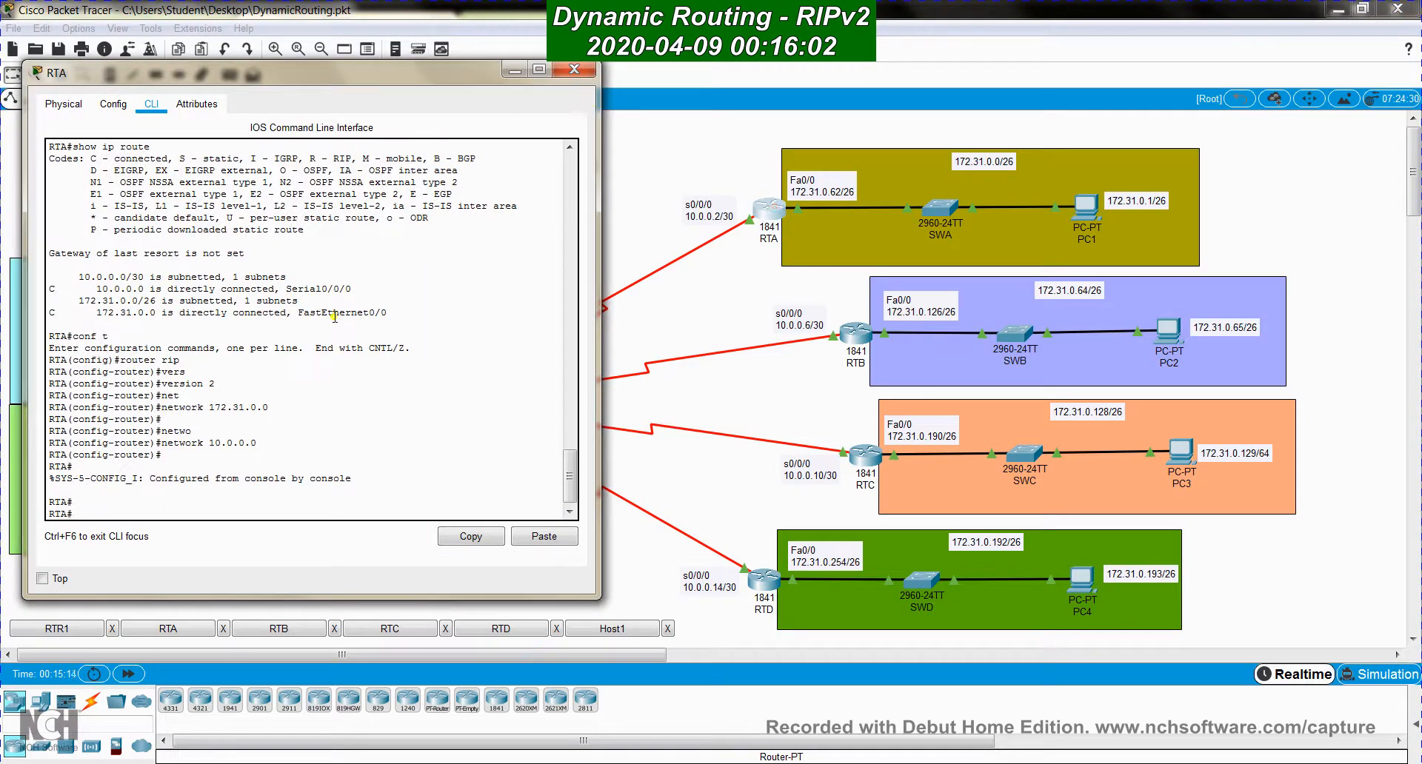
type("conf t")
key("Return")
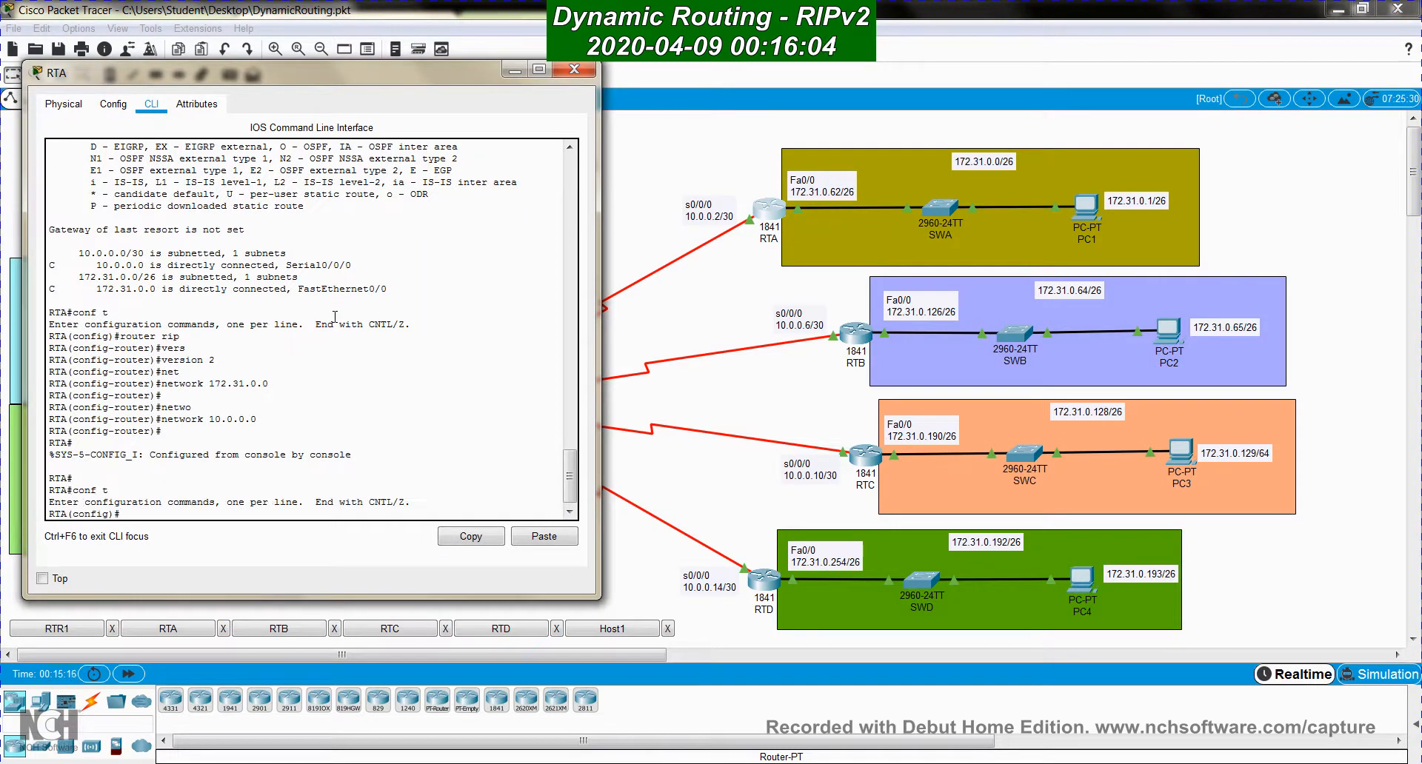
type("router i")
type("ip")
key("Return")
type("no au")
key("Tab")
key("Return")
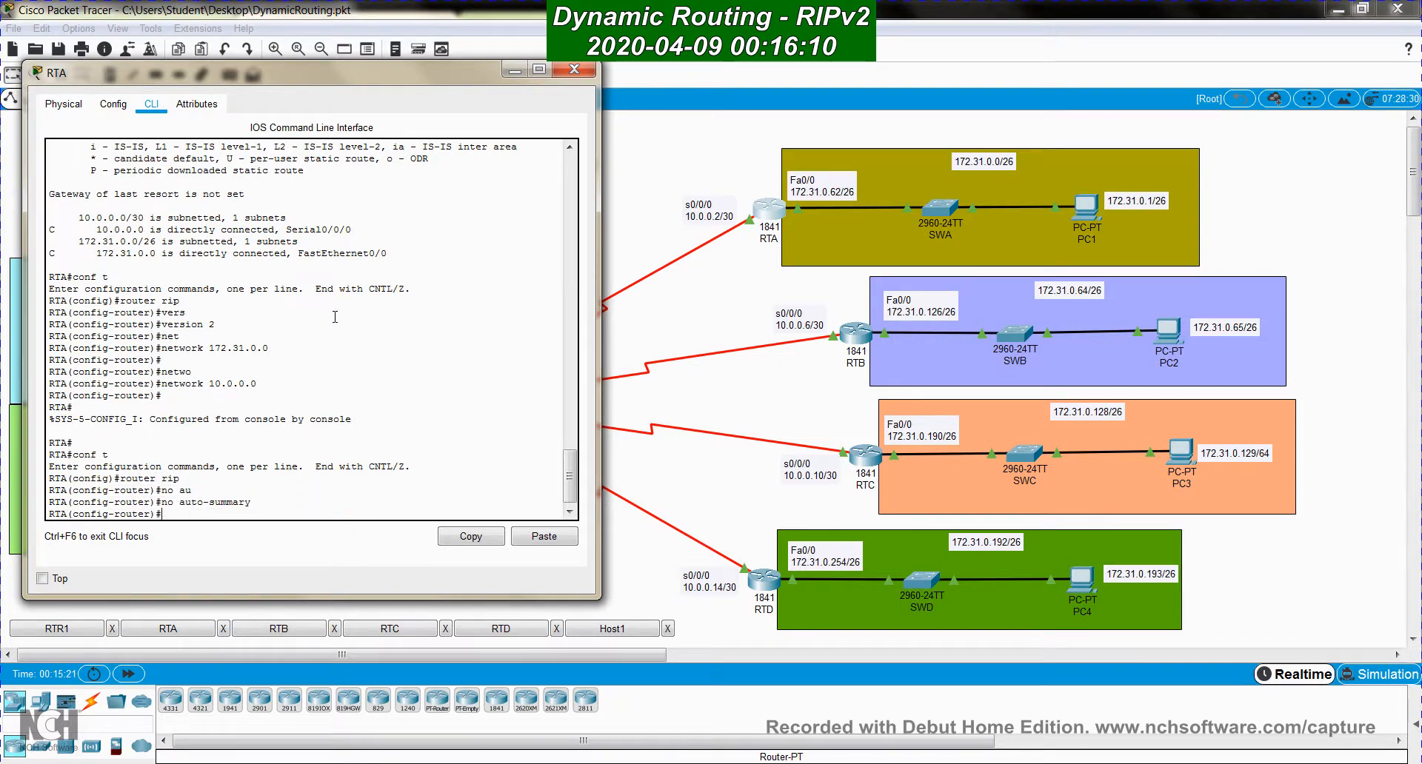
key("ctrl+z")
key("Return")
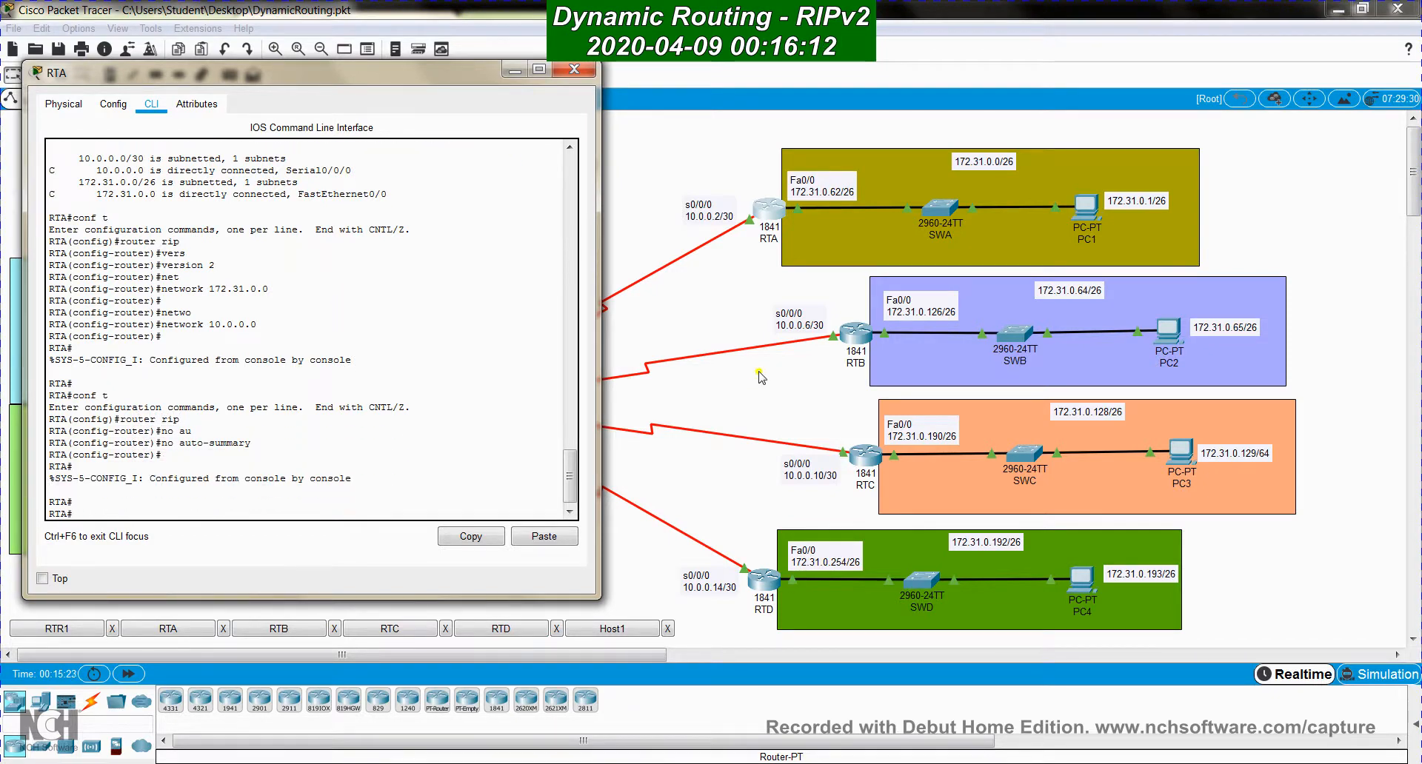
Disable automatic summarization in RTB's RIP configuration with no auto-summary
left_click(856, 335)
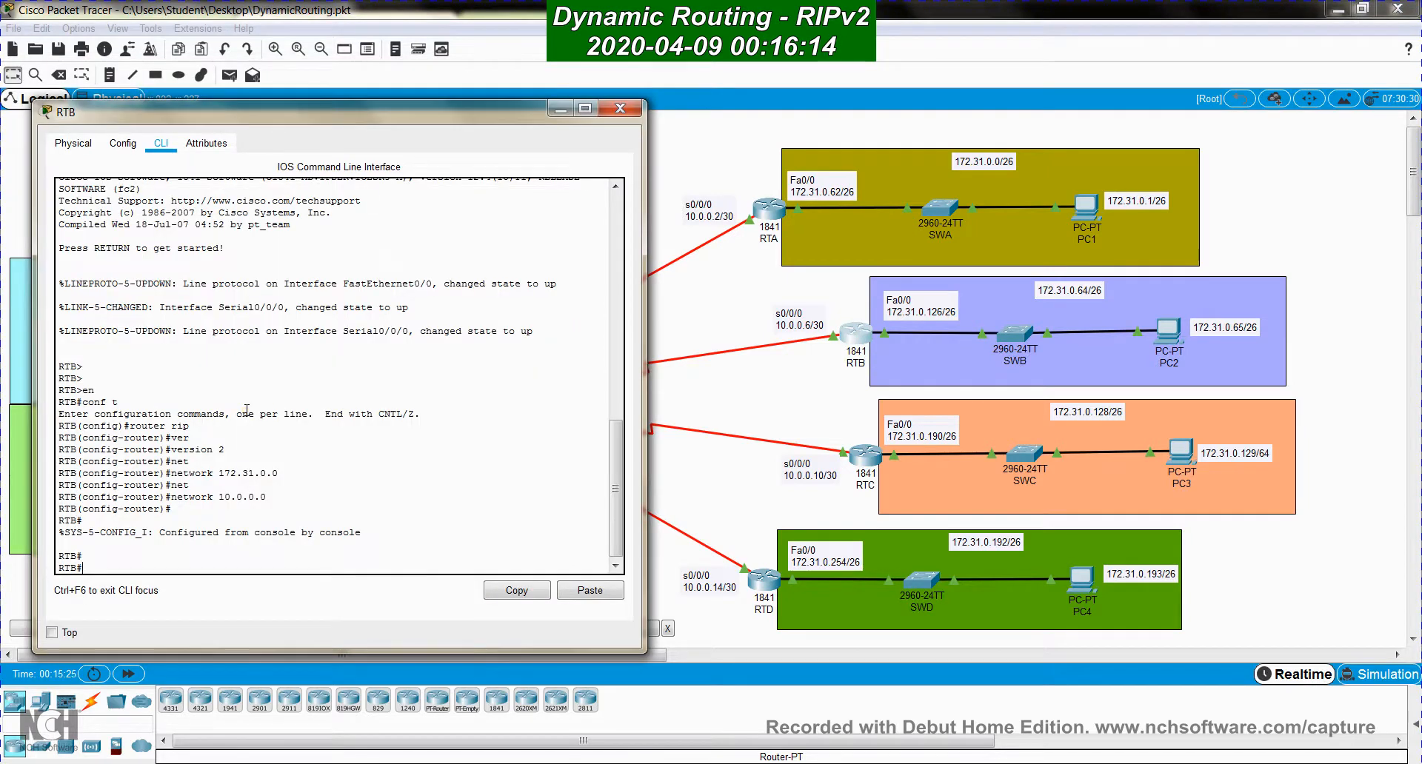
type("conf t")
key("Return")
type("ro")
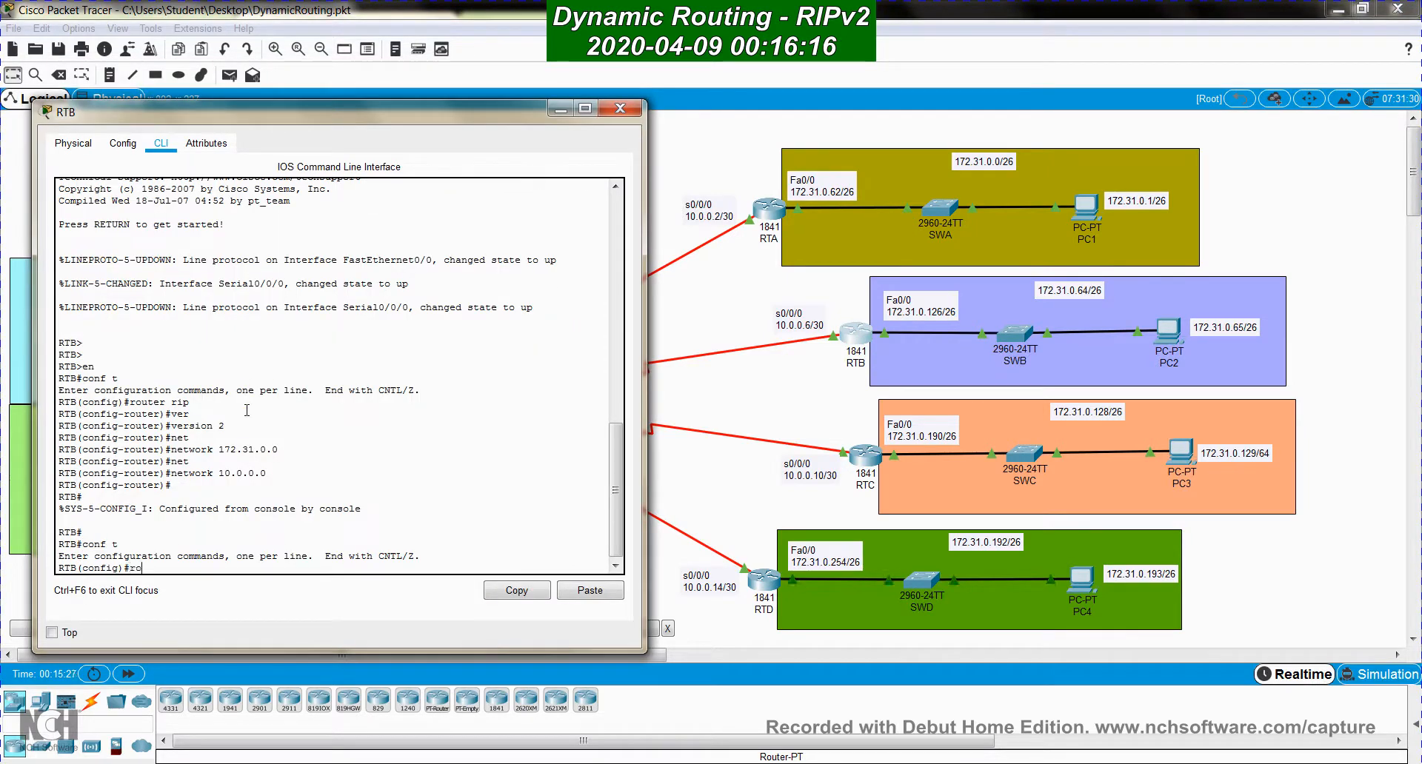
type("uter rip")
key("Return")
type("no")
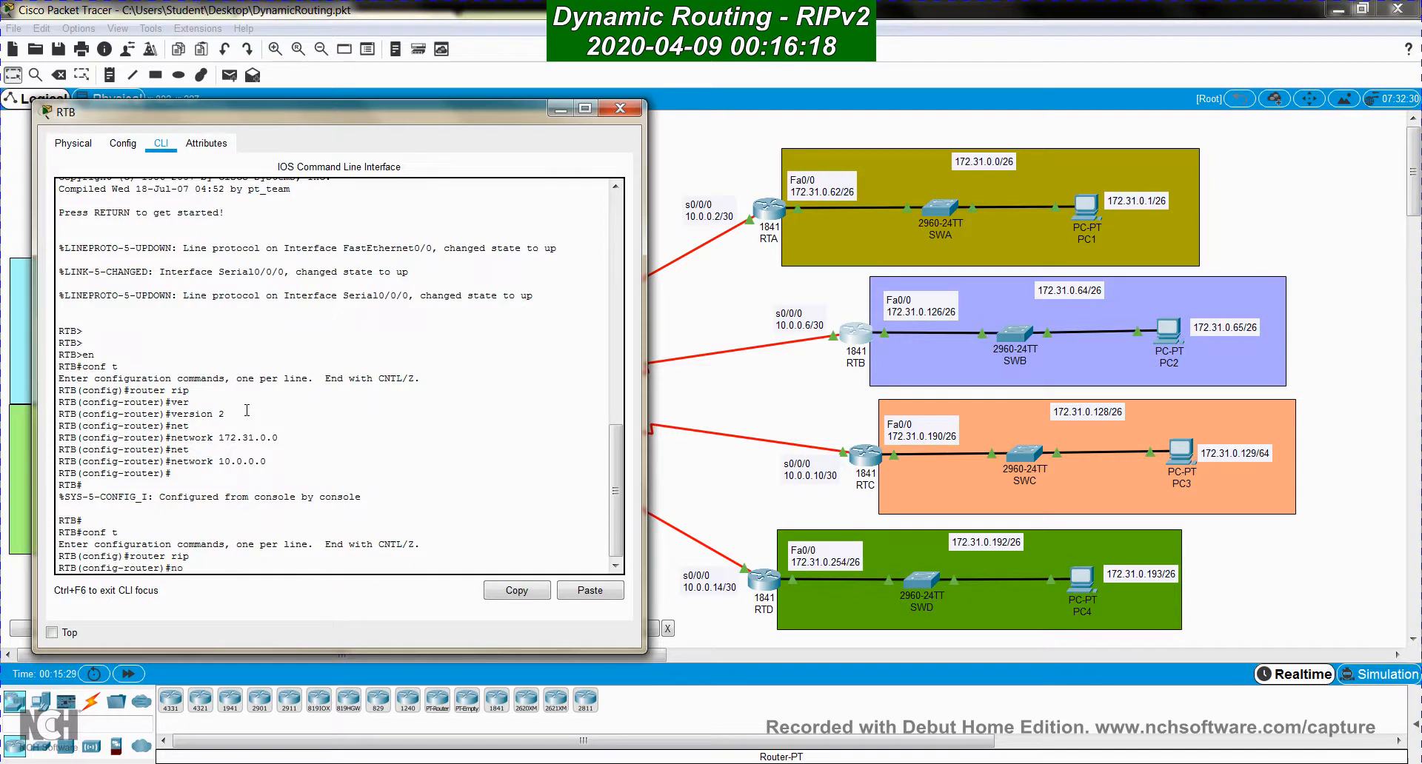
type(" au")
key("Tab")
key("Return")
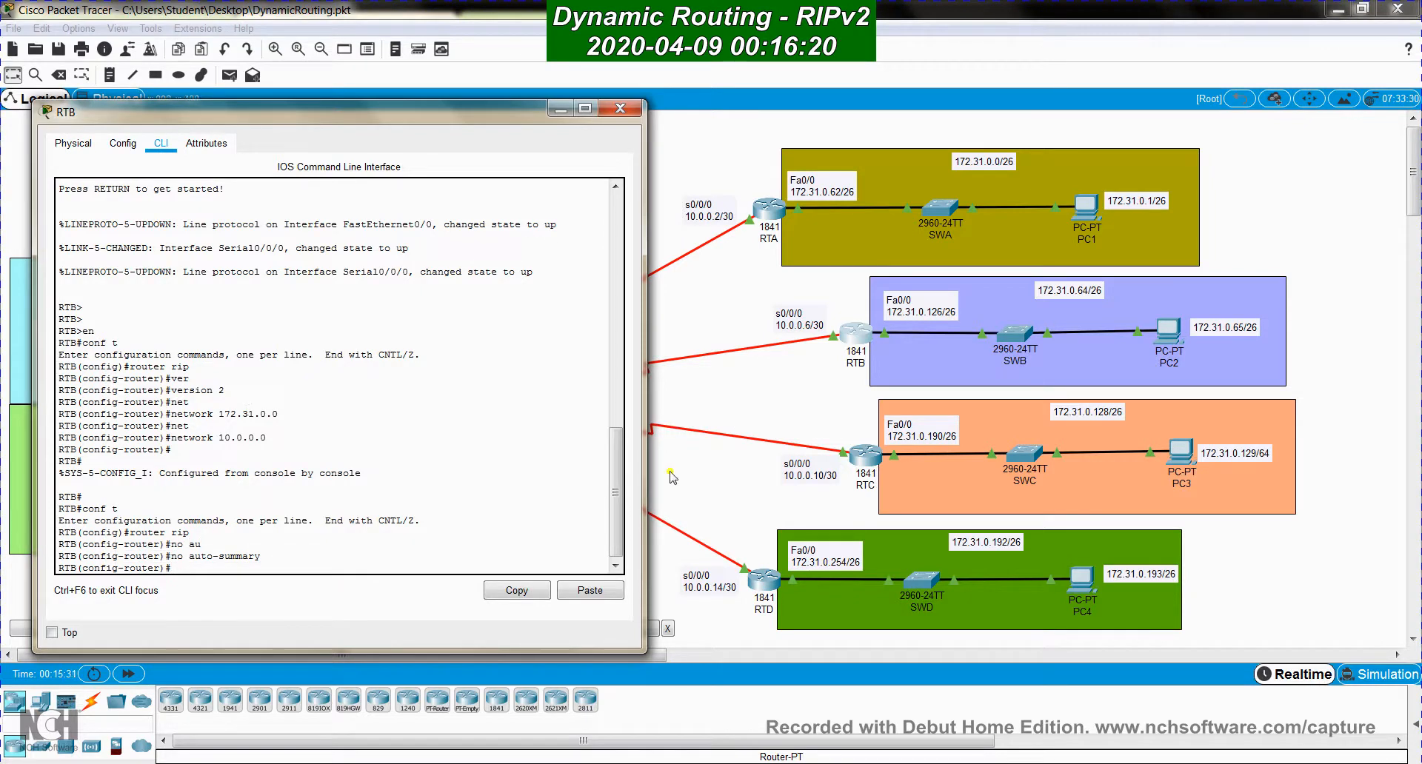
Disable automatic summarization in RTC's RIP configuration with no auto-summary
left_click(867, 457)
type("c")
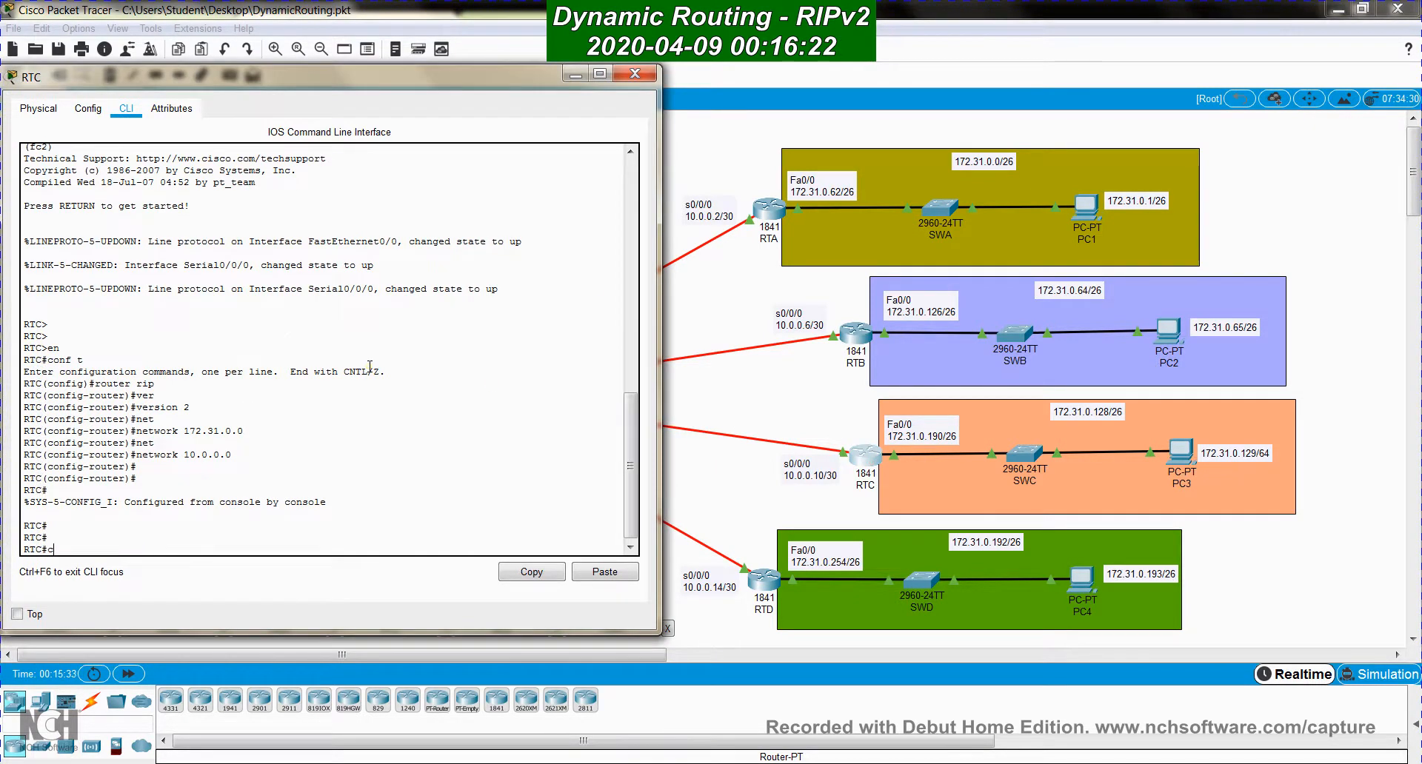
type("onf t")
key("Return")
type("router ri")
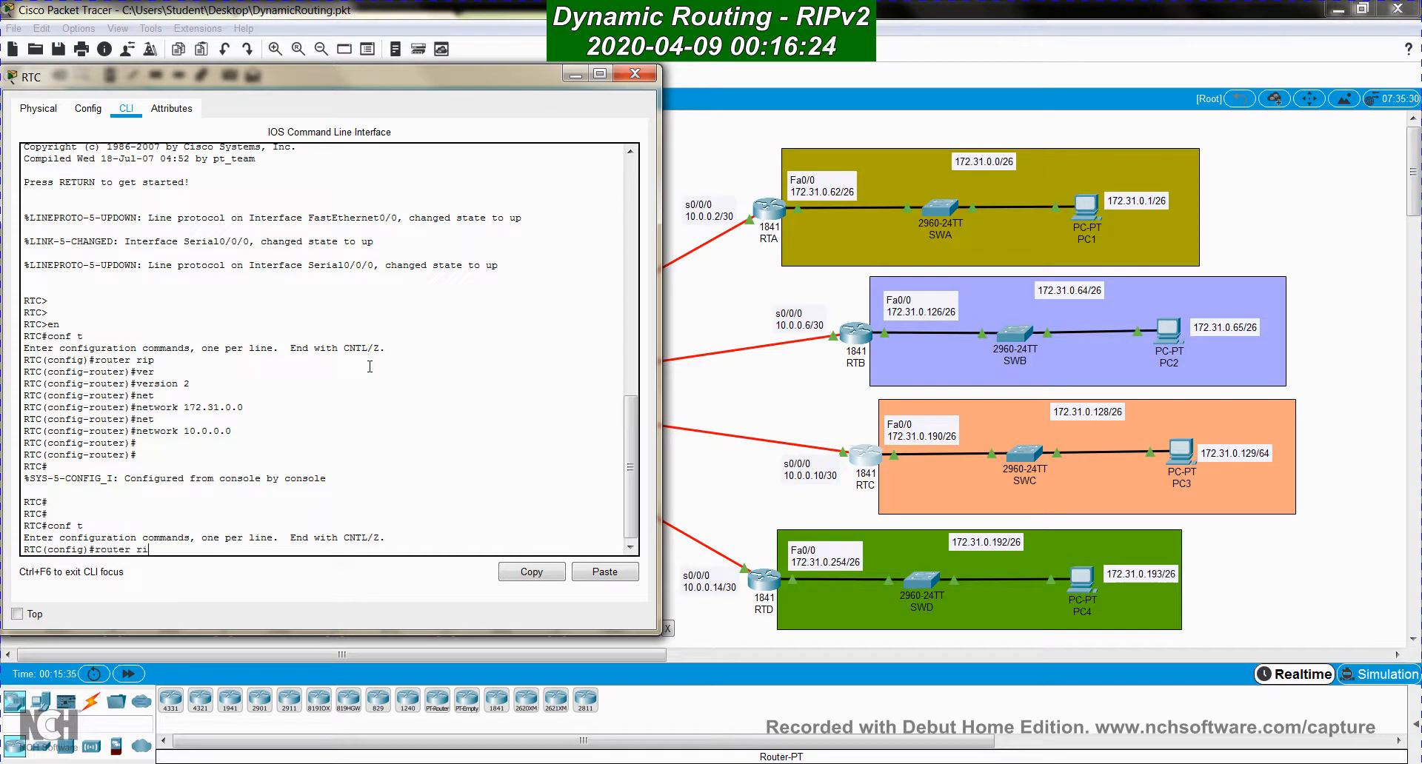
type("p")
key("Return")
type("no au")
key("Tab")
key("Return")
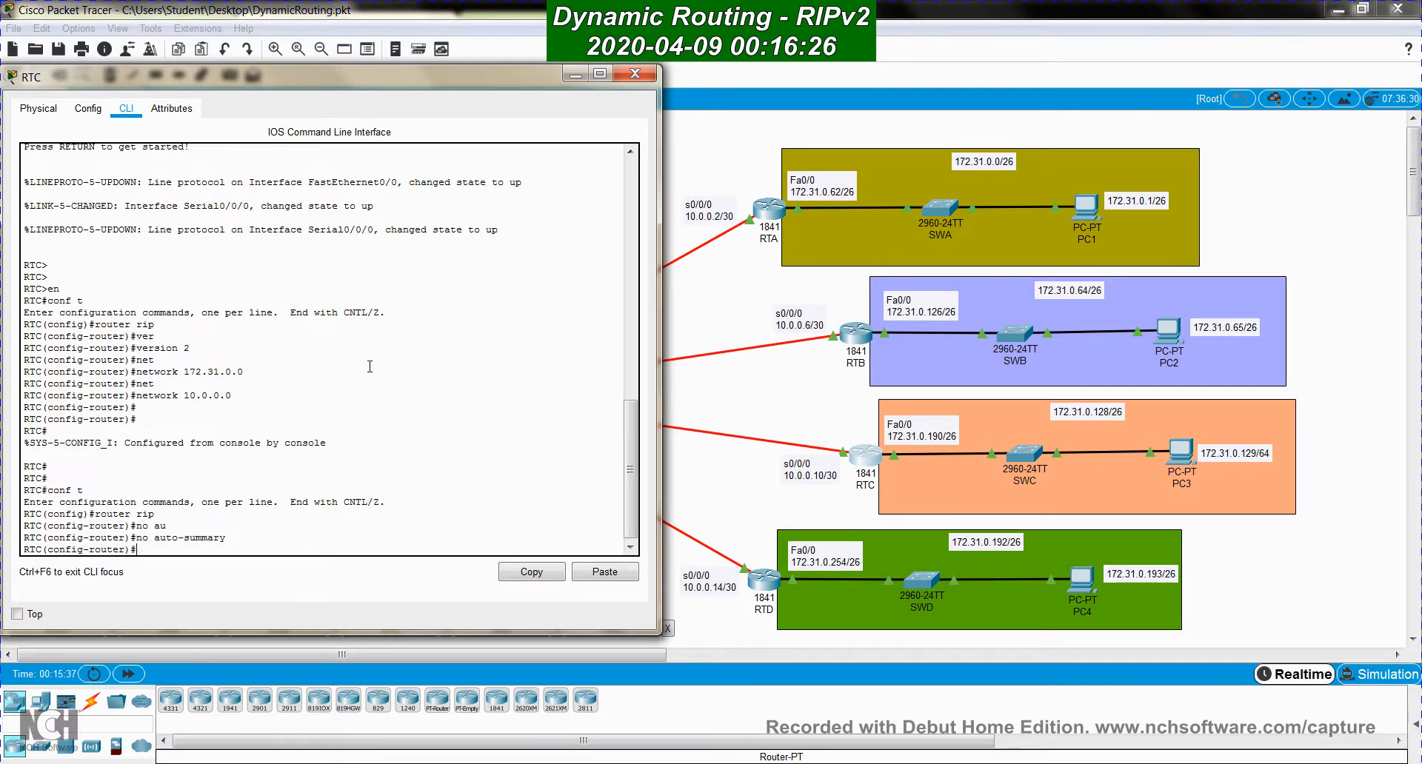
Disable automatic summarization in RTD's RIP configuration with no auto-summary and return to privileged EXEC mode
left_click(746, 580)
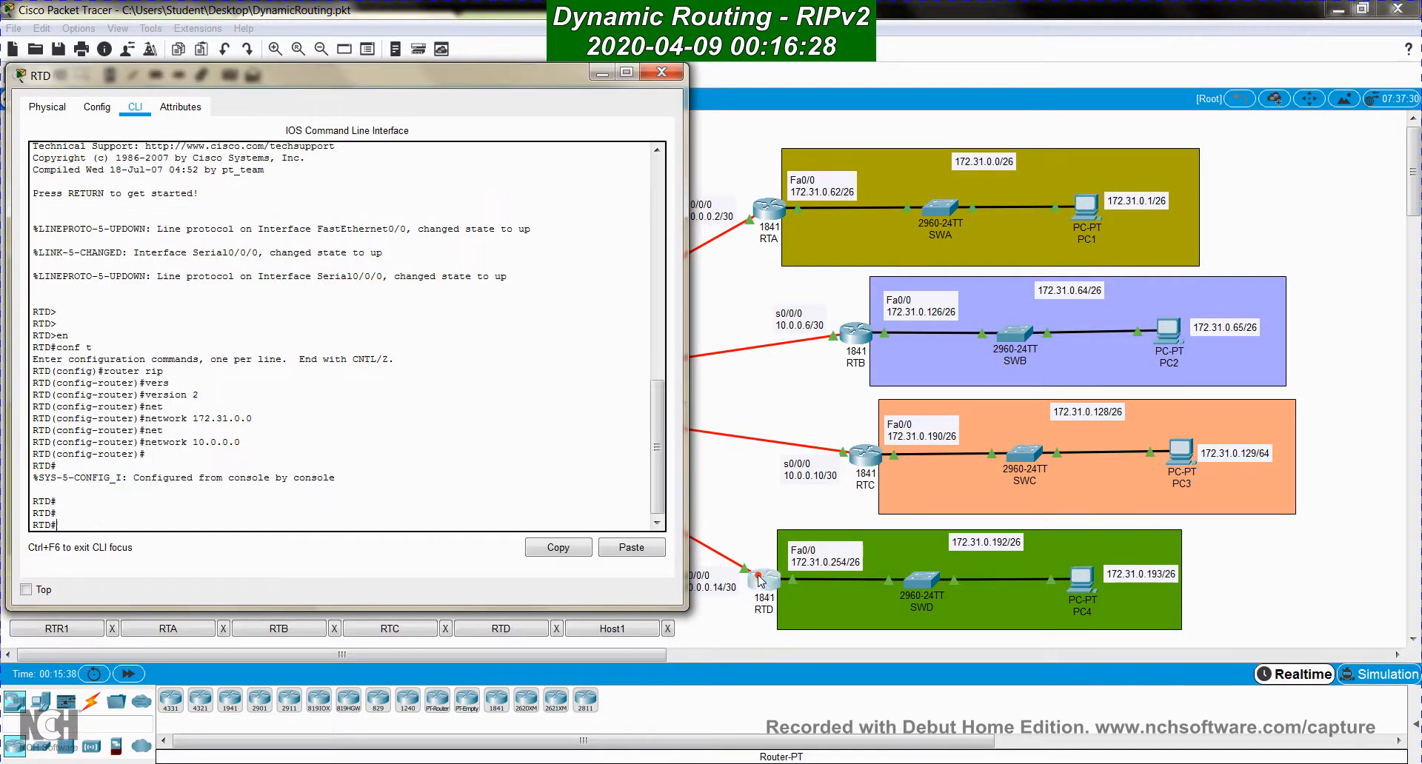
type("conf t")
key("Return")
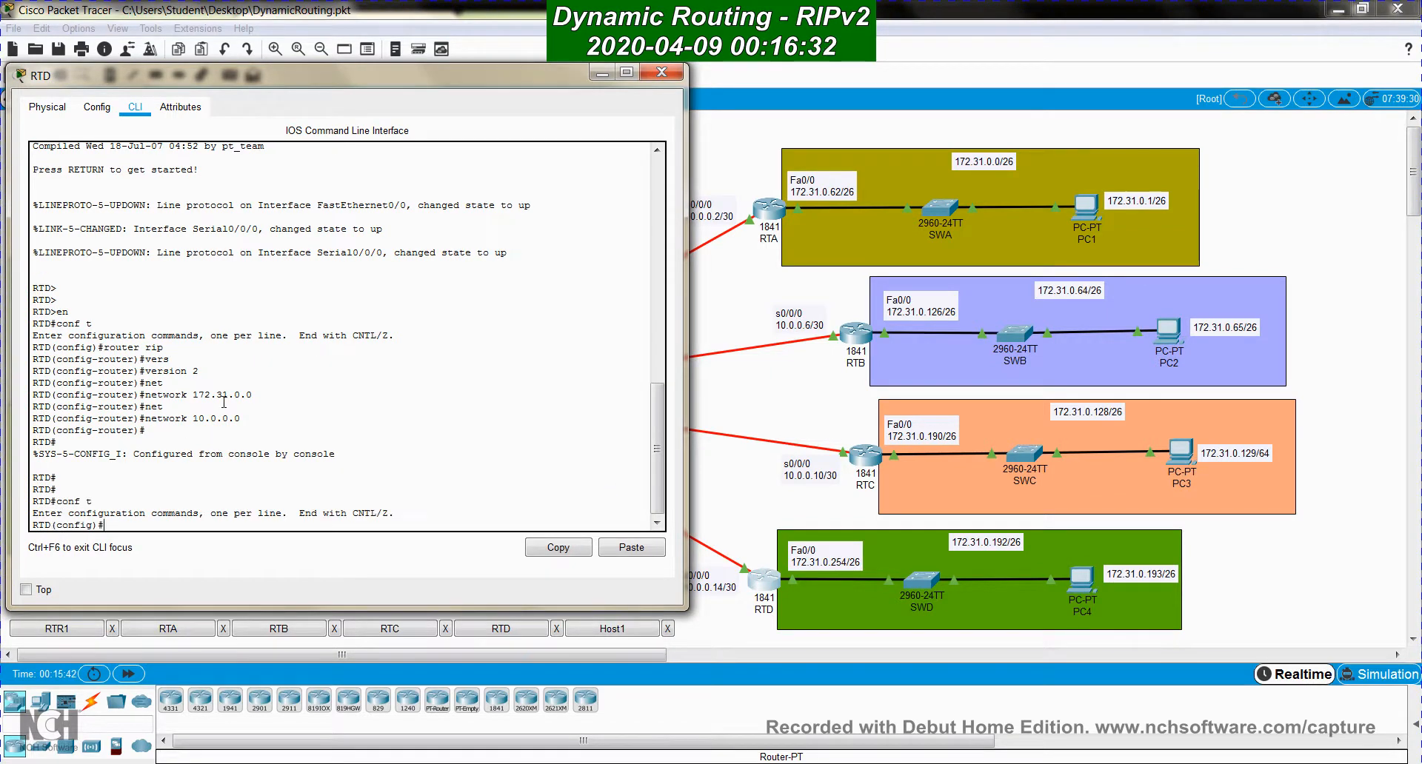
type("router rip")
key("Return")
type("no au")
key("Tab")
key("Return")
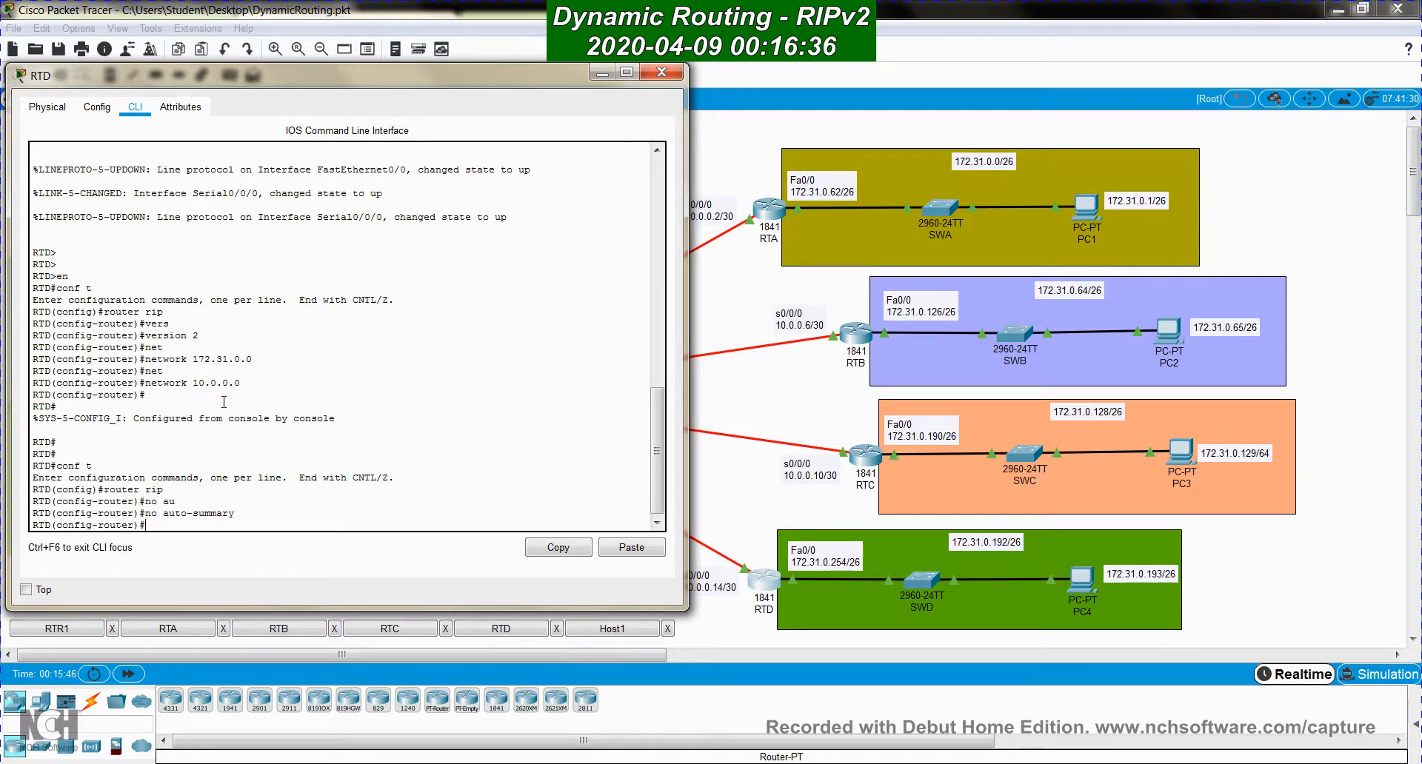
key("ctrl+z")
left_click(781, 404)
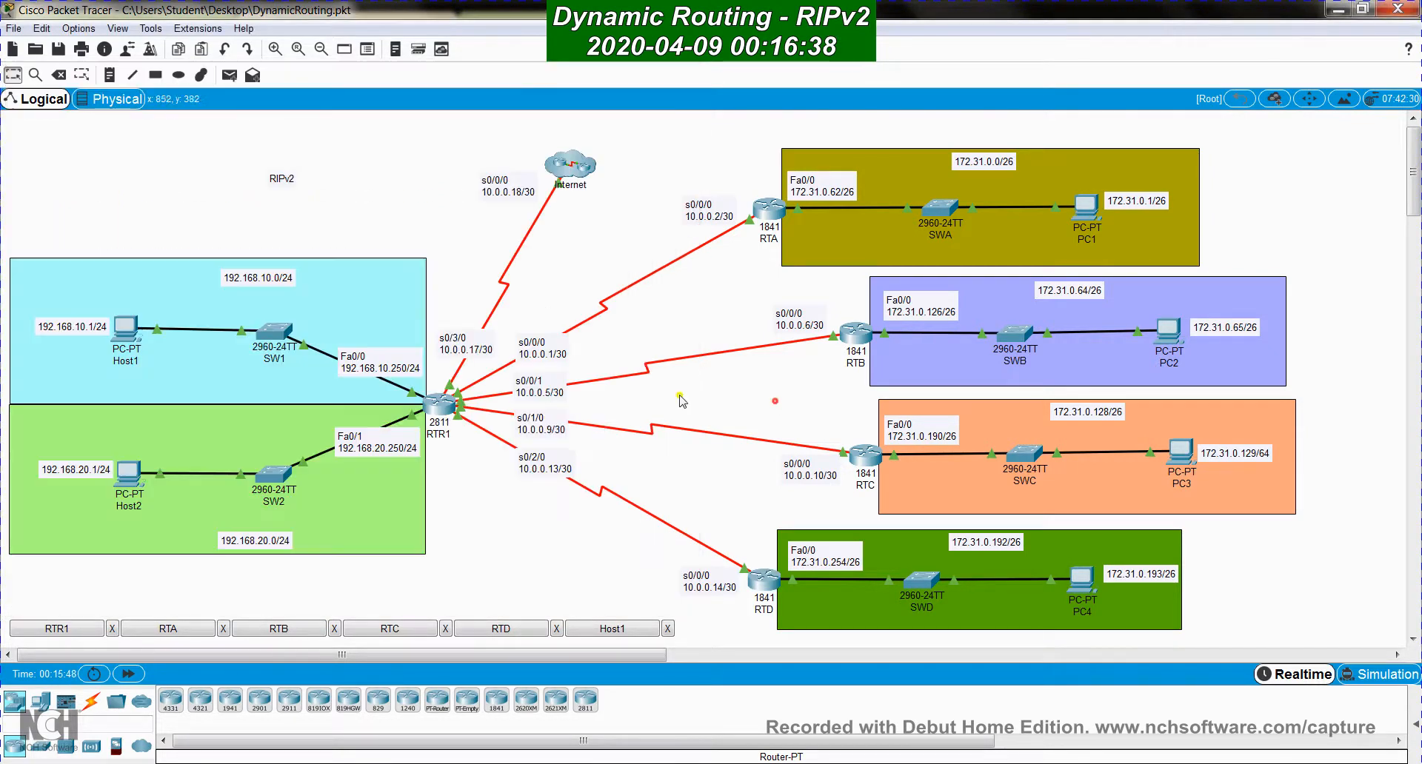
Display the full routing table on RTR1 with sh ip route
left_click(451, 404)
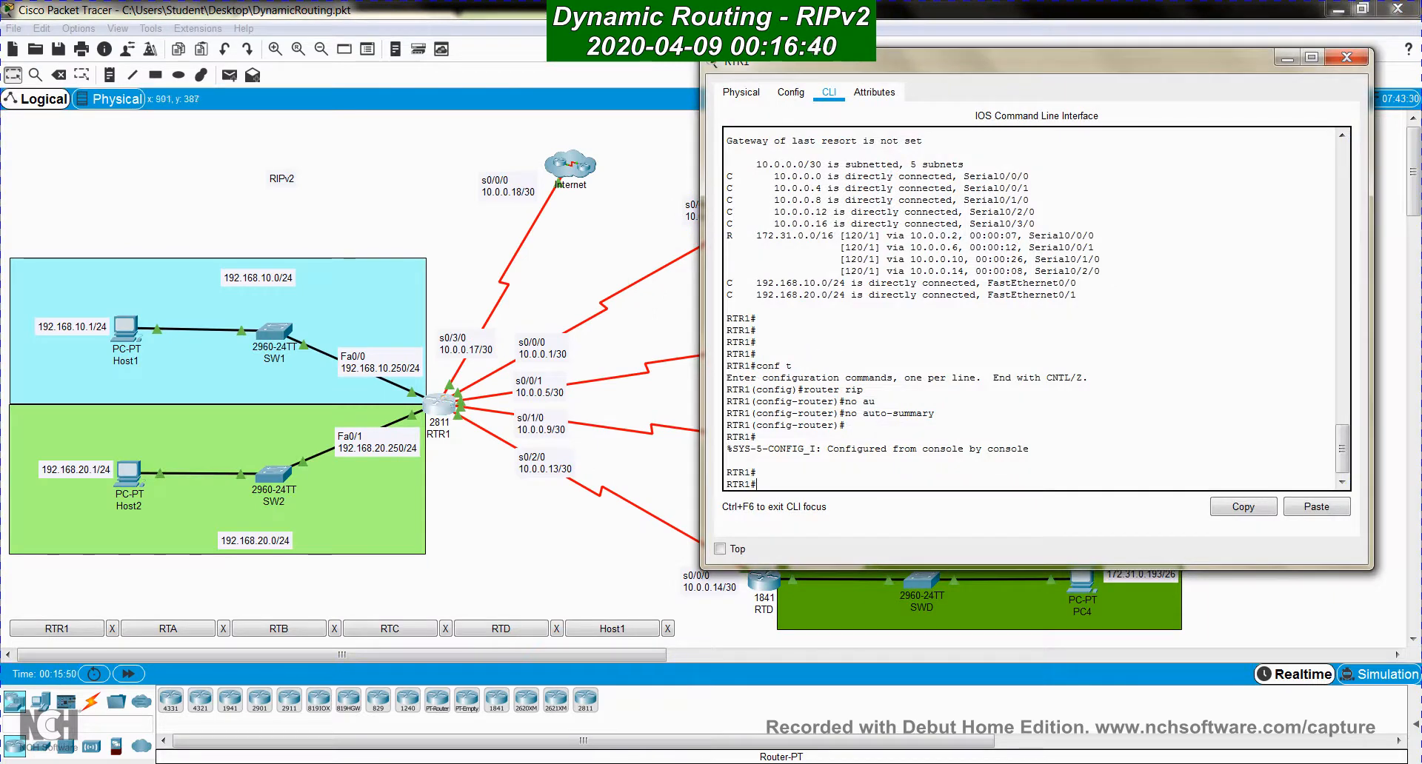
key("Return")
key("Return")
key("Return")
type("sh ip route")
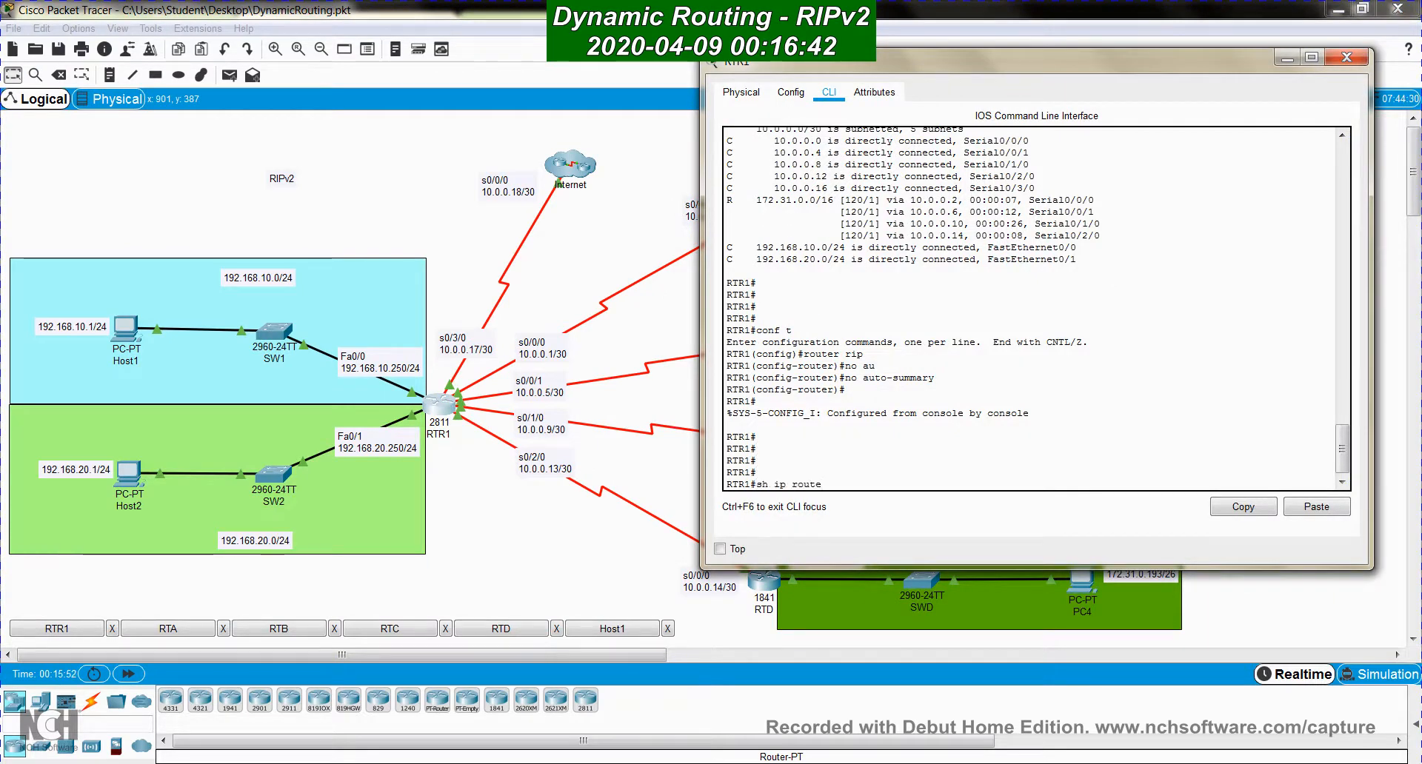
key("Return")
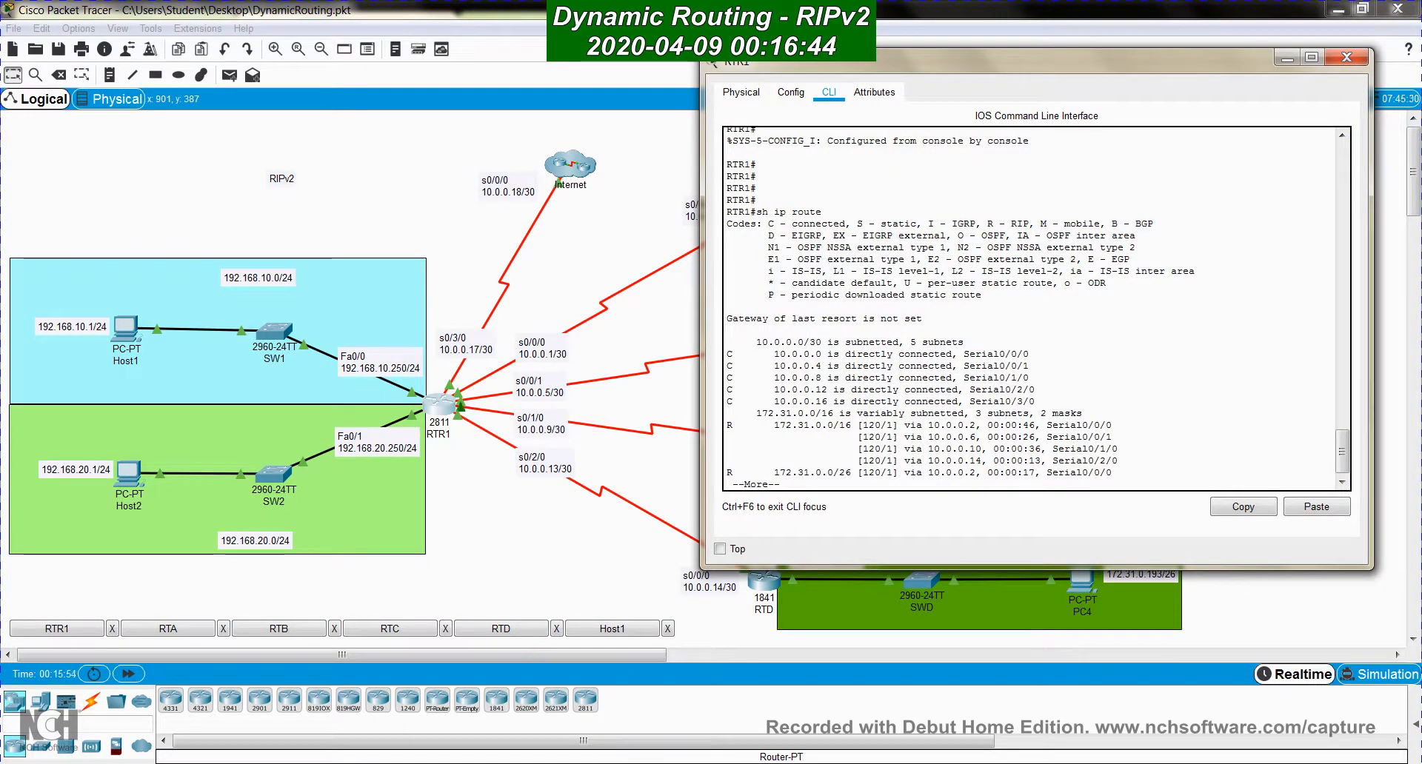
key("space")
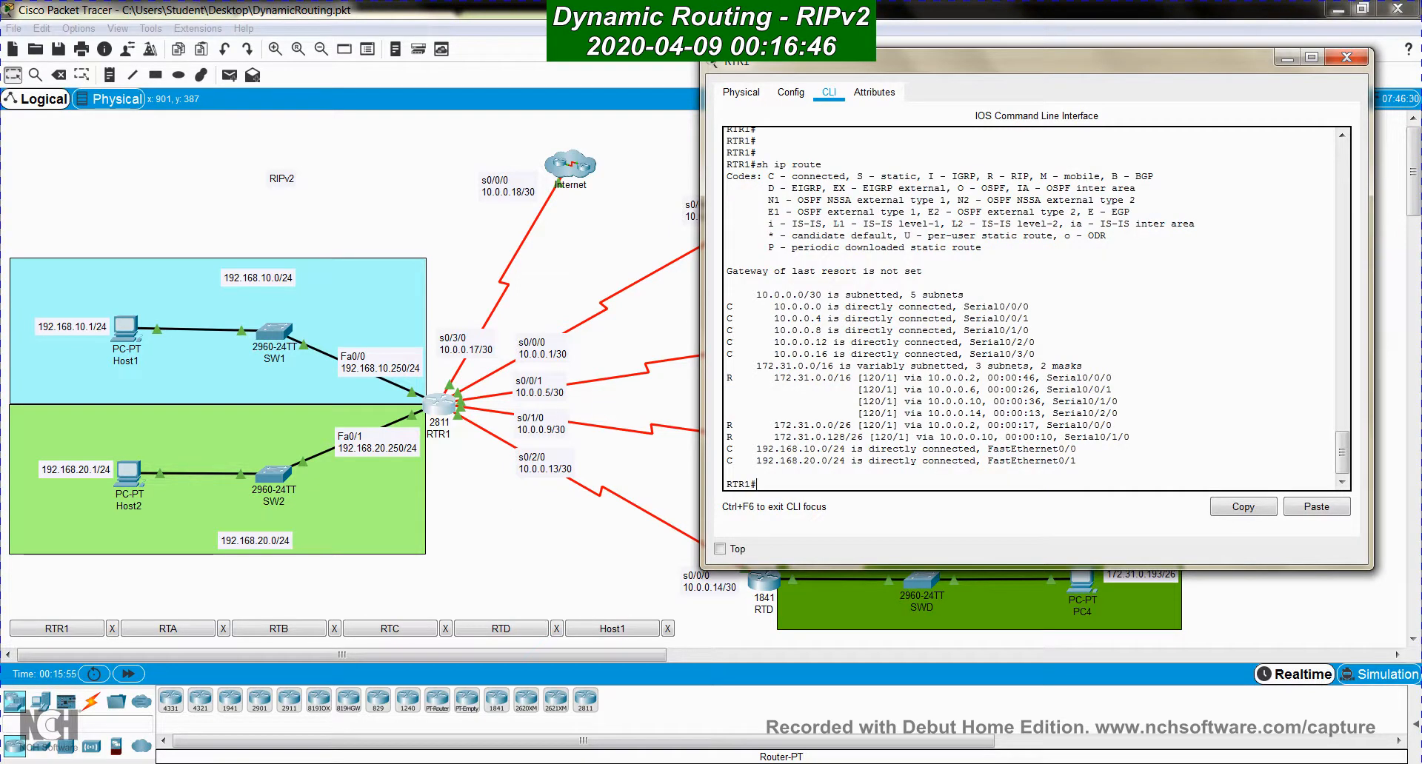
Clear all entries from RTR1's routing table with clear ip route *
type("clear i p rou")
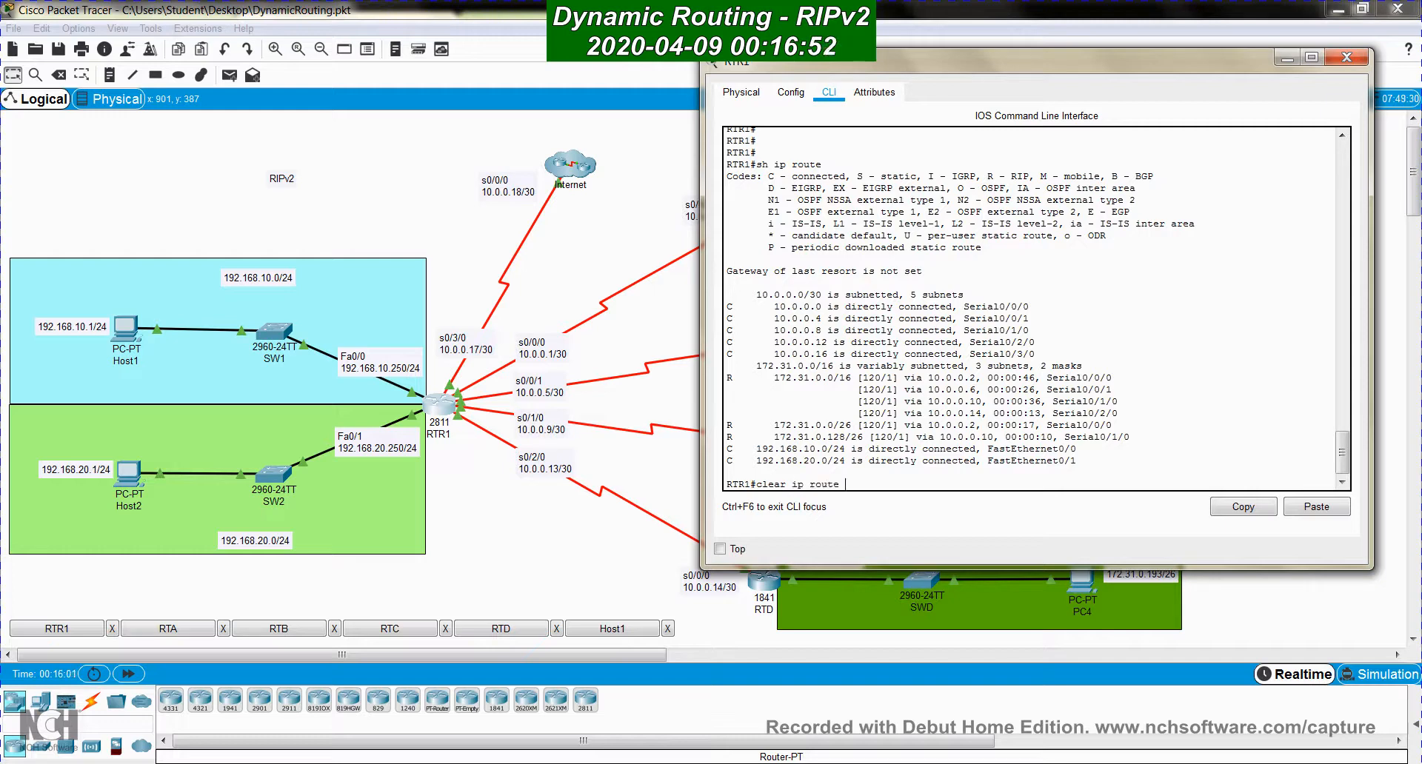
type("te")
key("Return")
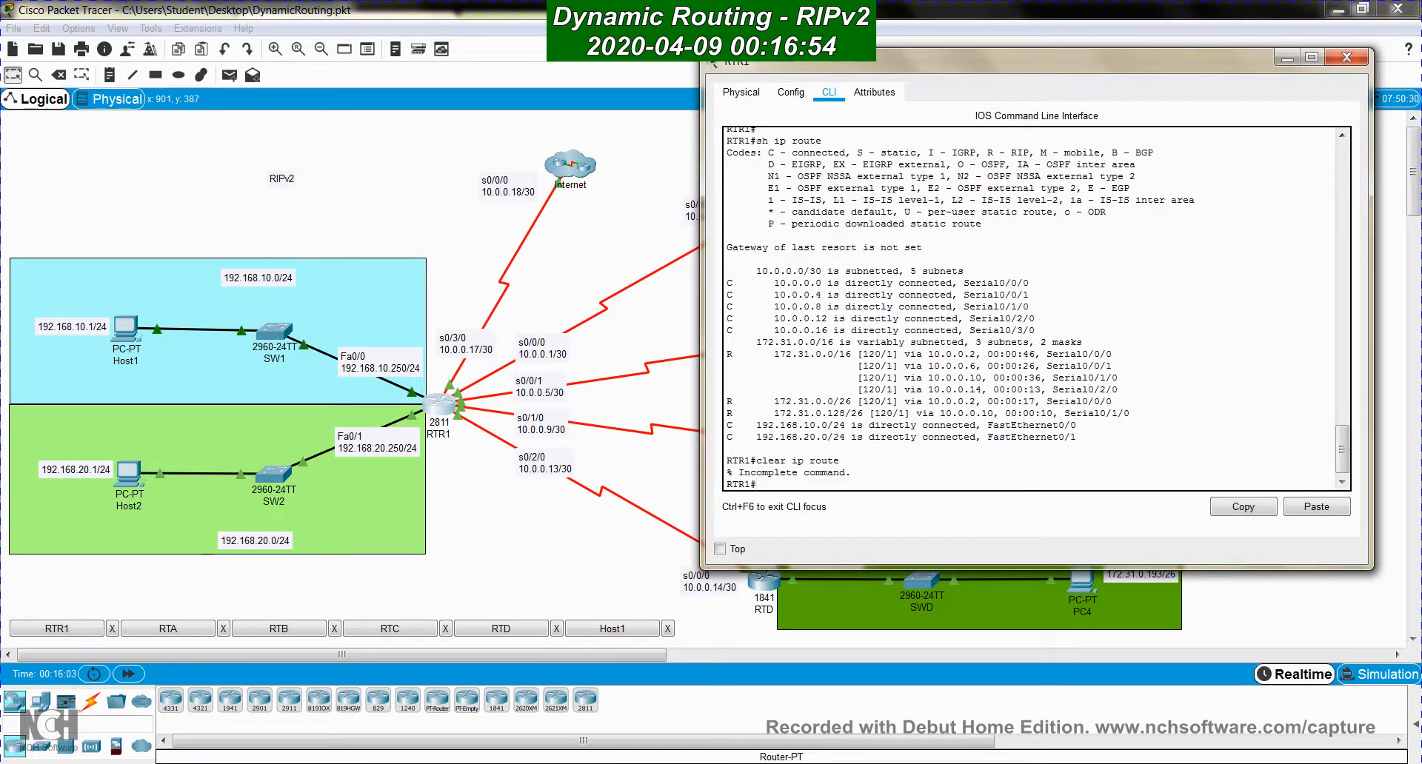
key("Up")
type("*")
key("Return")
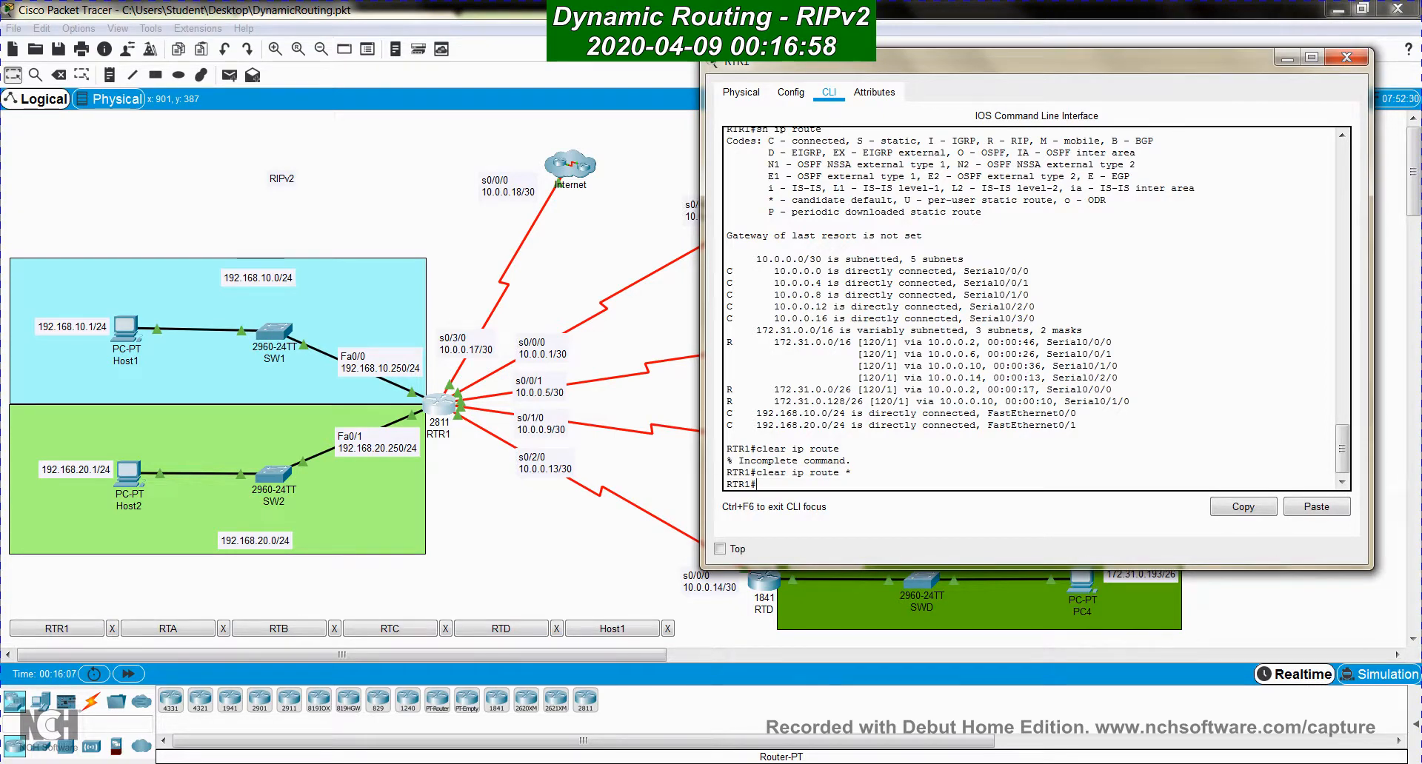
key("Return")
key("Return")
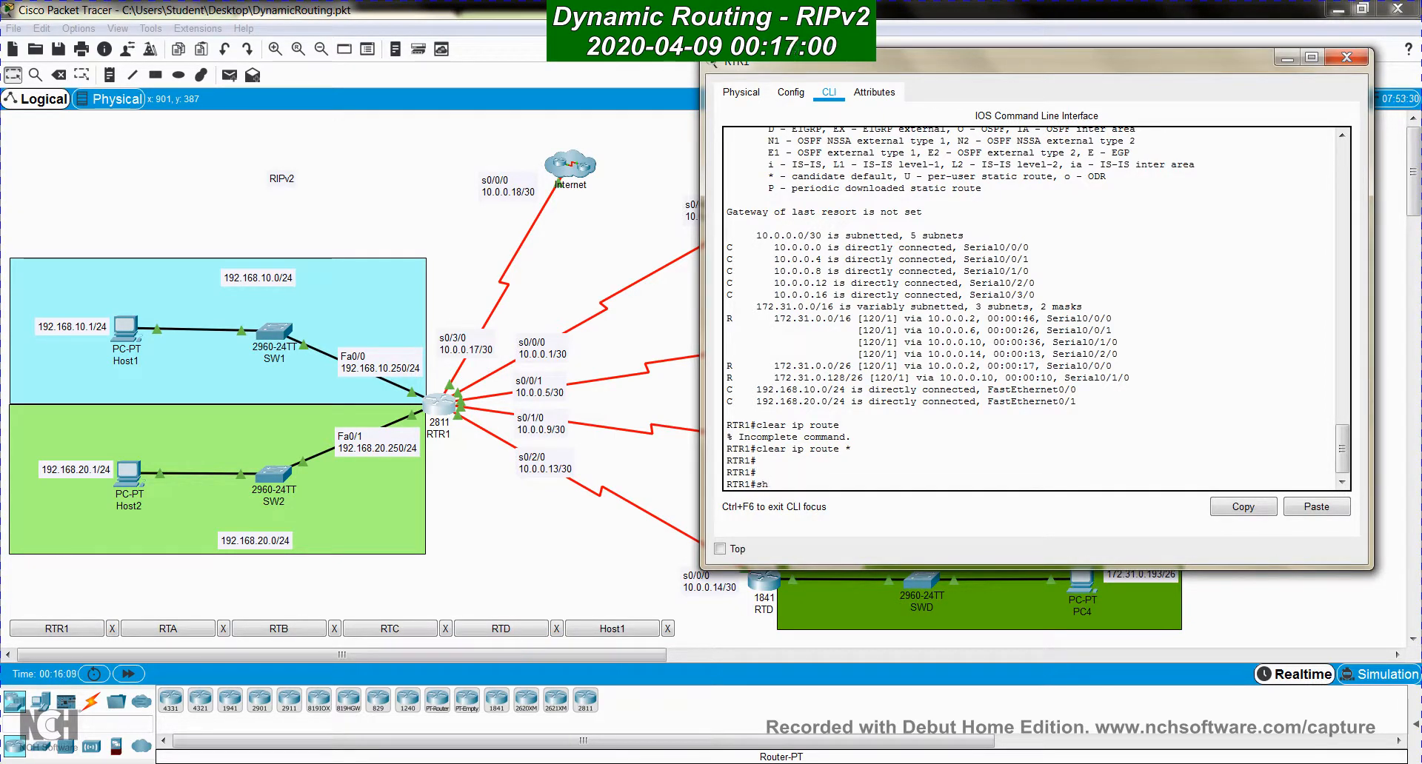
Display RTR1's rebuilt routing table with sh ip route, followed by only its RIP routes with sh ip route rip
type("sh")
key("BackSpace")
type("sh ip route")
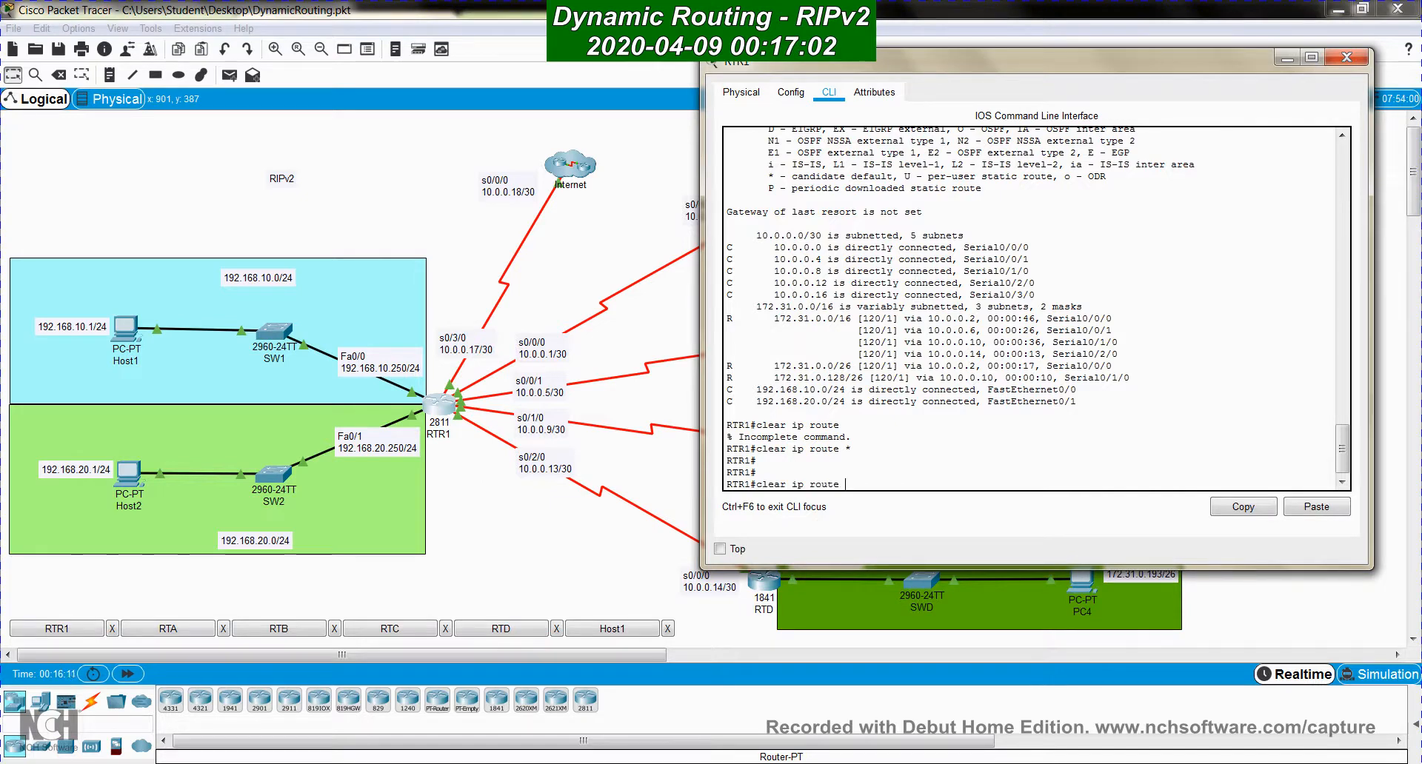
key("Return")
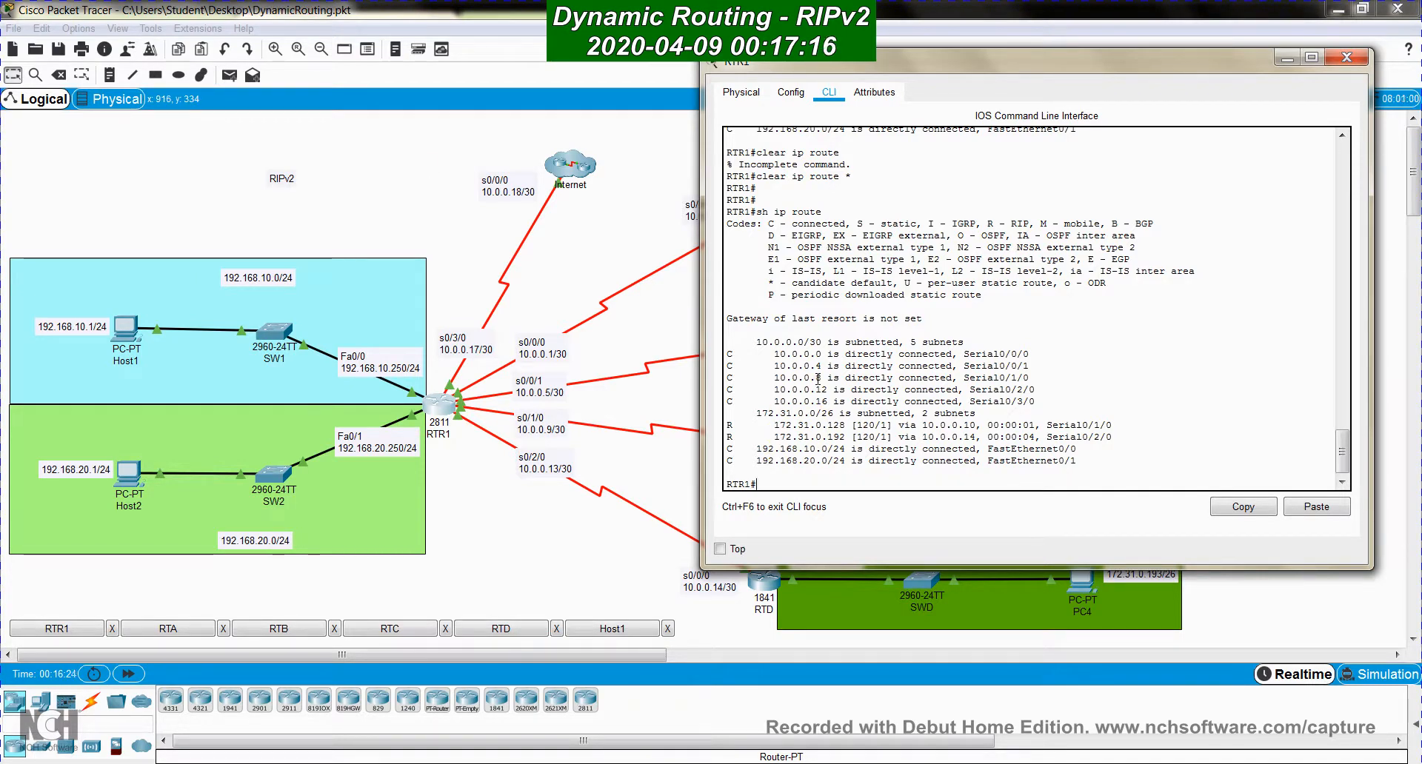
key("Up")
type("rip")
key("Return")
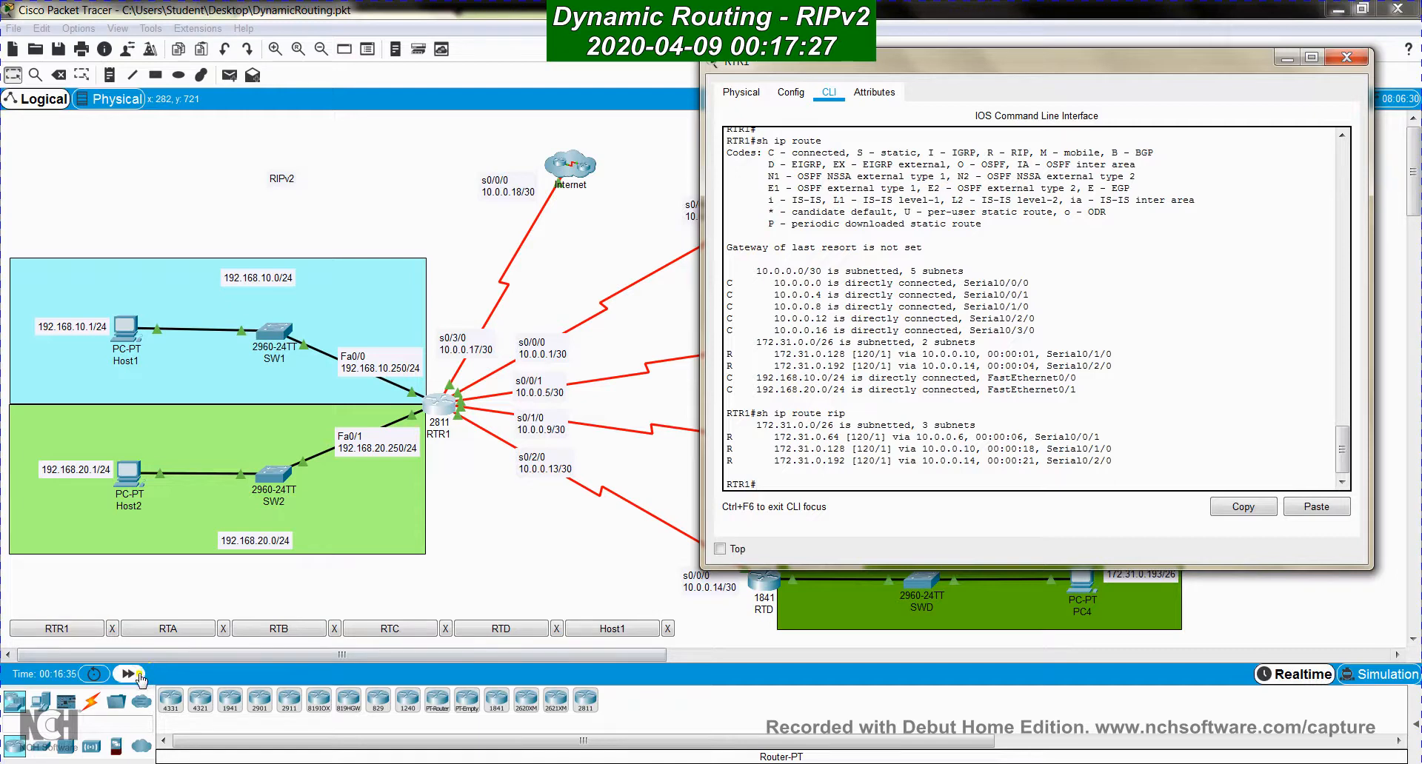
Fast-forward the simulation time and list RTR1's RIP routes again with sh ip route rip
left_click(128, 674)
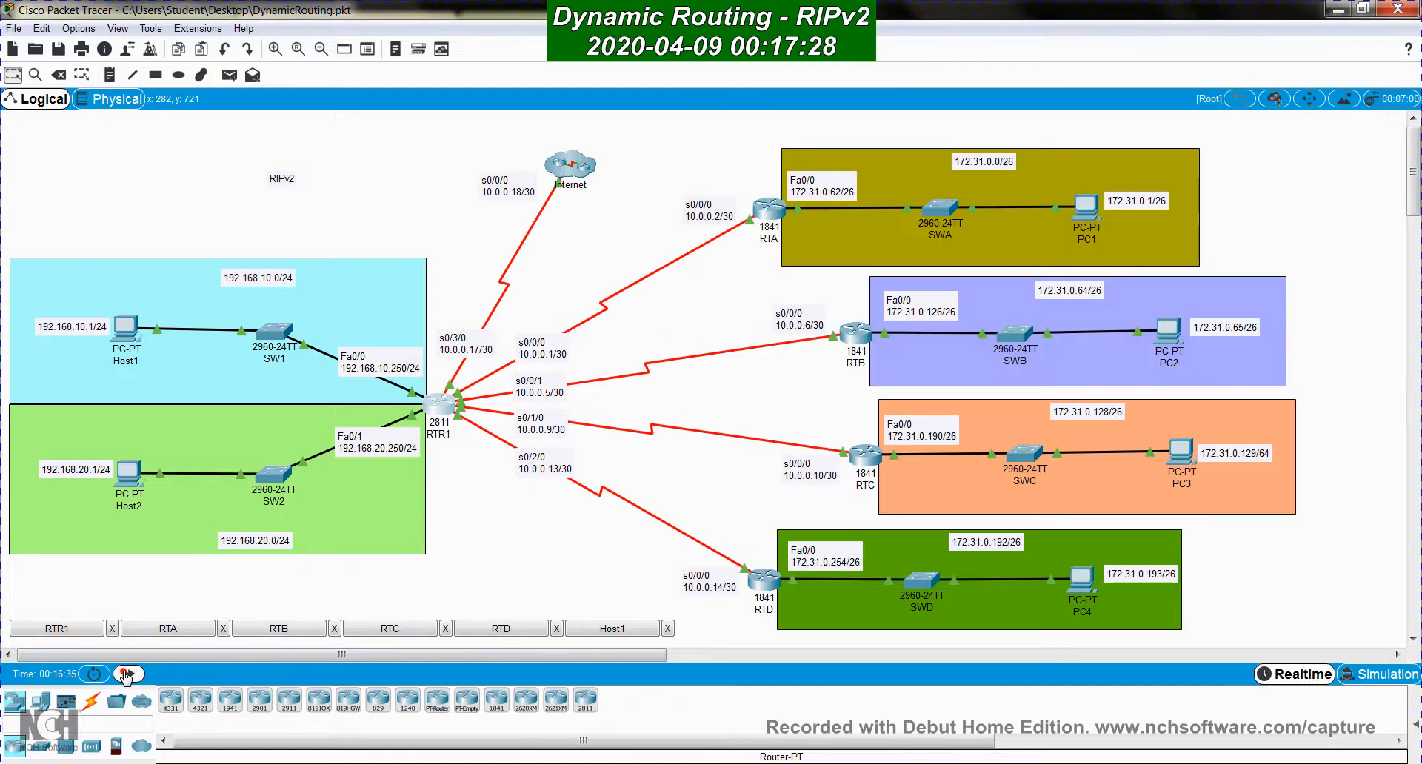
left_click(127, 674)
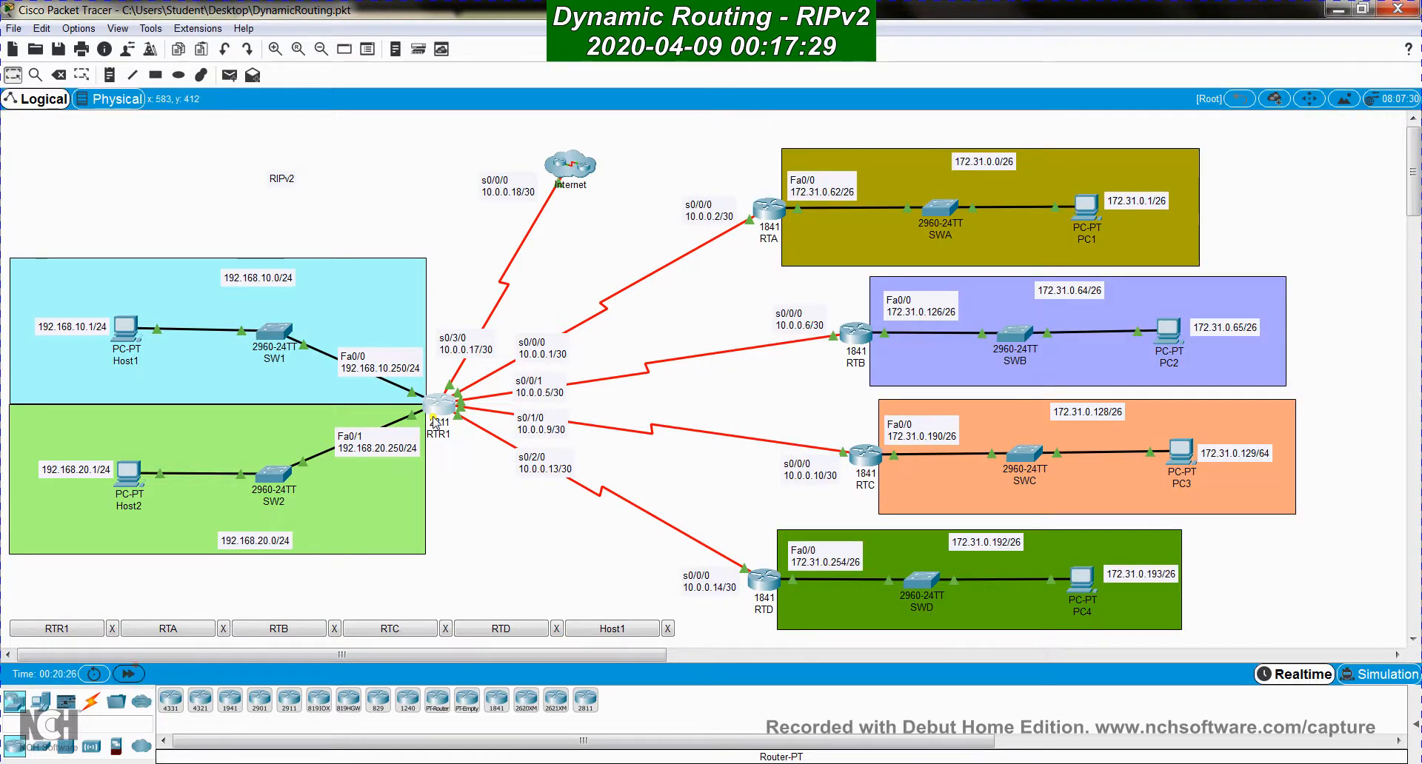
left_click(439, 407)
left_click(909, 368)
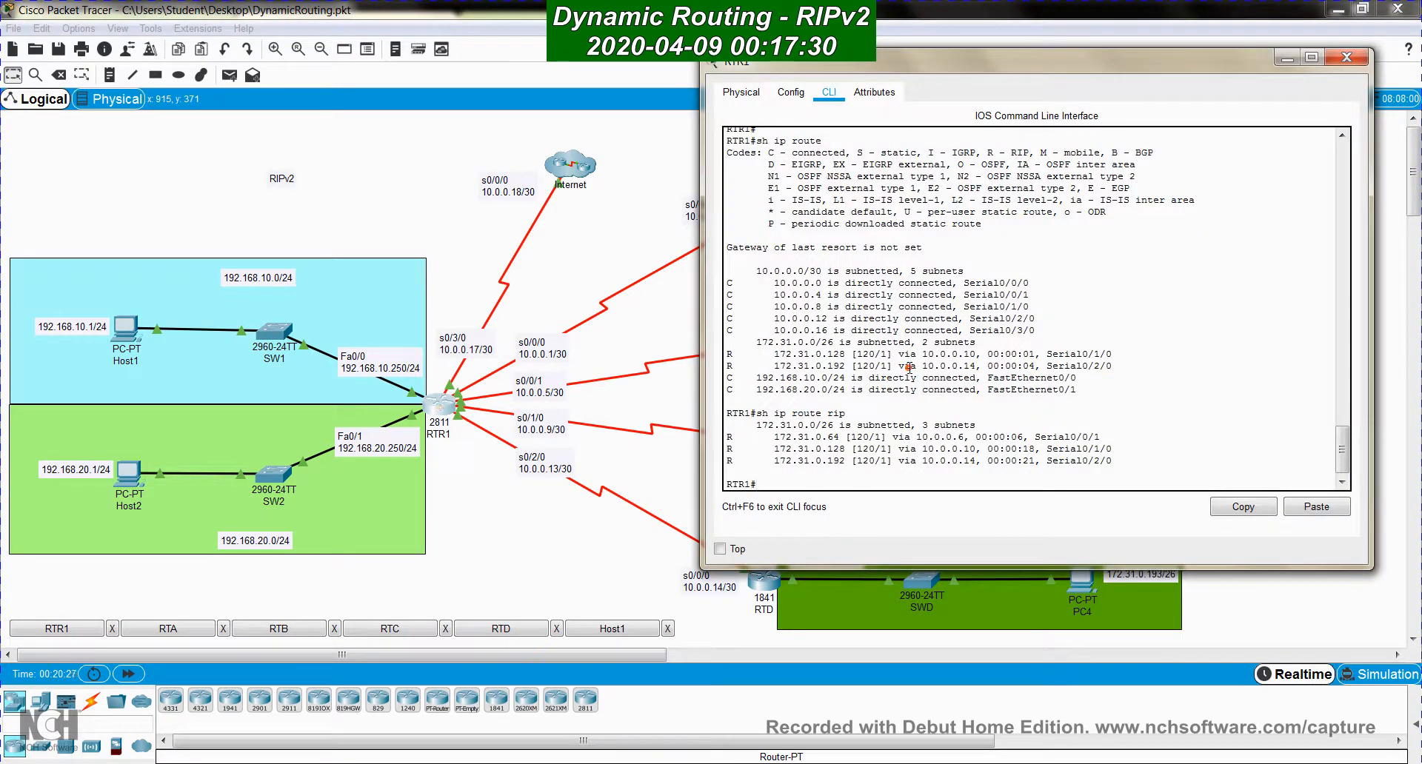
key("Up")
key("Return")
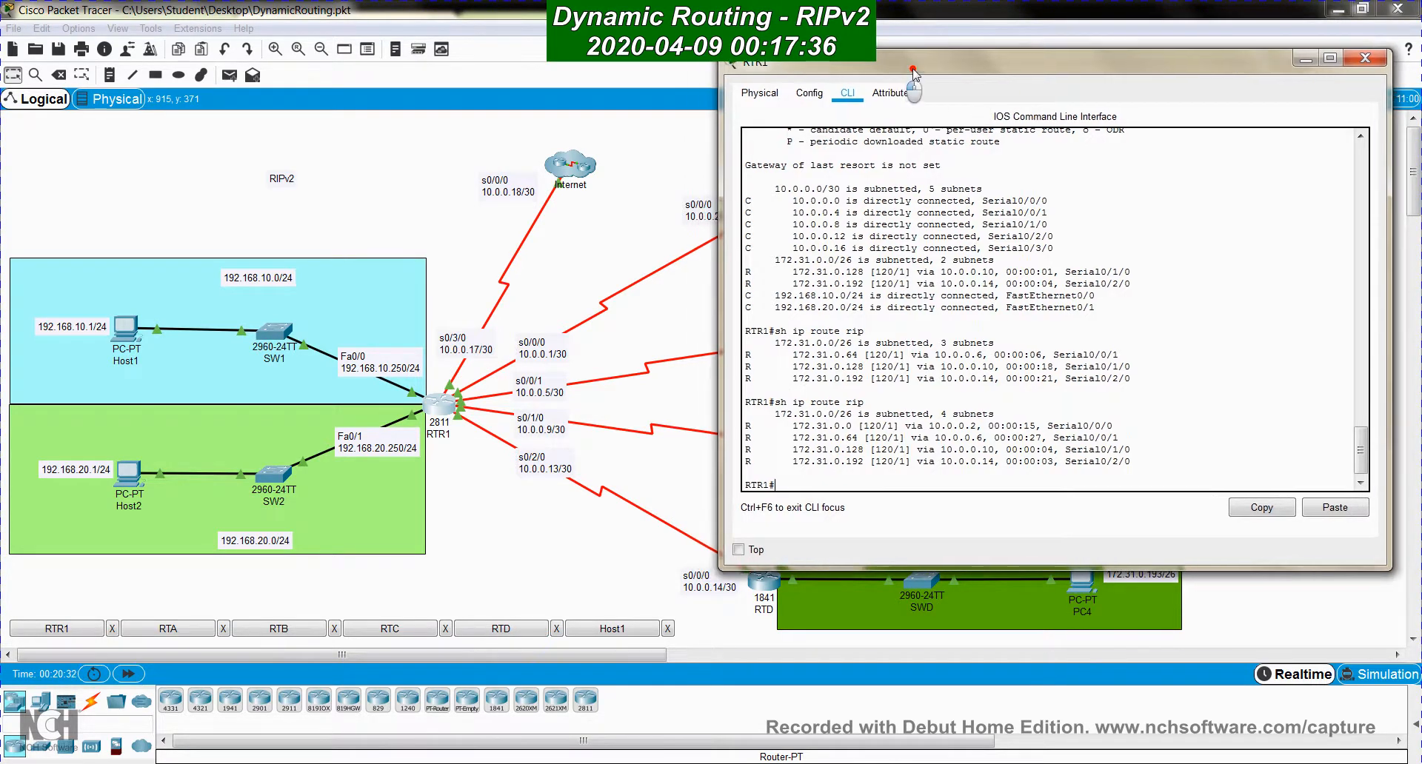
Compare each subnet and next-hop address in RTR1's latest RIP route list with the branch routers in the topology
mouse_move(895, 69)
left_mouse_down()
mouse_move(914, 68)
mouse_move(217, 58)
left_mouse_up()
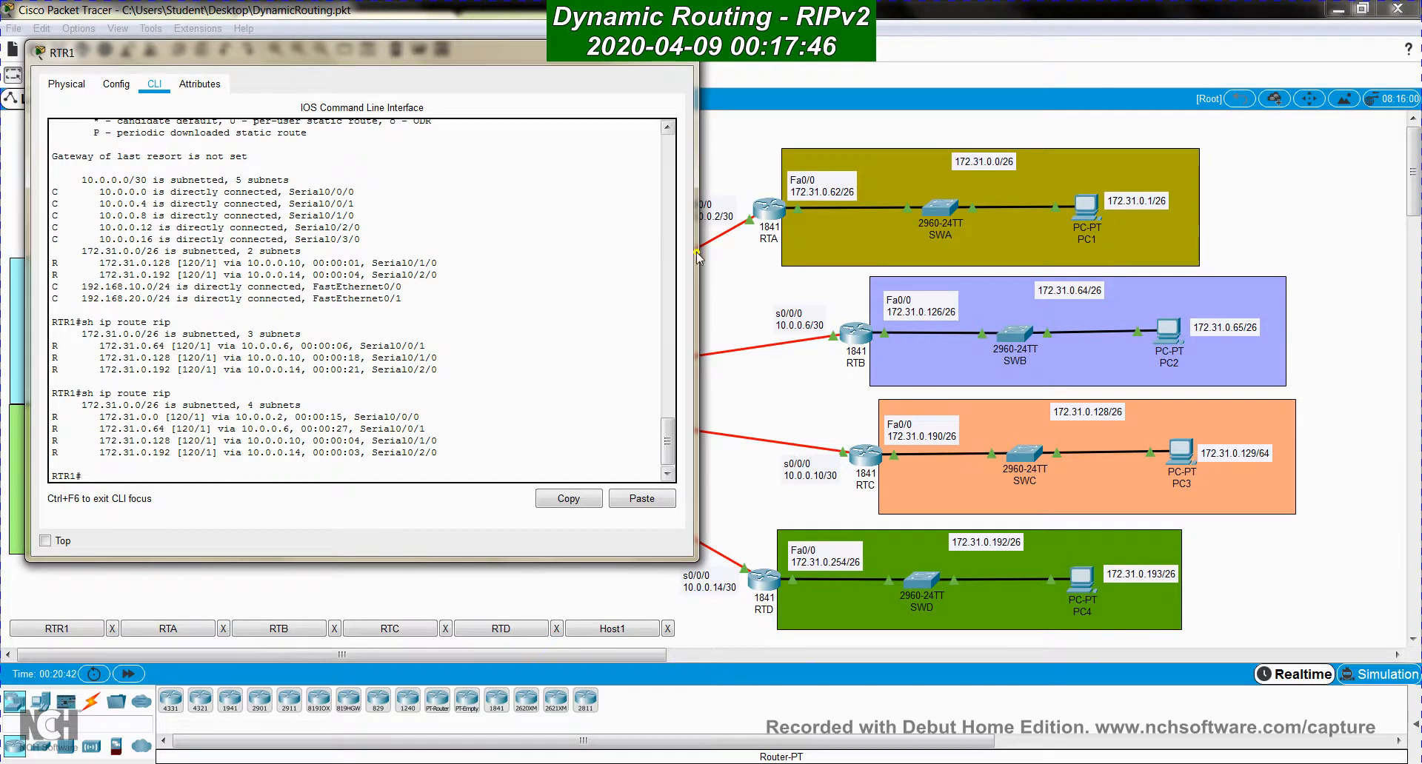
left_click_drag(541, 51, 475, 57)
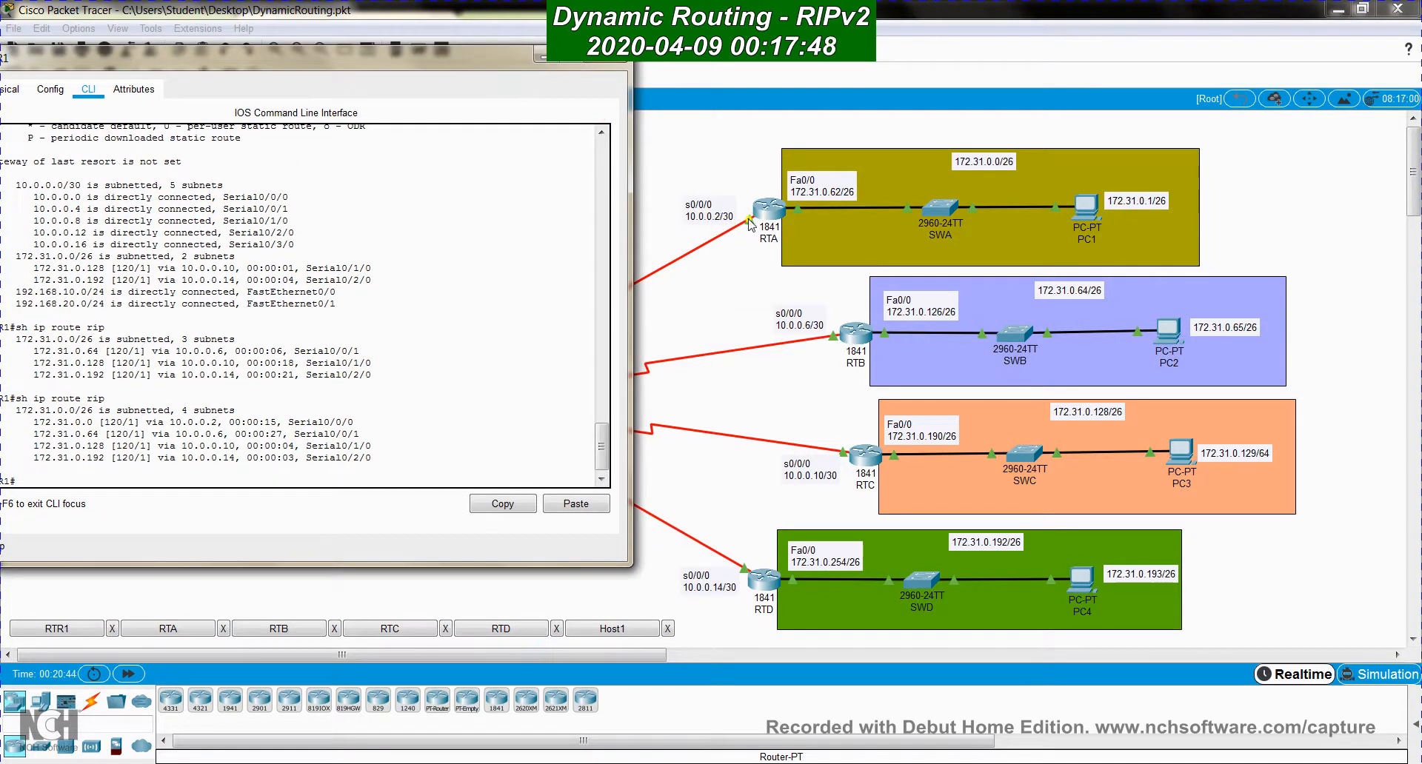
left_click_drag(166, 61, 192, 57)
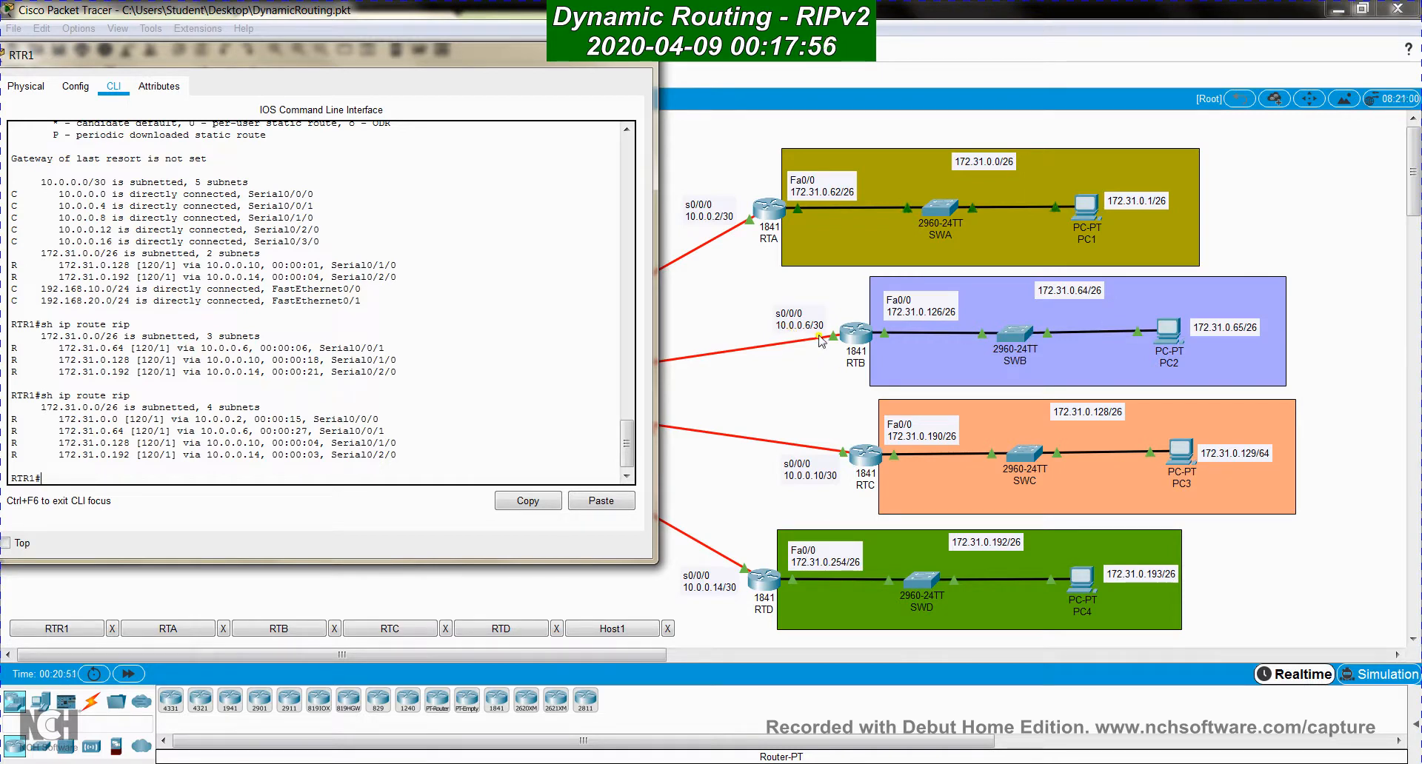
left_click_drag(201, 432, 254, 433)
left_click_drag(59, 443, 118, 443)
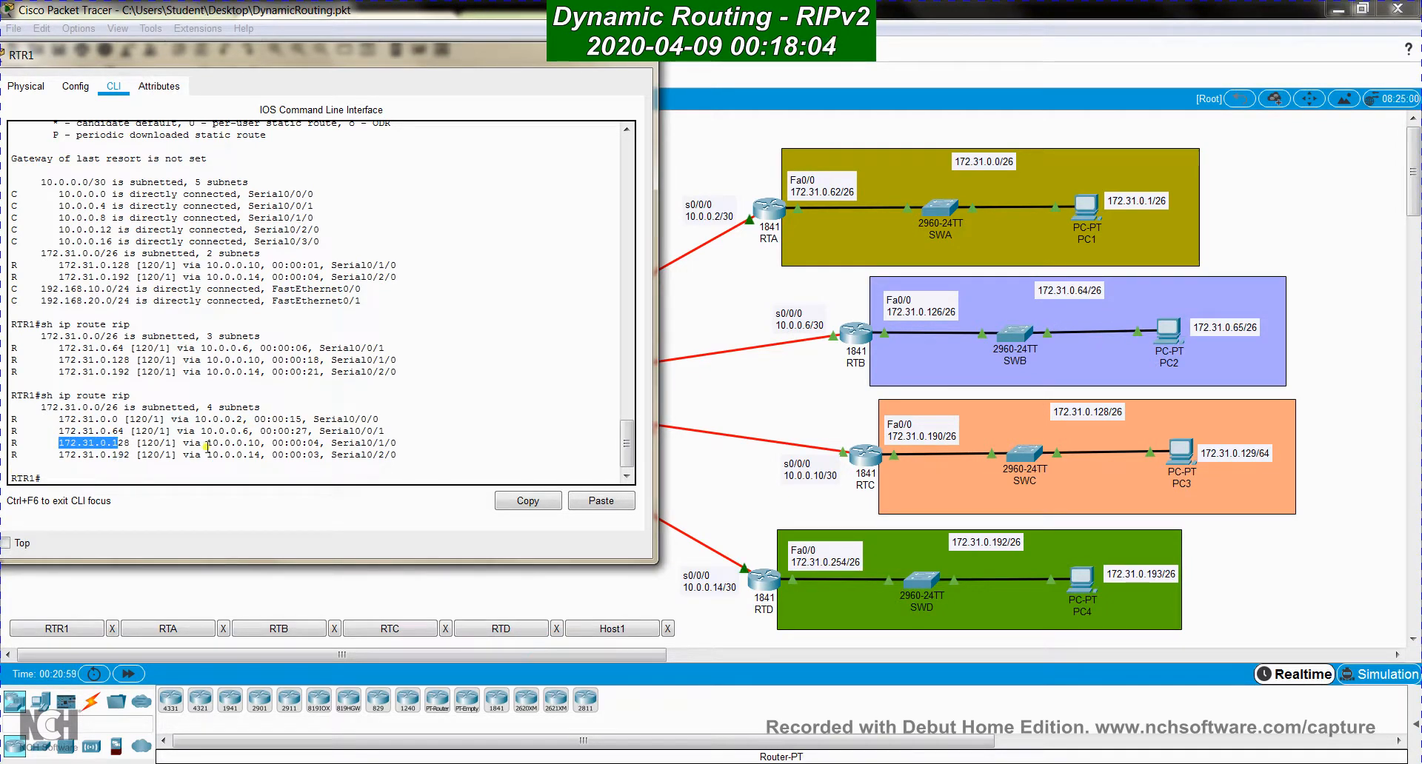
left_click_drag(207, 445, 254, 444)
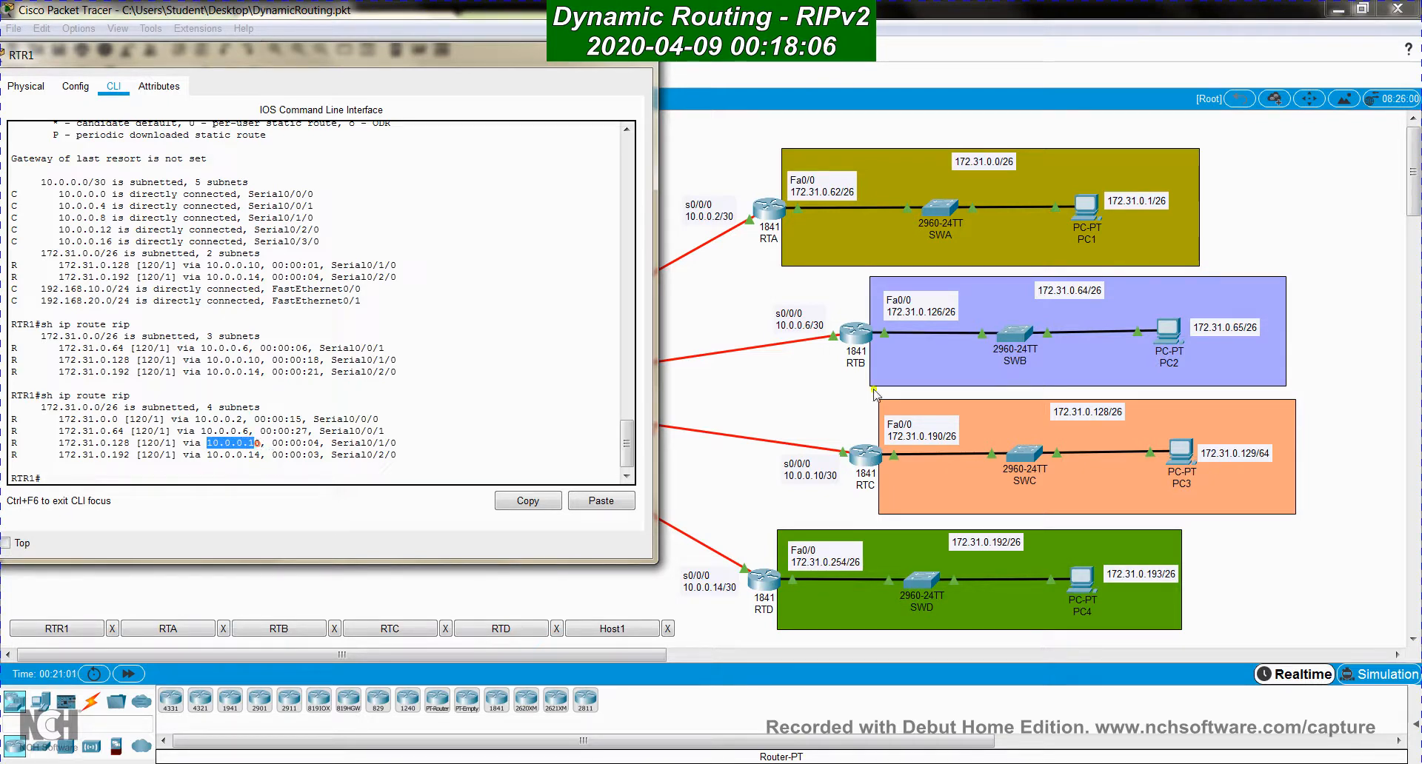
left_click_drag(58, 454, 261, 455)
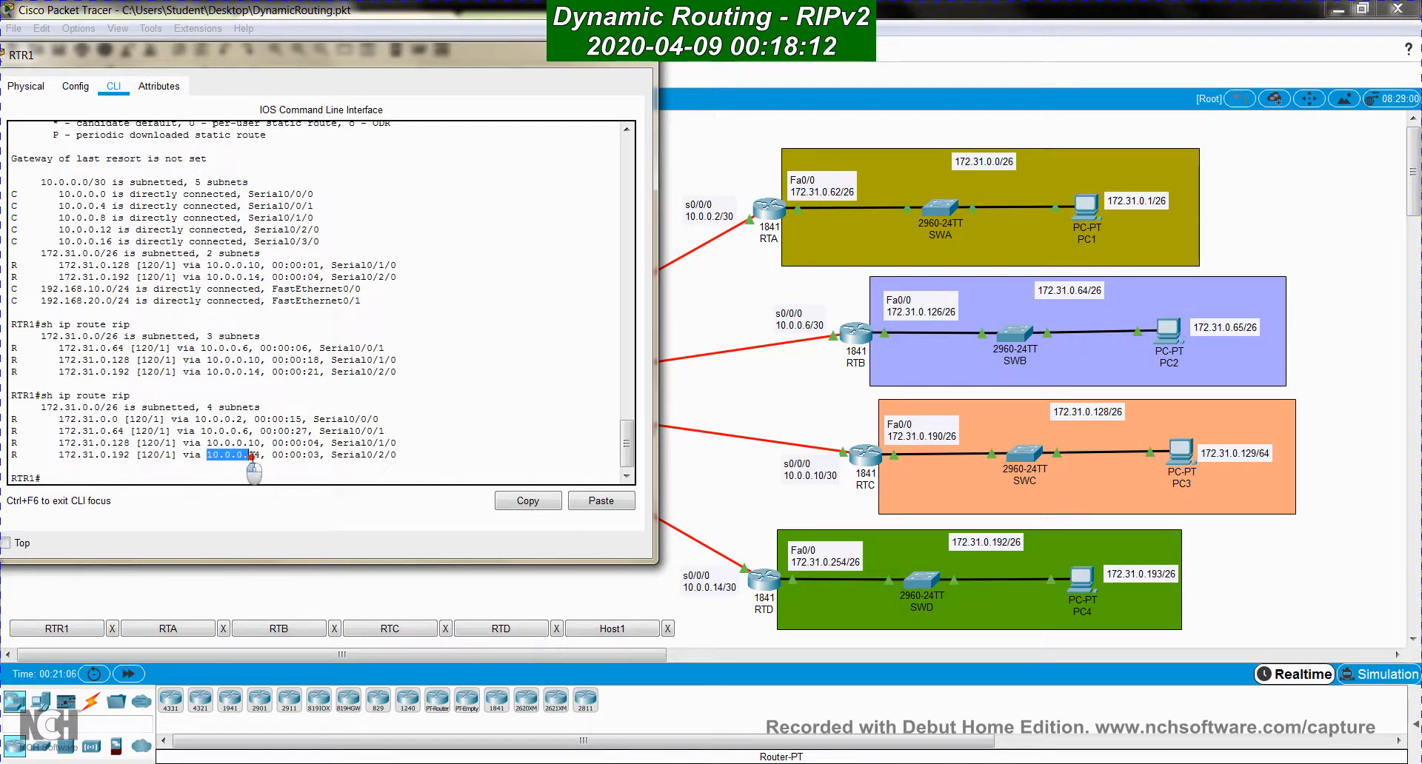
left_click(236, 394)
left_click_drag(206, 64, 223, 60)
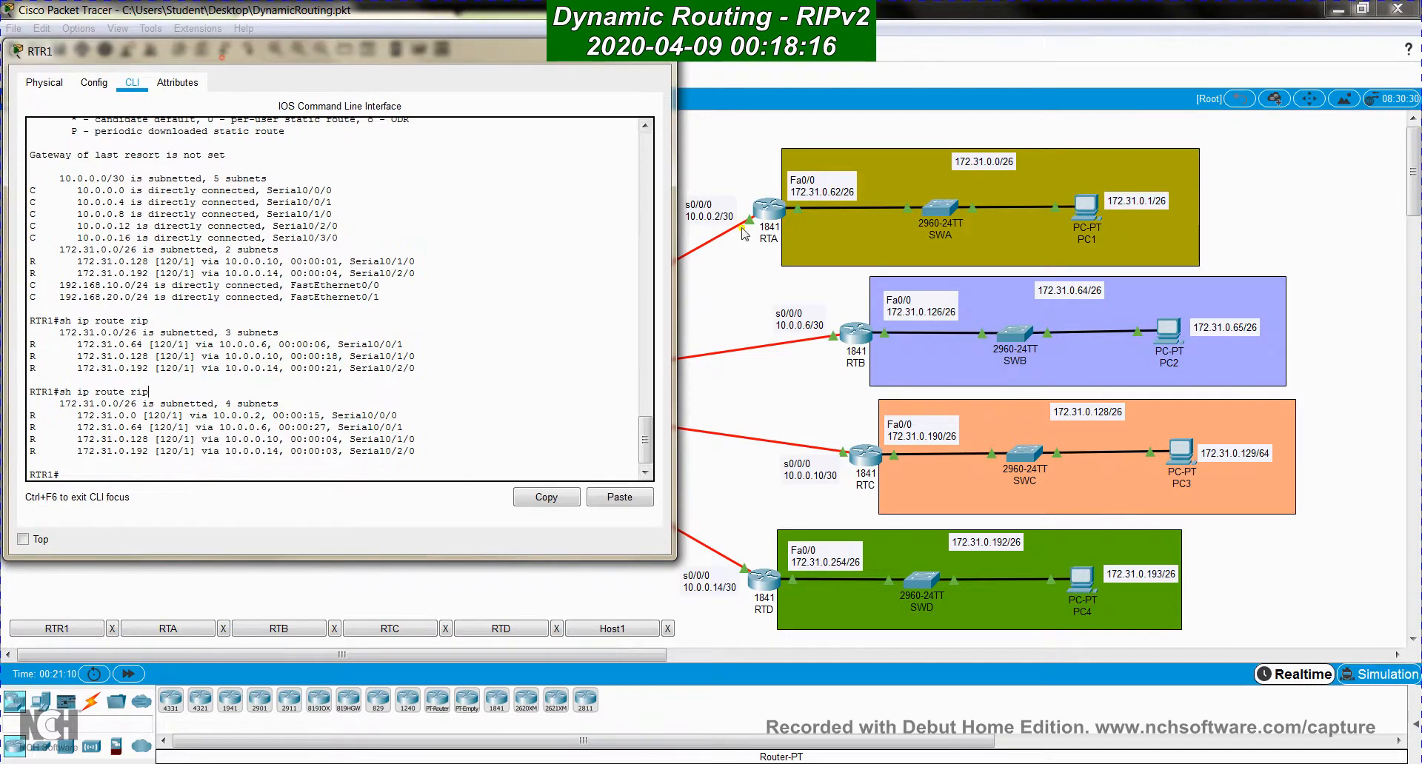
Display the RIP-learned routes on RTA with show ip route rip
left_click(768, 213)
left_click(309, 374)
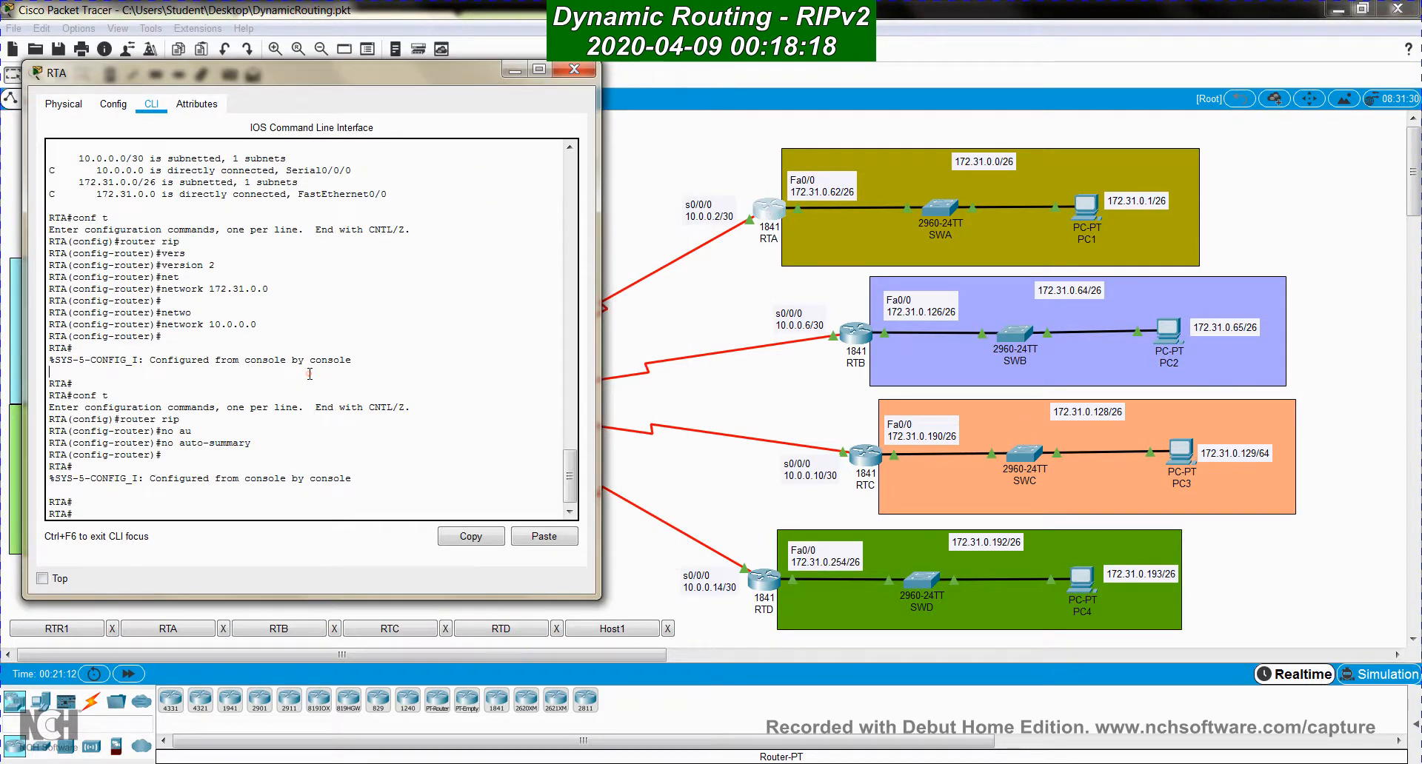
key("Return")
key("Return")
key("Return")
key("Return")
type("sho")
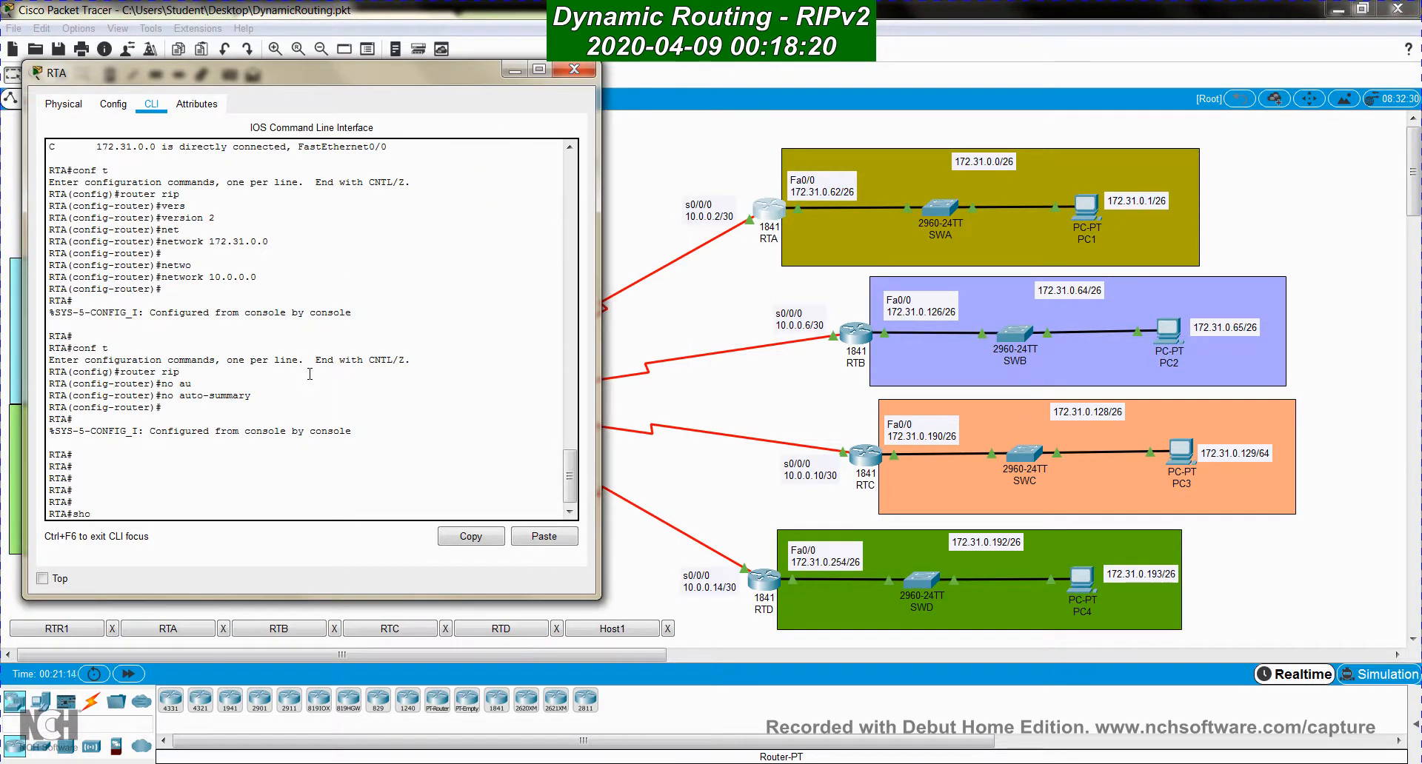
type("w ip route rip")
key("Return")
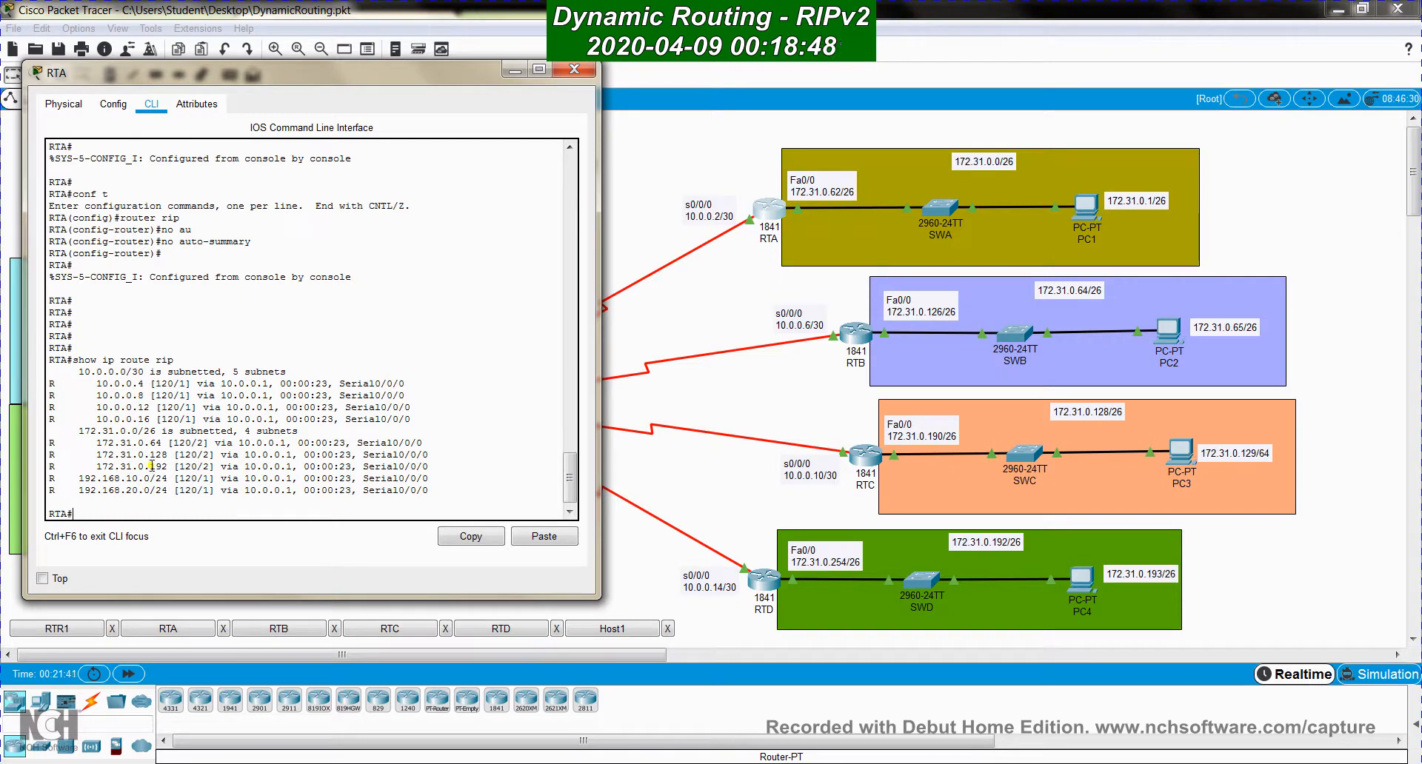
Trace the route from Host1 to 172.31.0.1 with tracert and compare its hops with the topology
left_click(626, 153)
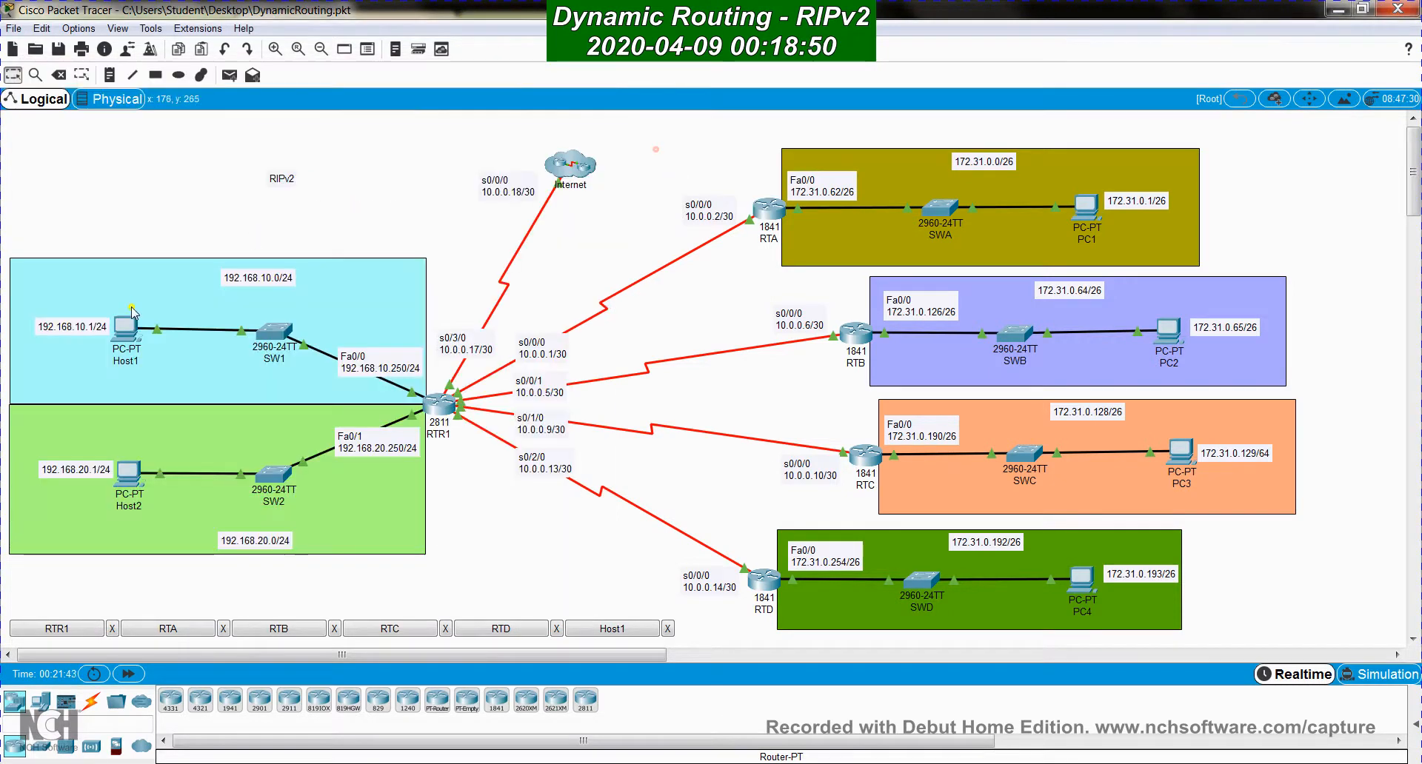
left_click(123, 329)
key("Up")
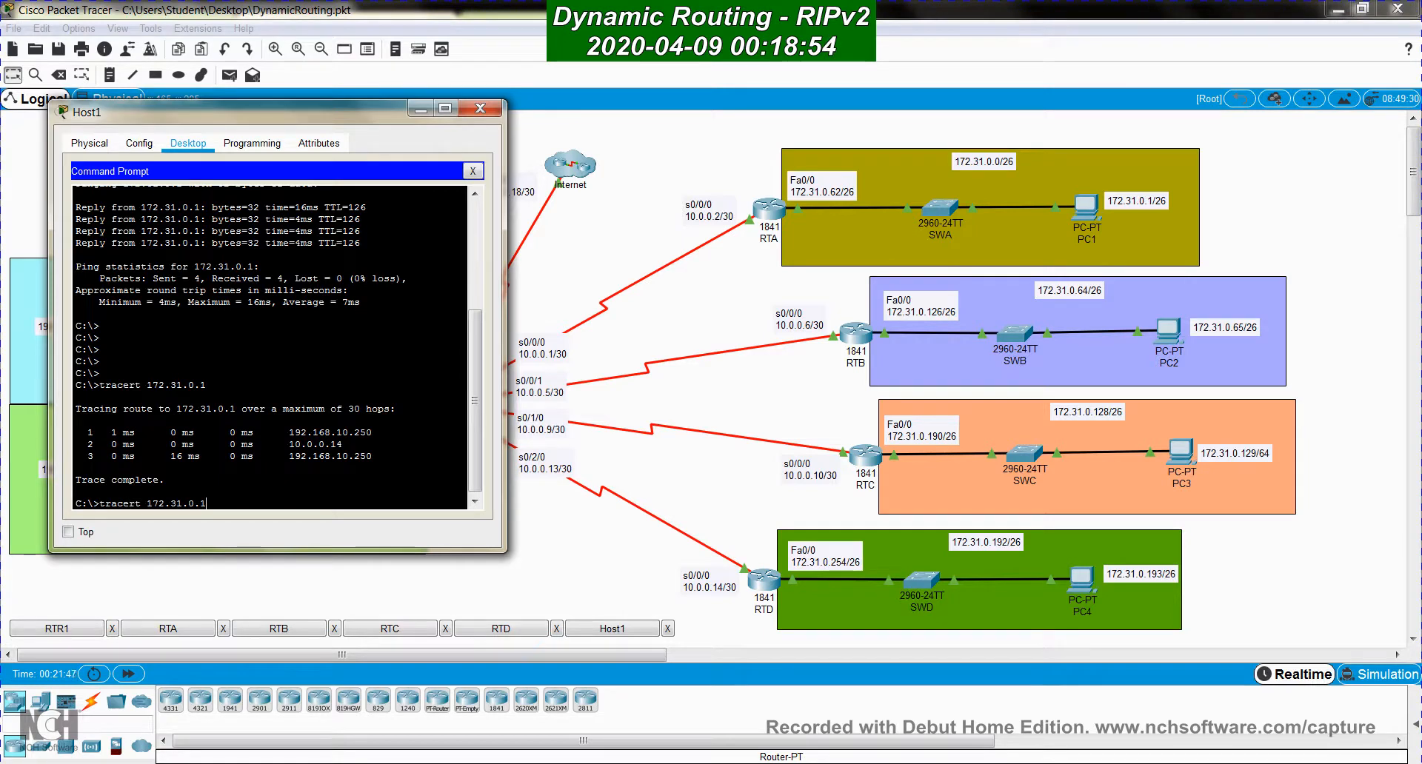
key("Return")
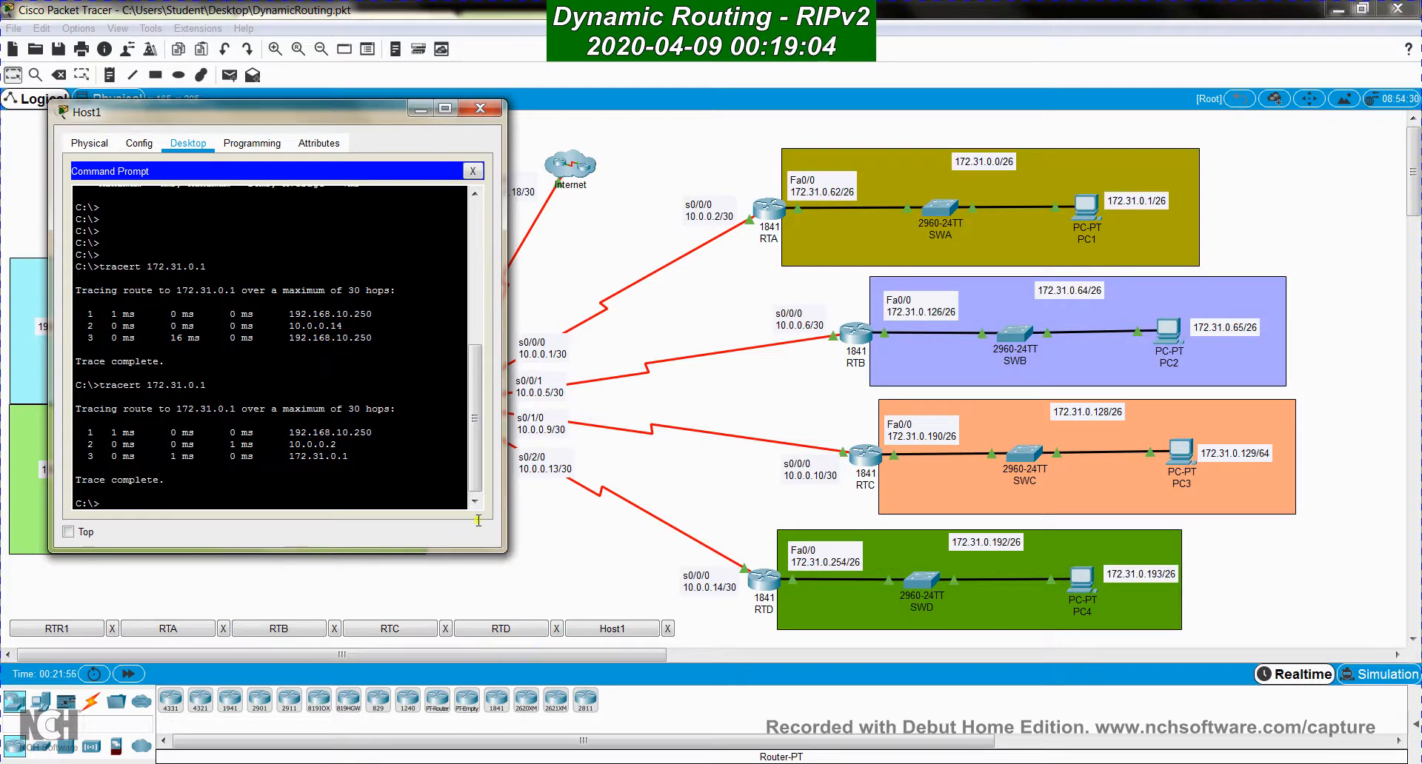
left_click_drag(292, 114, 986, 164)
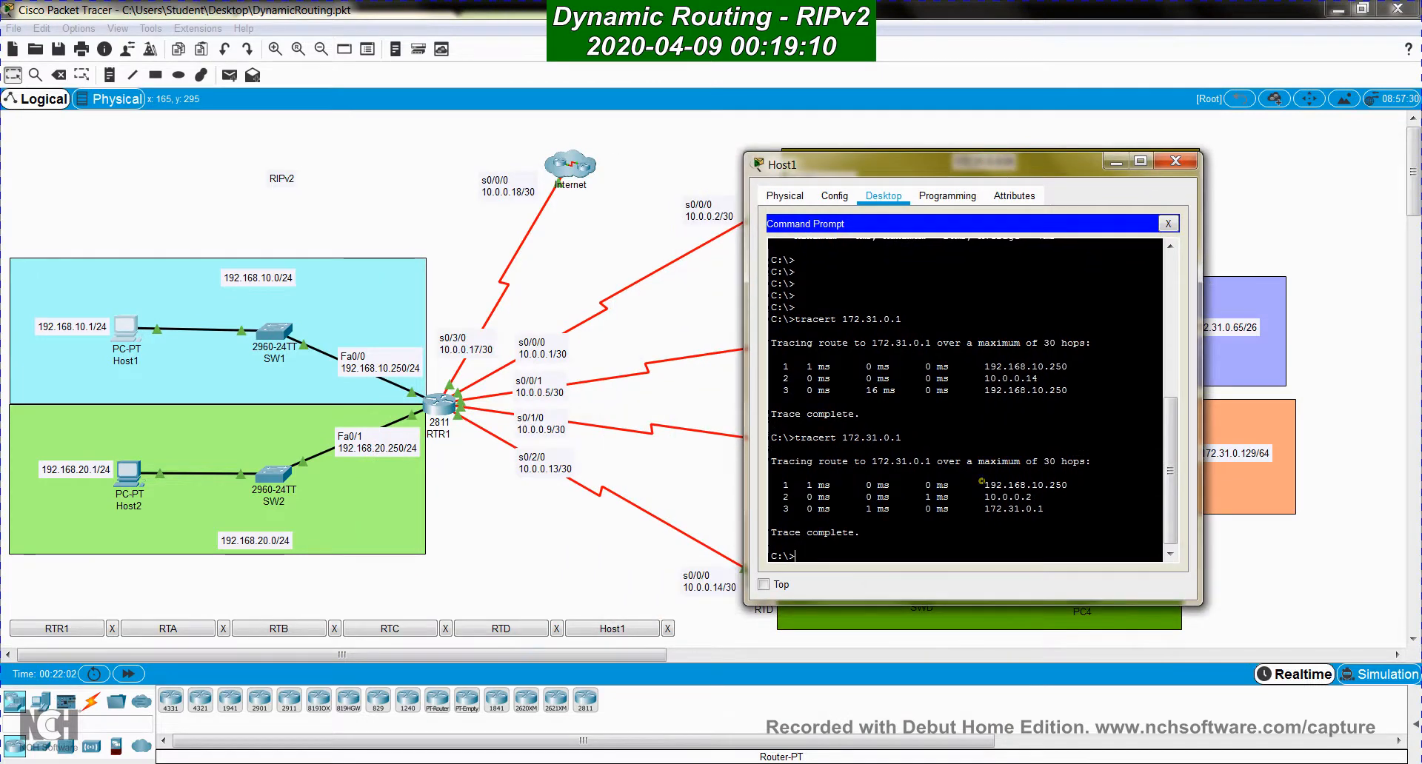
left_click_drag(980, 485, 1079, 500)
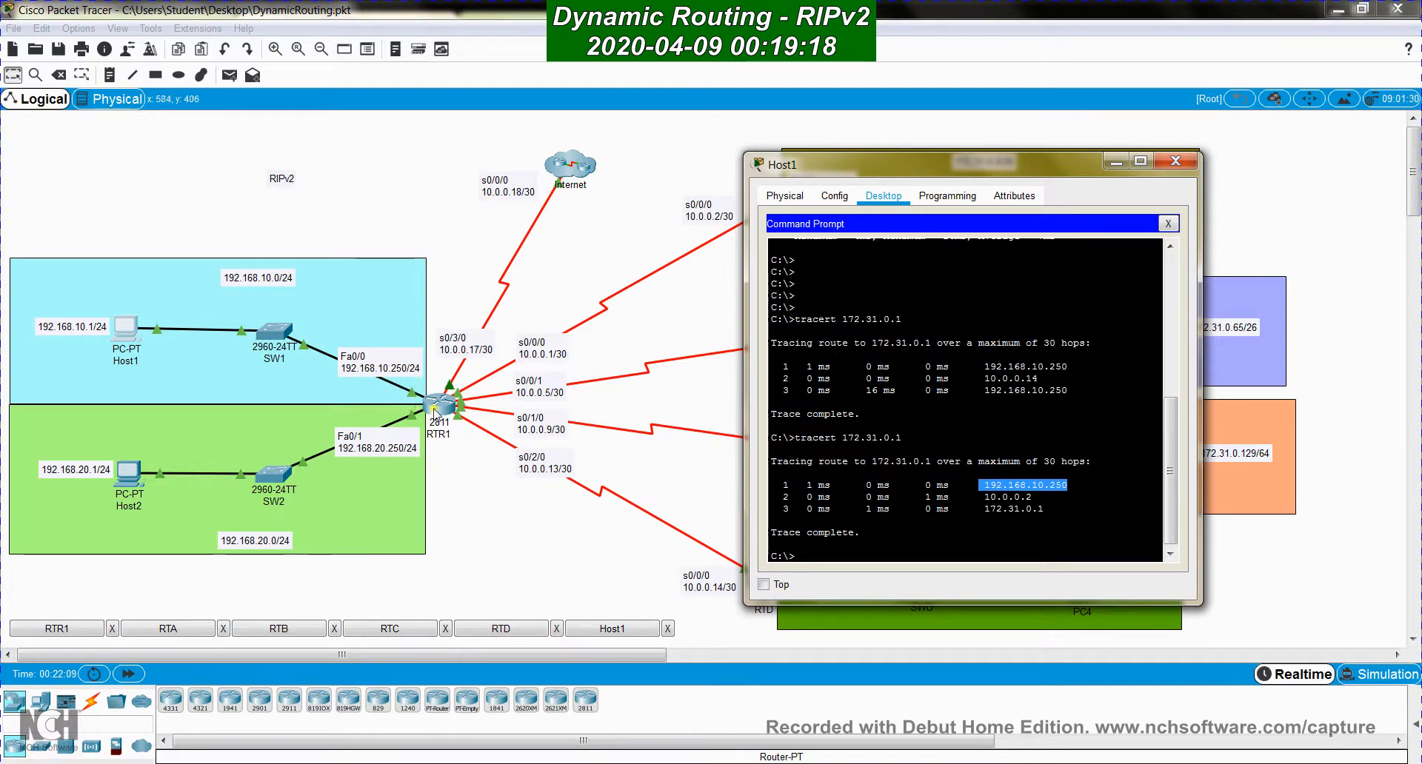
left_click_drag(986, 497, 1032, 497)
left_click_drag(907, 172, 297, 123)
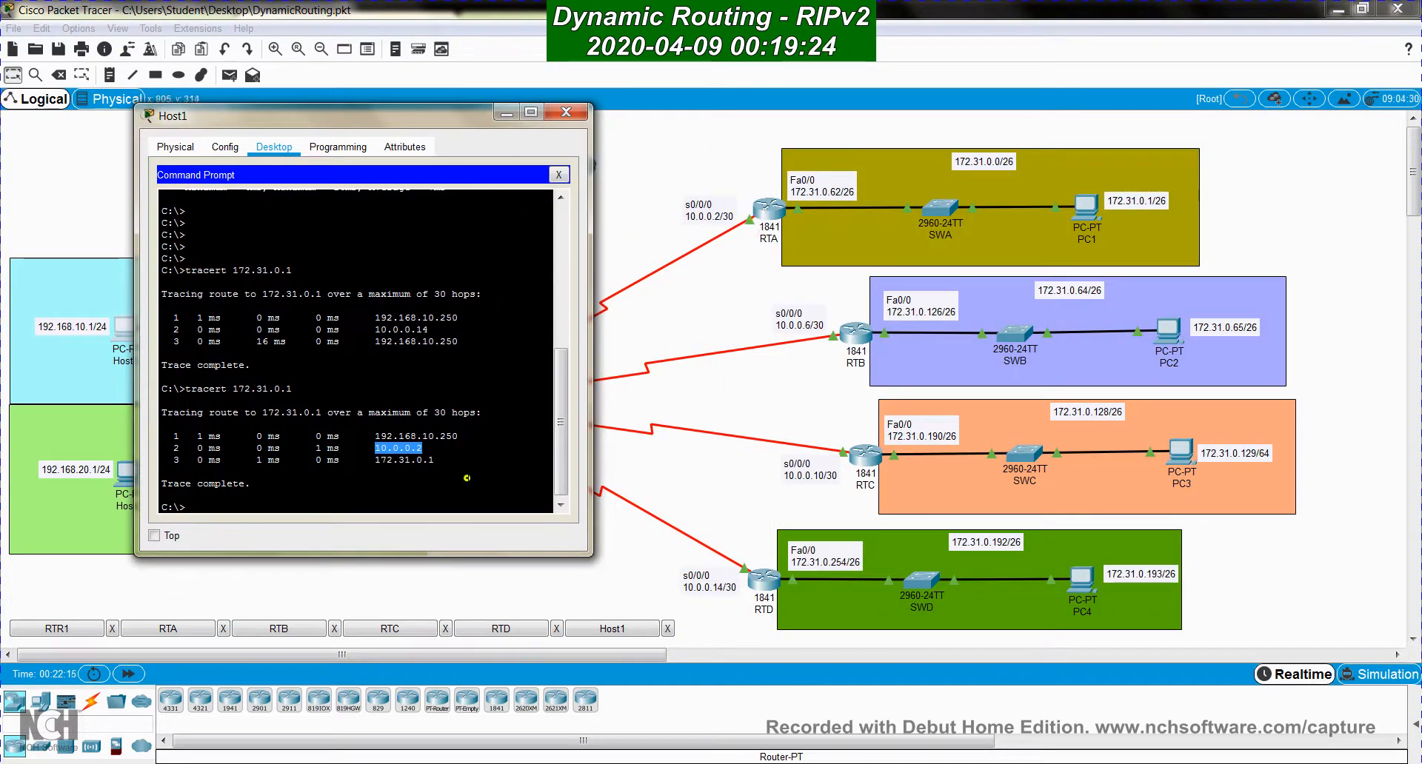
Trace the route from Host1 to PC2 at 172.31.0.65 with tracert
key("Return")
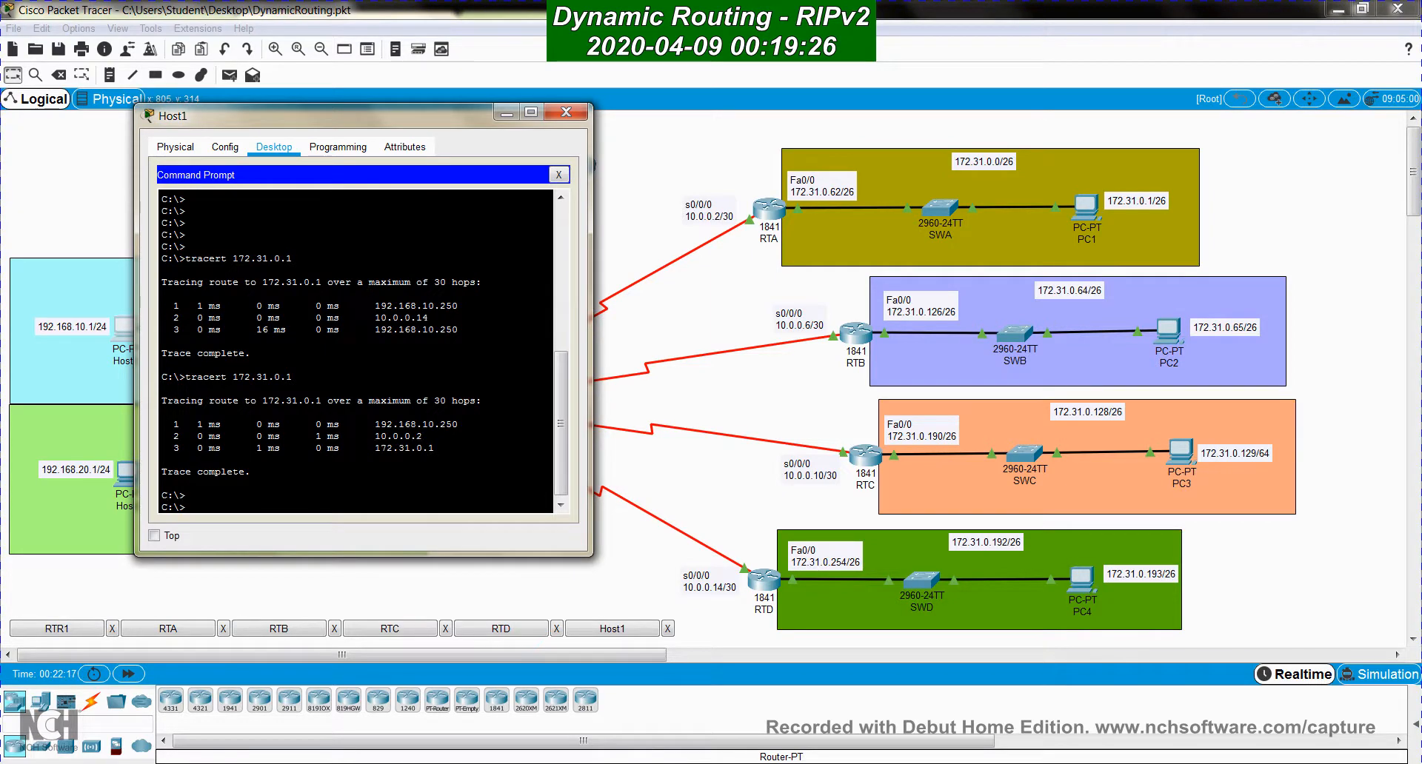
key("Up")
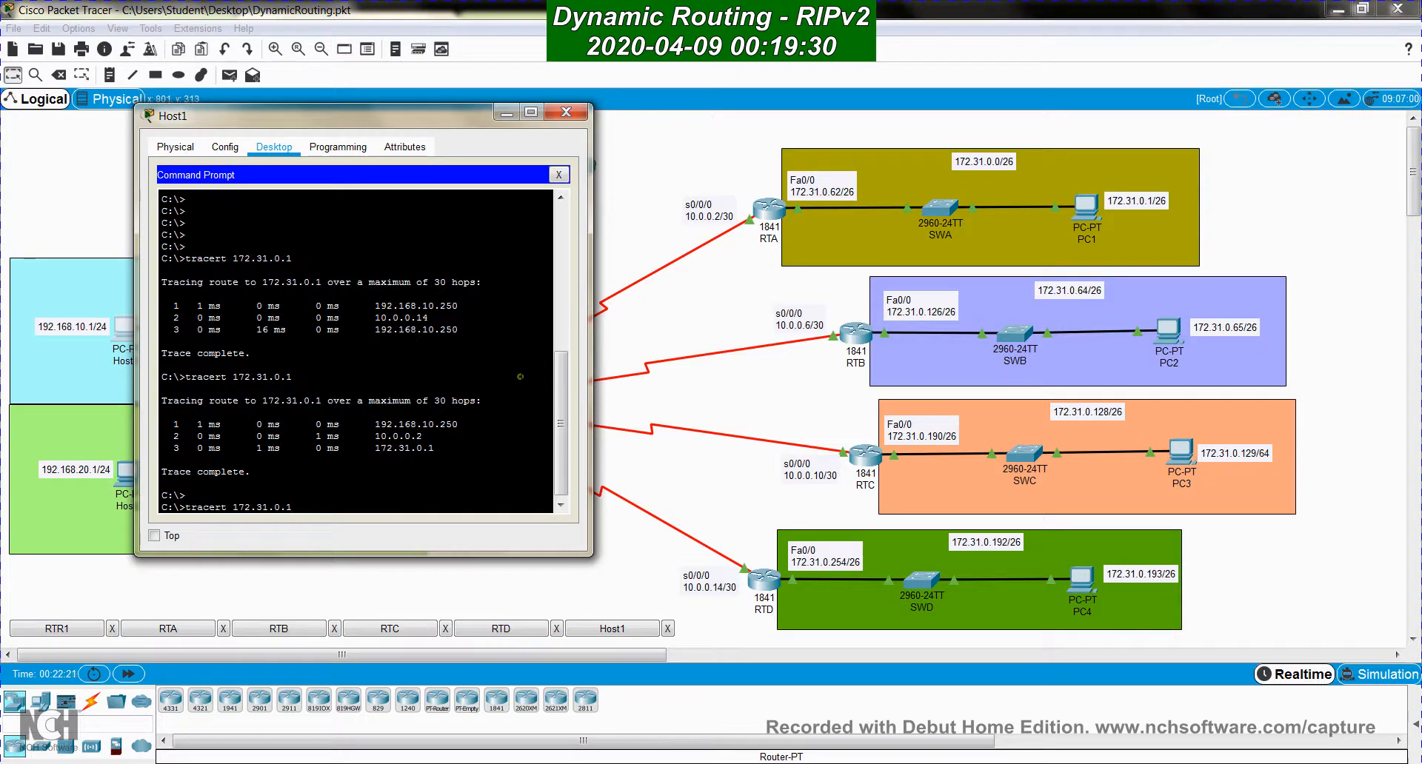
key("BackSpace")
type("65")
key("Return")
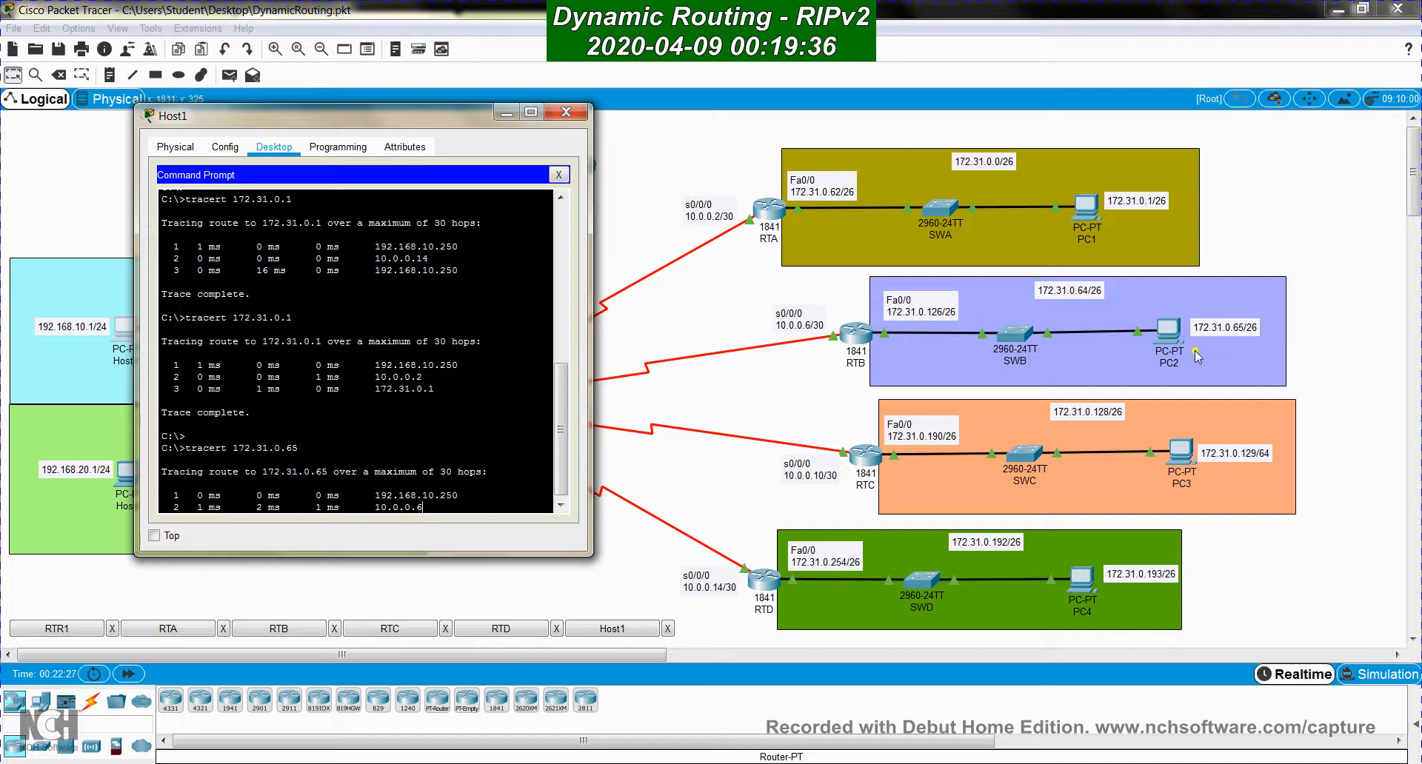
key("Return")
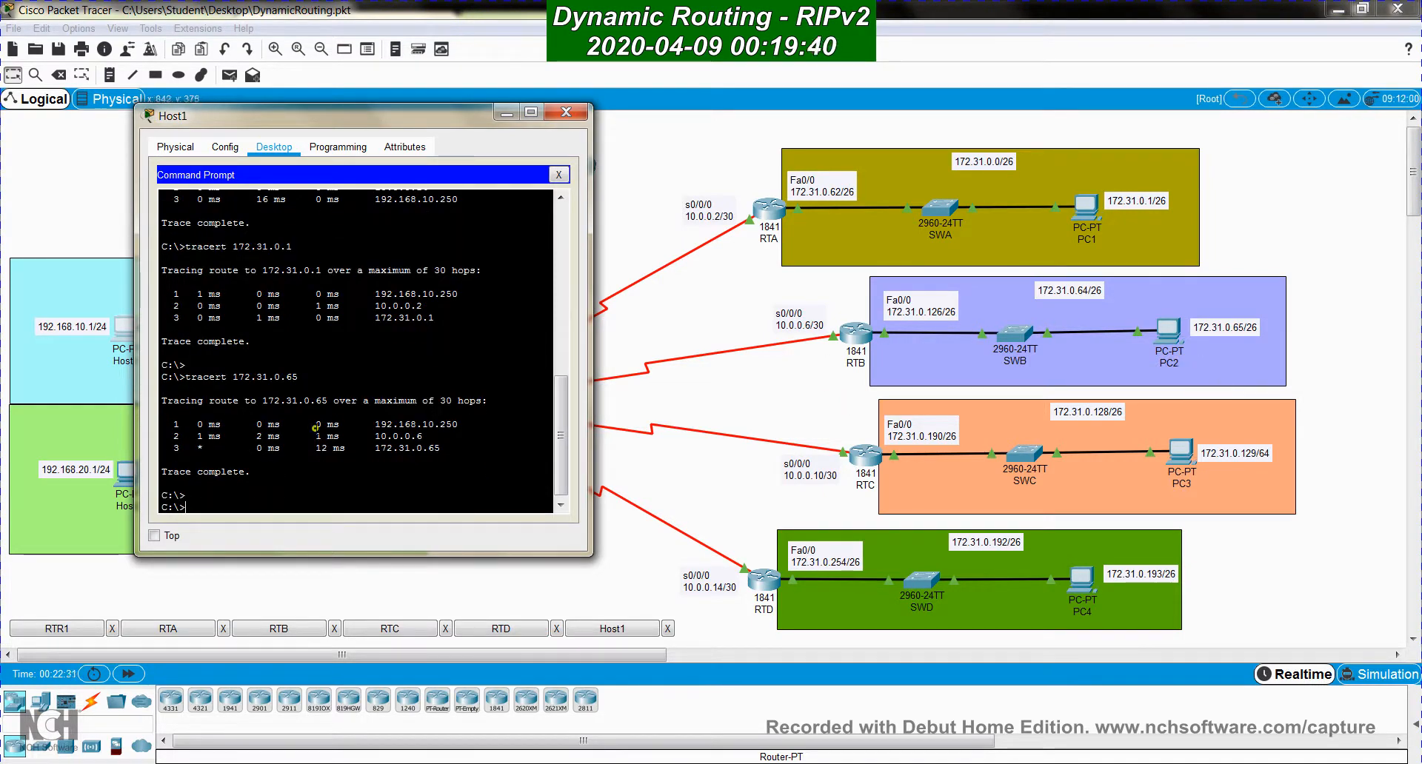
Trace the route from Host1 to PC3 at 172.31.0.129 with tracert
key("Up")
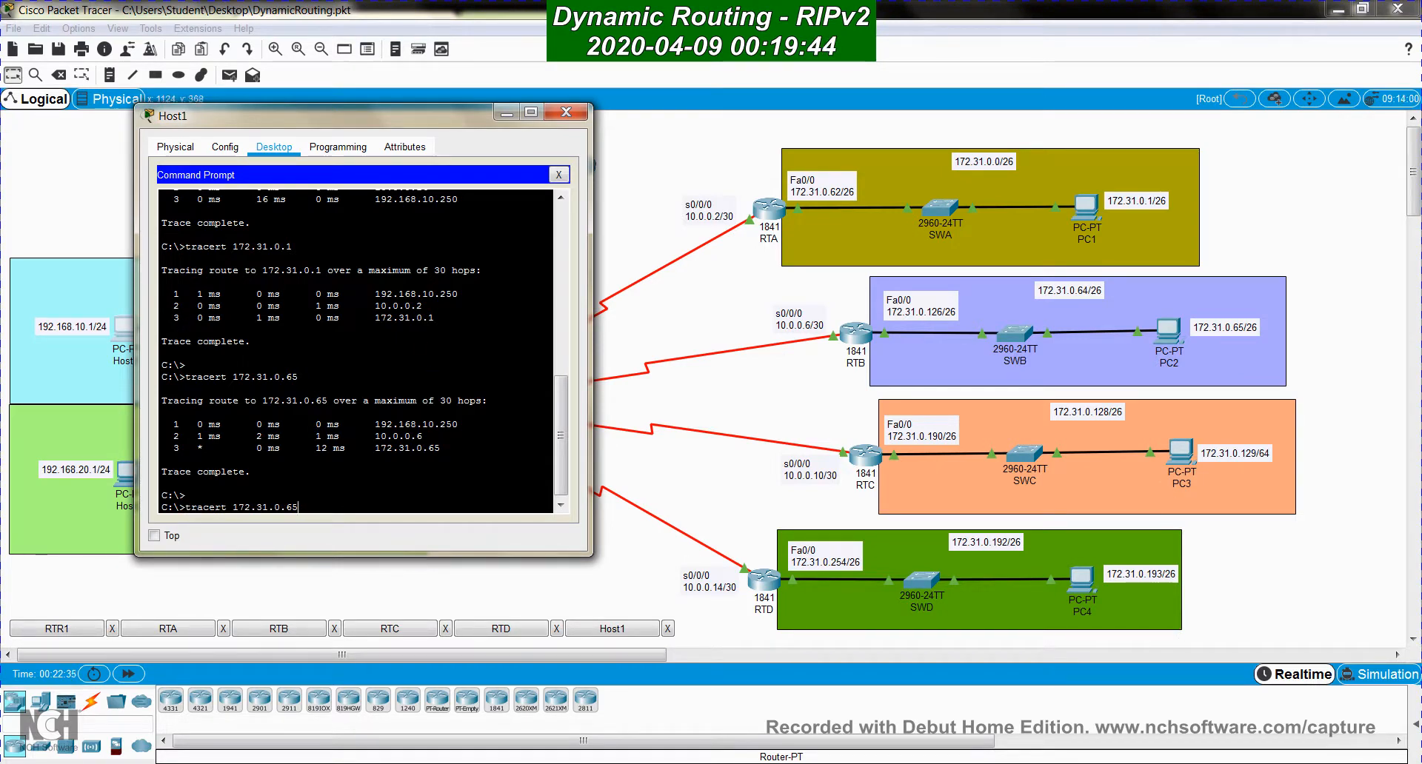
type("129")
key("Return")
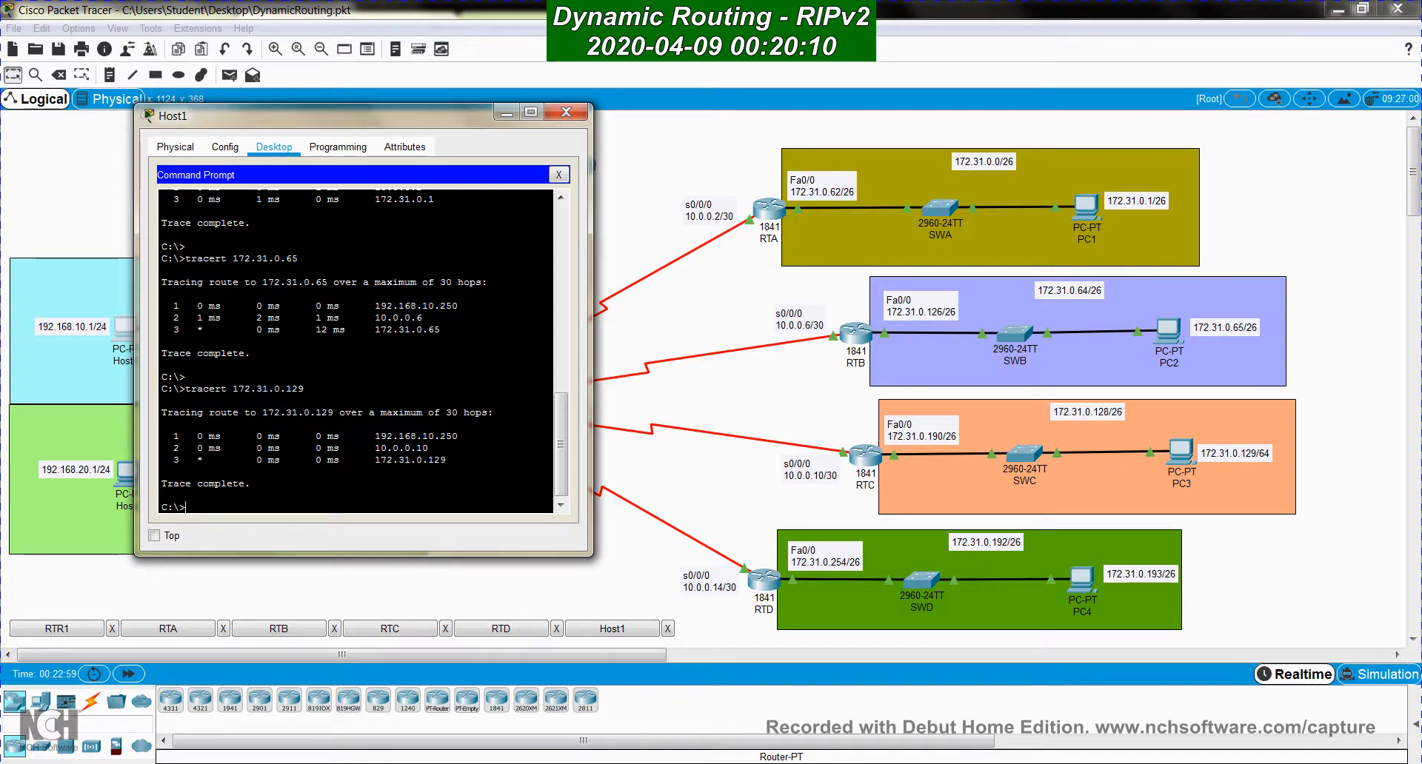
Trace the route from Host1 to PC4 at 172.31.0.193 with tracert and close Host1's window
key("Up")
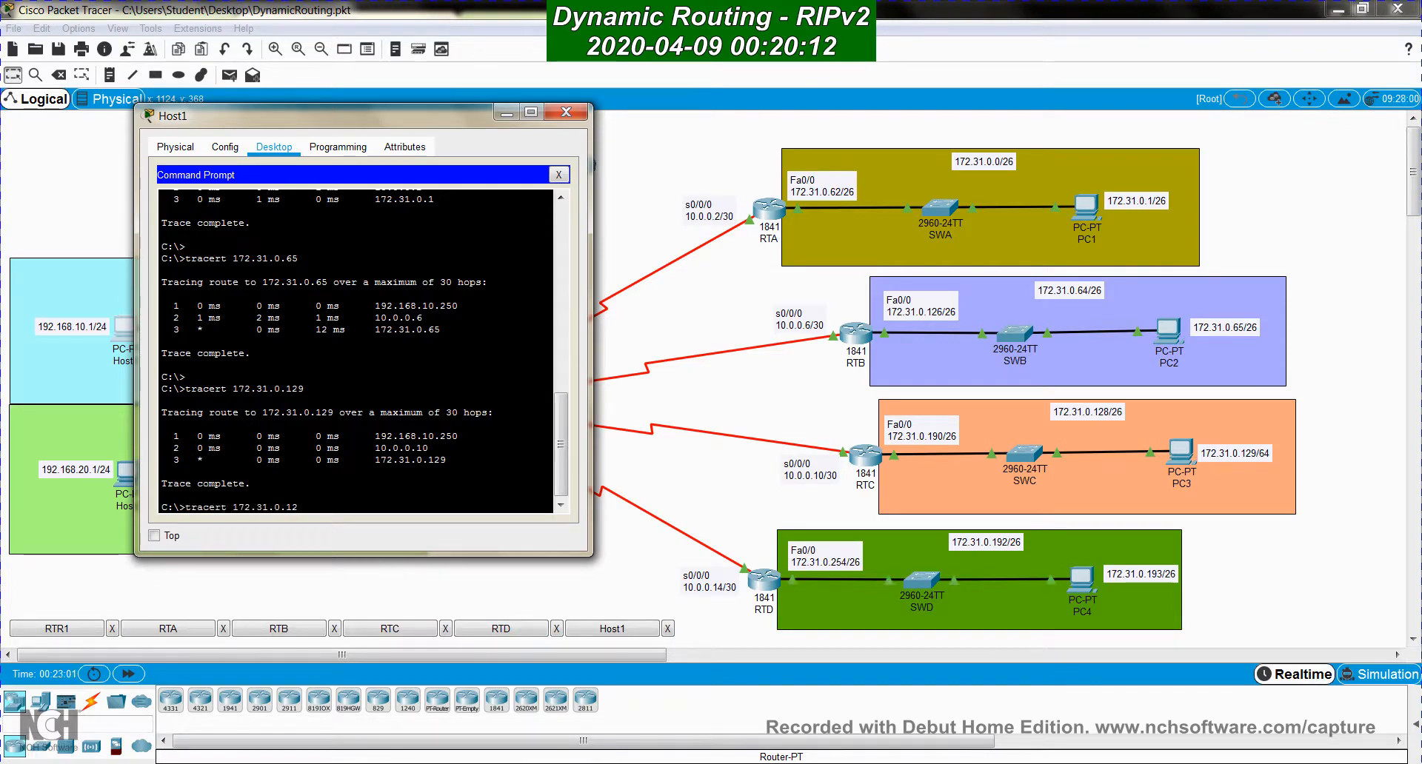
key("BackSpace")
type("93")
key("Return")
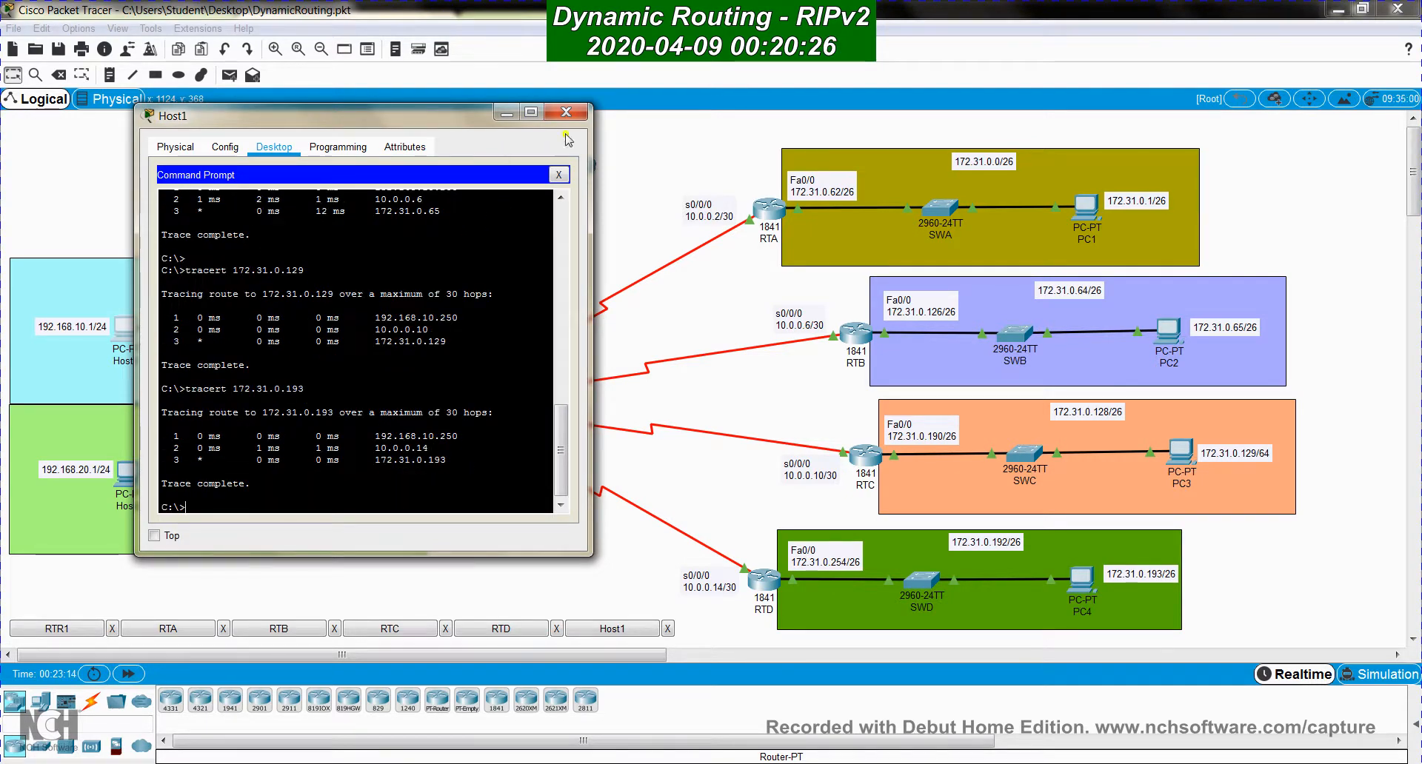
left_click(566, 112)
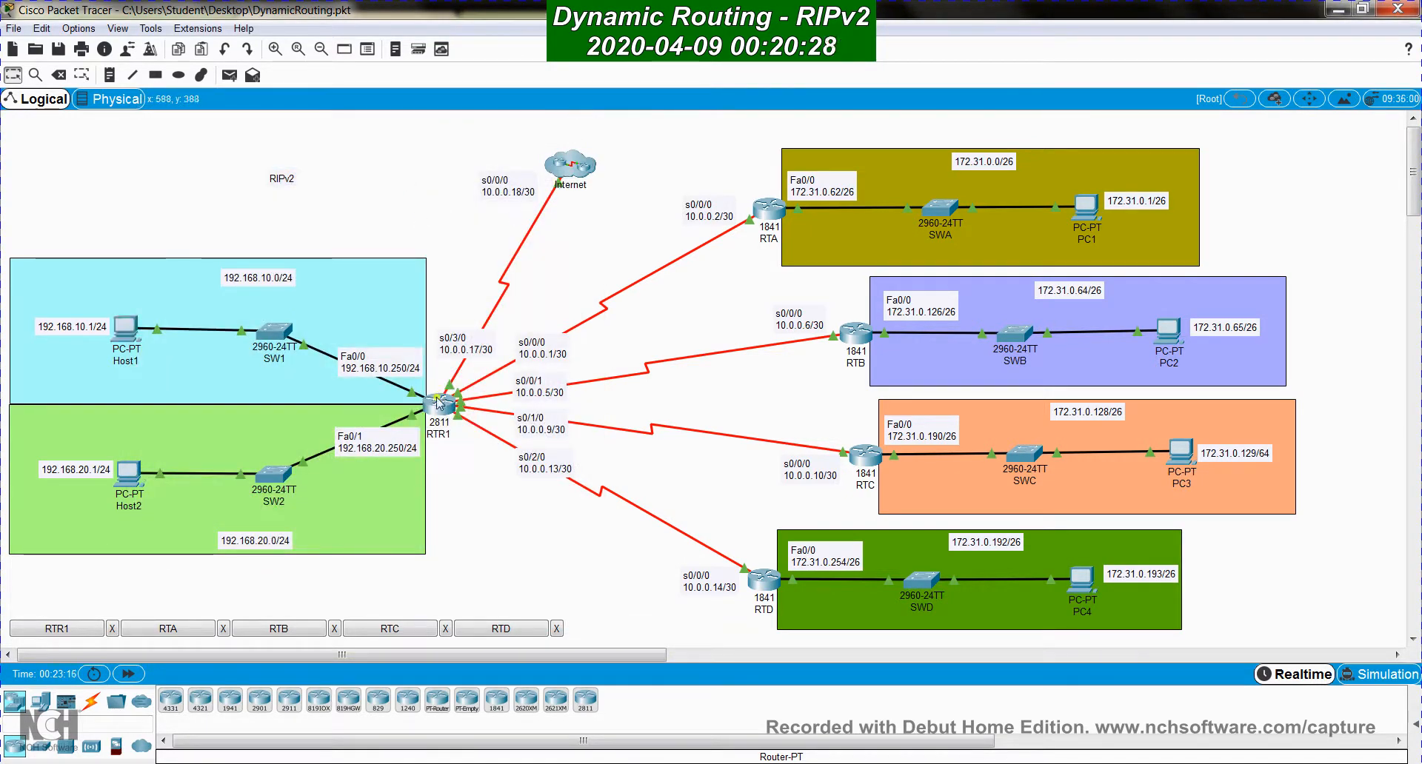
Inspect RTR1's interfaces and InternetRouter inside the Internet cluster, ending back at the root topology
mouse_move(441, 412)
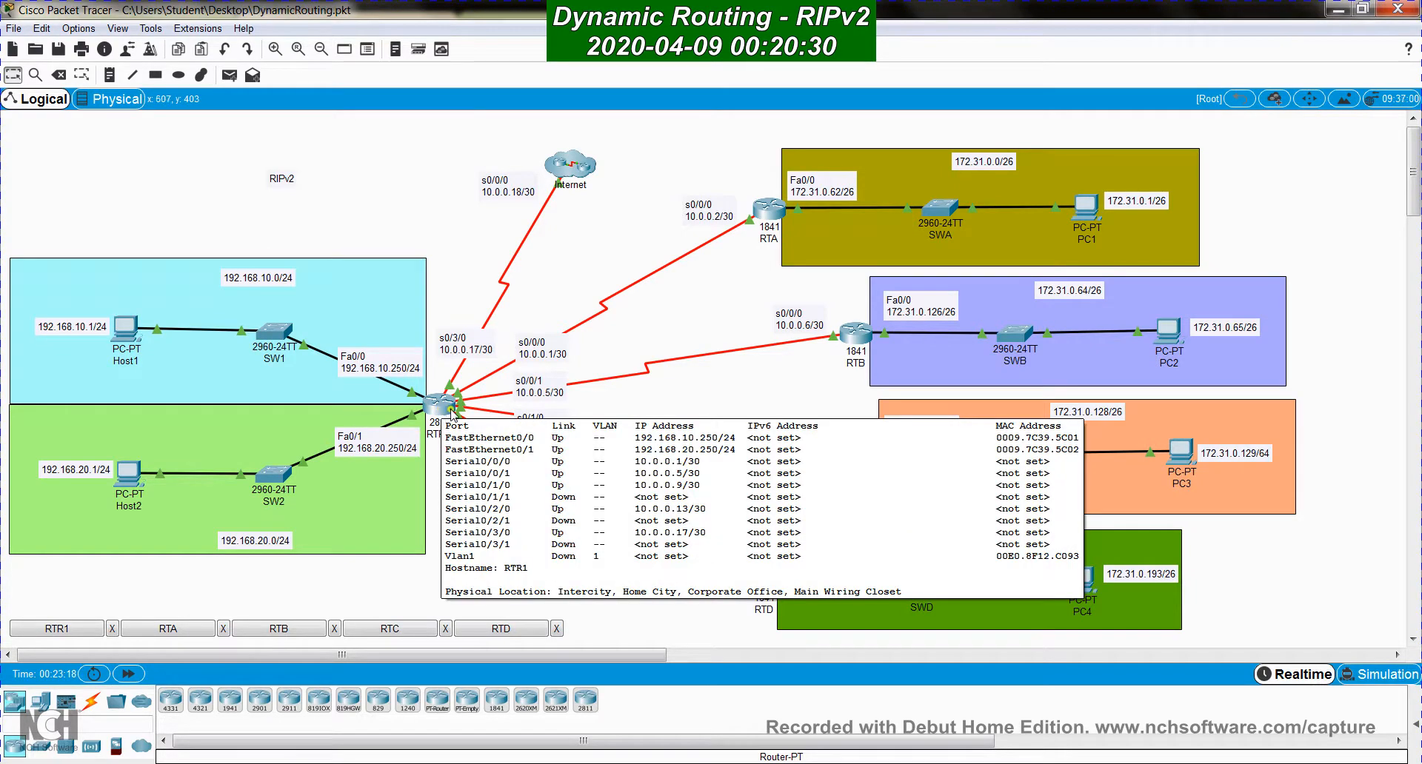
left_click(407, 194)
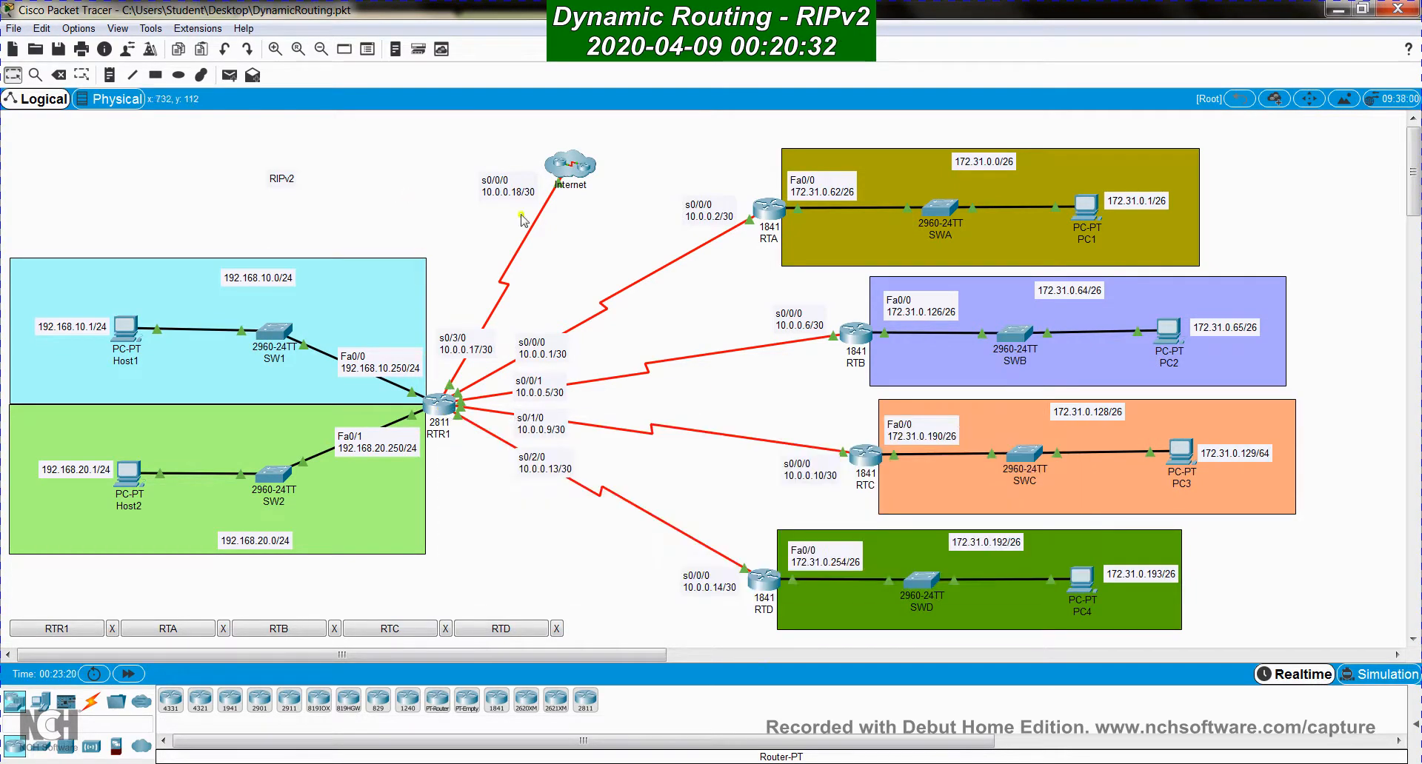
left_click(574, 167)
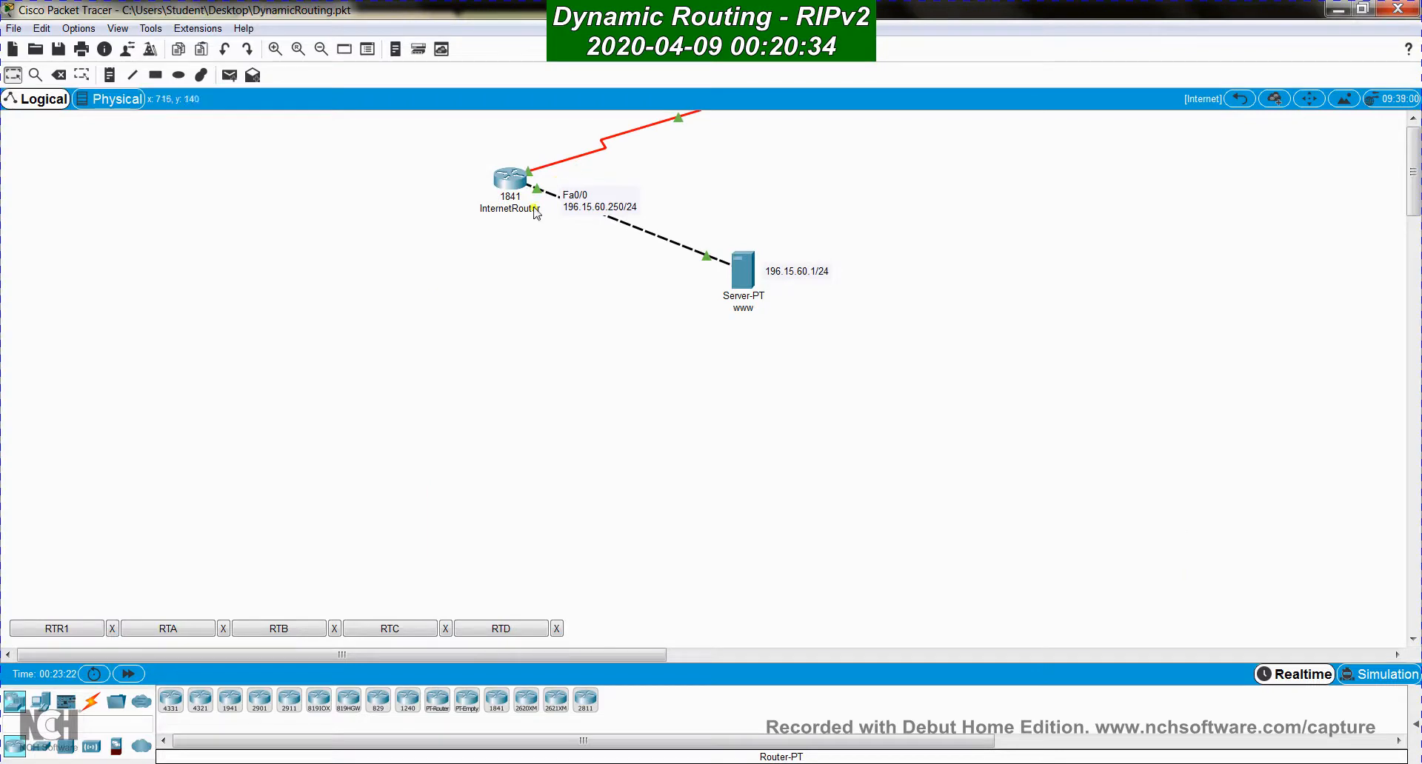
left_click(509, 183)
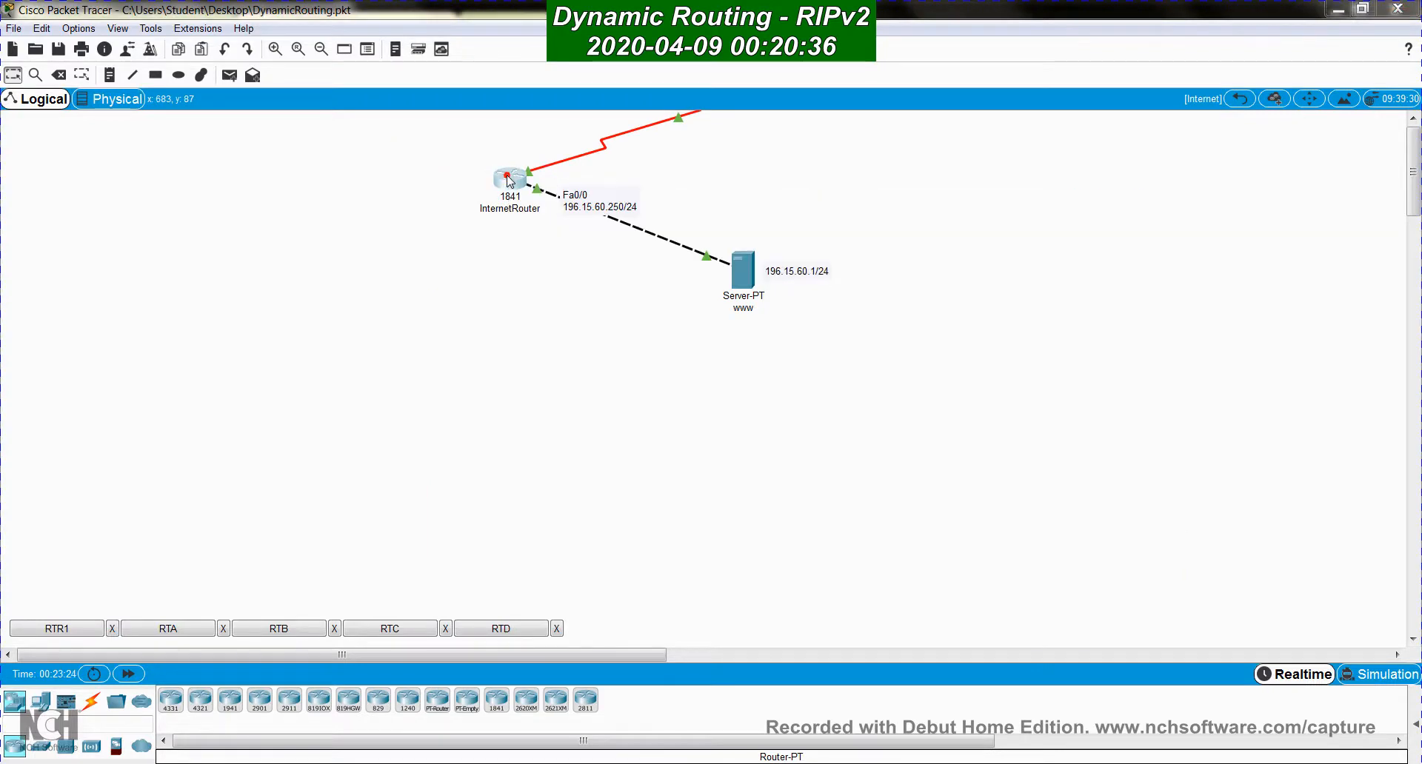
left_click_drag(556, 153, 840, 171)
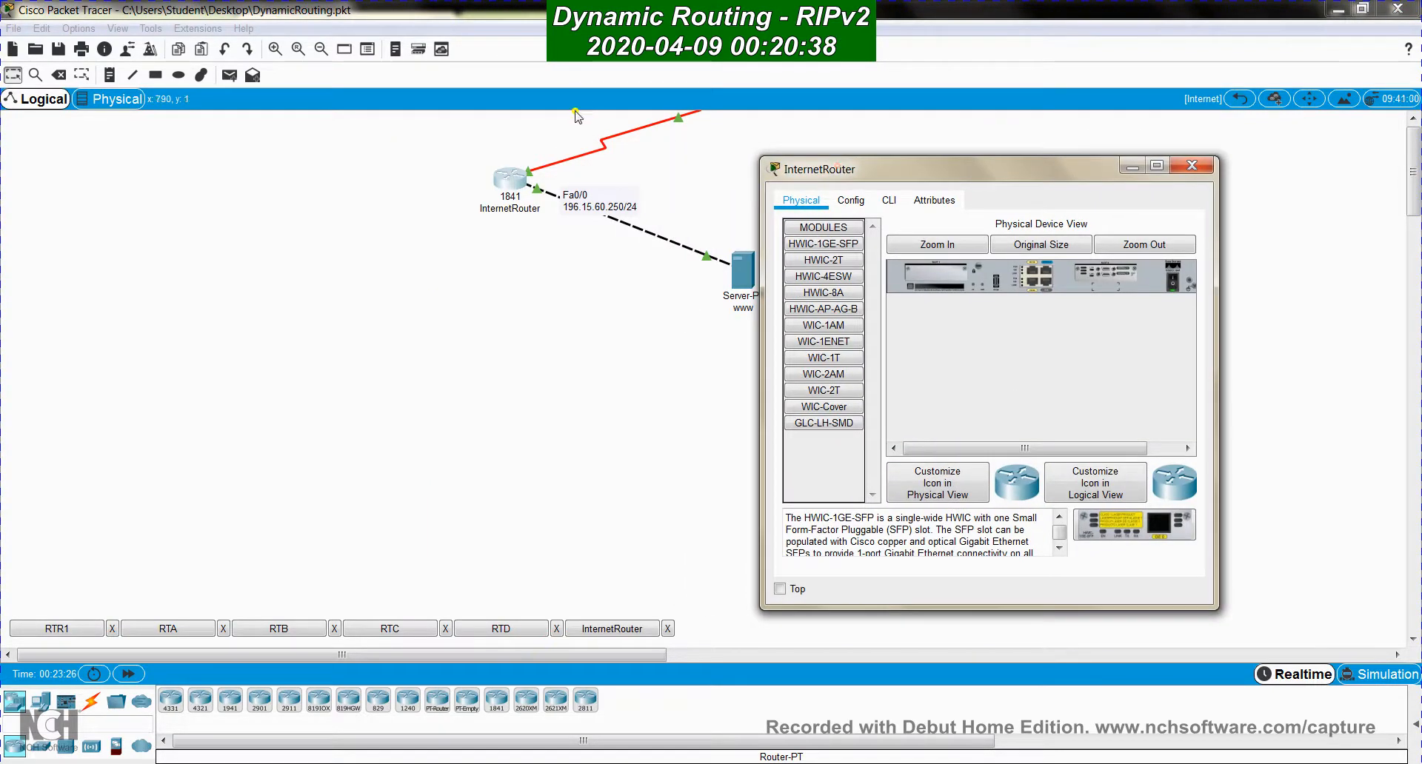
mouse_move(927, 167)
left_mouse_down()
mouse_move(969, 211)
mouse_move(940, 169)
left_mouse_up()
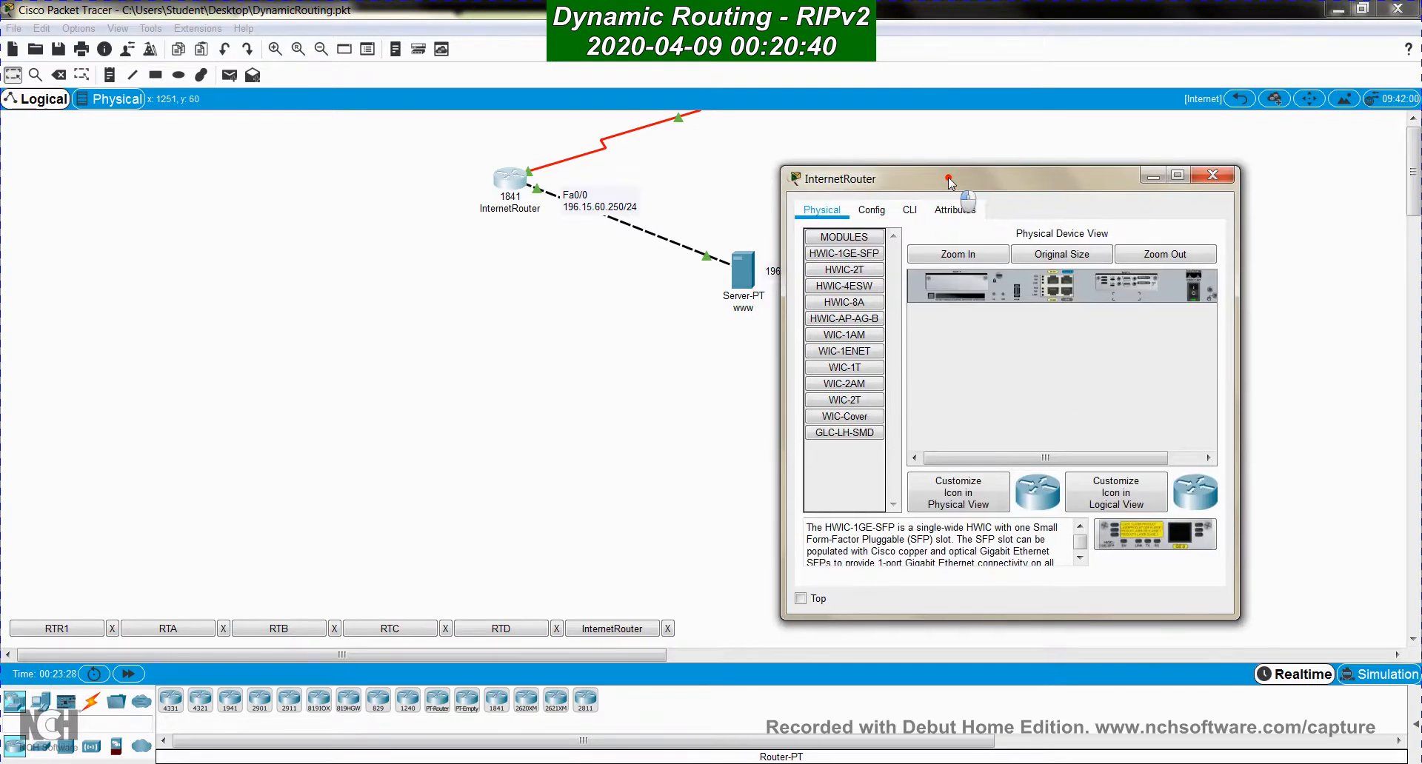
left_click(1236, 100)
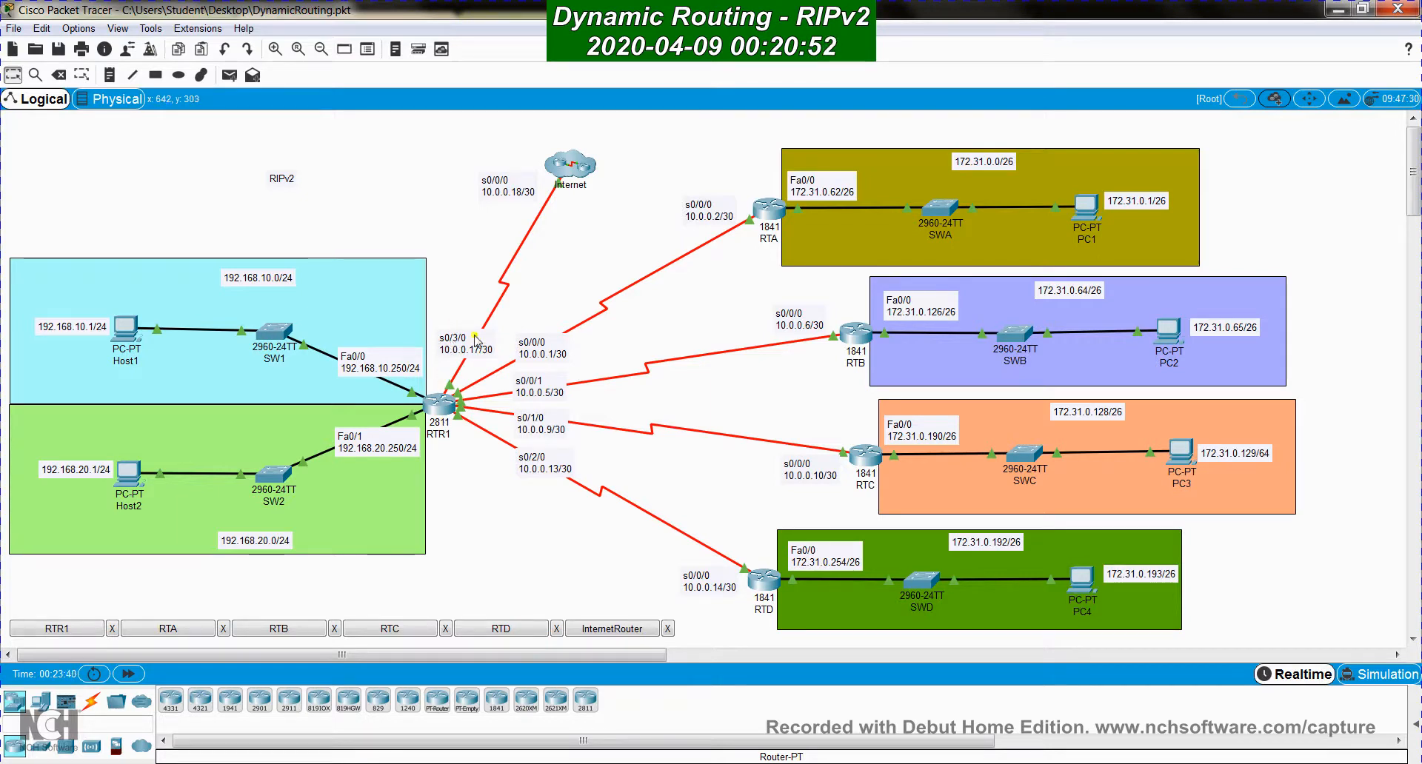
Open InternetRouter's command line in the Internet cluster and enter global configuration mode with en and conf t
left_click(567, 169)
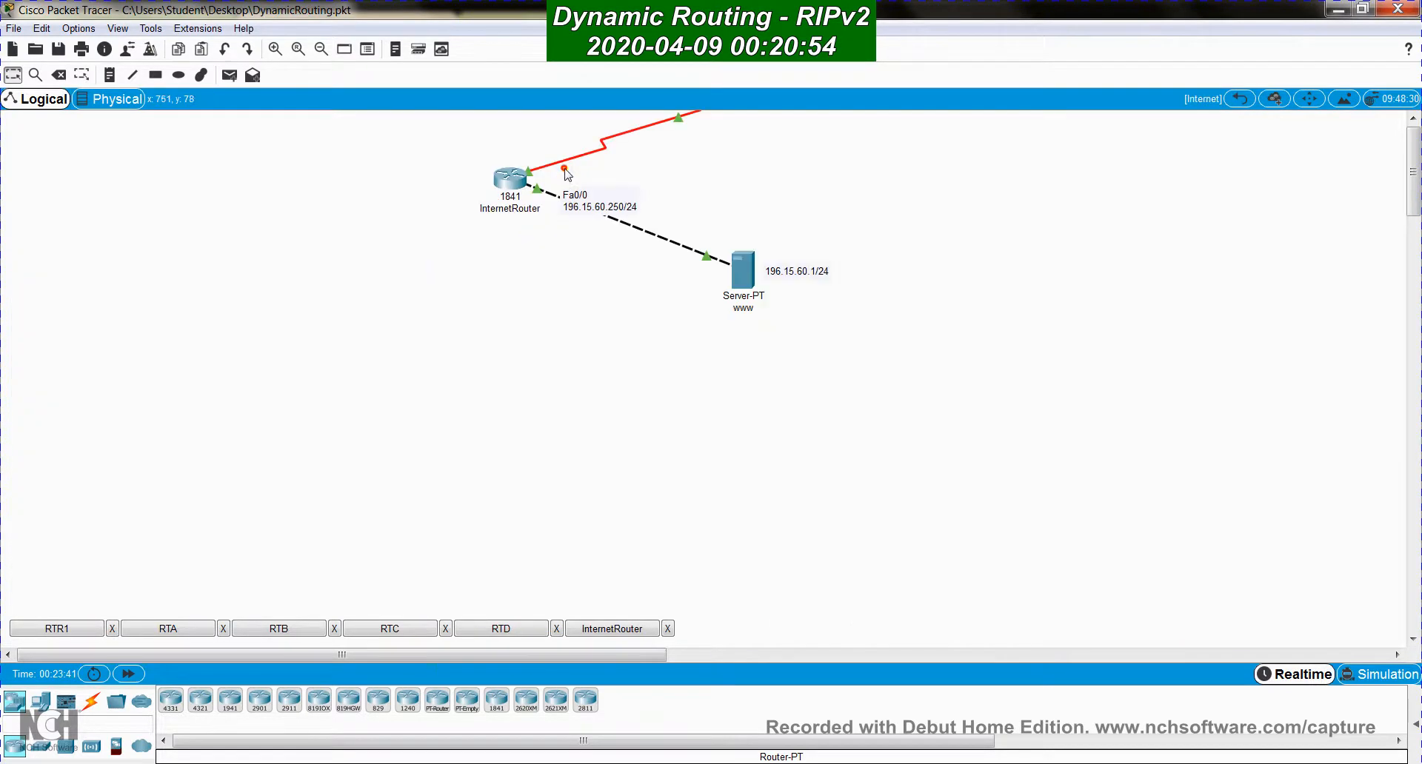
left_click(504, 186)
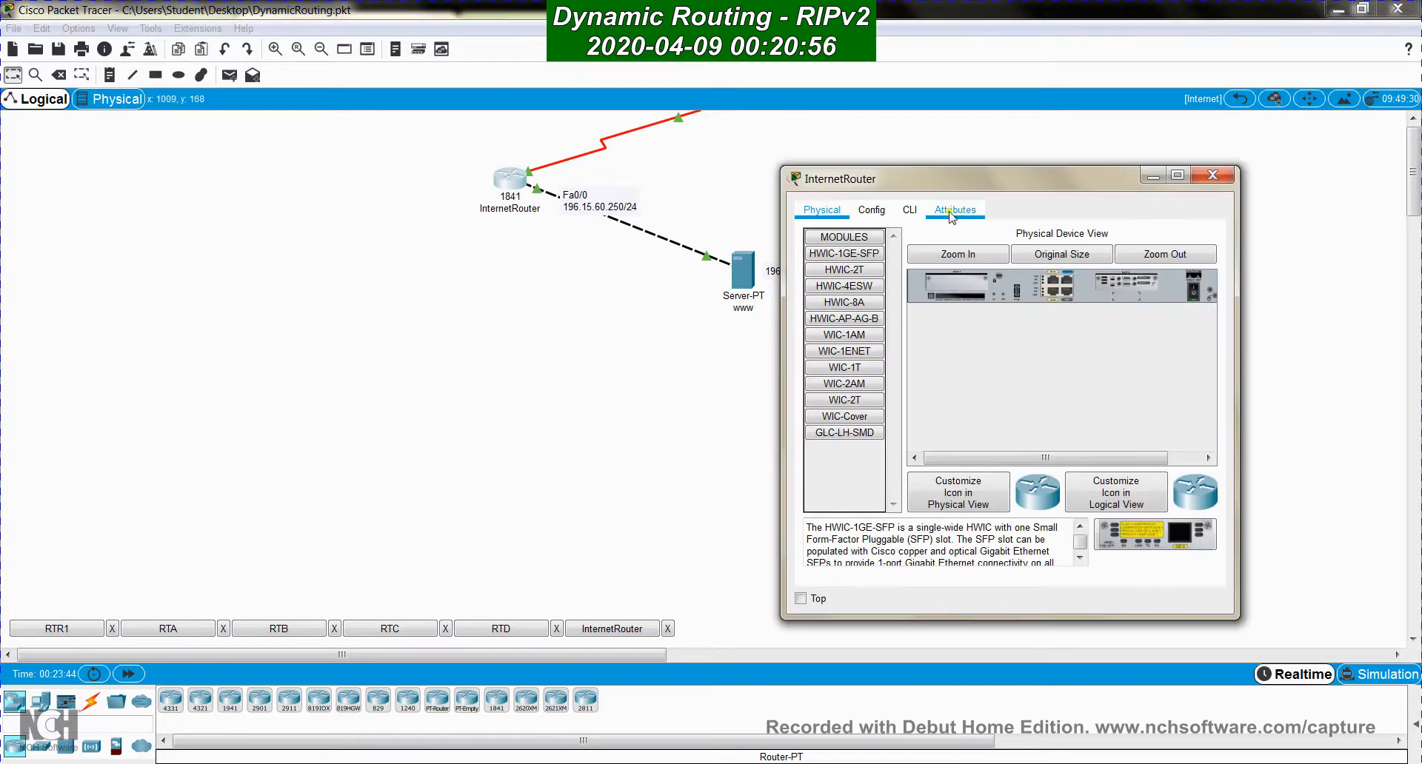
left_click(909, 210)
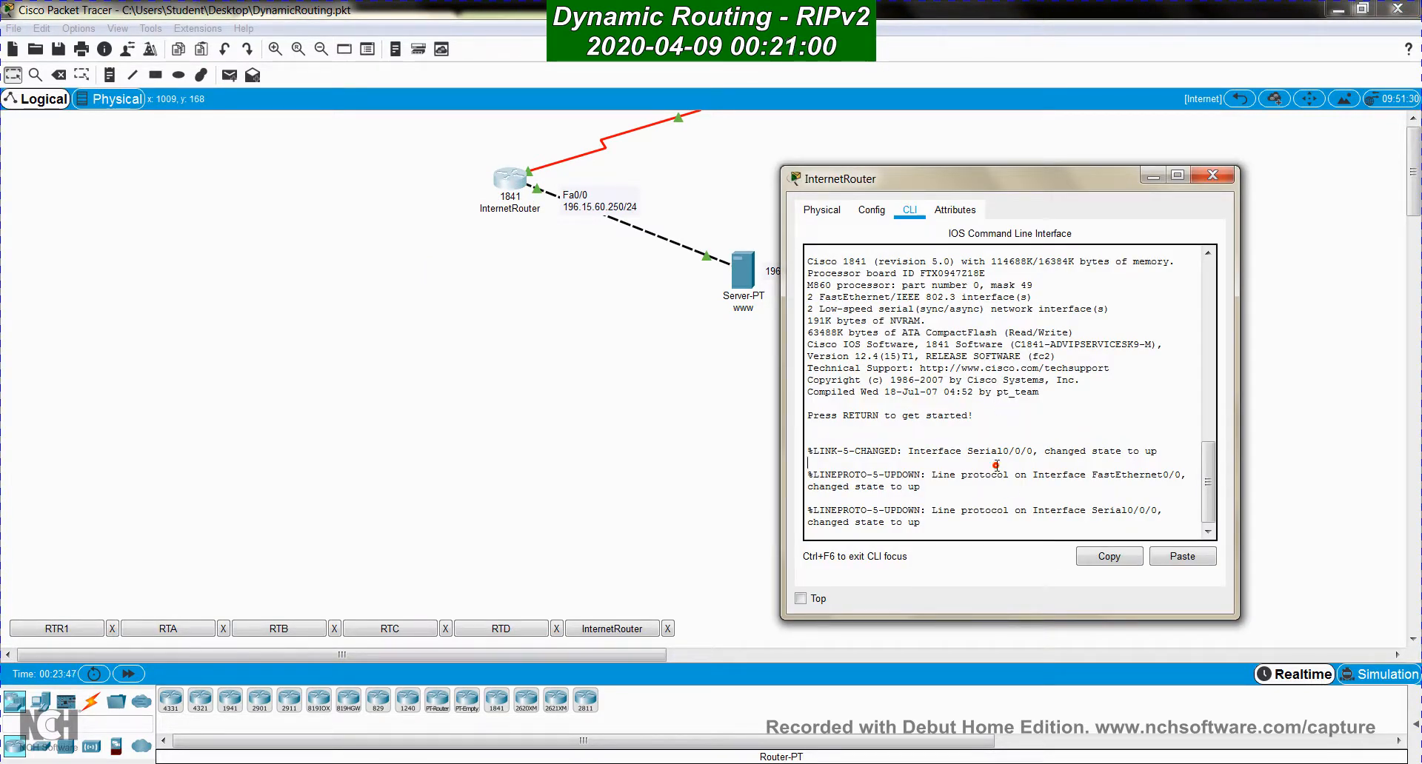
key("Return")
key("Return")
key("Return")
type("en")
key("Return")
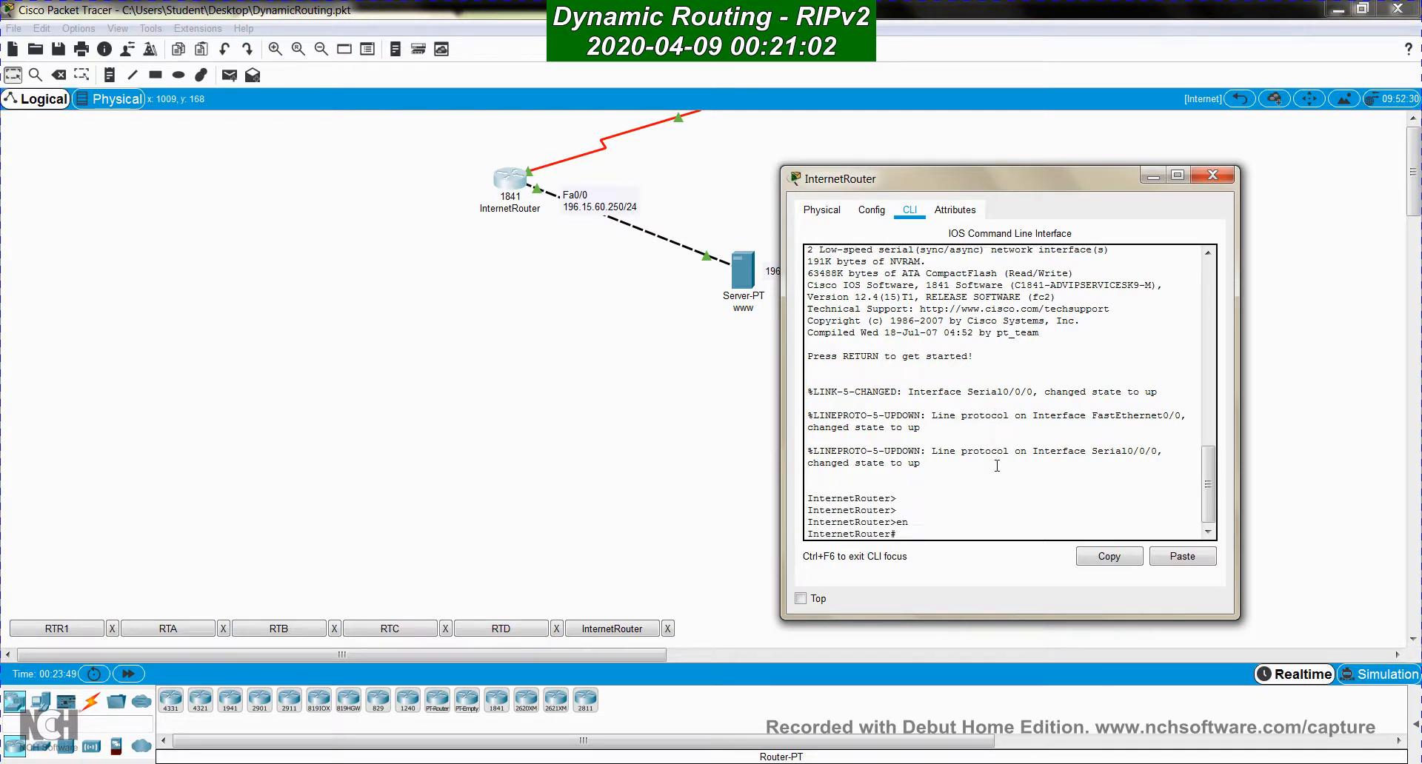
type("conf t")
key("Return")
Display InternetRouter's routing table from configuration mode with do show ip route
type("do")
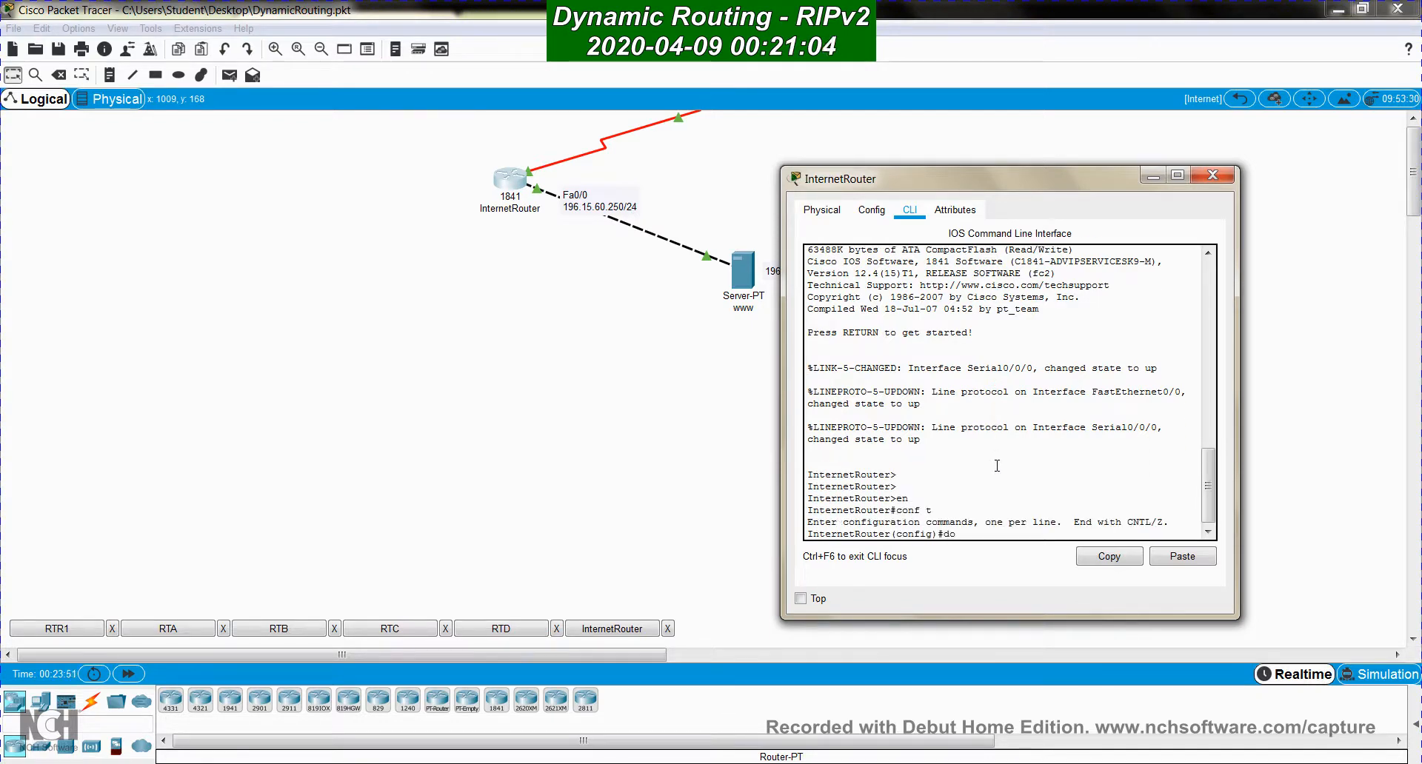
type(" show ip route")
key("Return")
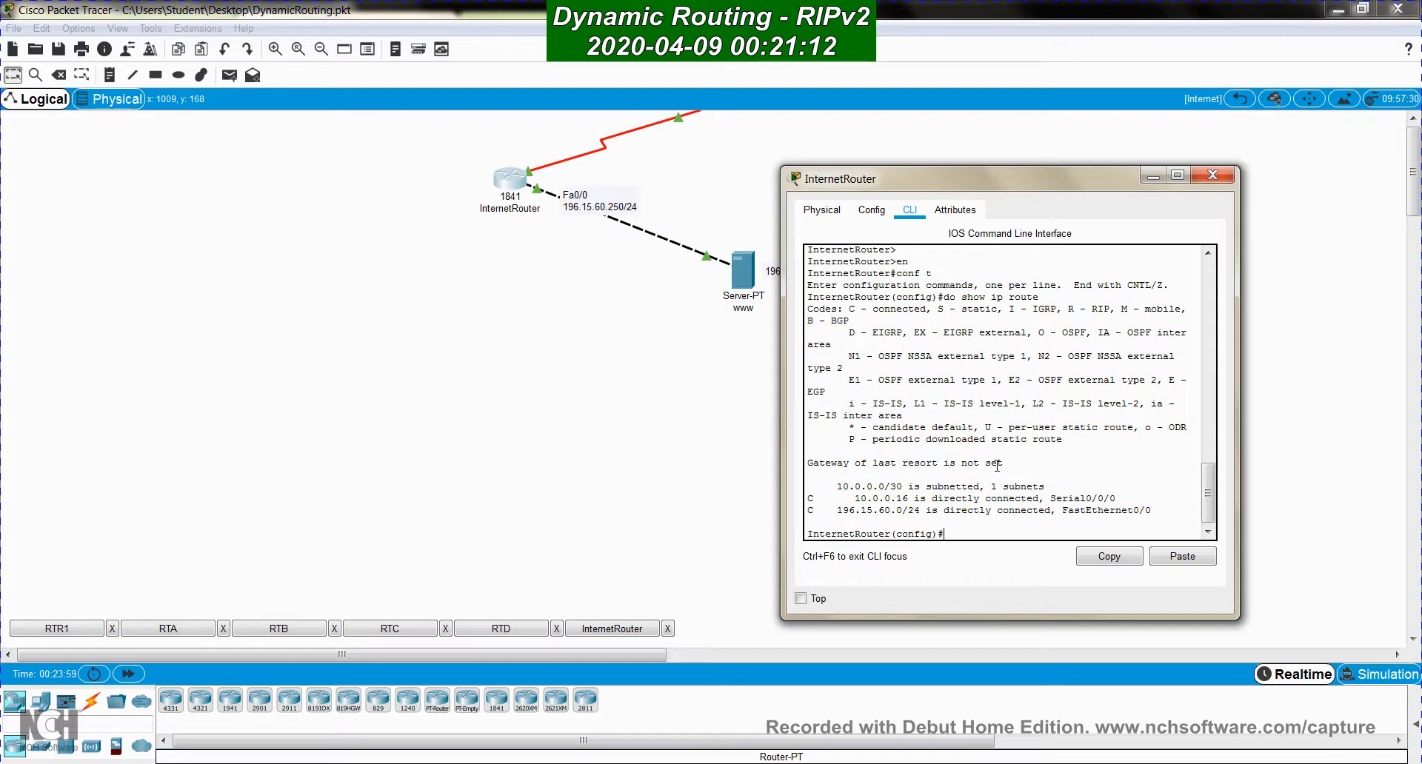
Add the default route ip route 0.0.0.0 0.0.0.0 10.0.0.17 on InternetRouter, leave configuration mode and close its window
type("ip route")
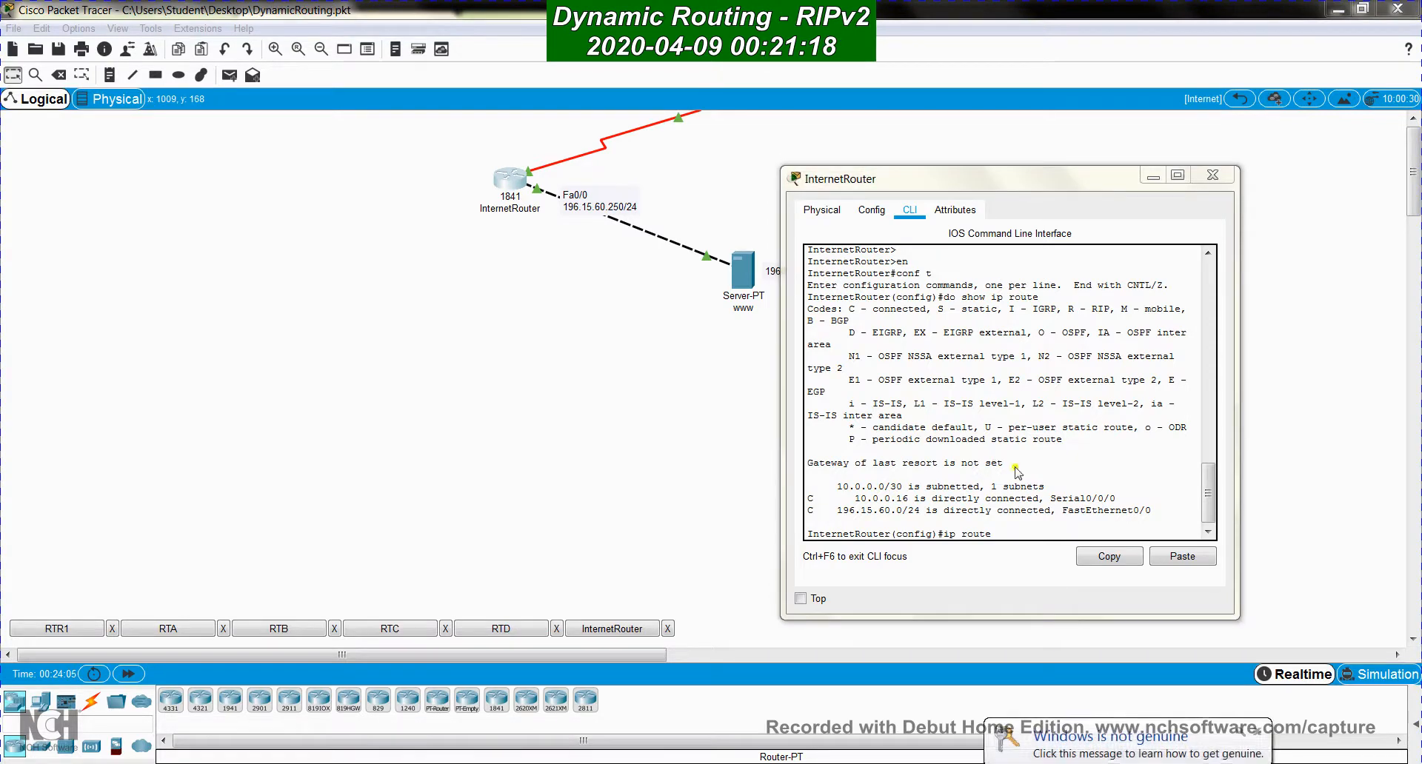
left_click(1258, 731)
left_click(1095, 539)
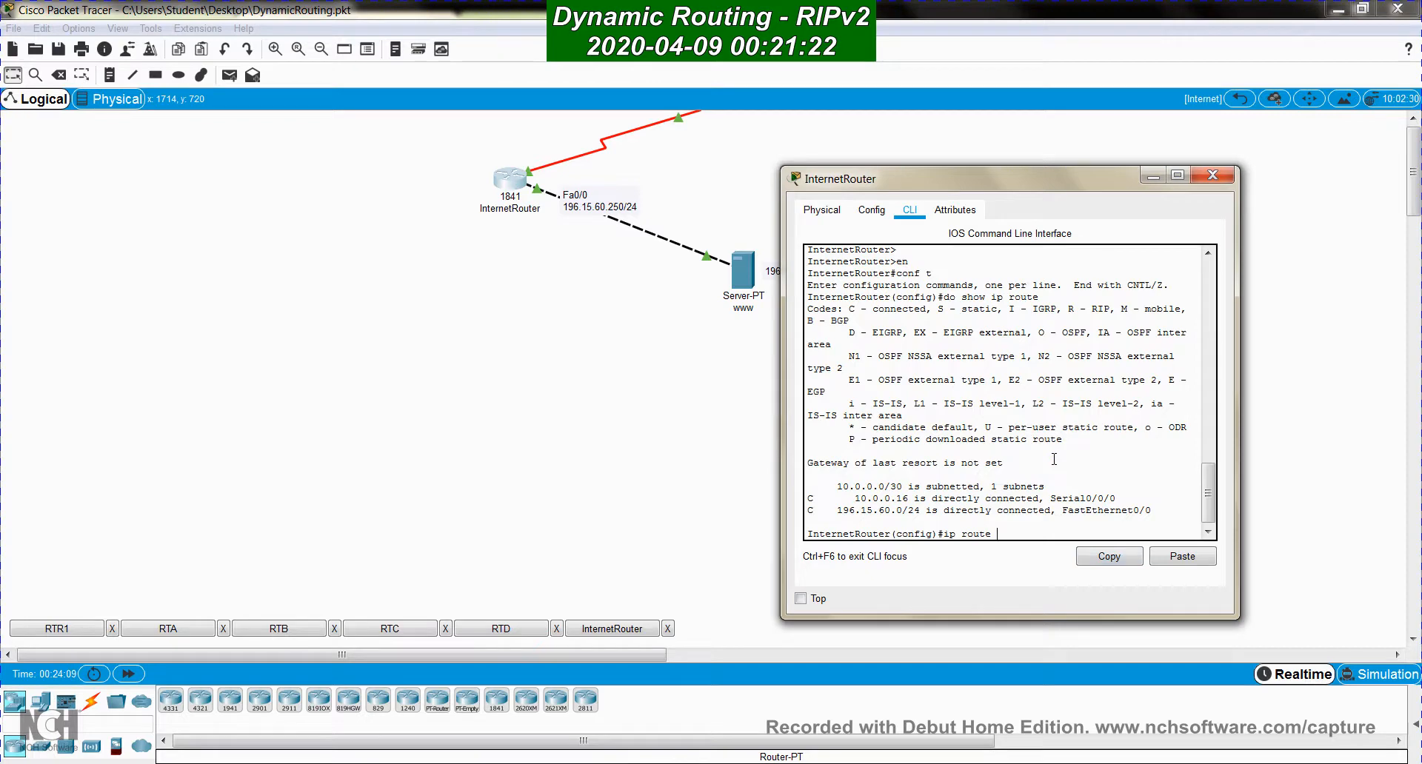
type("0.0.0.0 10.0.0.17")
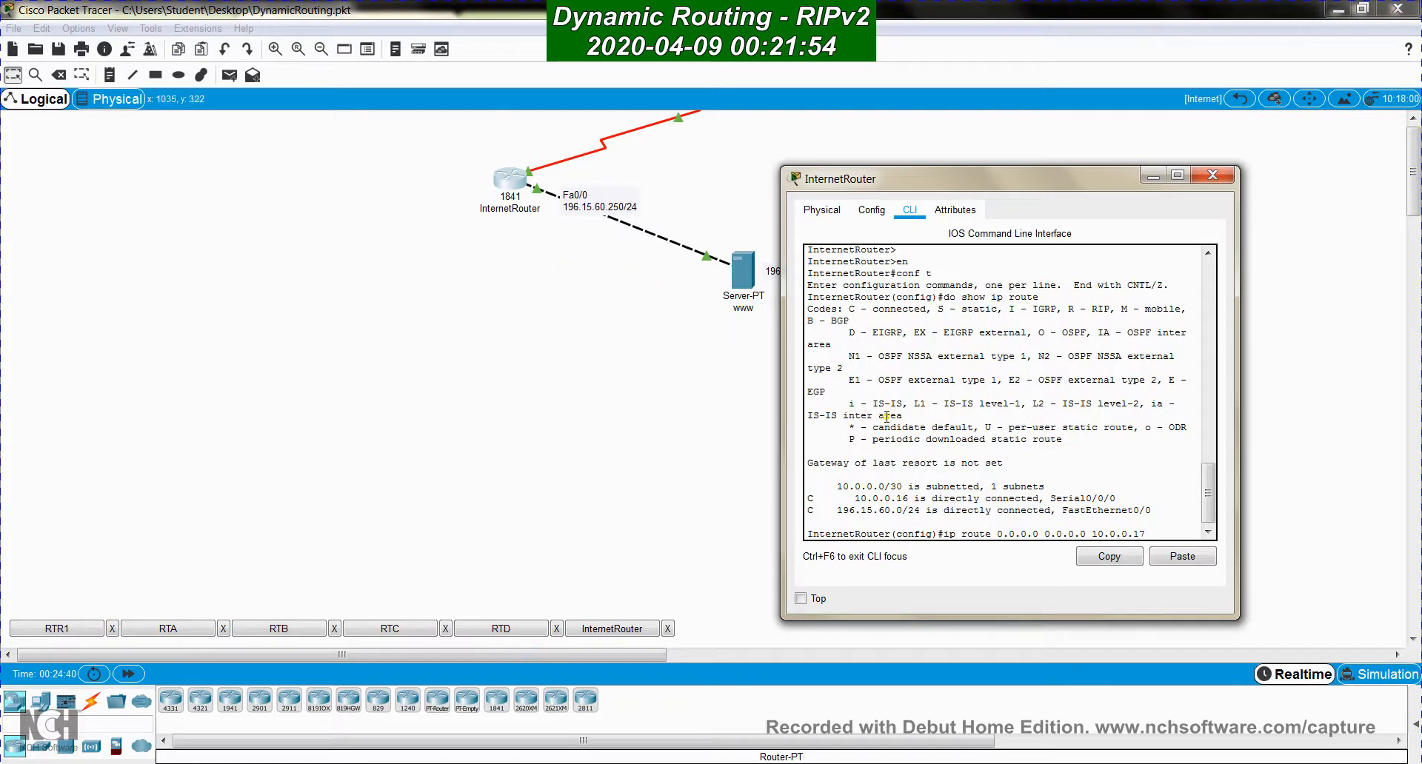
key("Return")
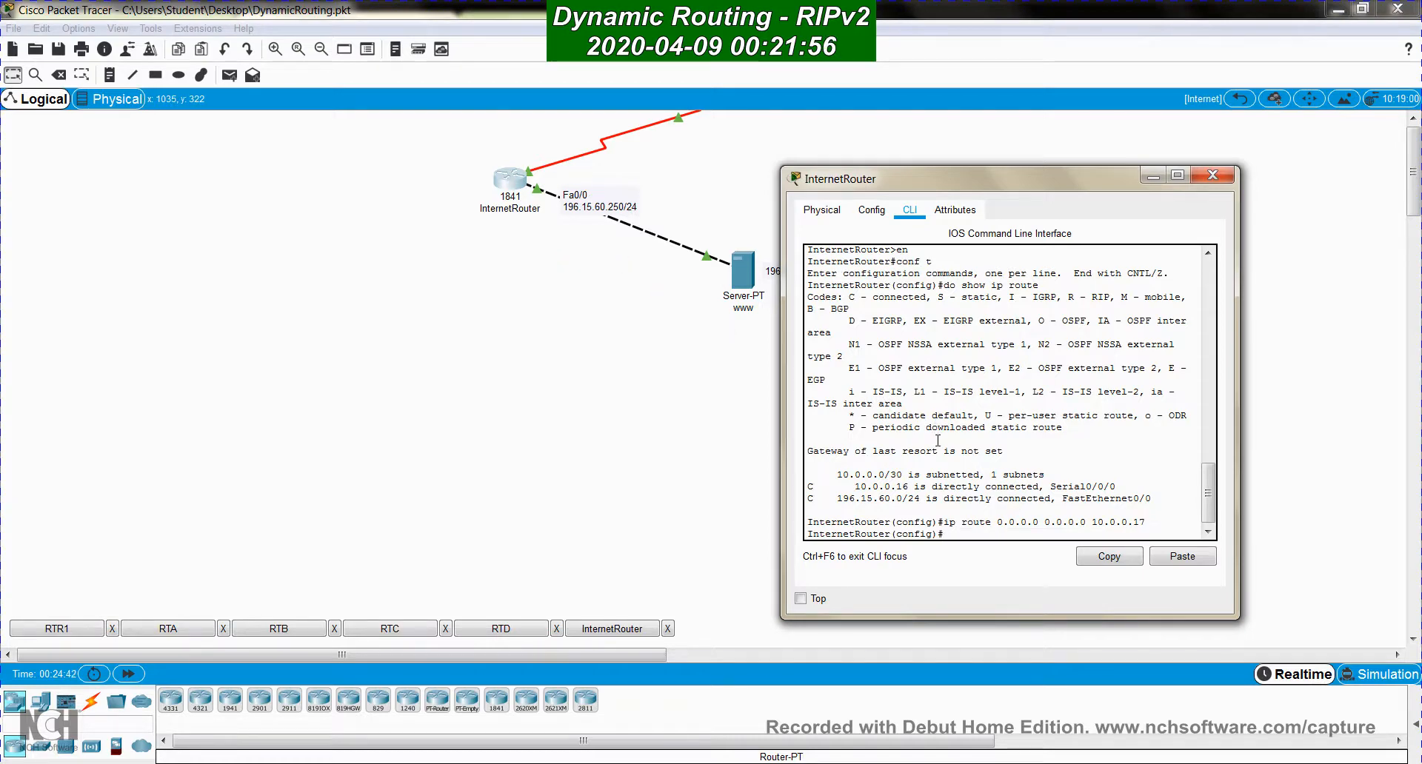
key("ctrl+z")
key("Return")
key("Return")
key("Return")
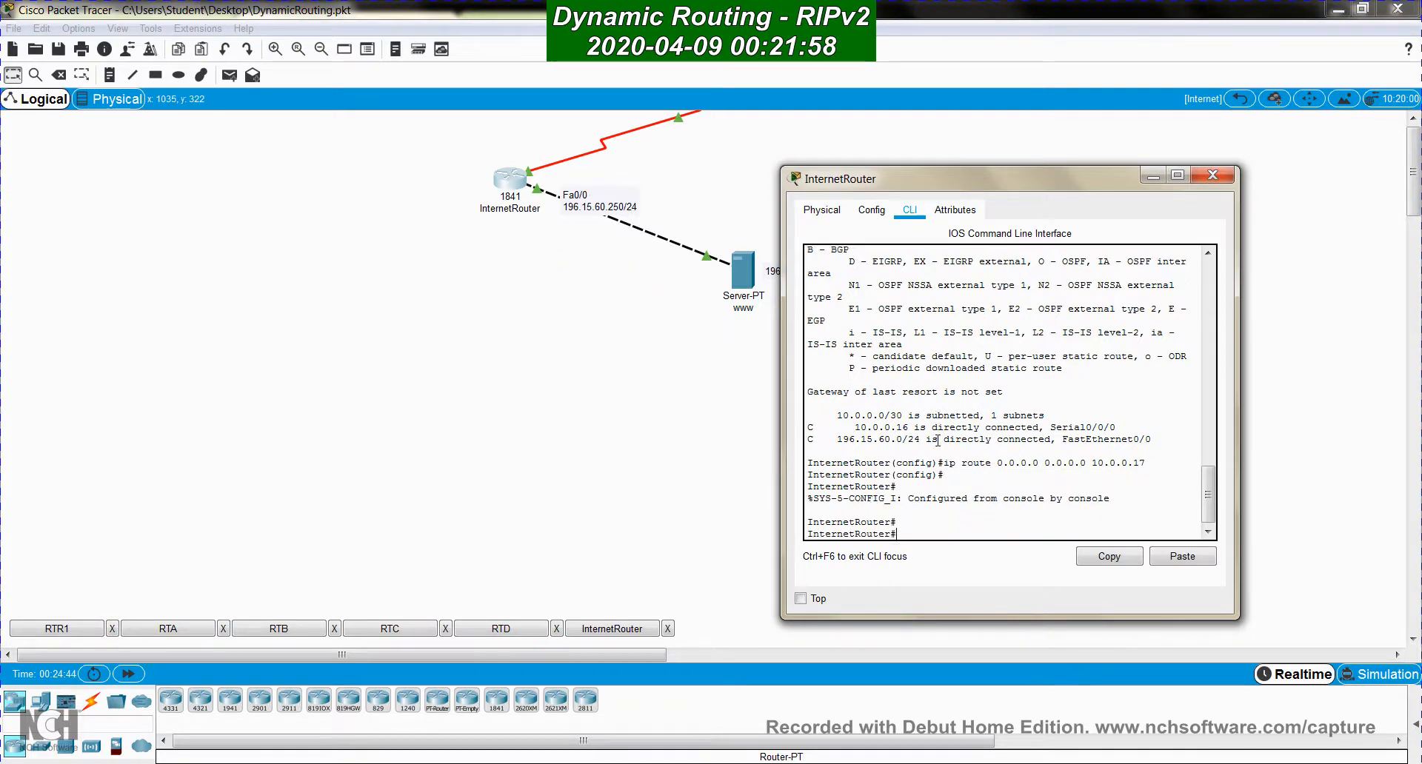
left_click(1231, 174)
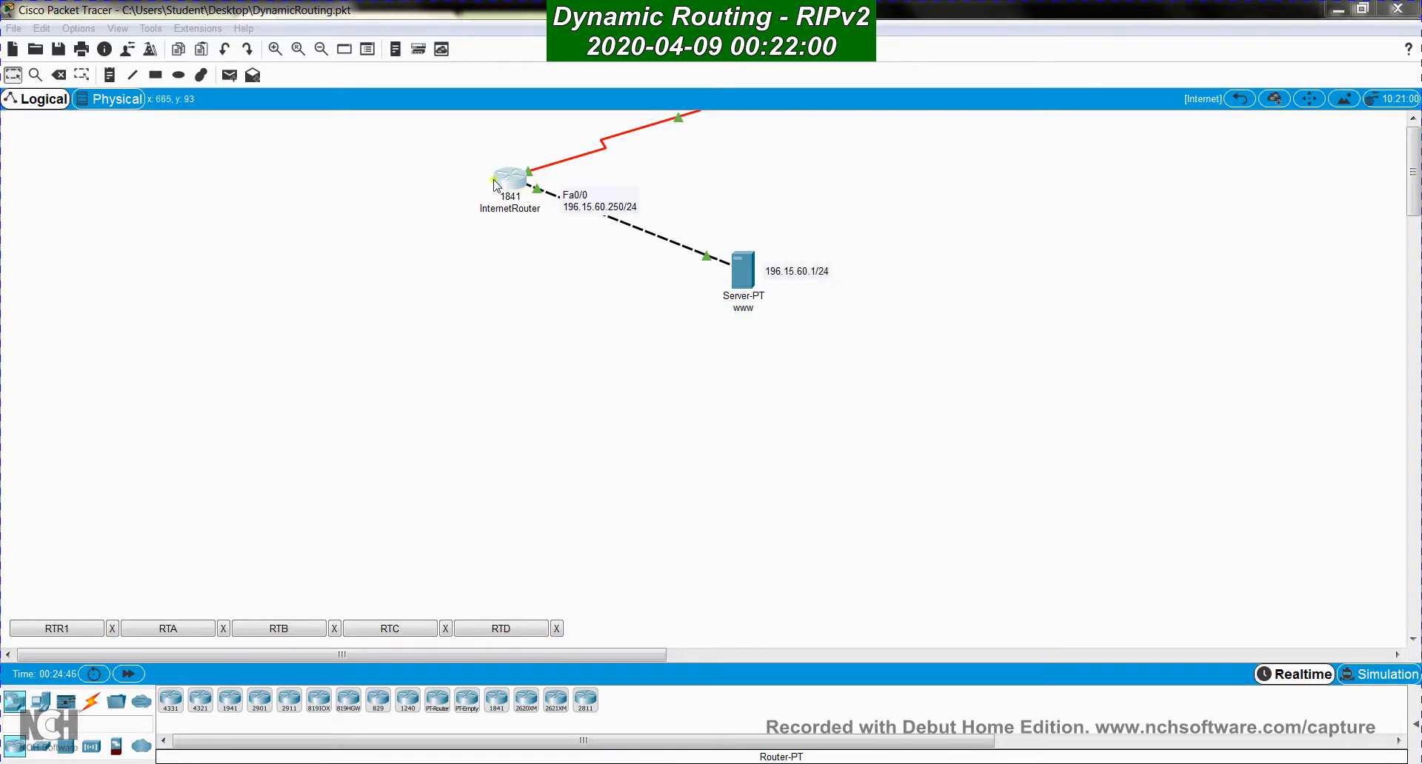
Return to the root topology and display RTR1's full routing table with sh ip route
left_click(1239, 98)
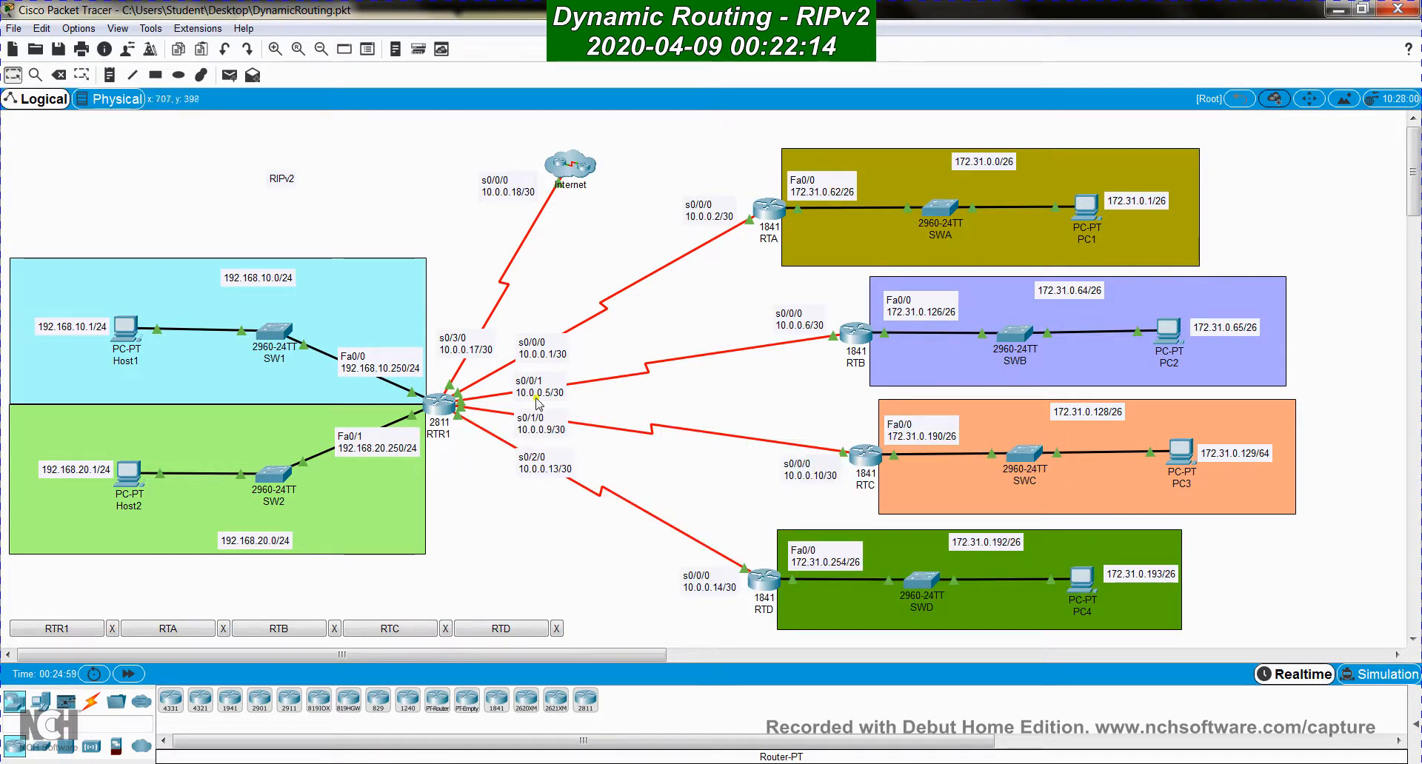
left_click(437, 406)
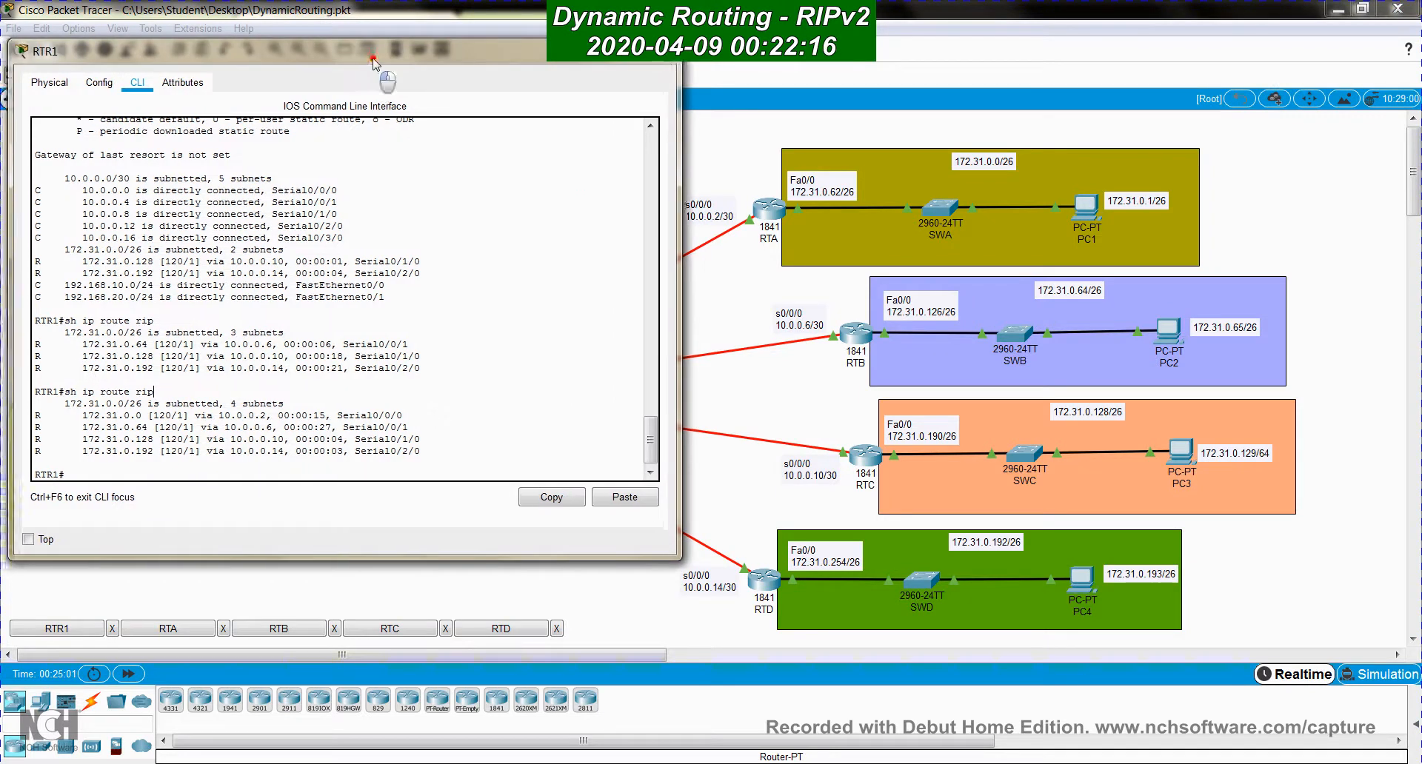
left_click_drag(374, 59, 1055, 140)
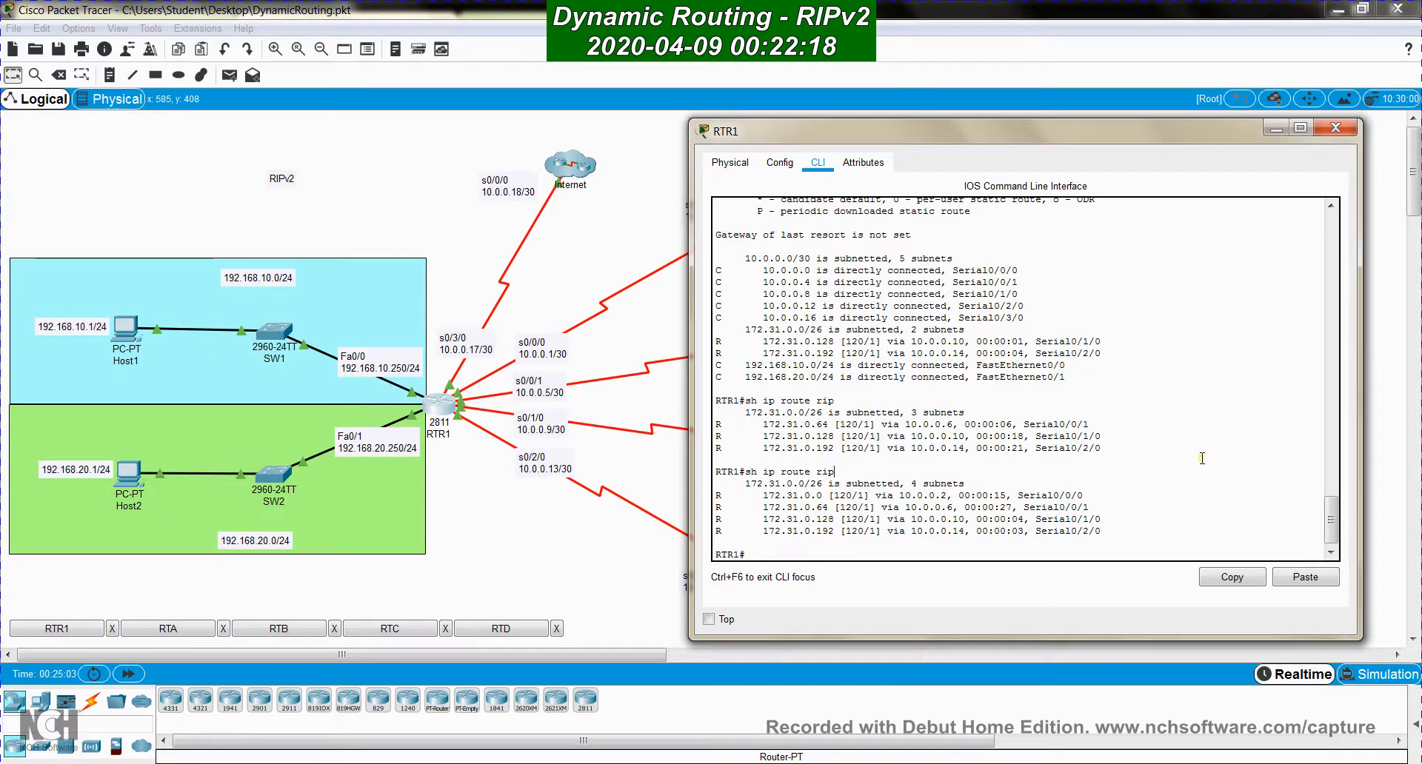
key("Return")
key("Return")
key("Return")
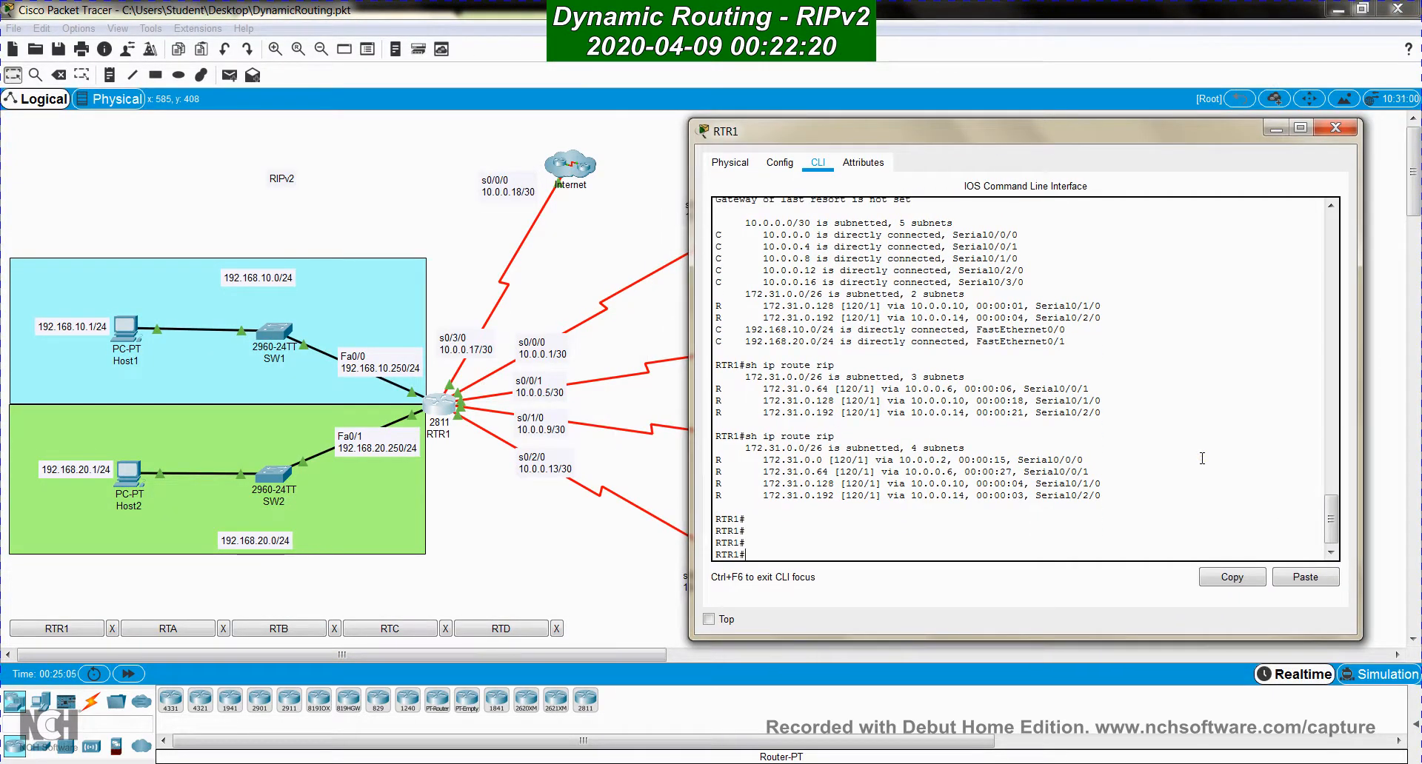
key("Up")
key("BackSpace")
key("BackSpace")
key("Return")
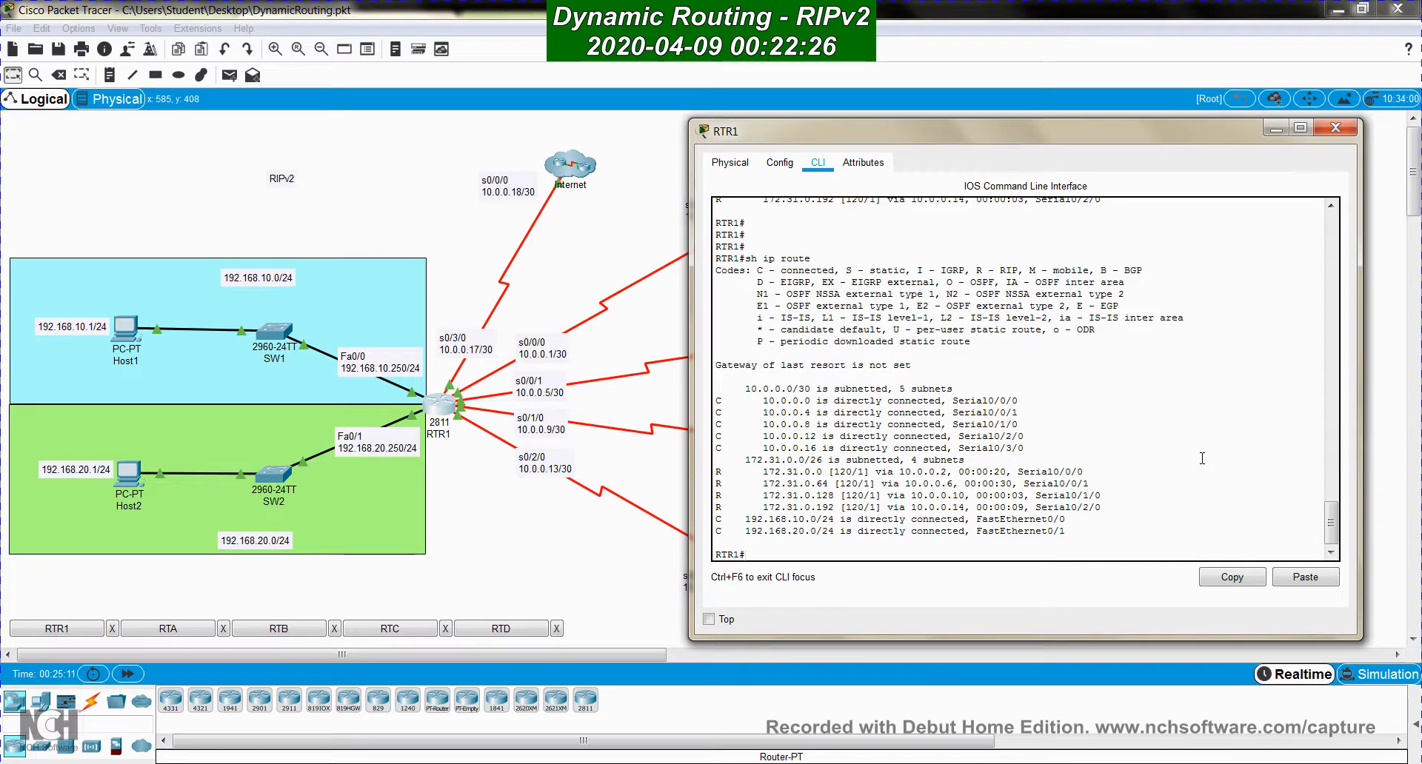
Add the default route ip route 0.0.0.0 0.0.0.0 10.0.0.18 on RTR1 and return to privileged mode
type("conf t")
key("Return")
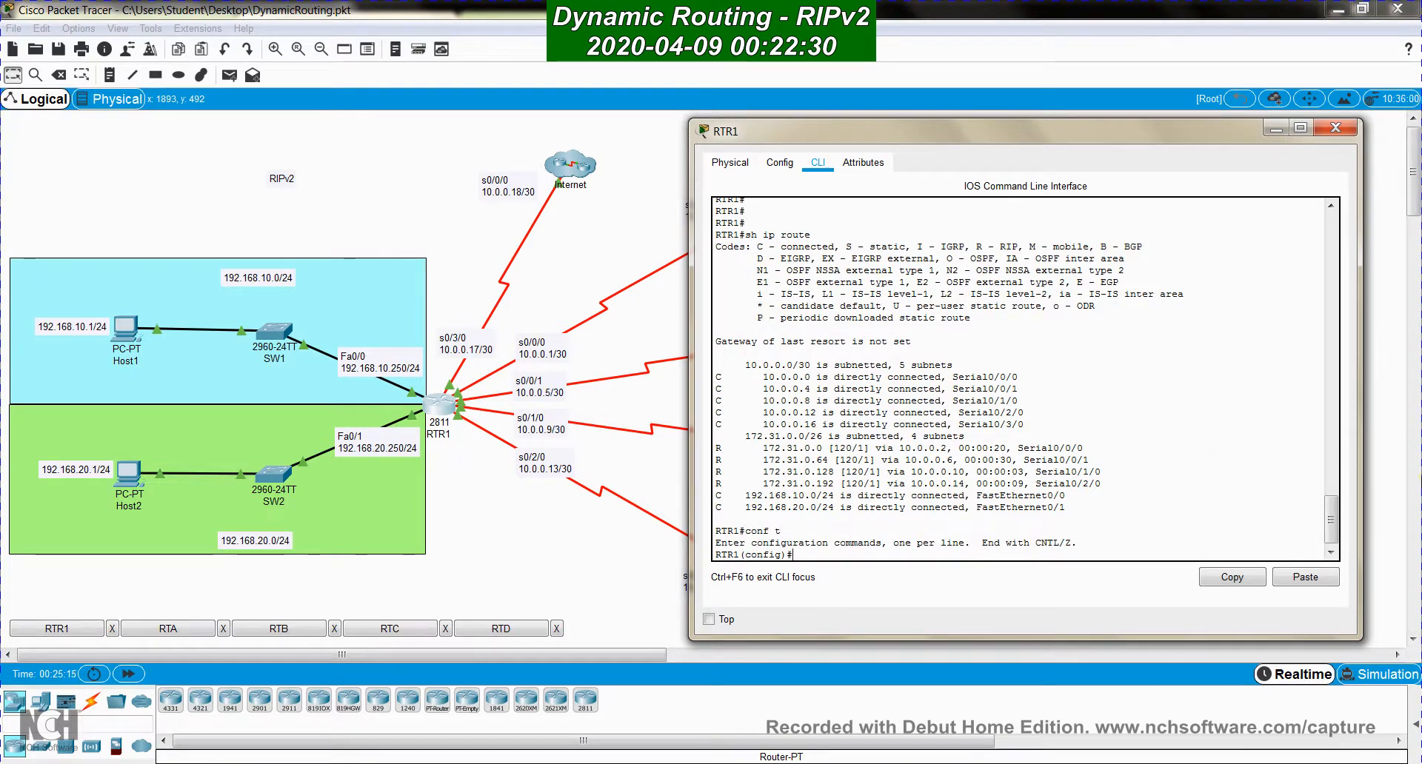
type("ip route")
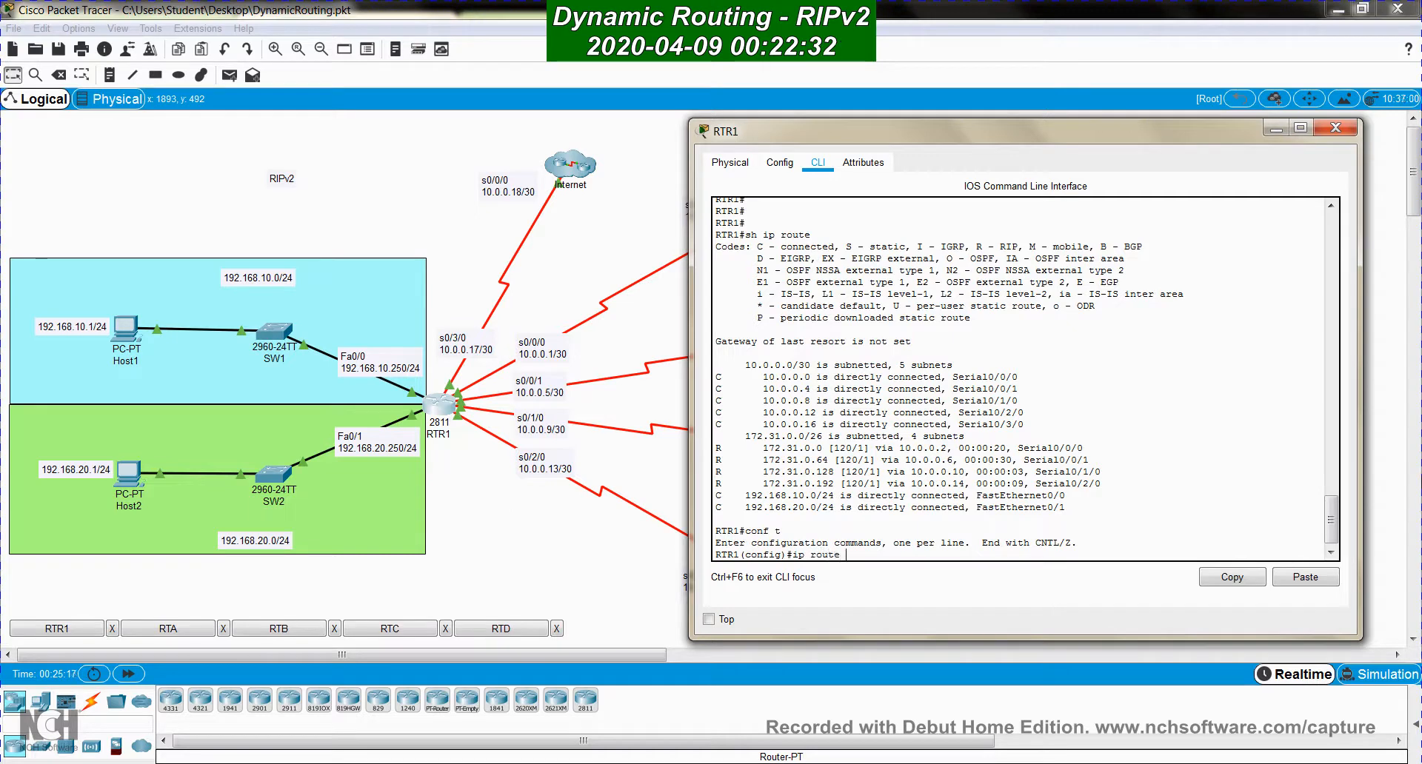
type(" 0.0.0.0 0.0.0.0")
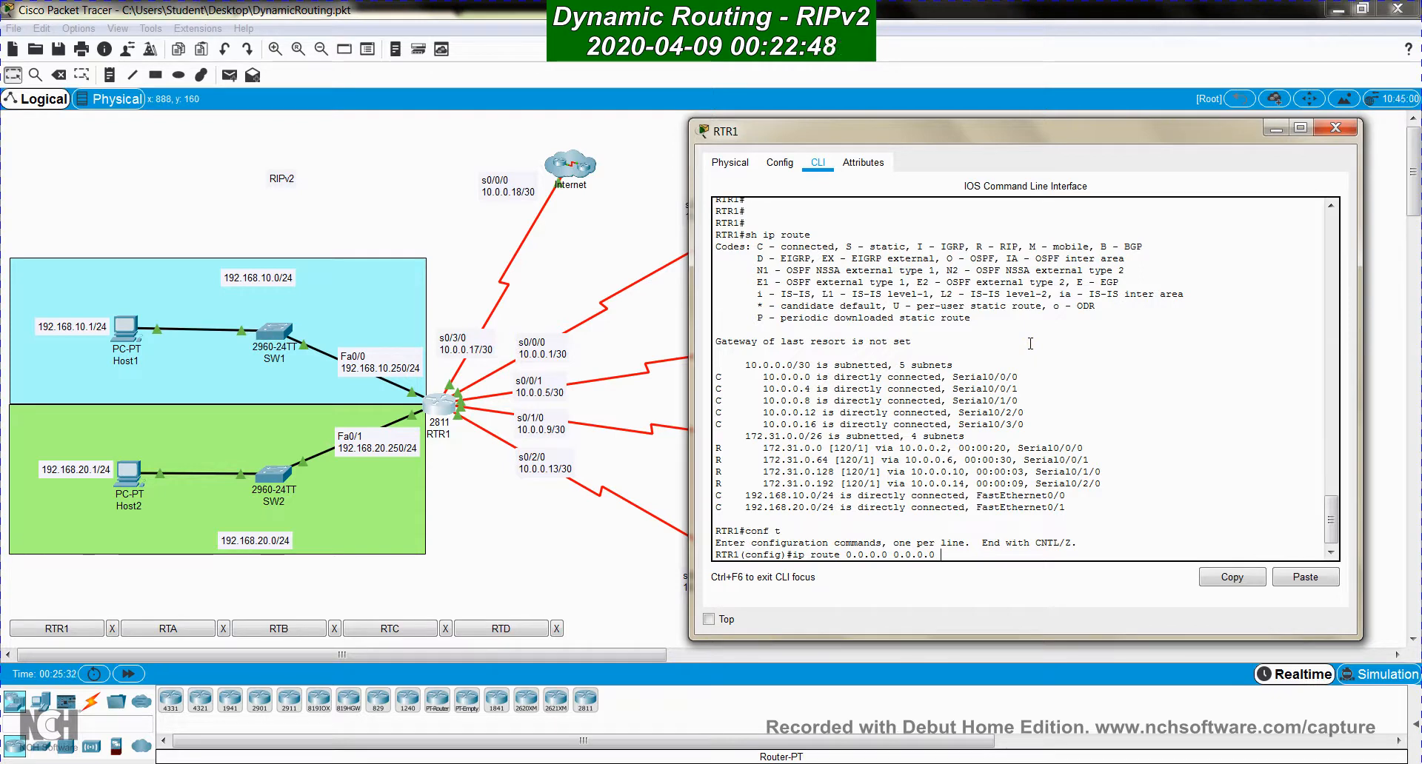
type("10.0.0.18")
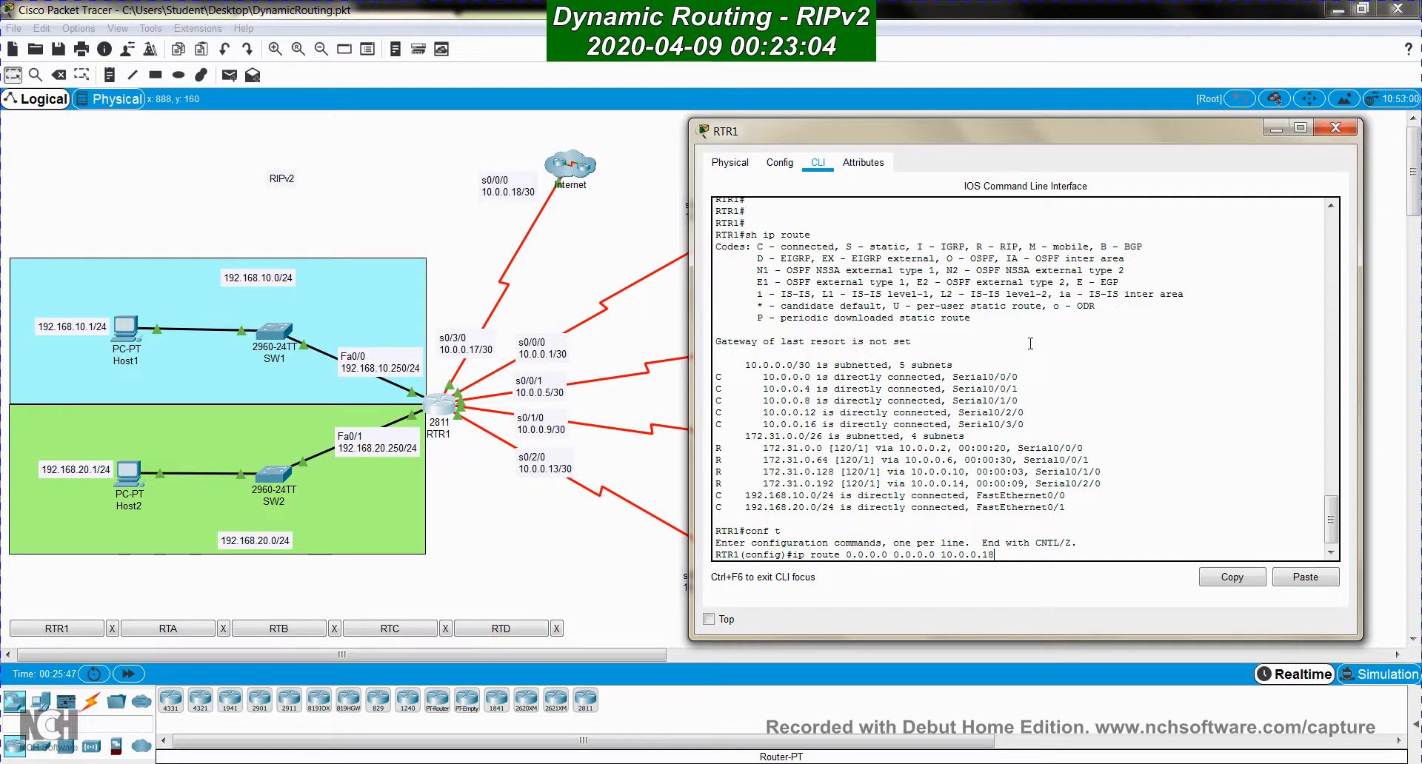
key("Return")
key("Return")
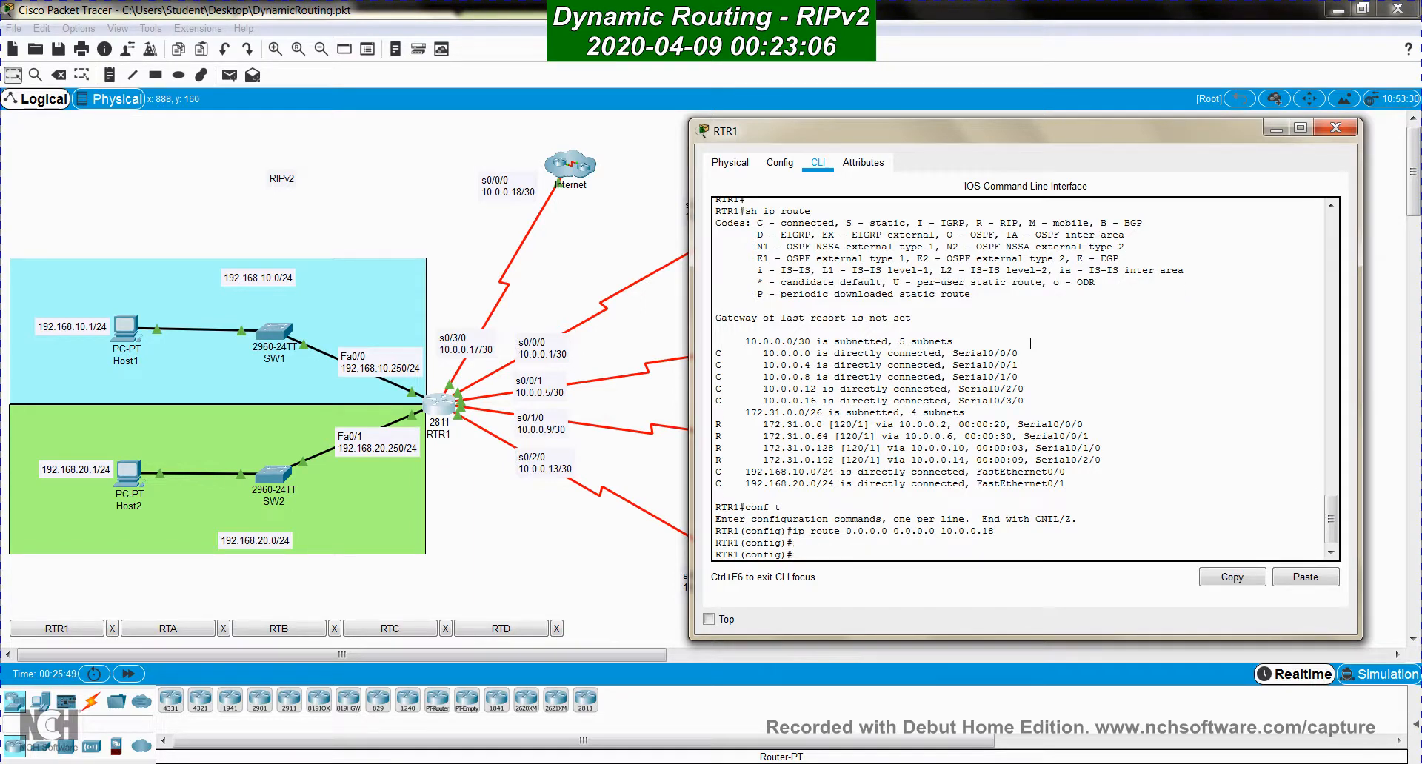
key("ctrl+z")
Display RTR1's routing table with show ip route and examine the static default route against the other entries
type("show ")
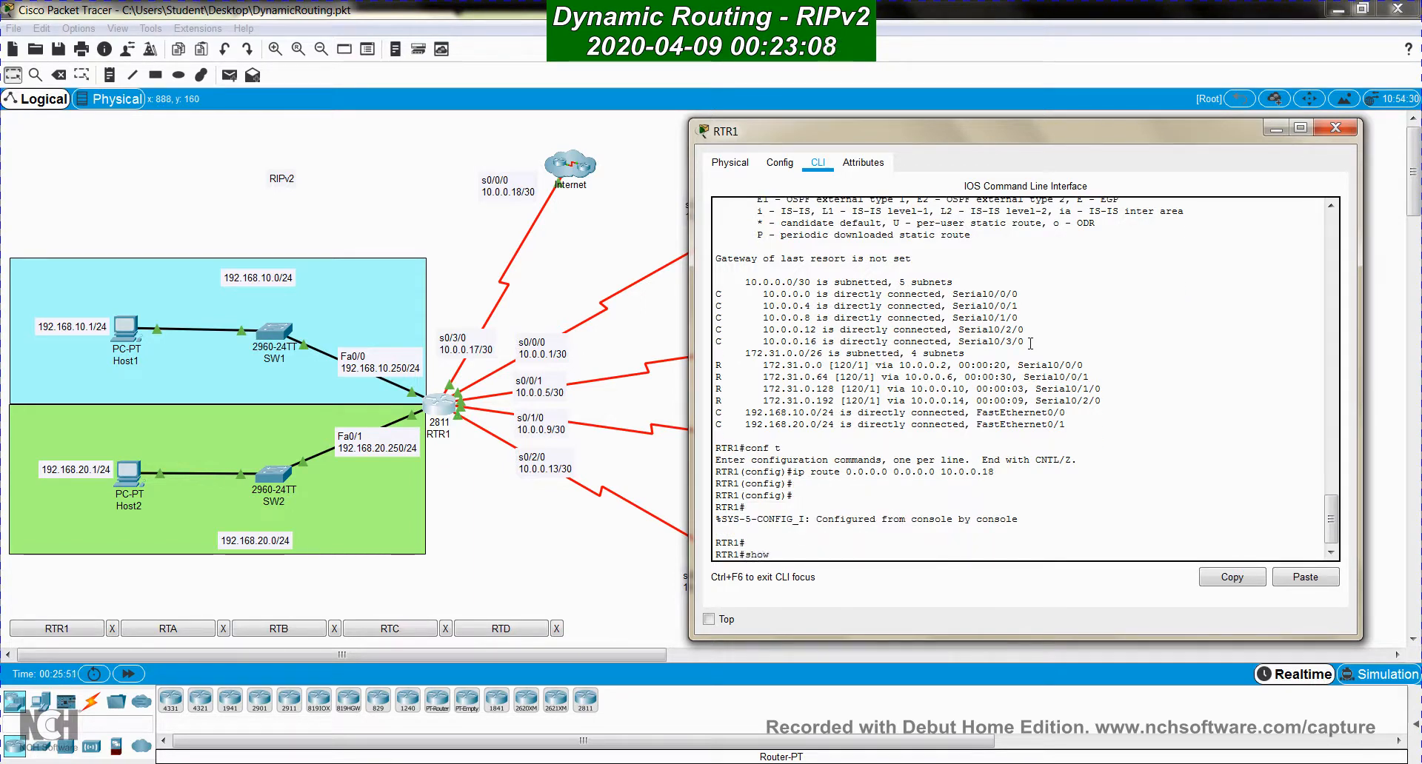
type("ip route")
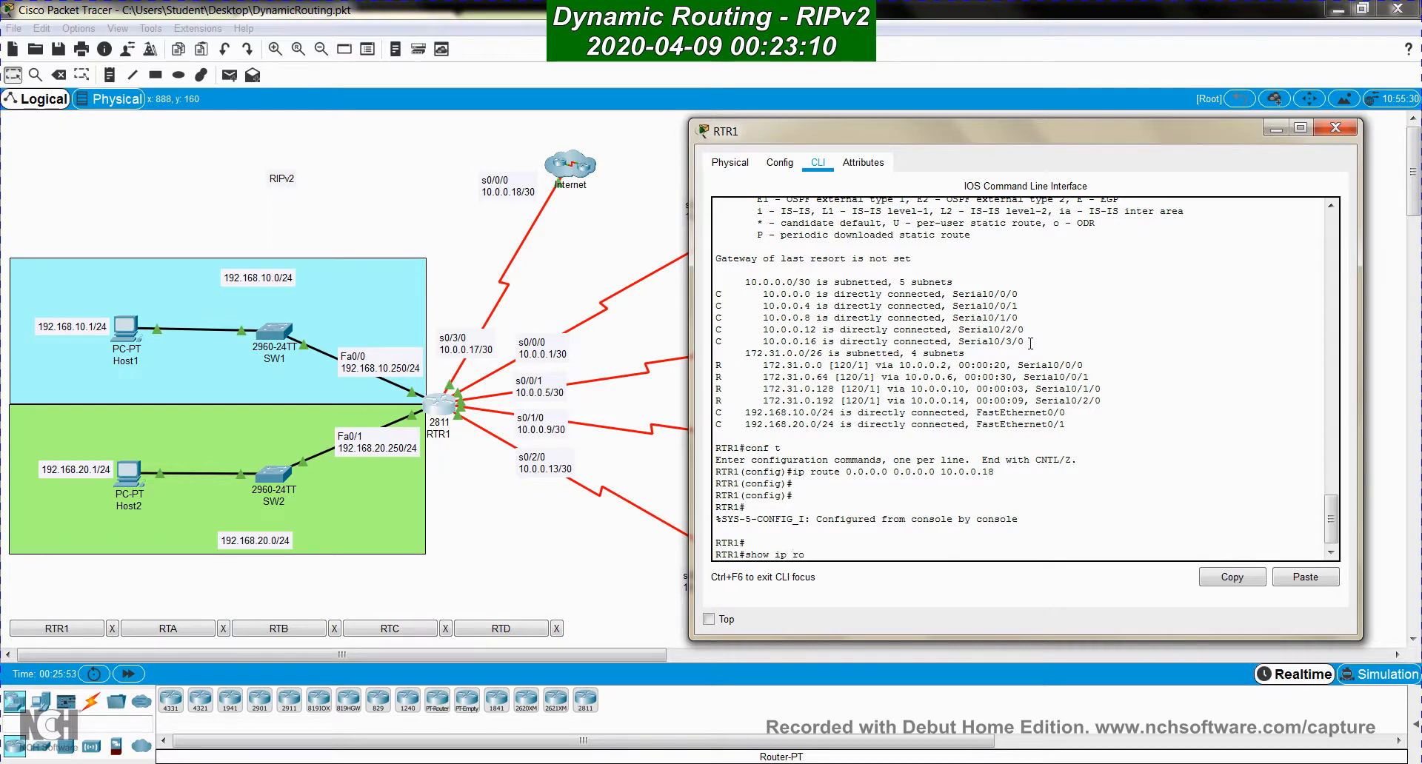
key("Return")
key("space")
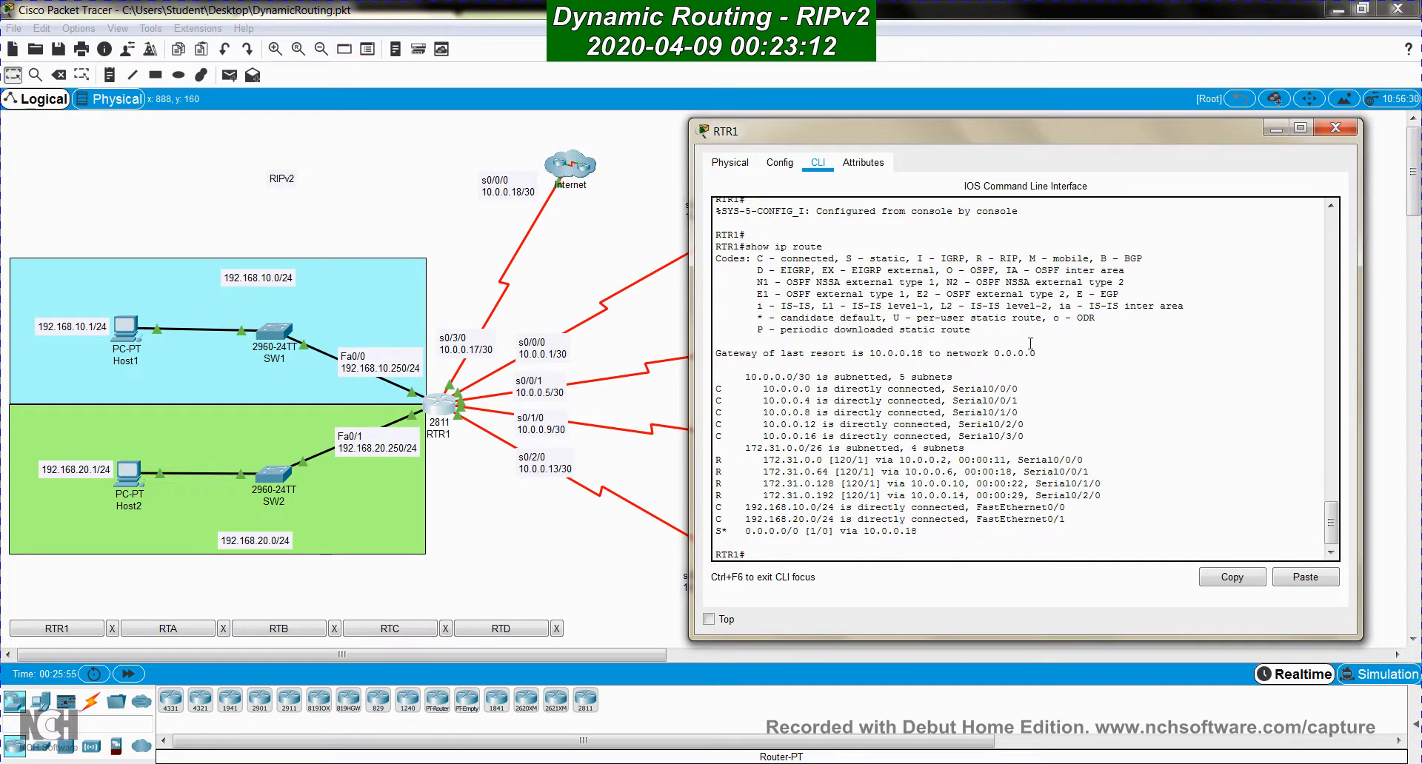
double_click(725, 531)
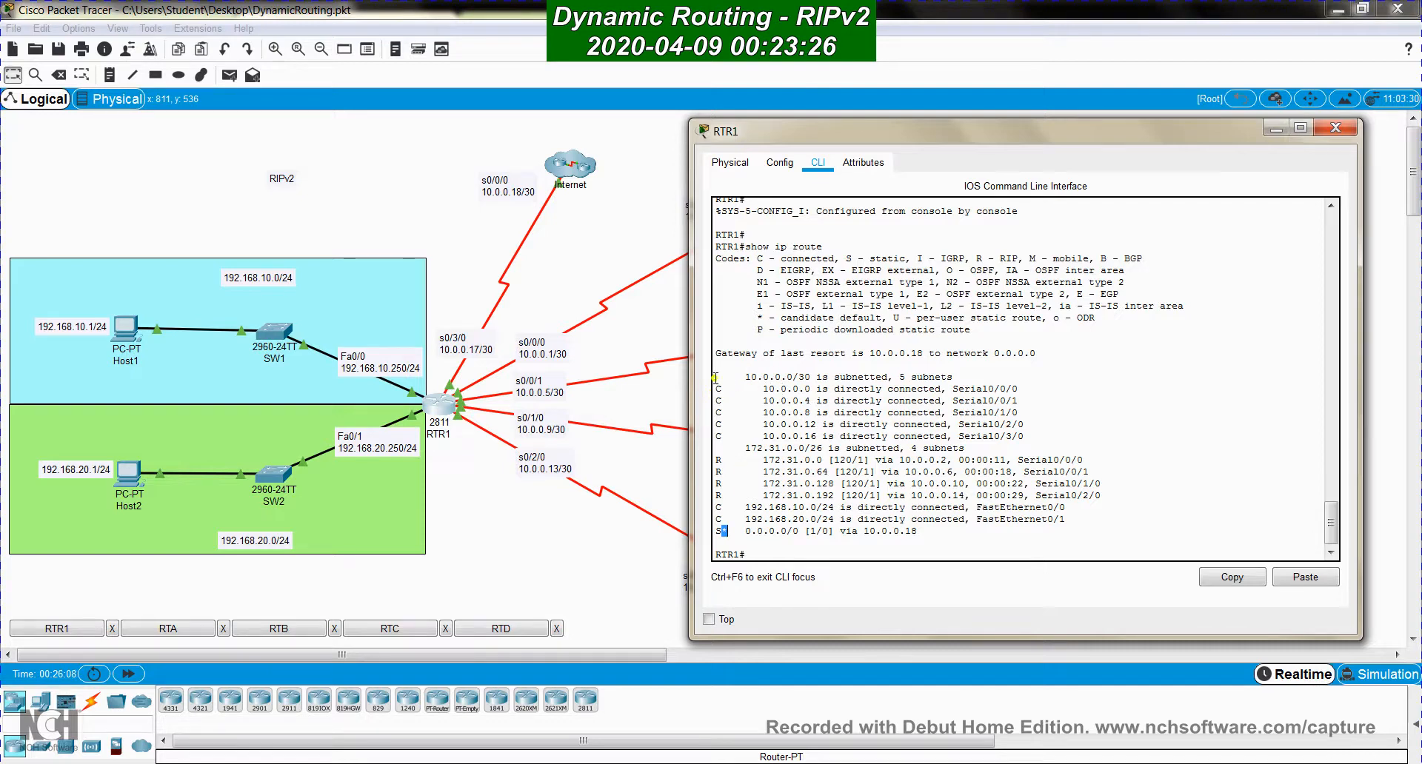
left_click_drag(715, 378, 1105, 518)
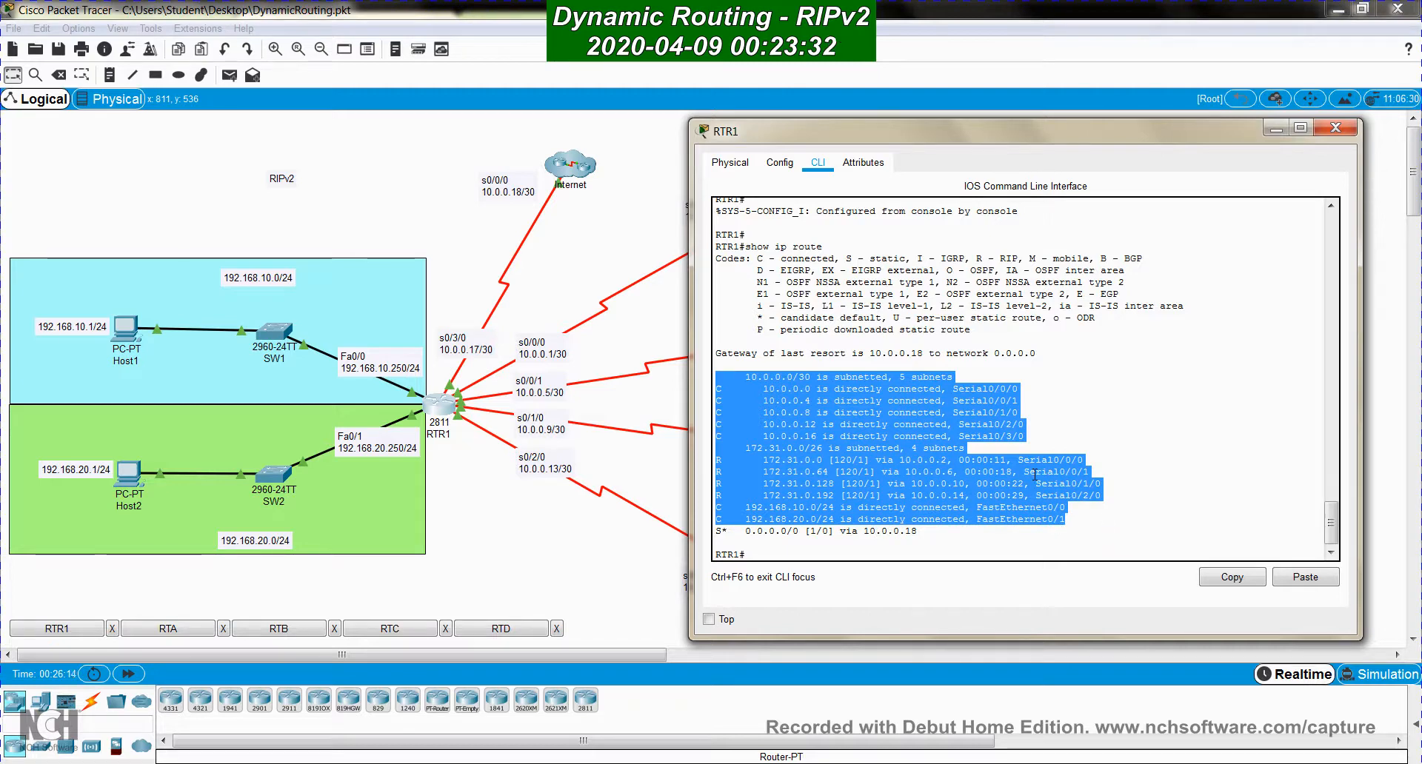
left_click(771, 551)
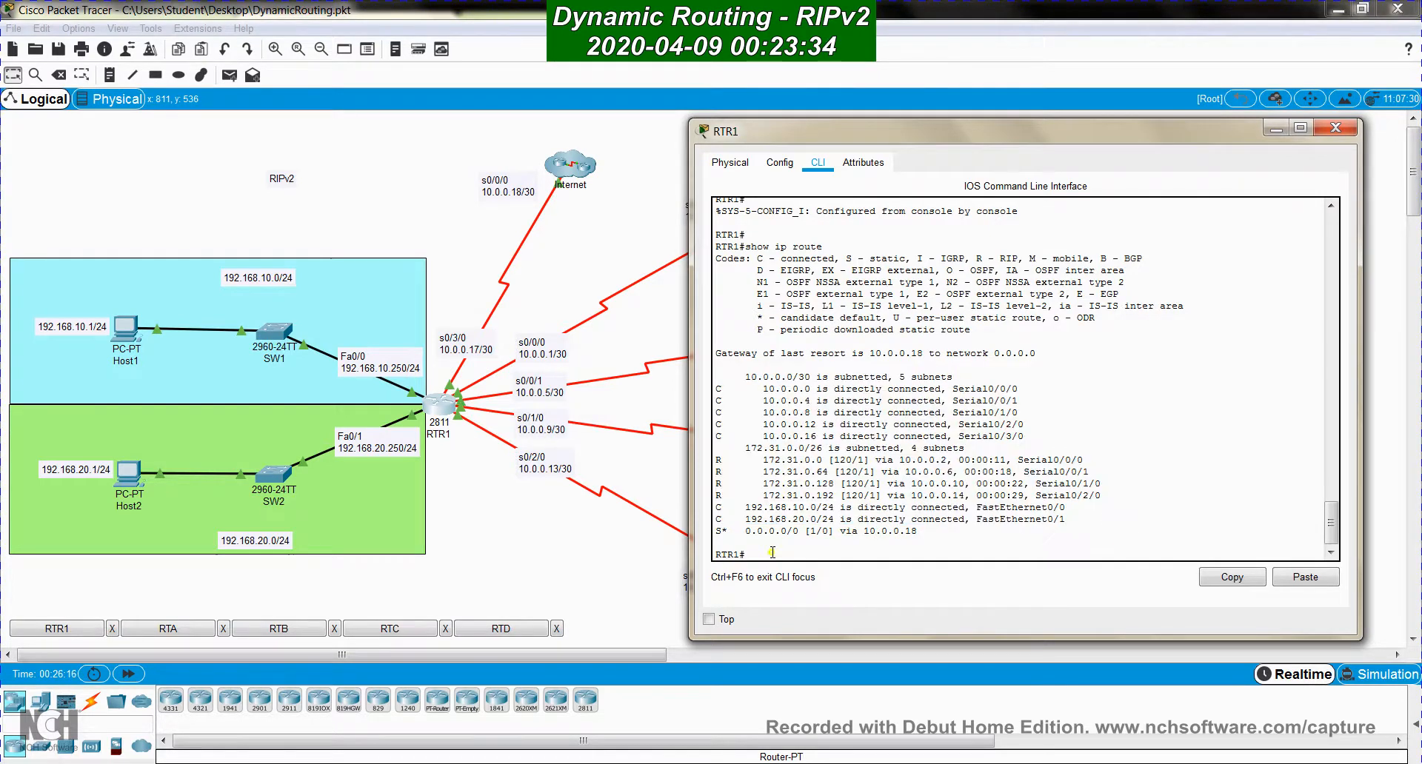
Look up the www server's address in the Internet cluster and return to RTR1's command line
double_click(565, 169)
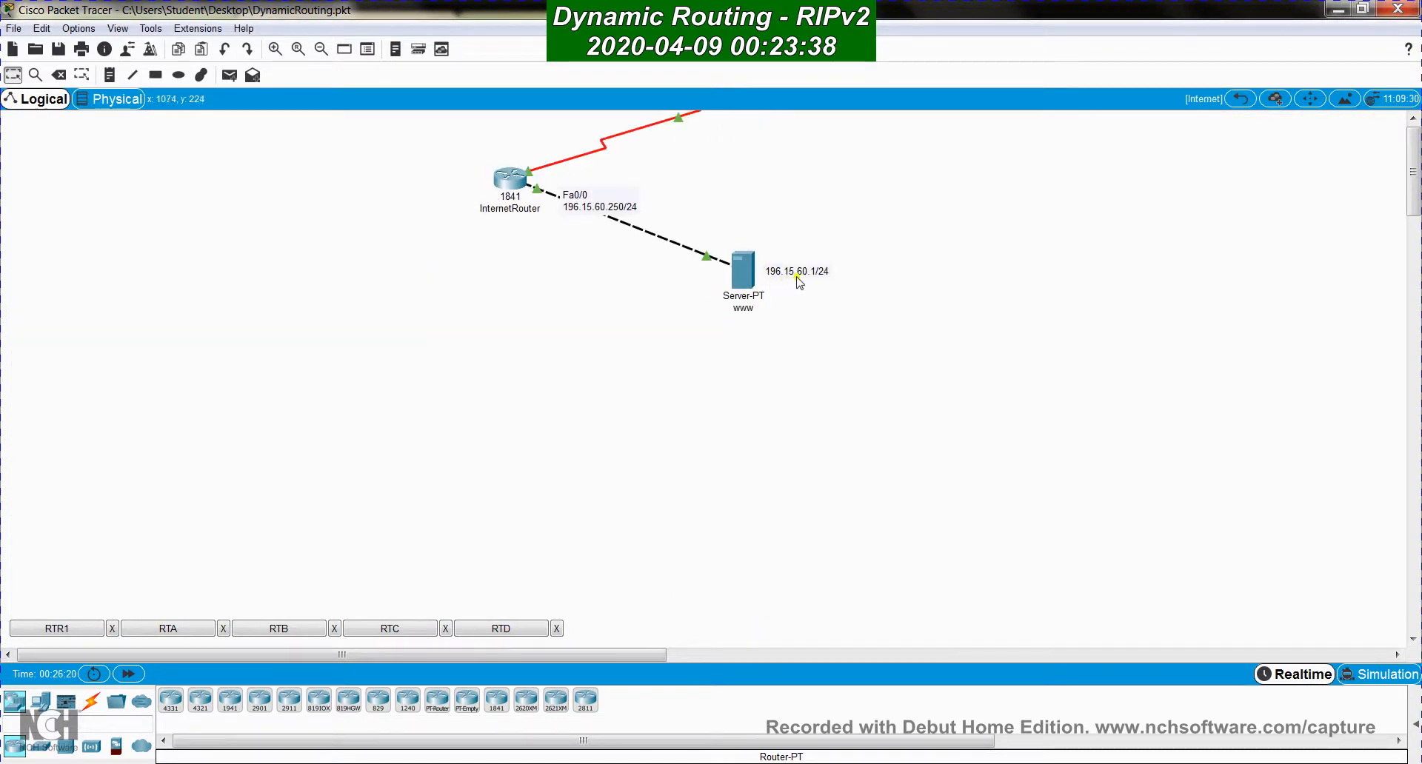
left_click(1240, 99)
left_click(440, 403)
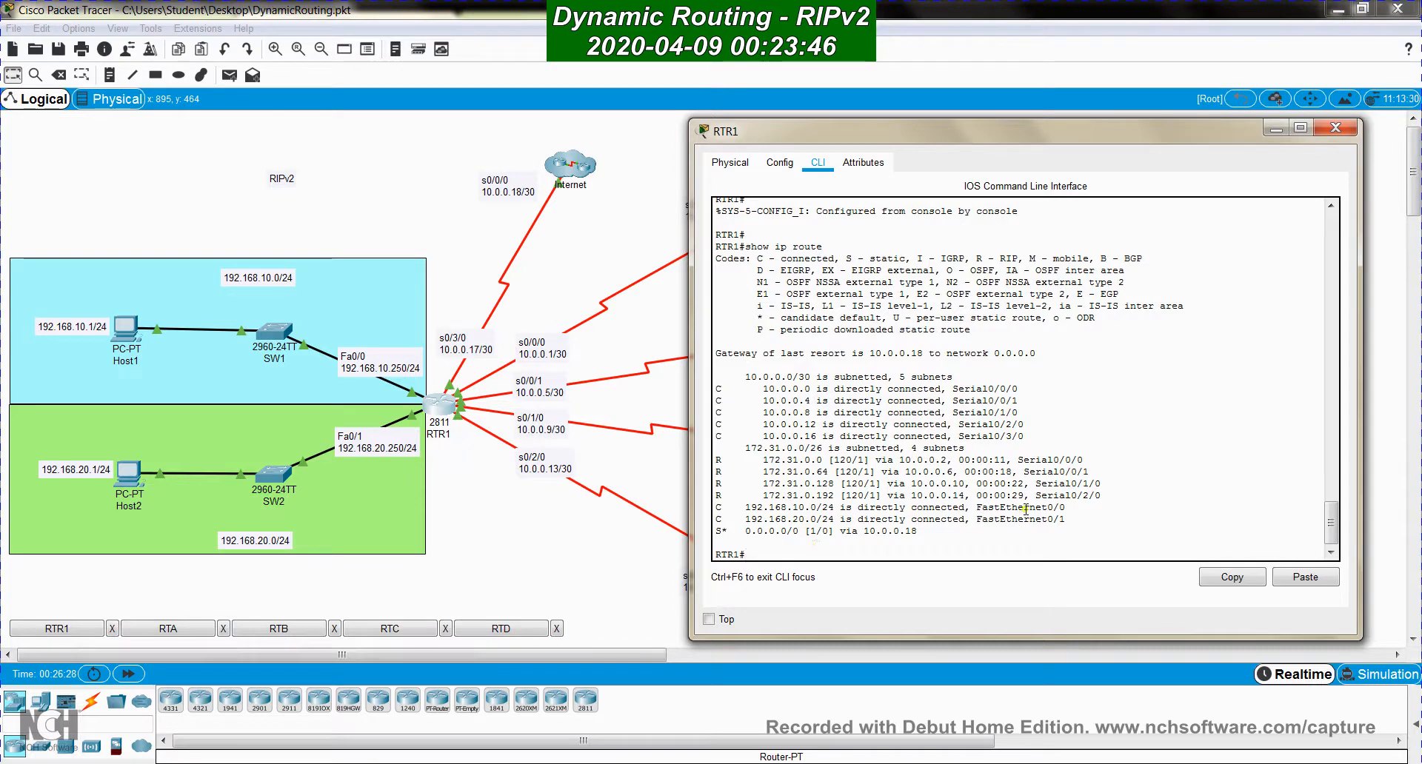
Ping the www server at 196.15.60.1 twice from RTR1, checking the default route's next hop
type("ping ")
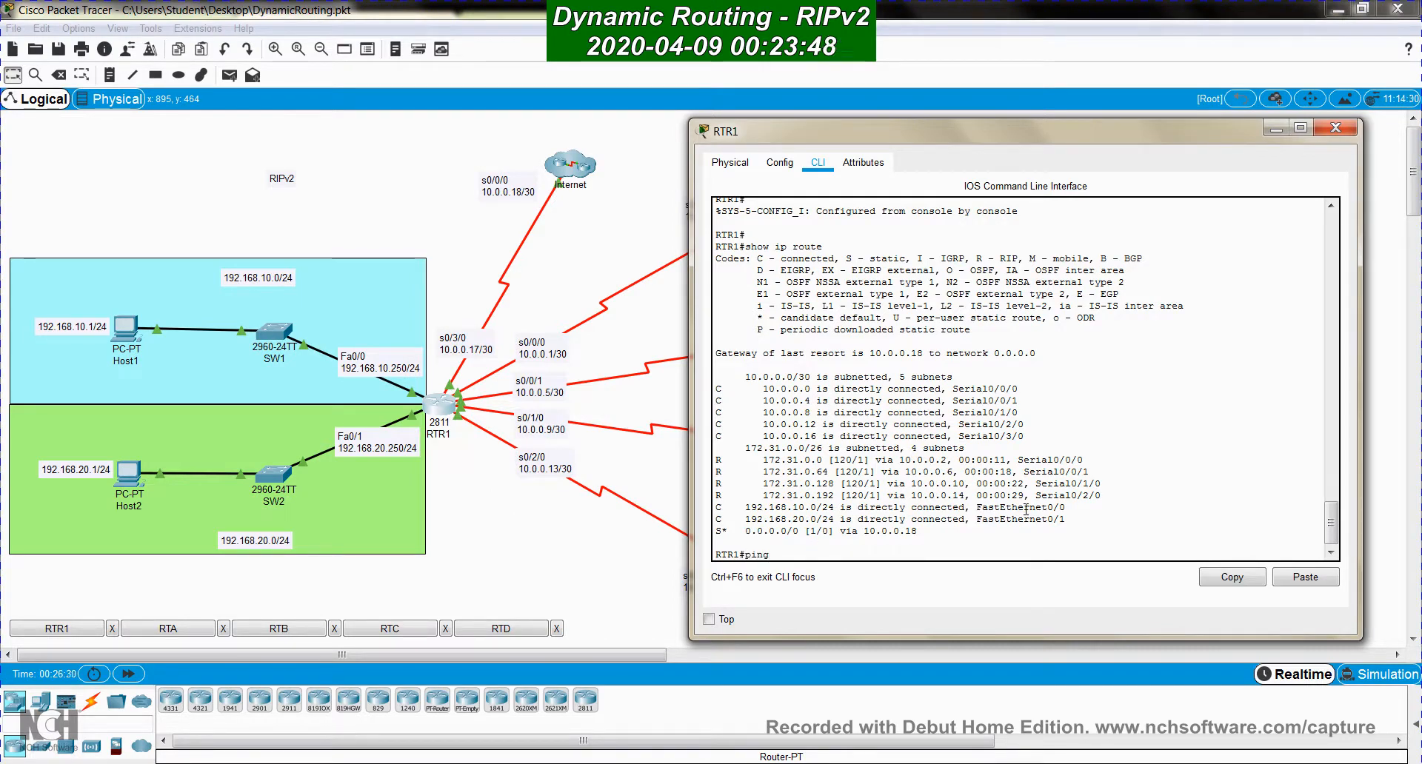
type("196.15.60.1")
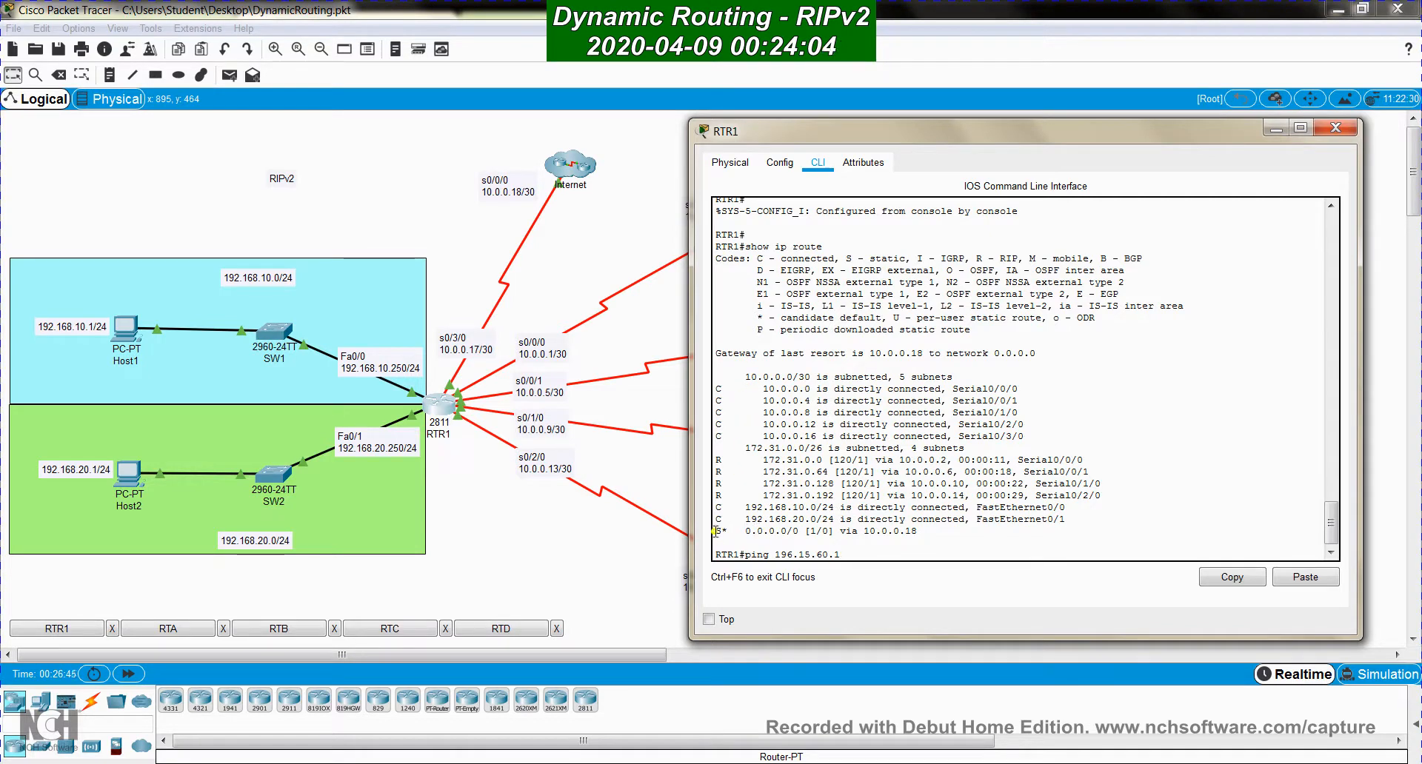
left_click_drag(715, 530, 953, 529)
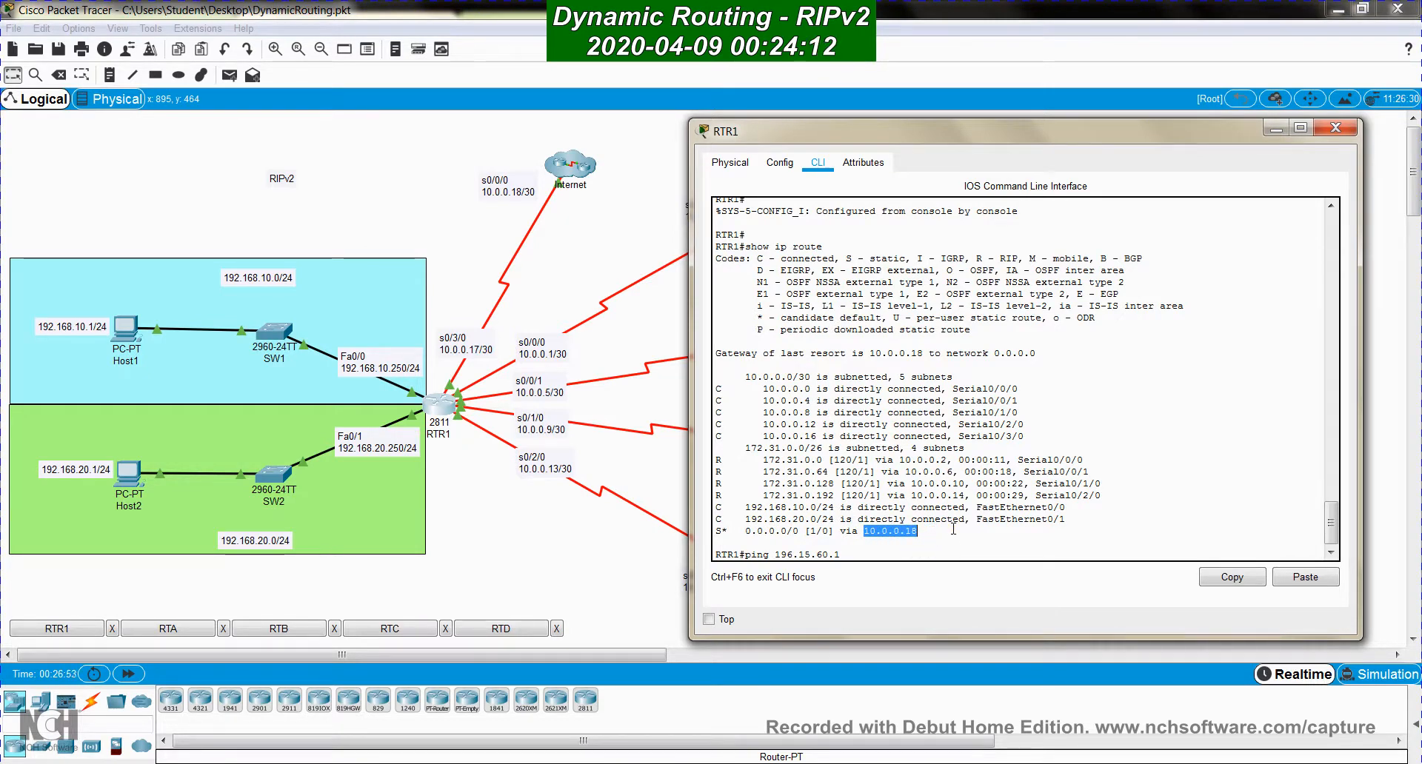
left_click(894, 543)
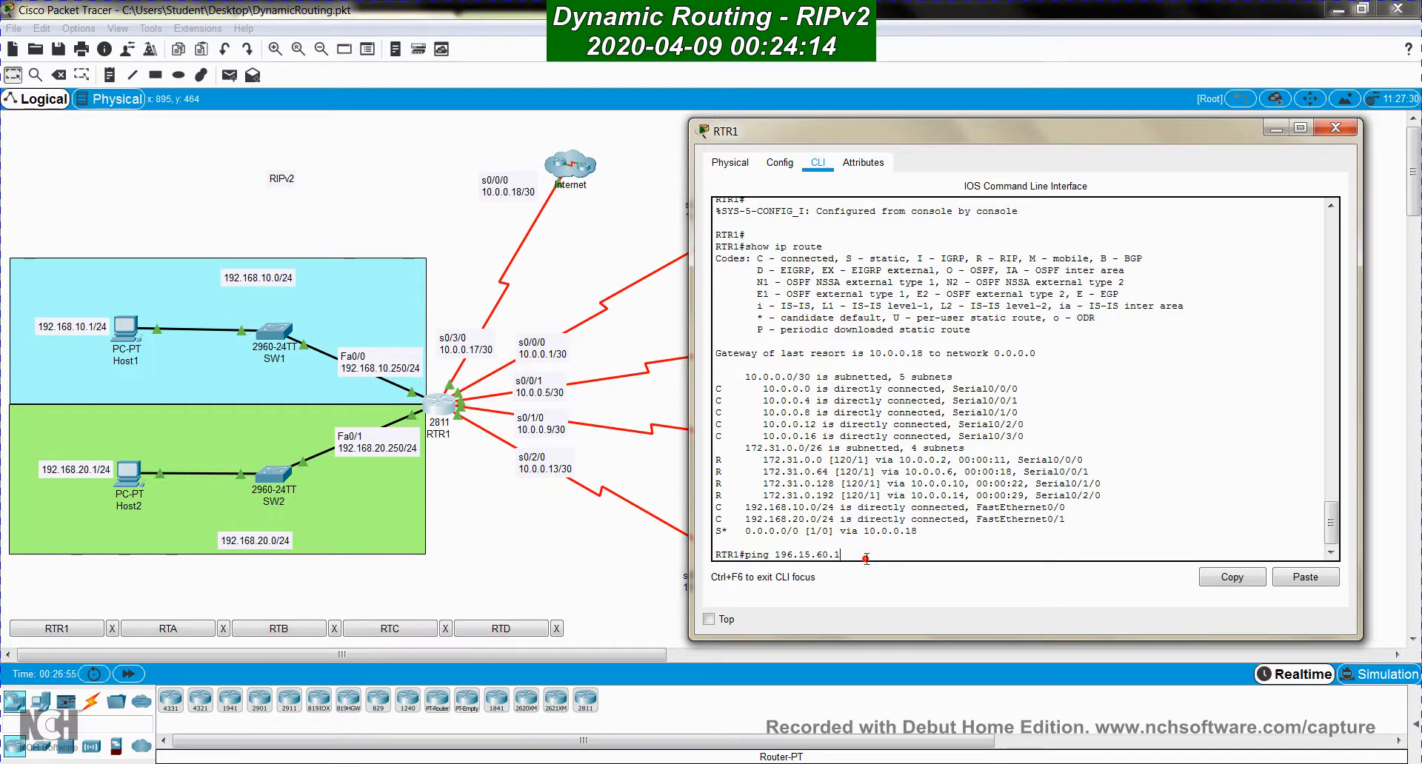
key("Return")
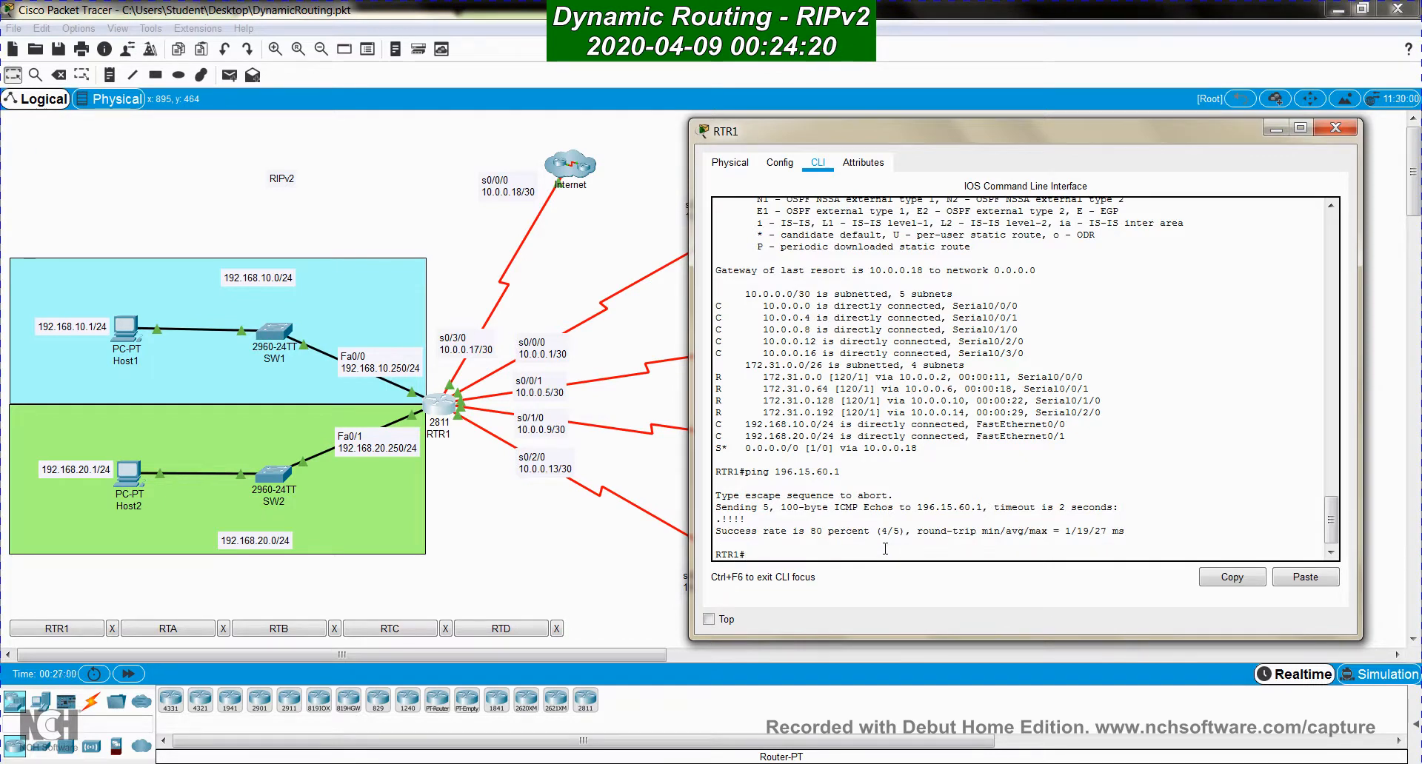
key("Up")
key("Return")
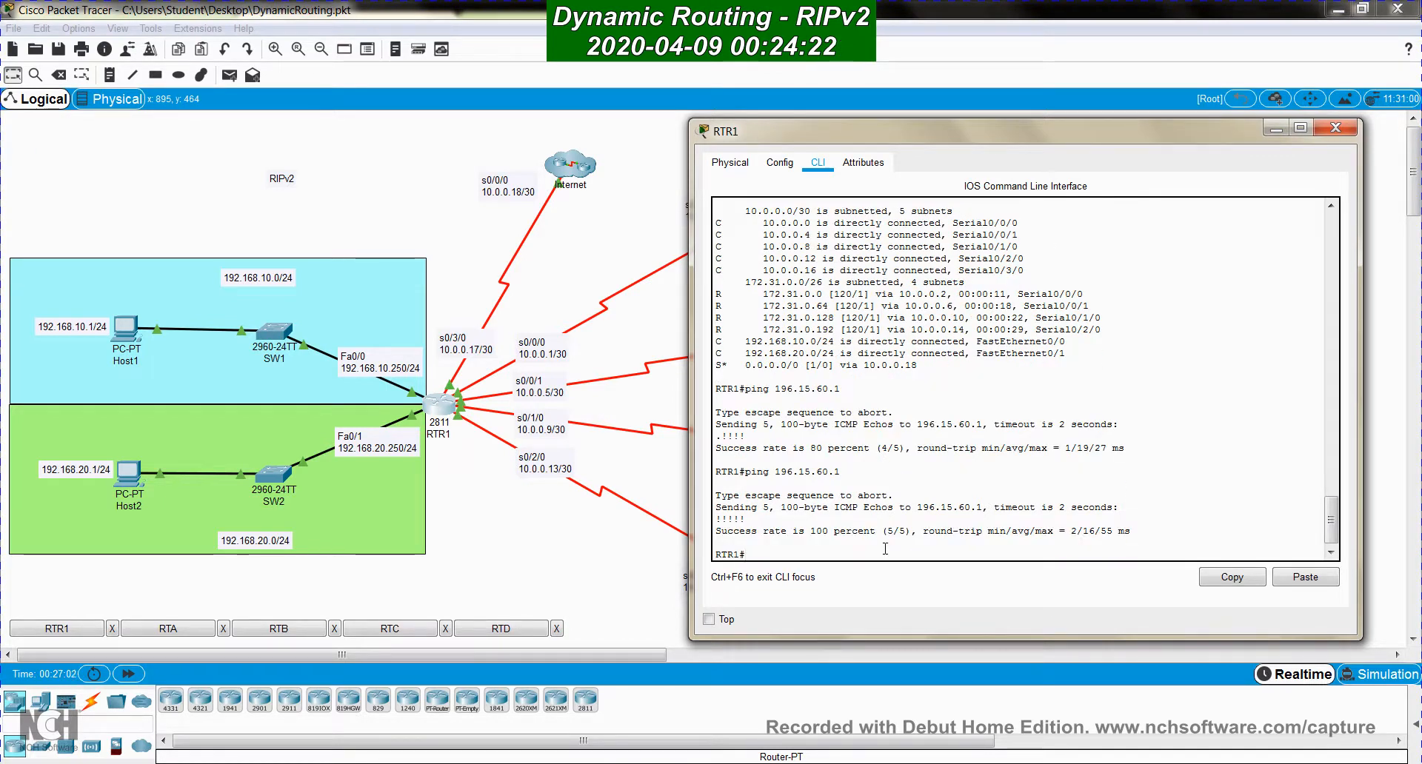
Load the page at 196.15.60.1 in Host1's Web Browser and move the window clear of the topology links
left_click(123, 334)
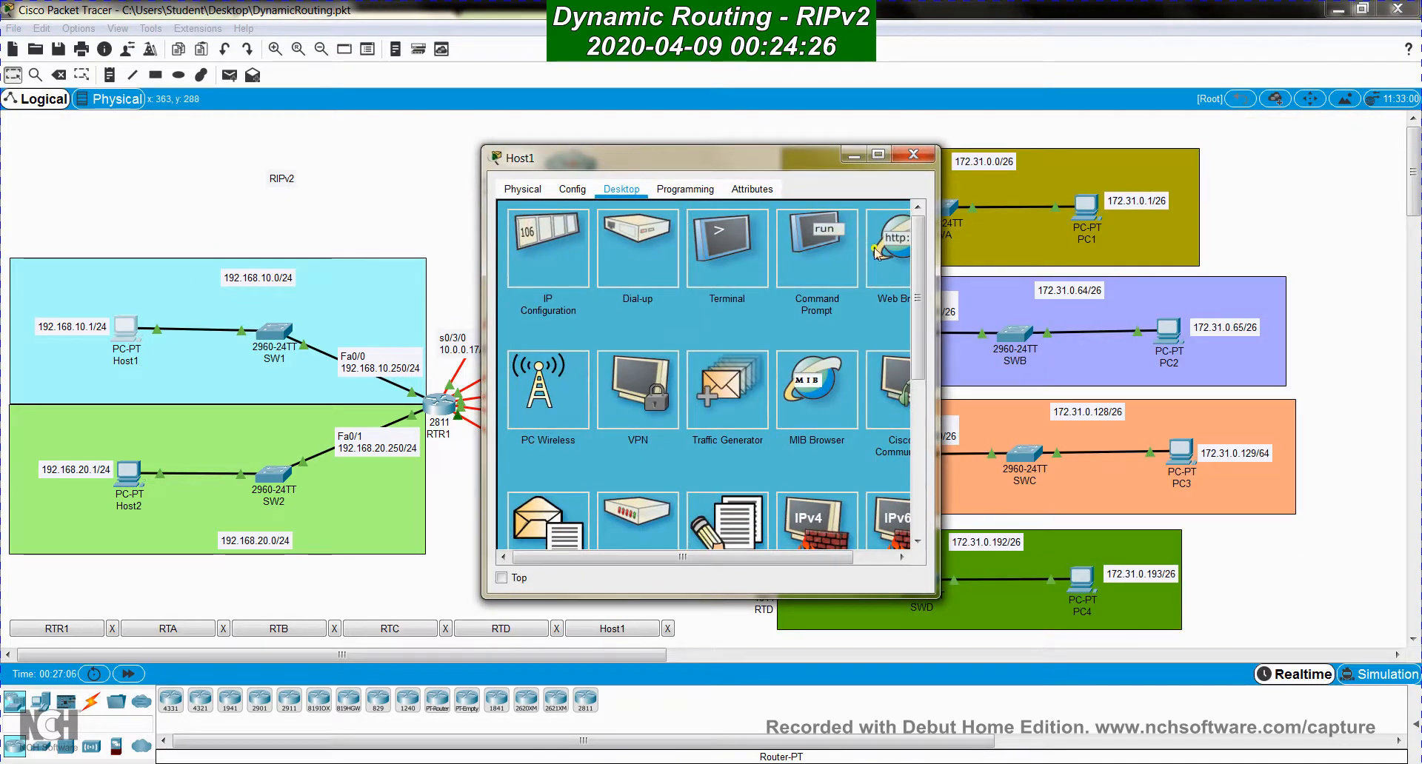
left_click(892, 252)
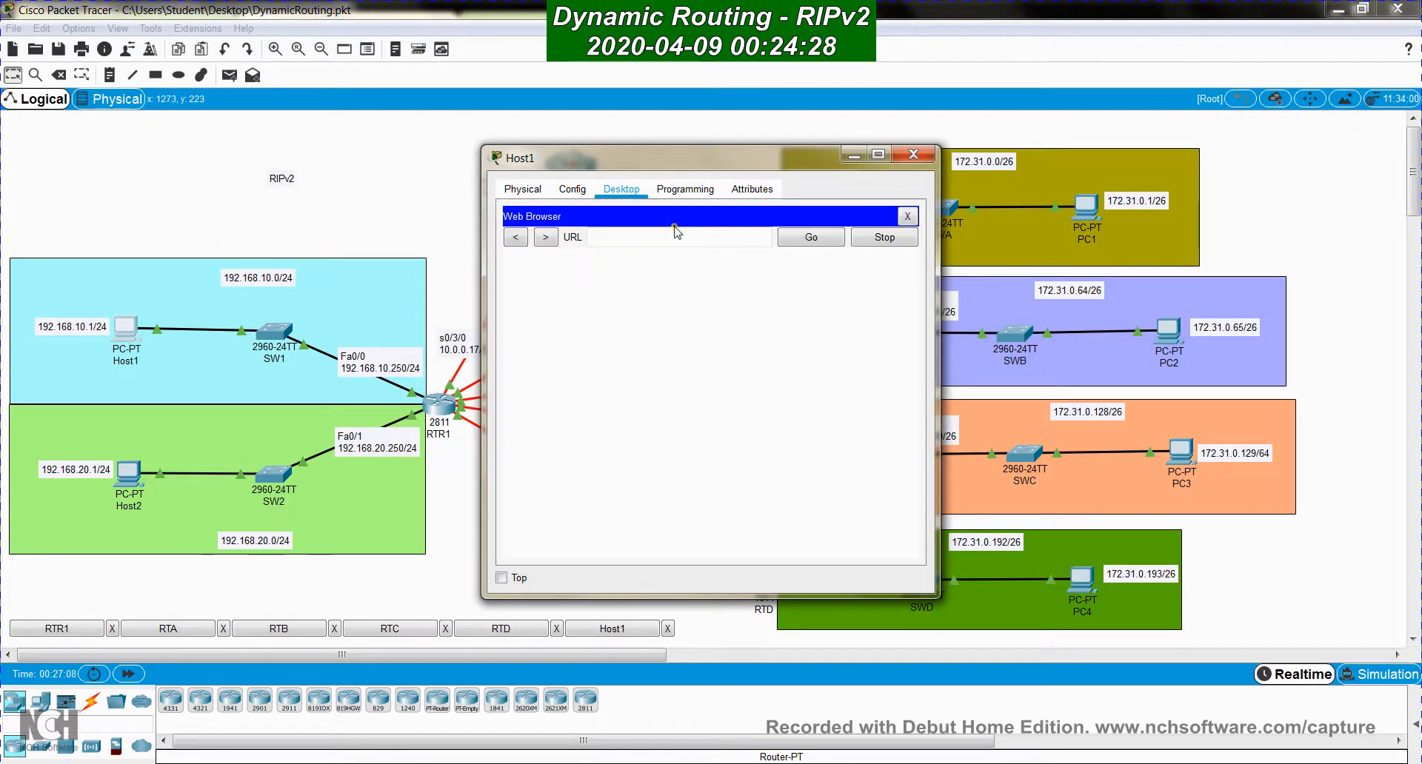
left_click(693, 238)
type("196.1")
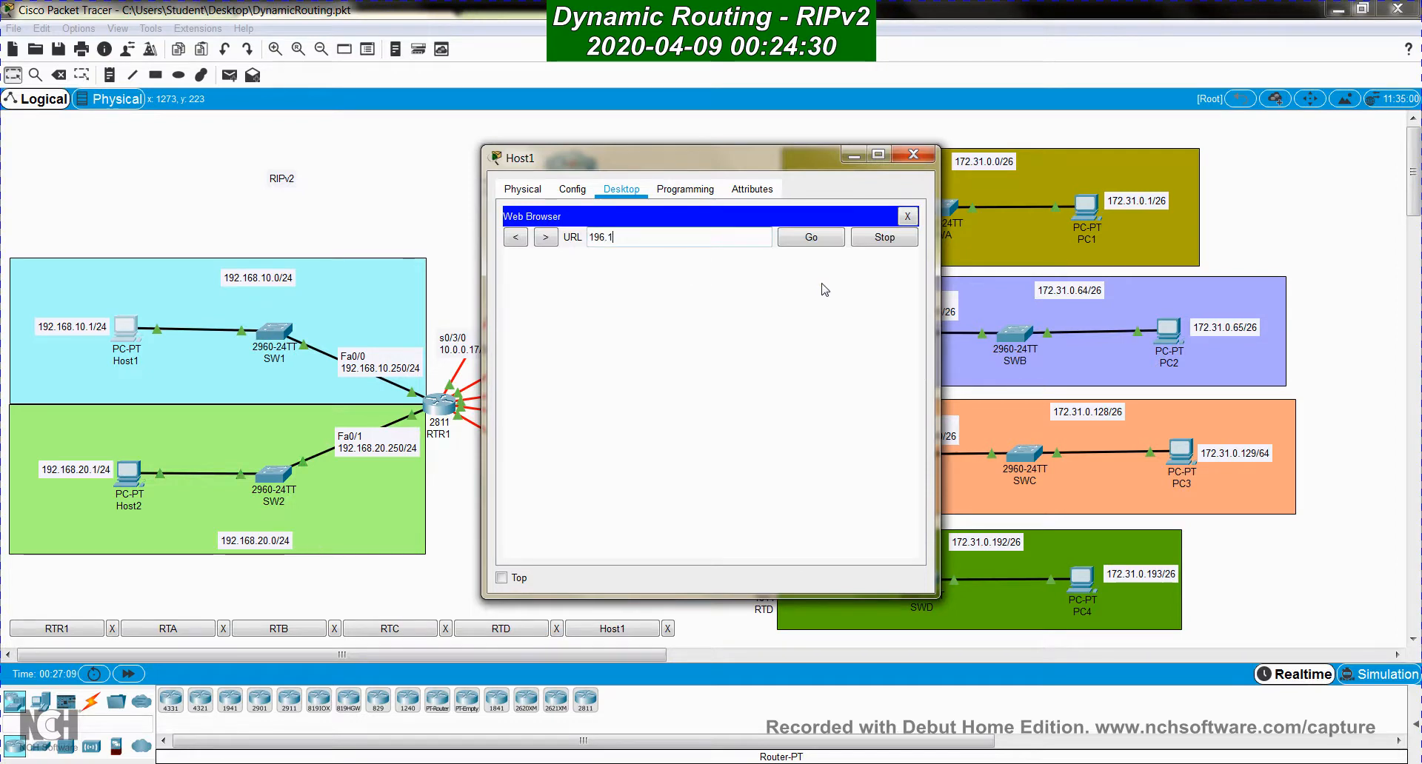
type("5.60.1")
key("Return")
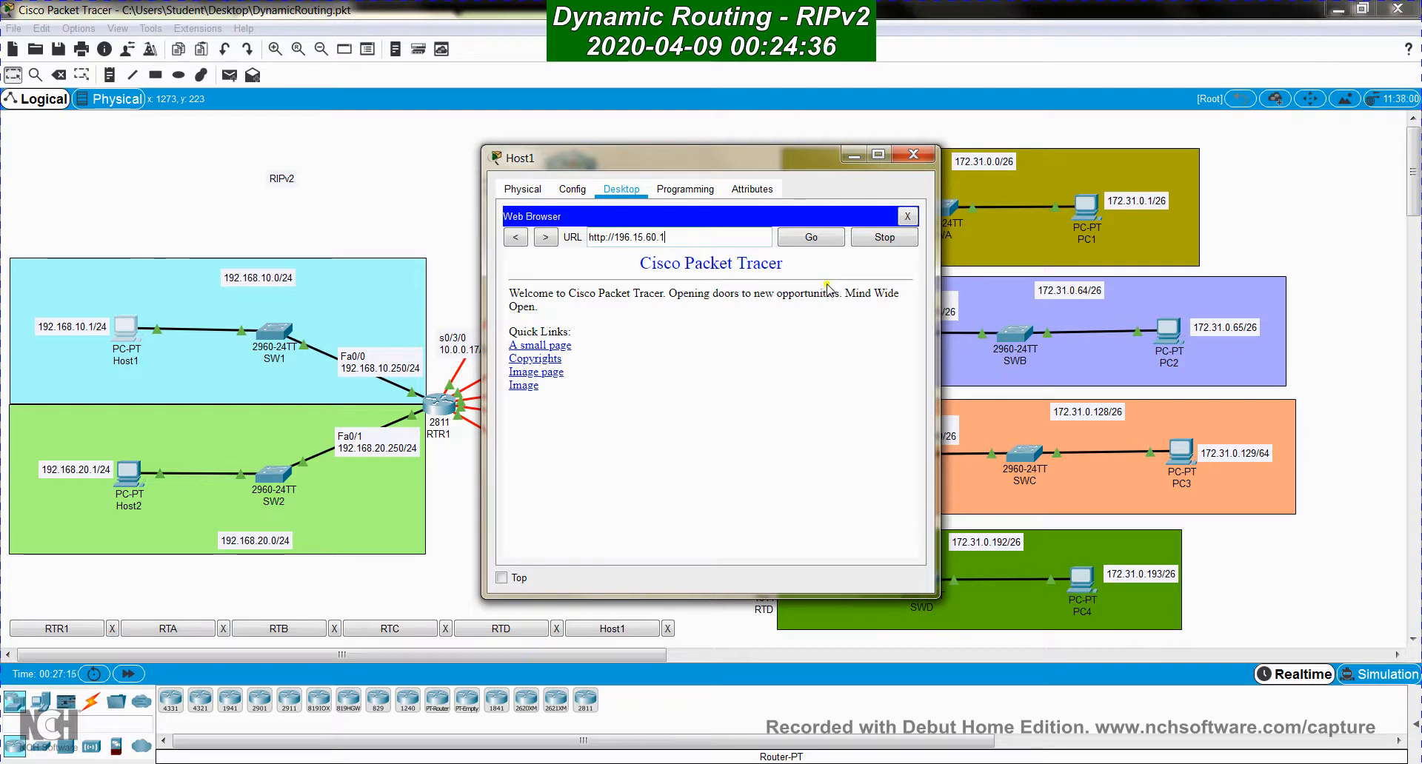
left_click_drag(604, 158, 936, 150)
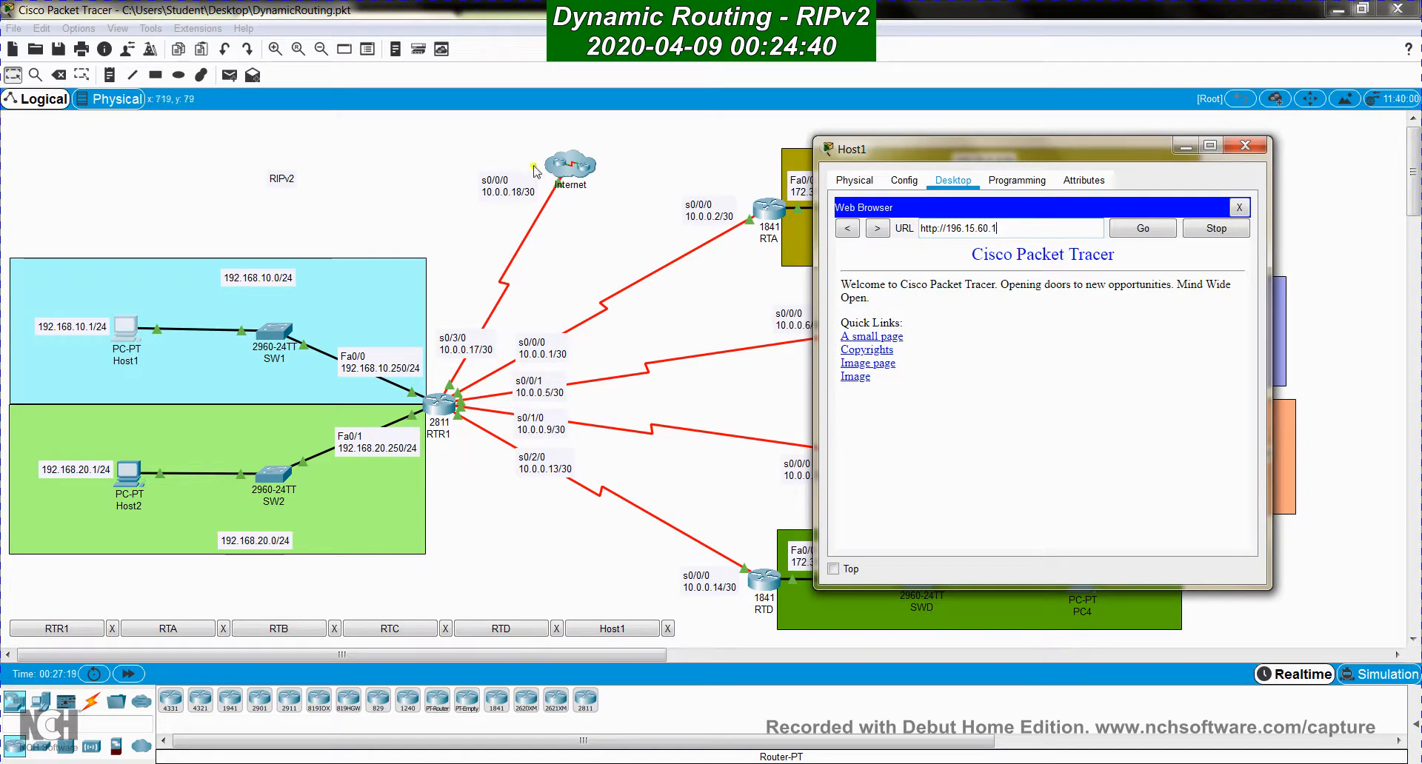
Review the default route on RTR1 and on InternetRouter, using show ip route on InternetRouter and closing its window
left_click(440, 402)
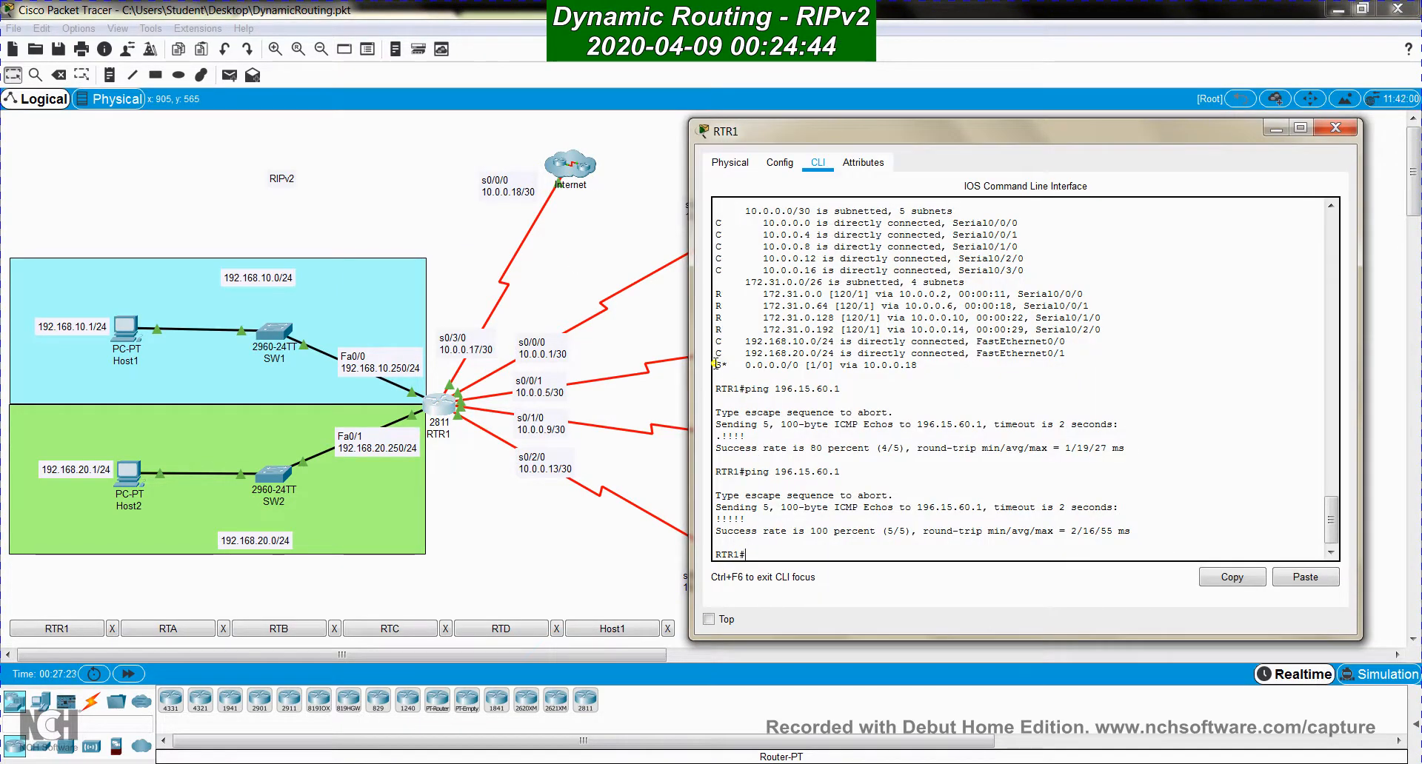
left_click_drag(715, 363, 931, 369)
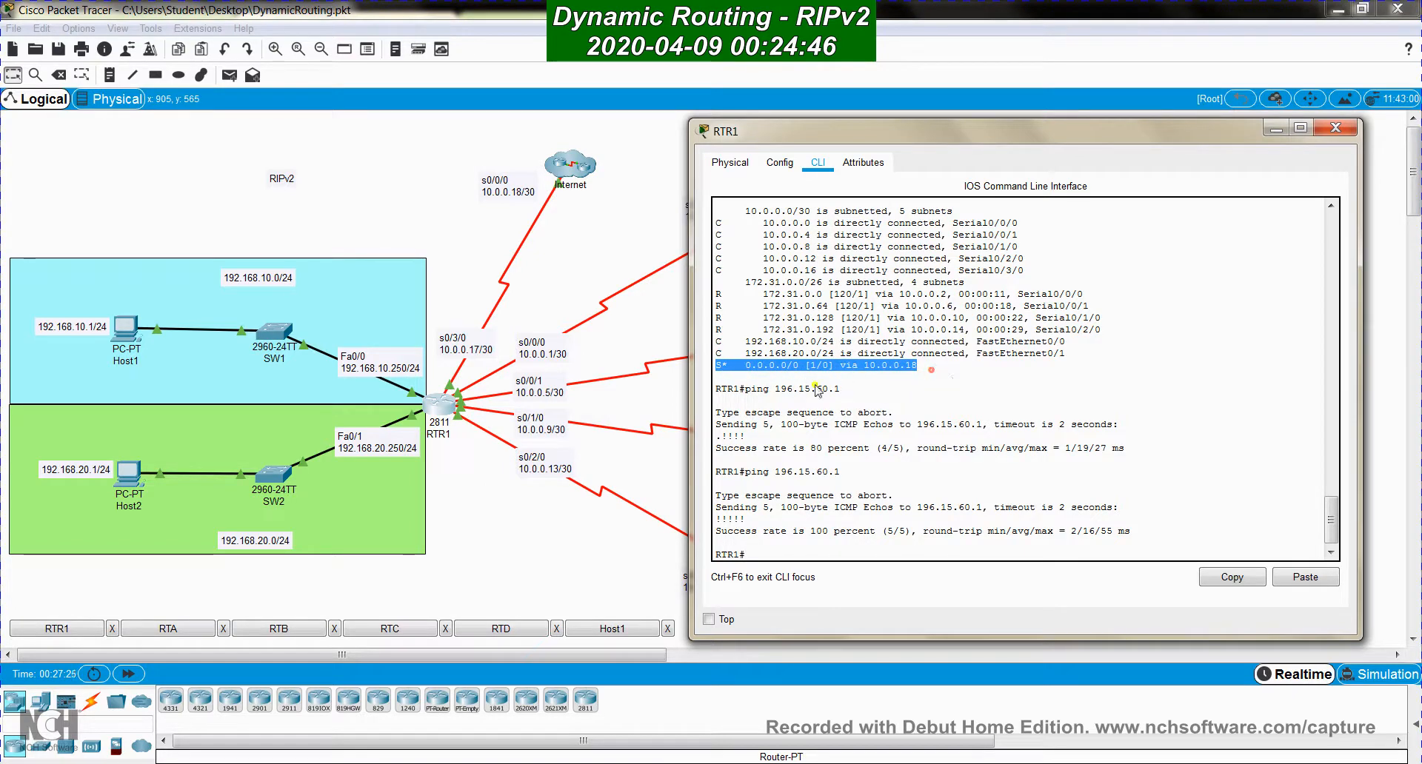
left_click(560, 163)
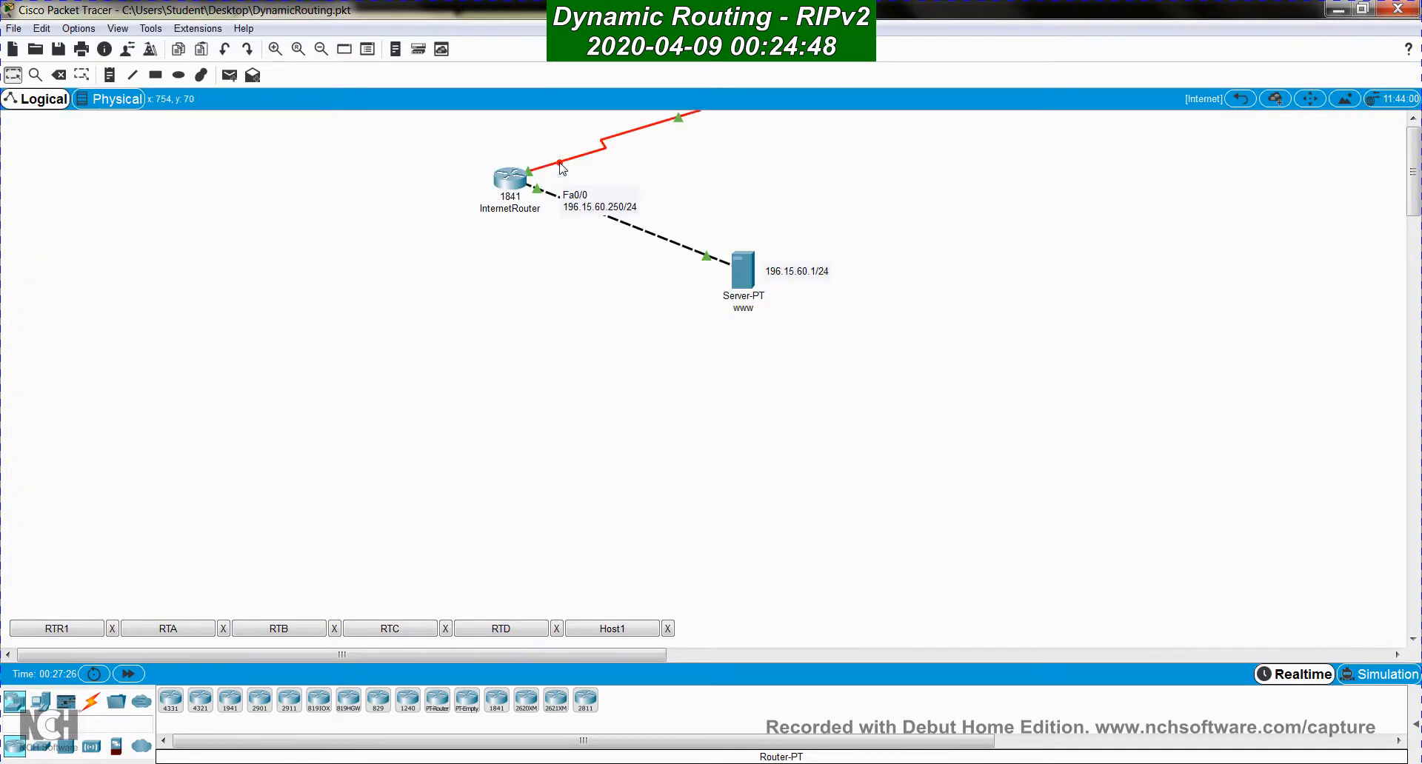
left_click(509, 182)
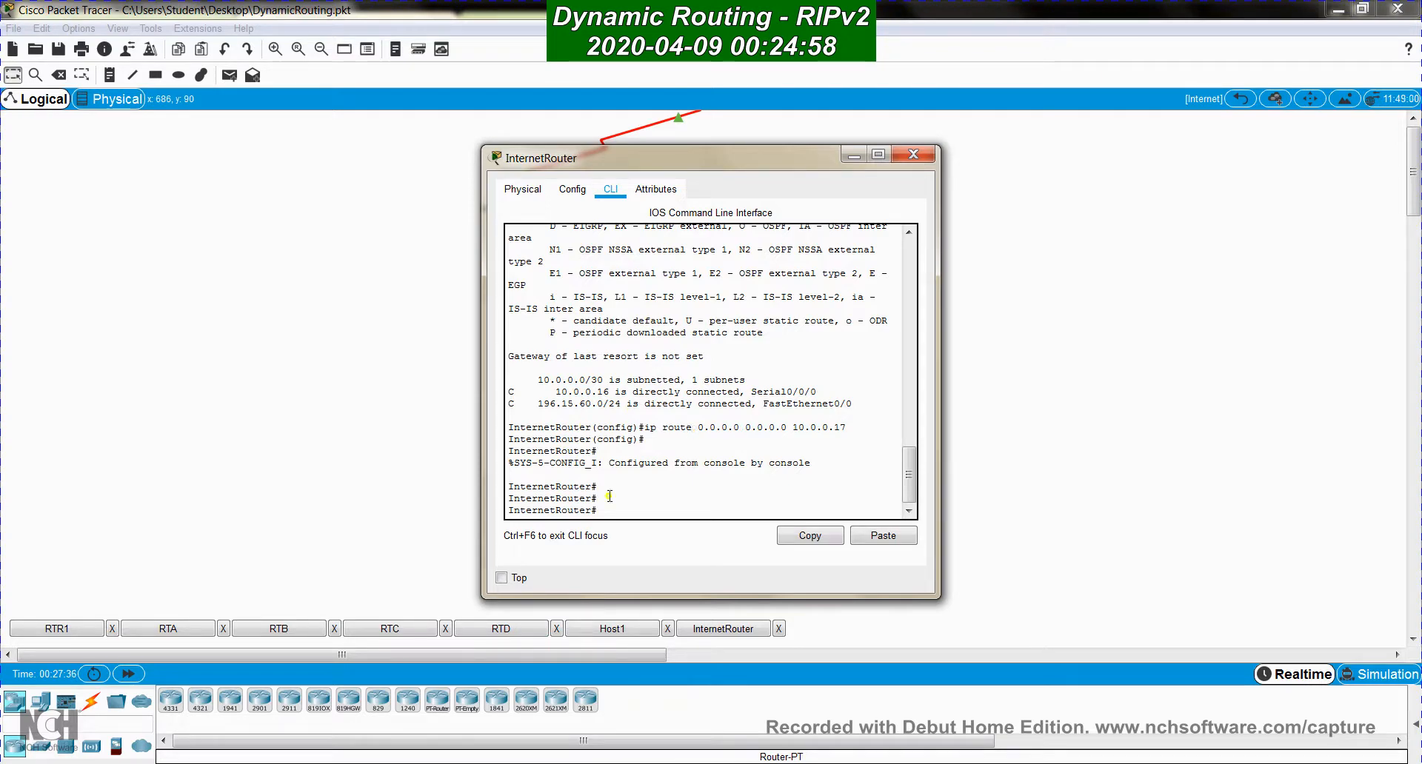
left_click(633, 503)
type("show ip route")
key("Return")
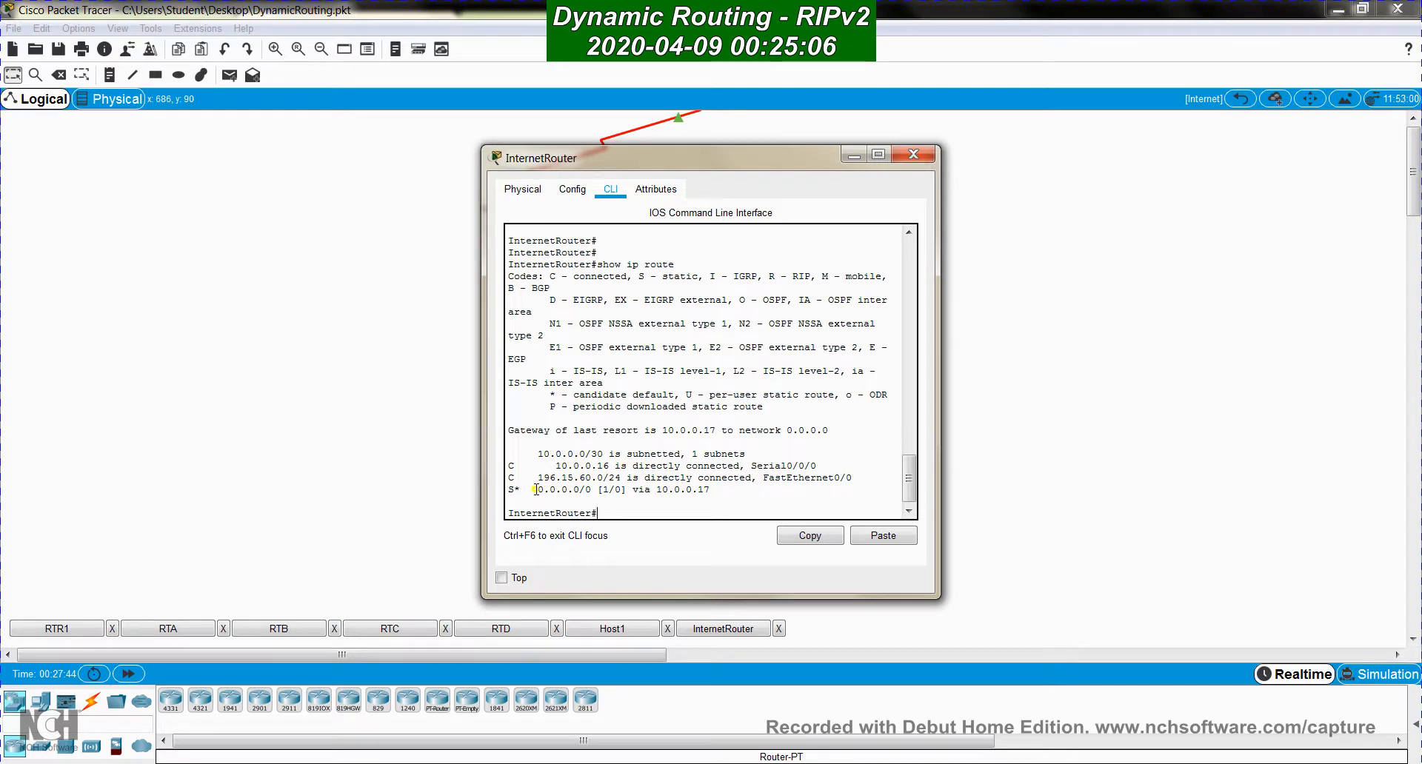
left_click_drag(509, 489, 712, 495)
left_click(686, 489)
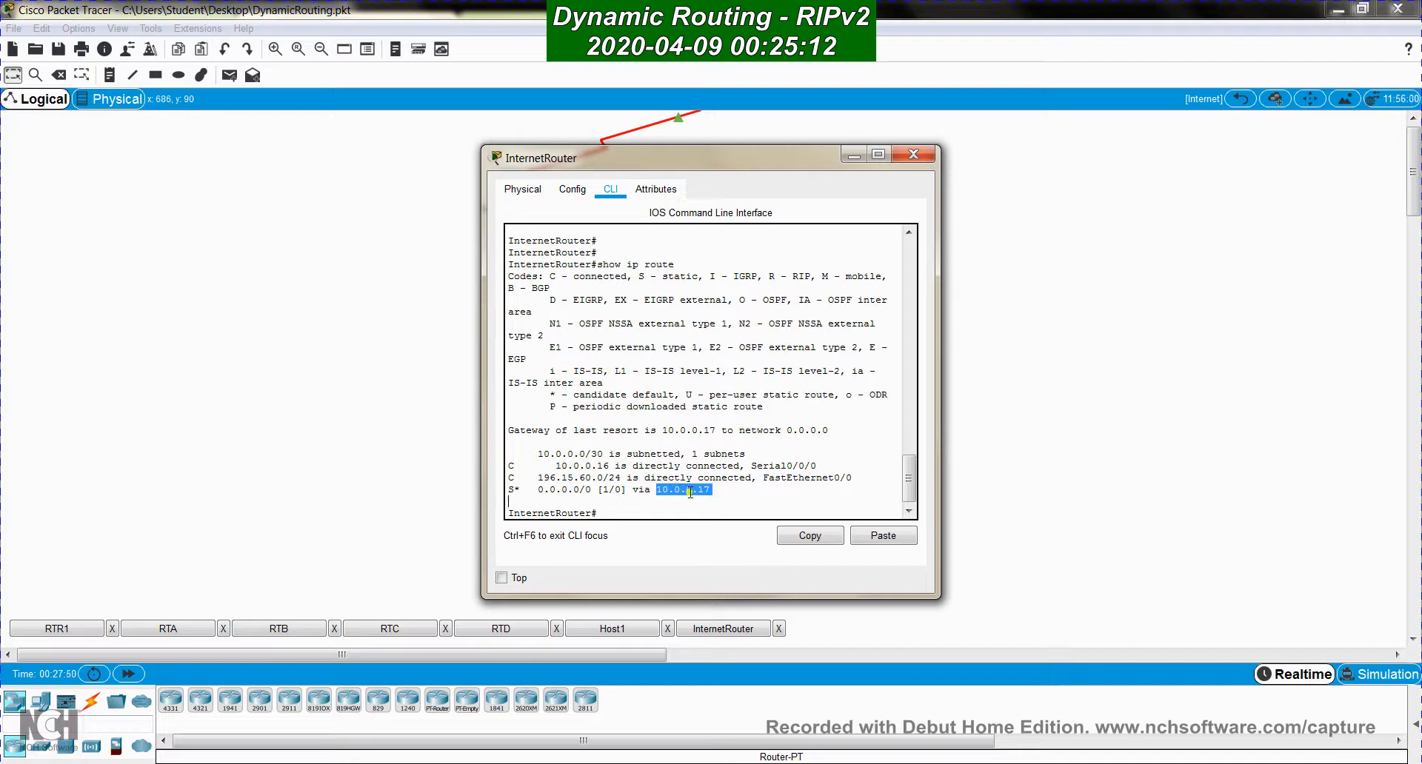
left_click(913, 155)
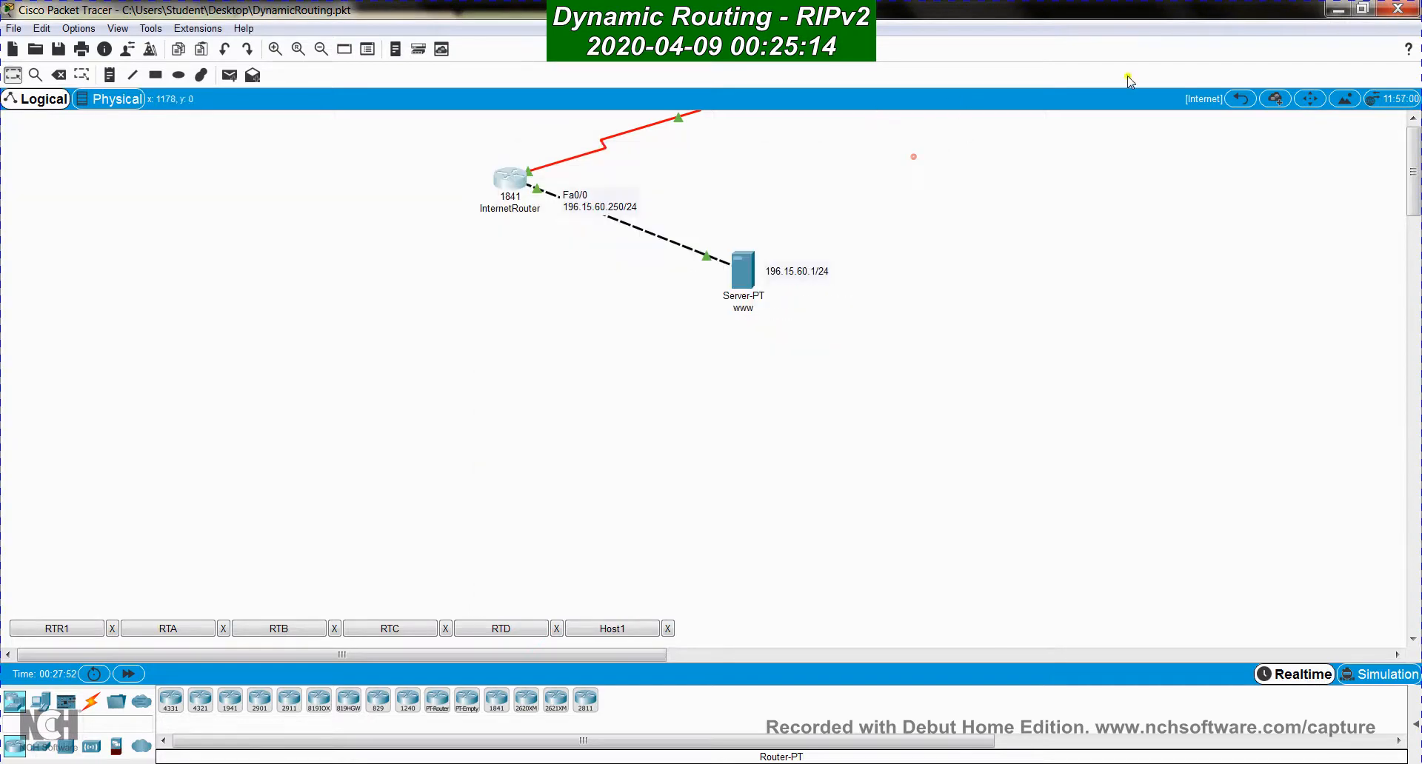
Return to the root topology and open the Command Prompt on PC1, with its window moved off the Internet link
left_click(1240, 98)
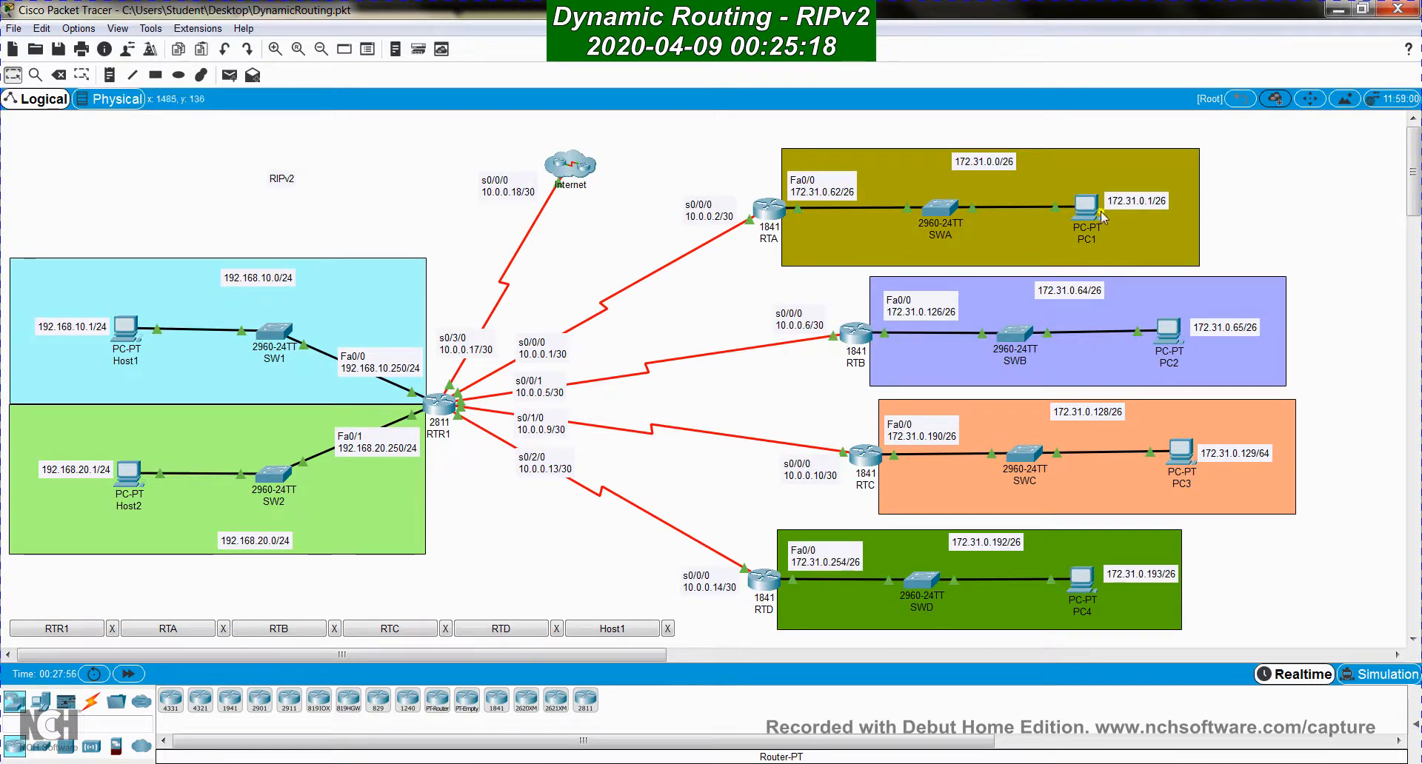
left_click(1097, 214)
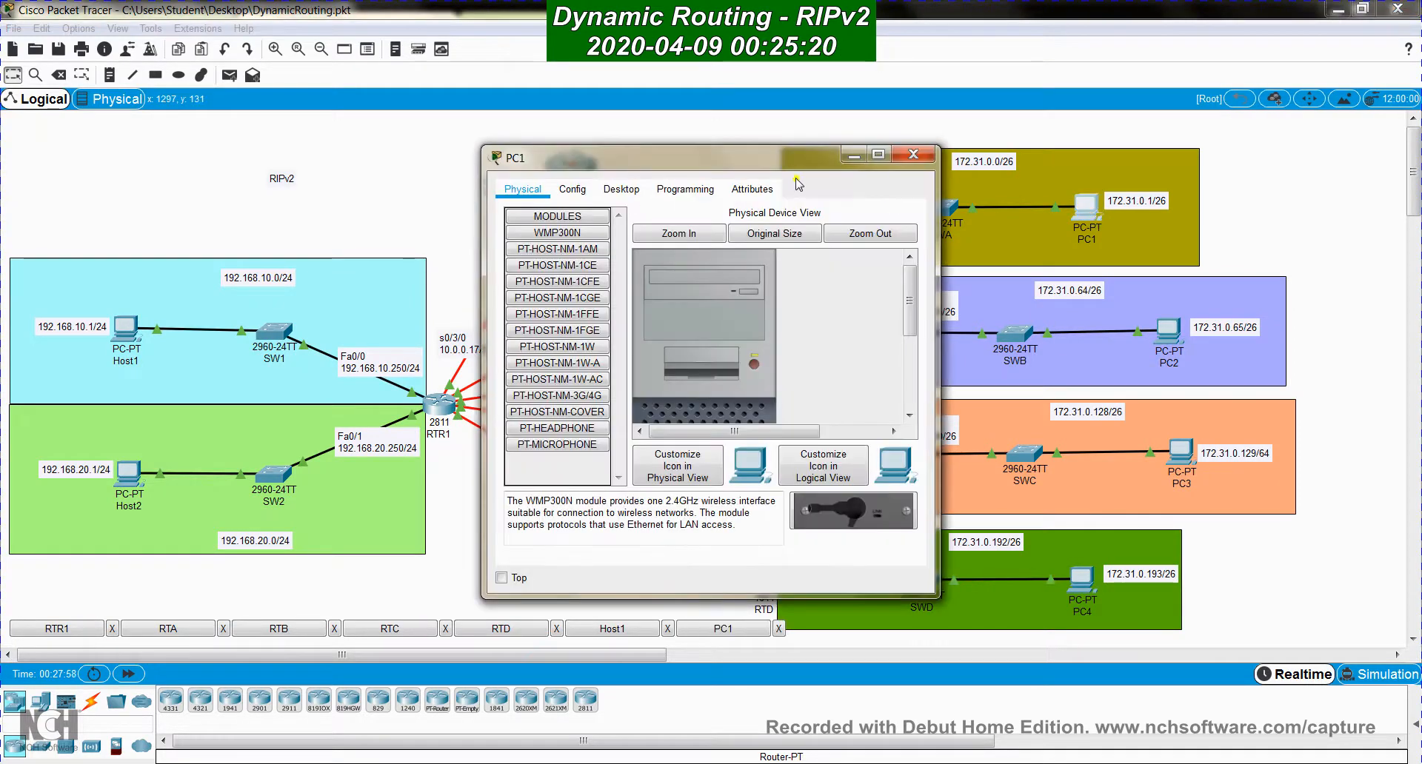
left_click_drag(798, 157, 1076, 181)
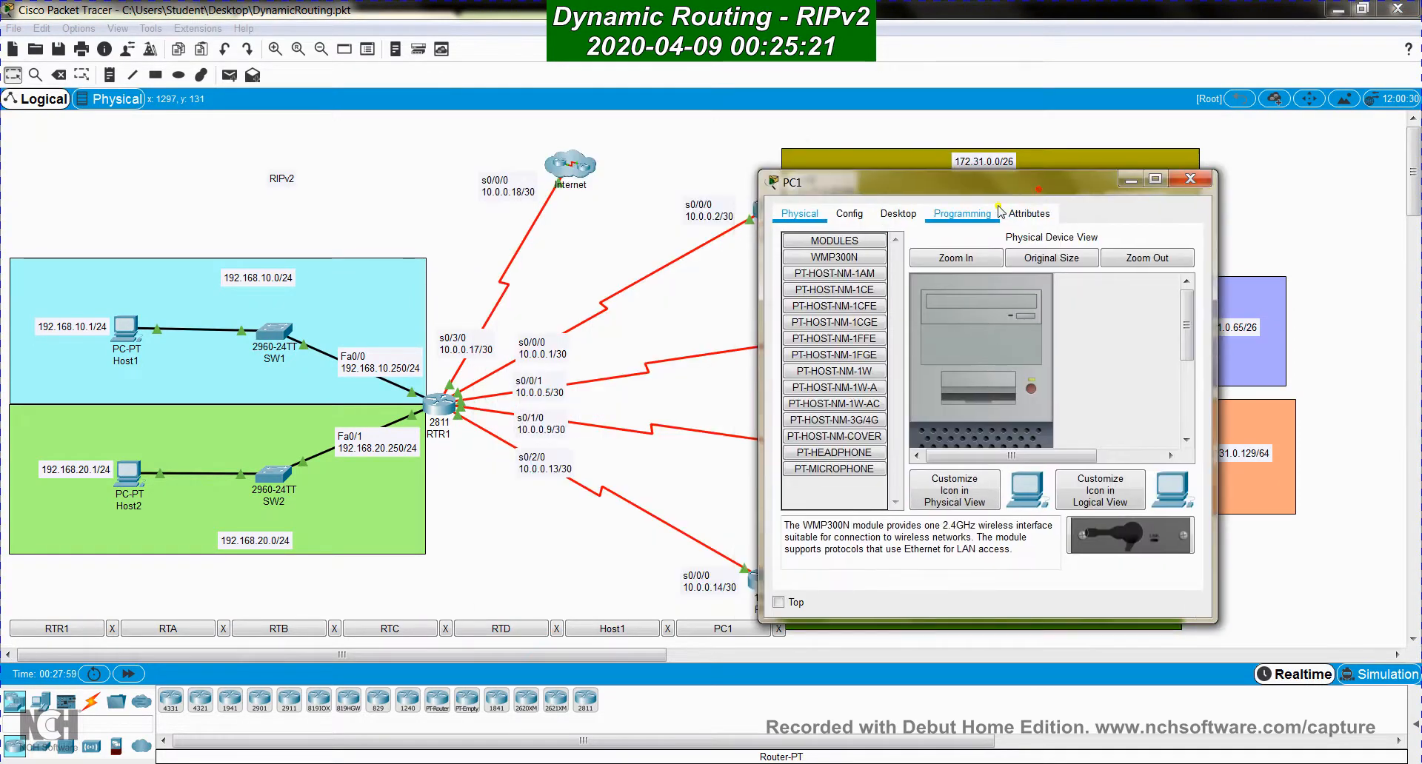
left_click(897, 215)
left_click(1098, 265)
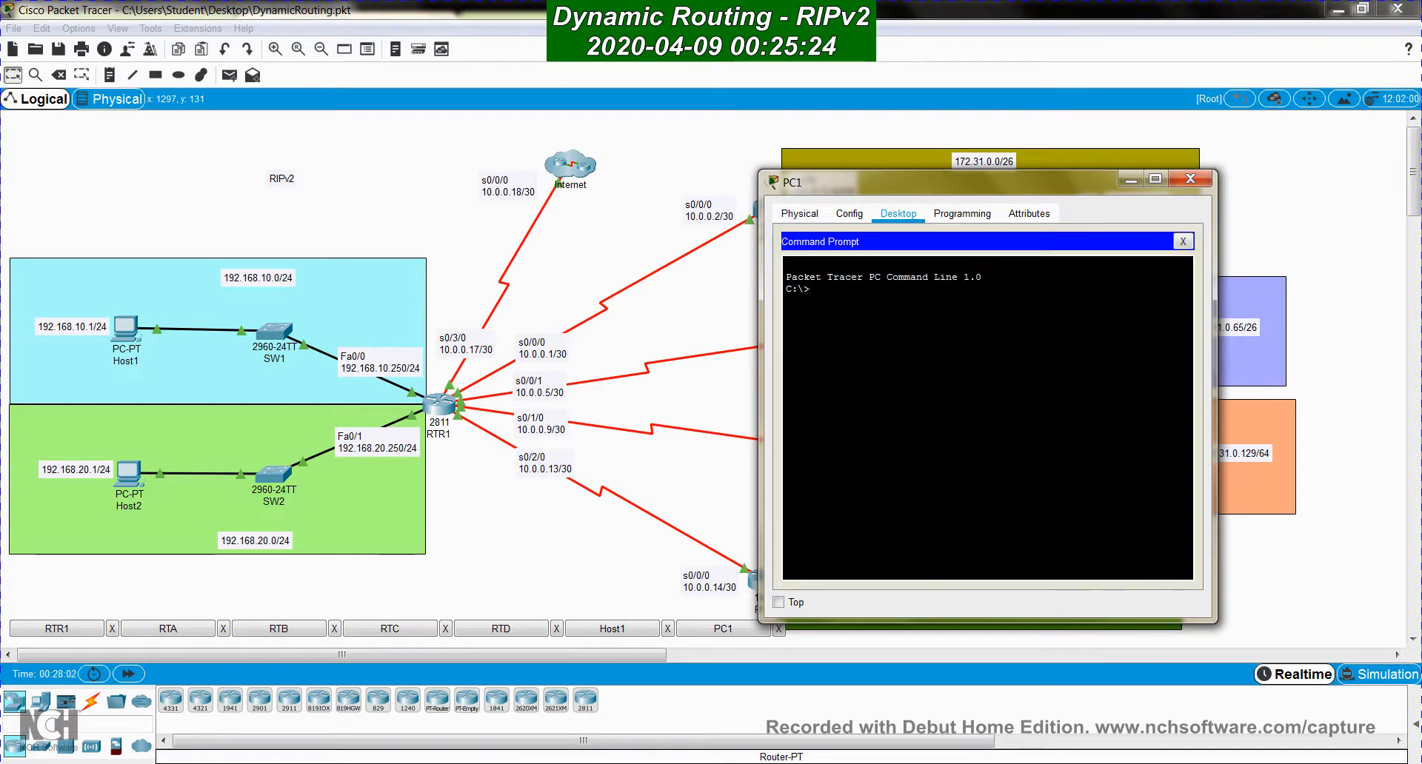
Ping 196.15.60.1 from PC1's Command Prompt and return to the topology
type("ping 196.15.60.")
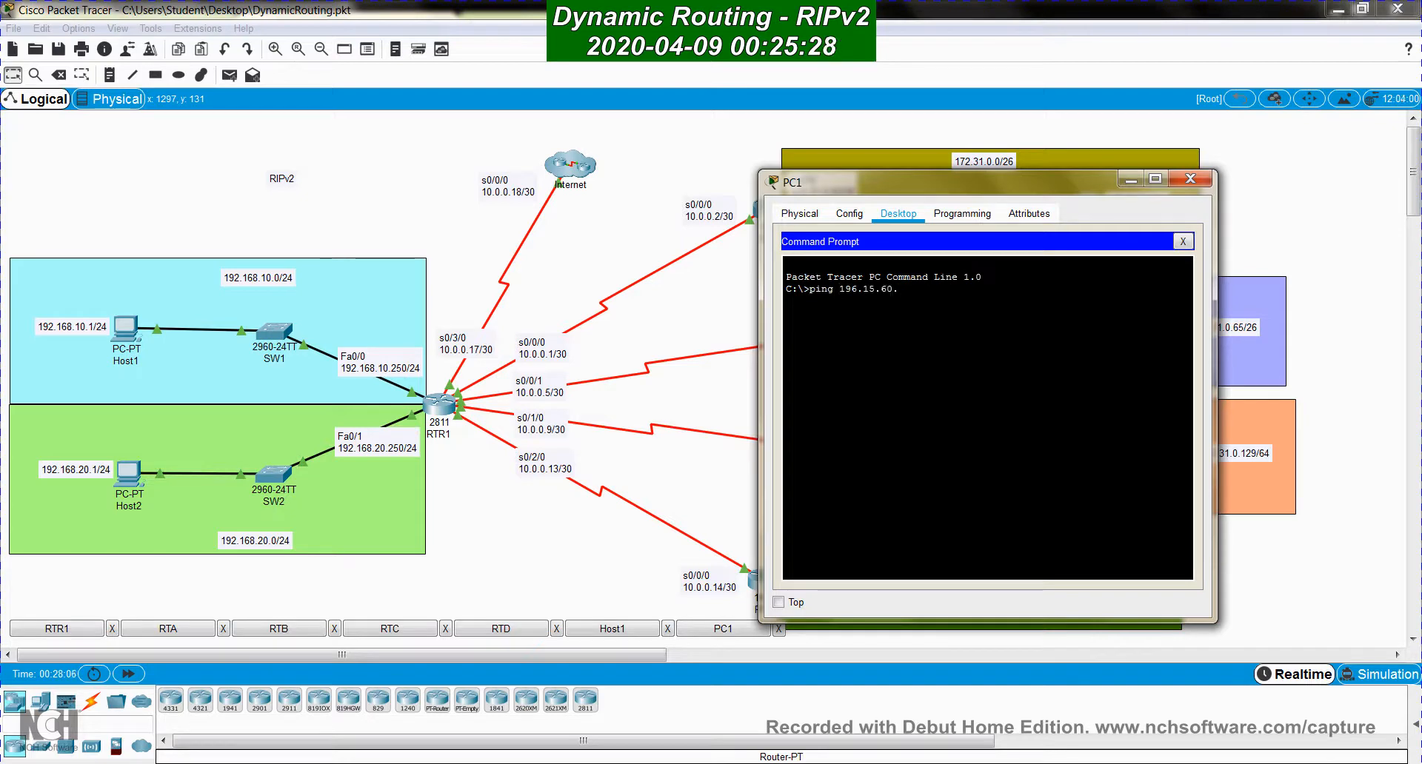
type("1")
key("Return")
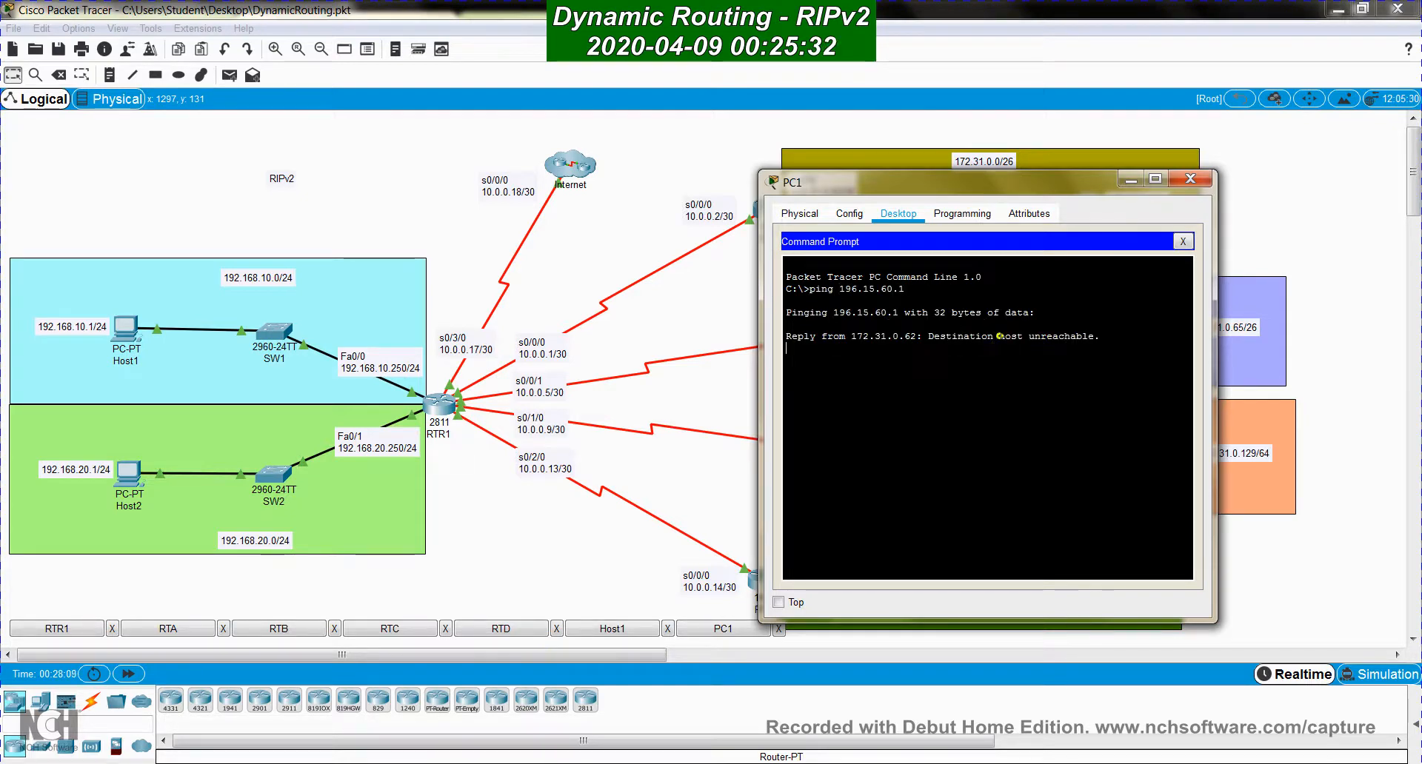
left_click(724, 321)
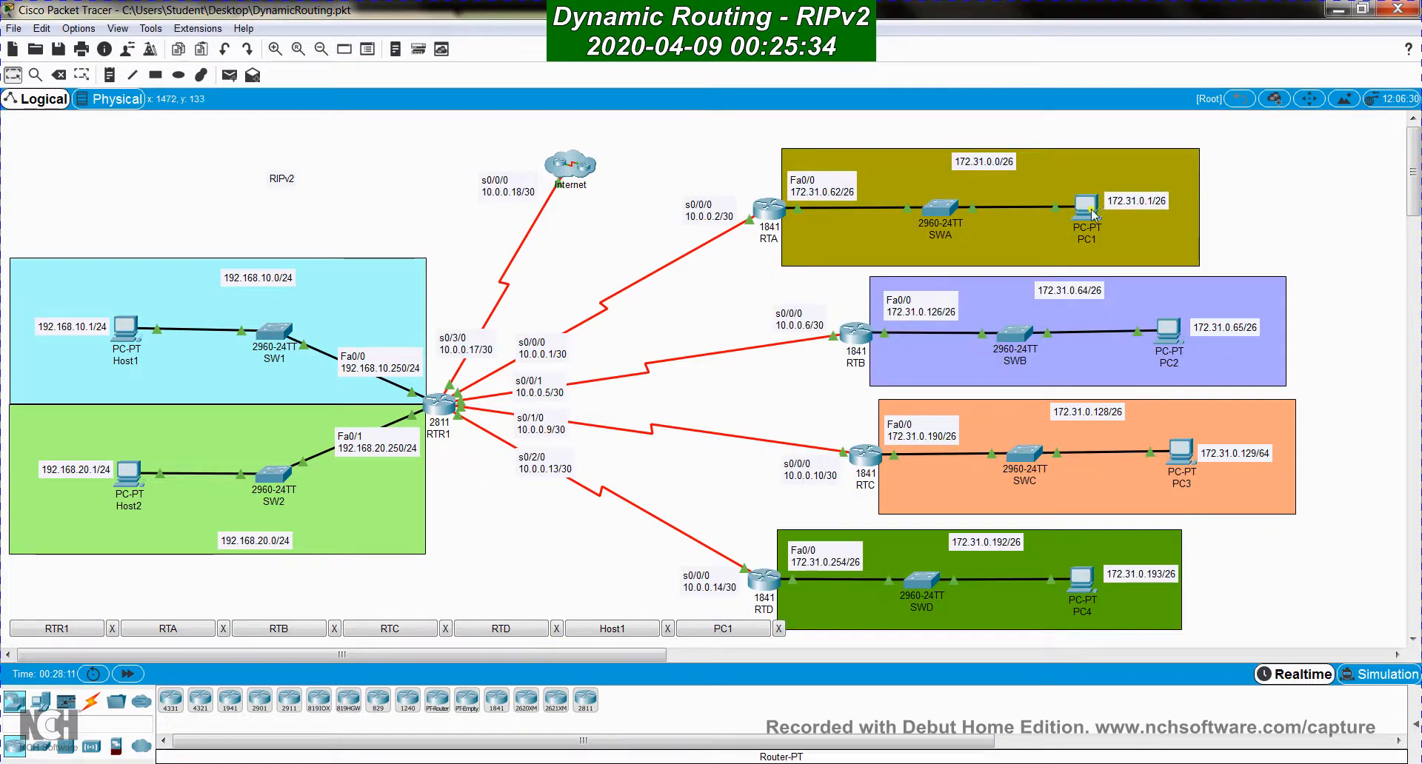
Check RTA's full routing table for a default route using show ip route, and switch to RTR1's CLI
left_click(763, 223)
key("Return")
key("Return")
key("Return")
key("Return")
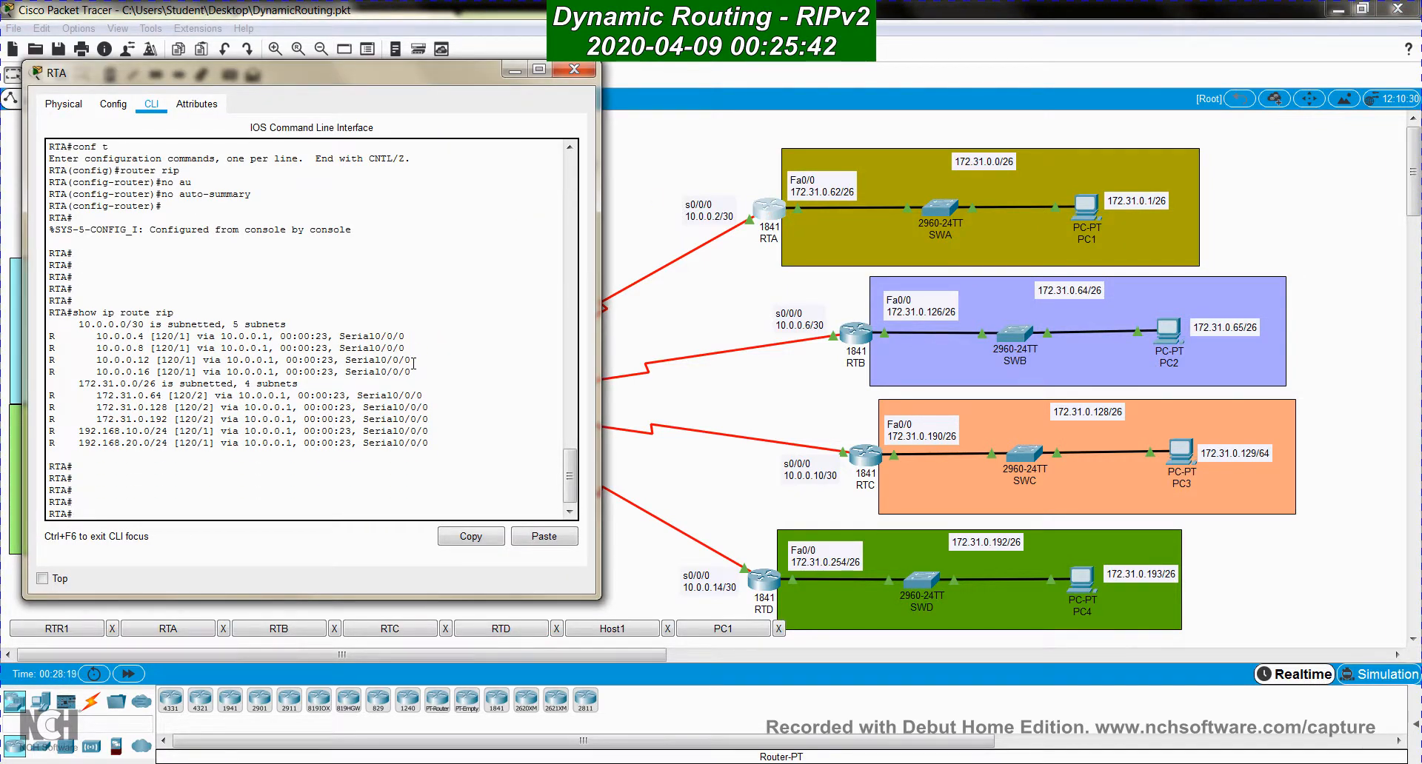
key("Up")
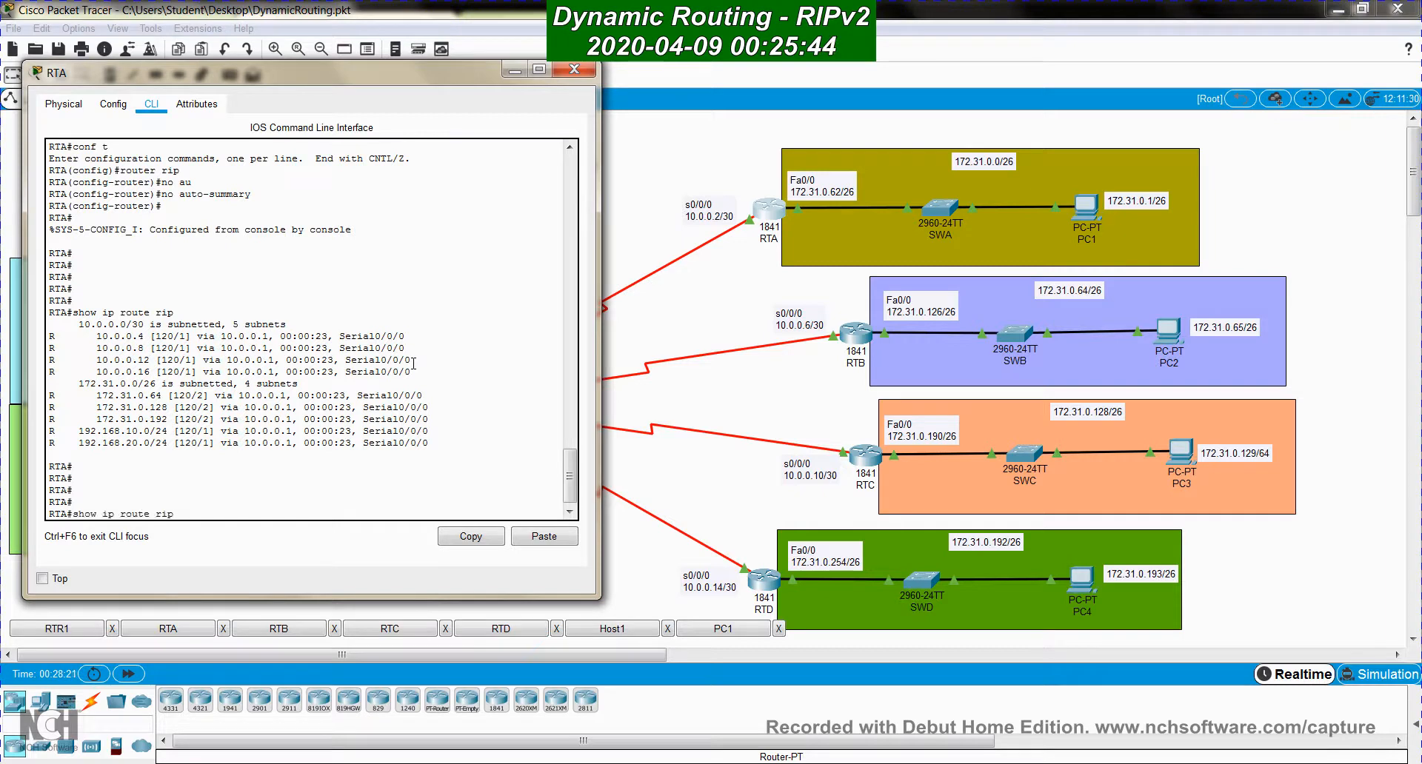
key("BackSpace")
key("Return")
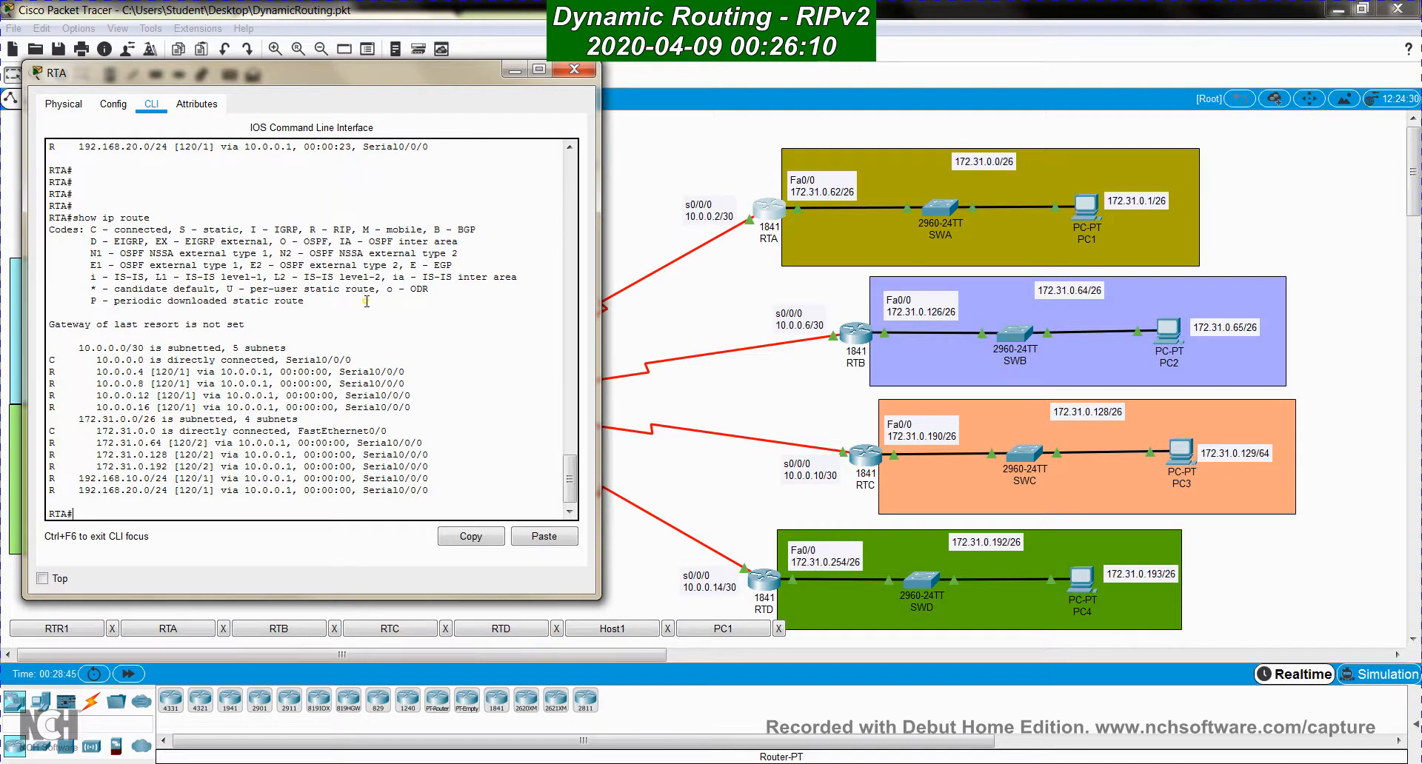
left_click(626, 225)
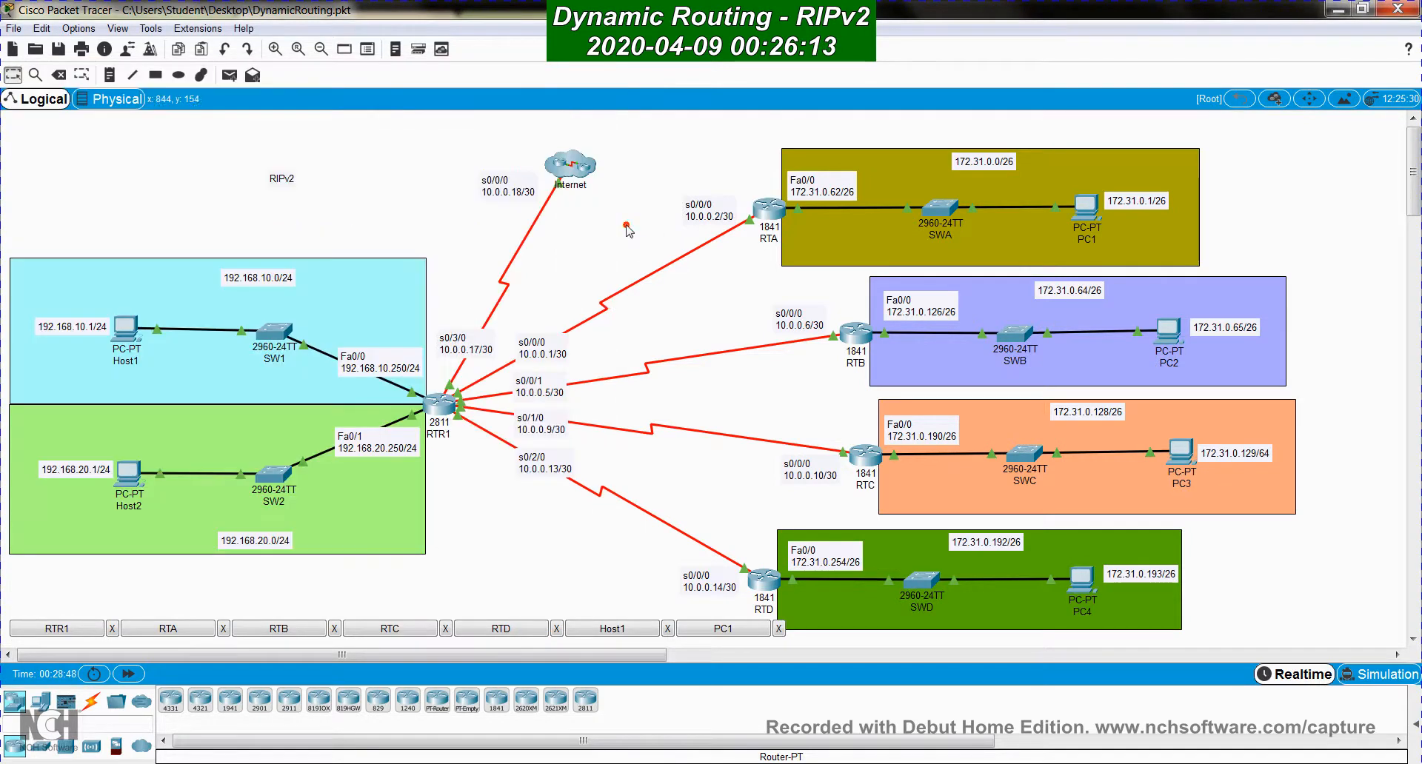
left_click(438, 405)
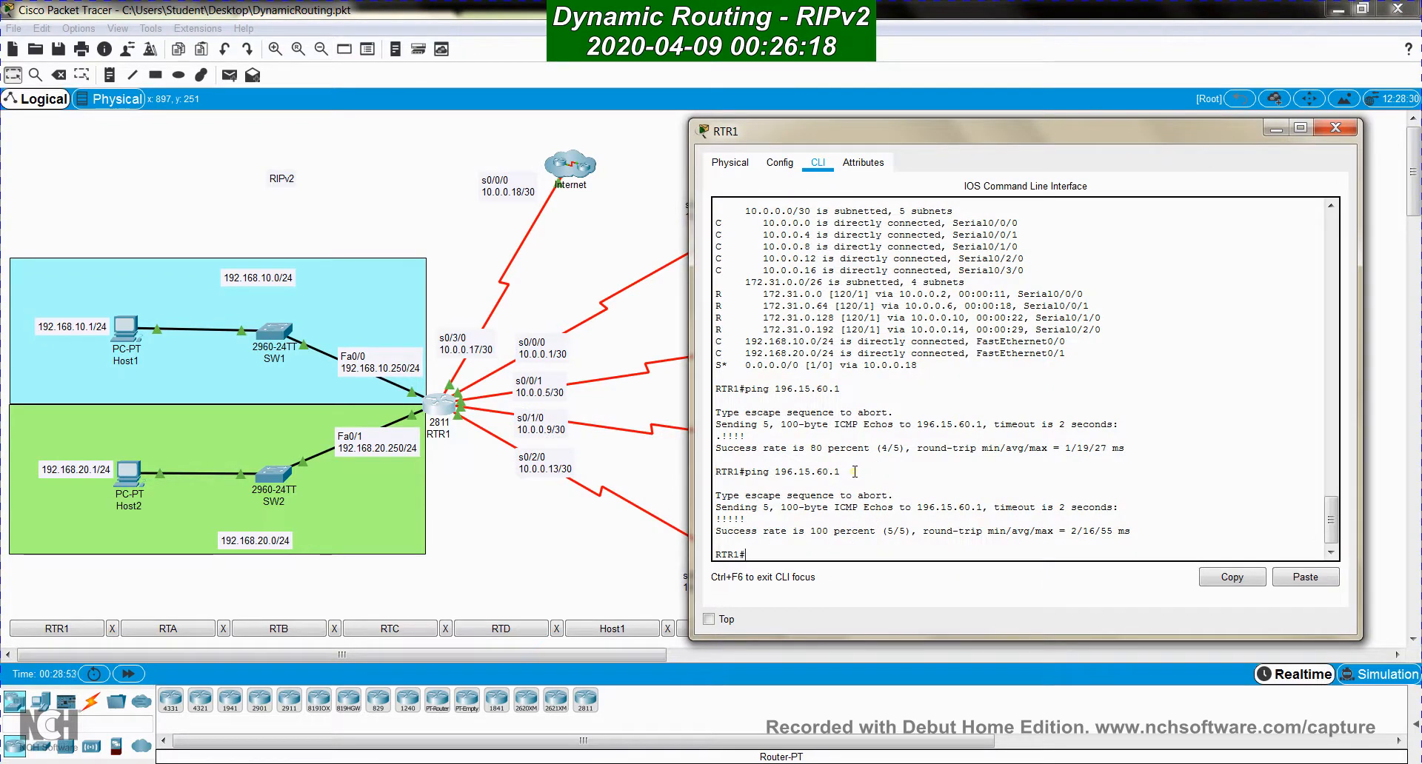
type("co")
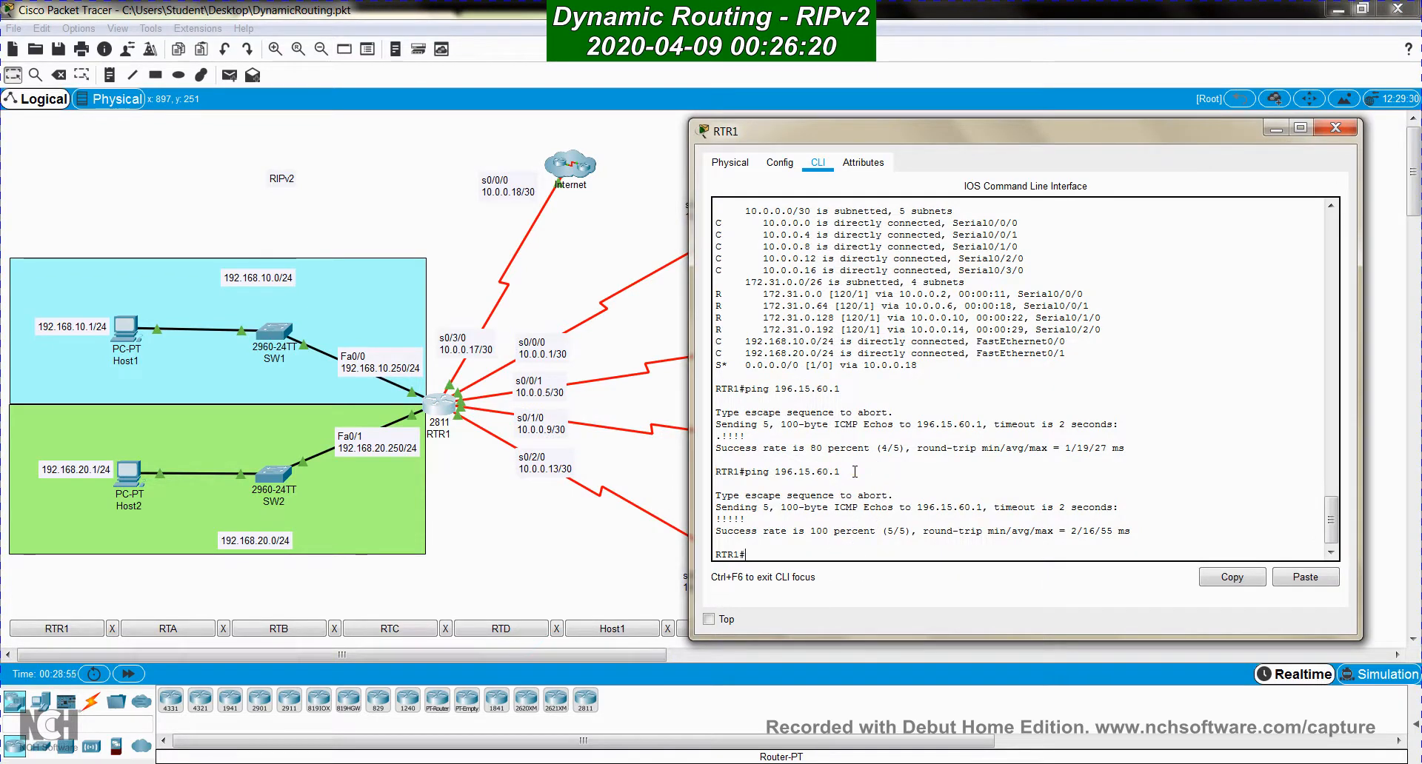
type("nf t")
key("Return")
key("ctrl+z")
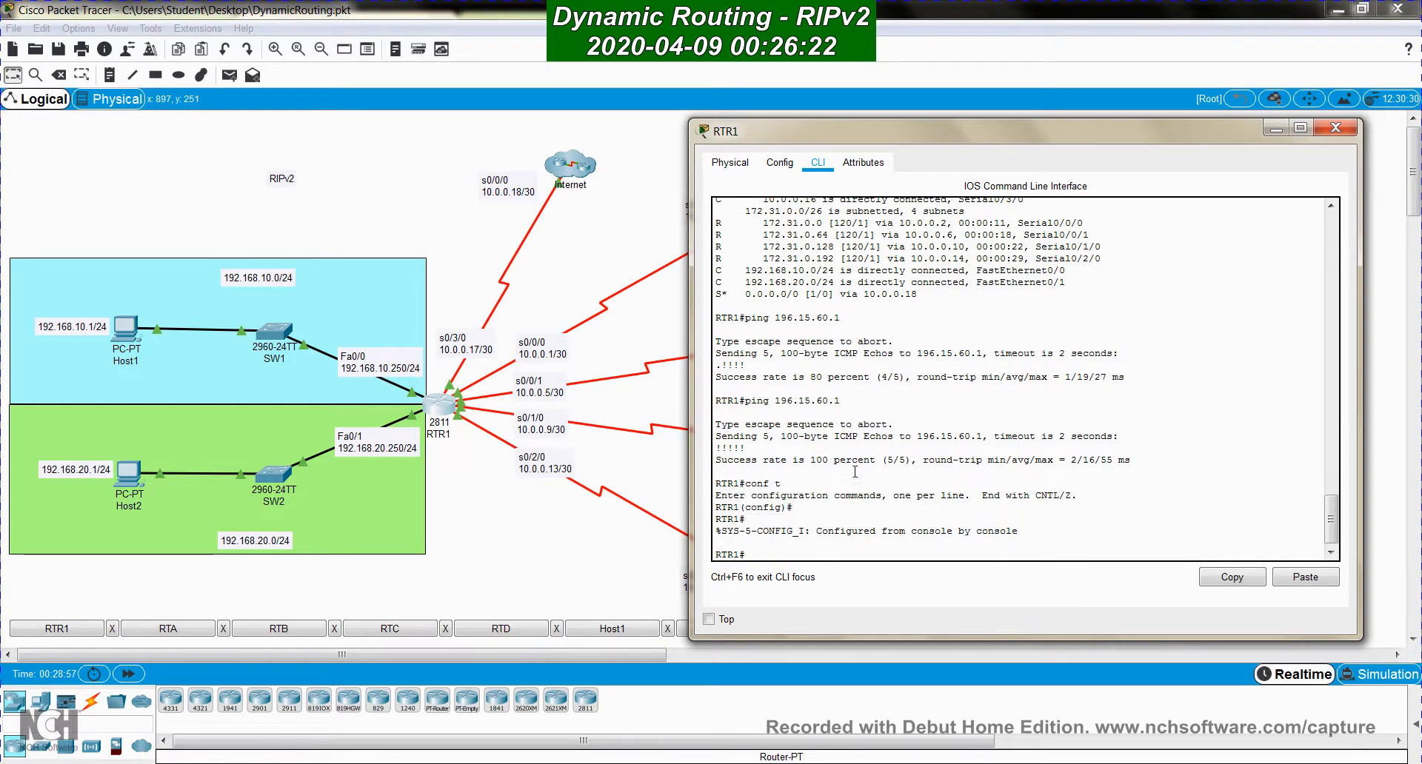
key("Return")
key("Up")
key("ctrl+c")
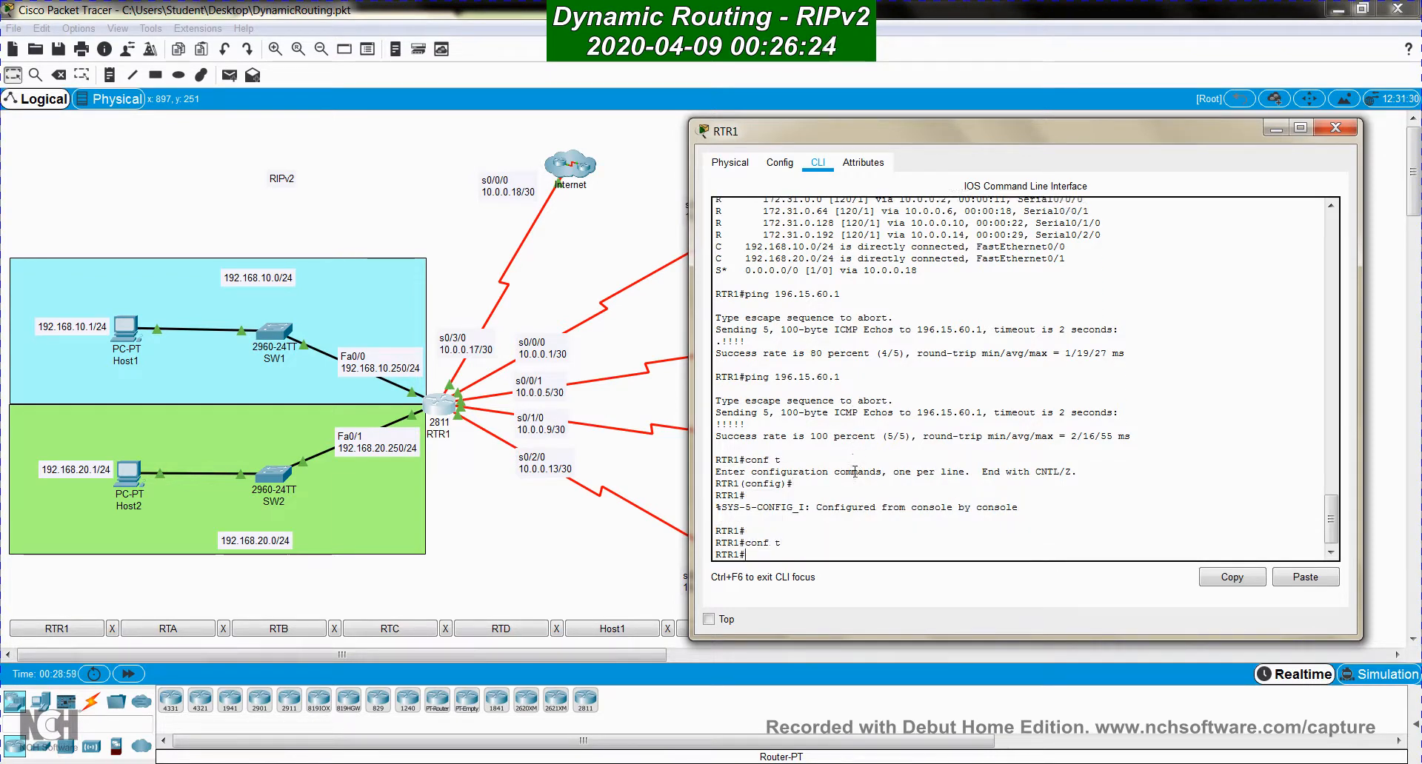
key("Return")
key("Return")
Review the RIP section and the static default route in RTR1's running configuration with show run, ending the paged output
type("show run")
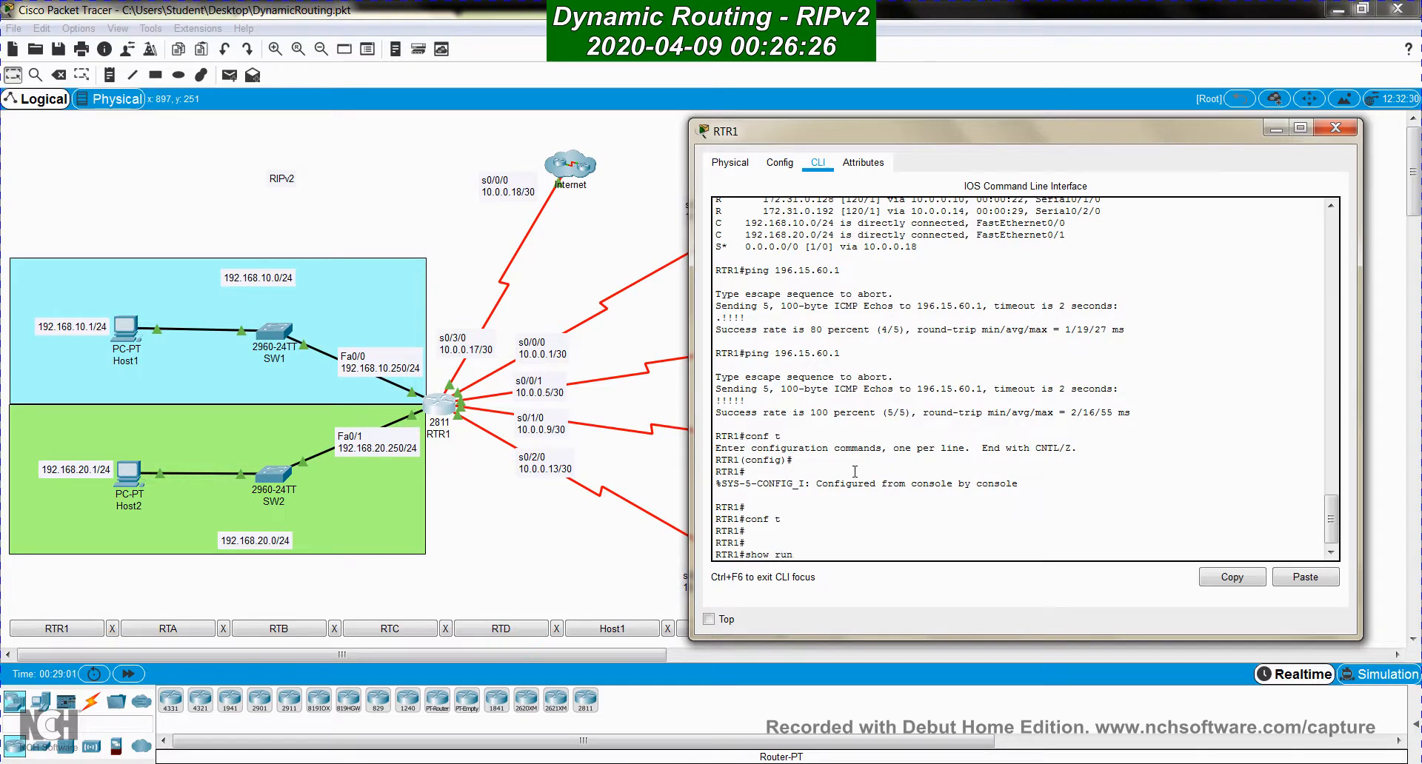
key("Return")
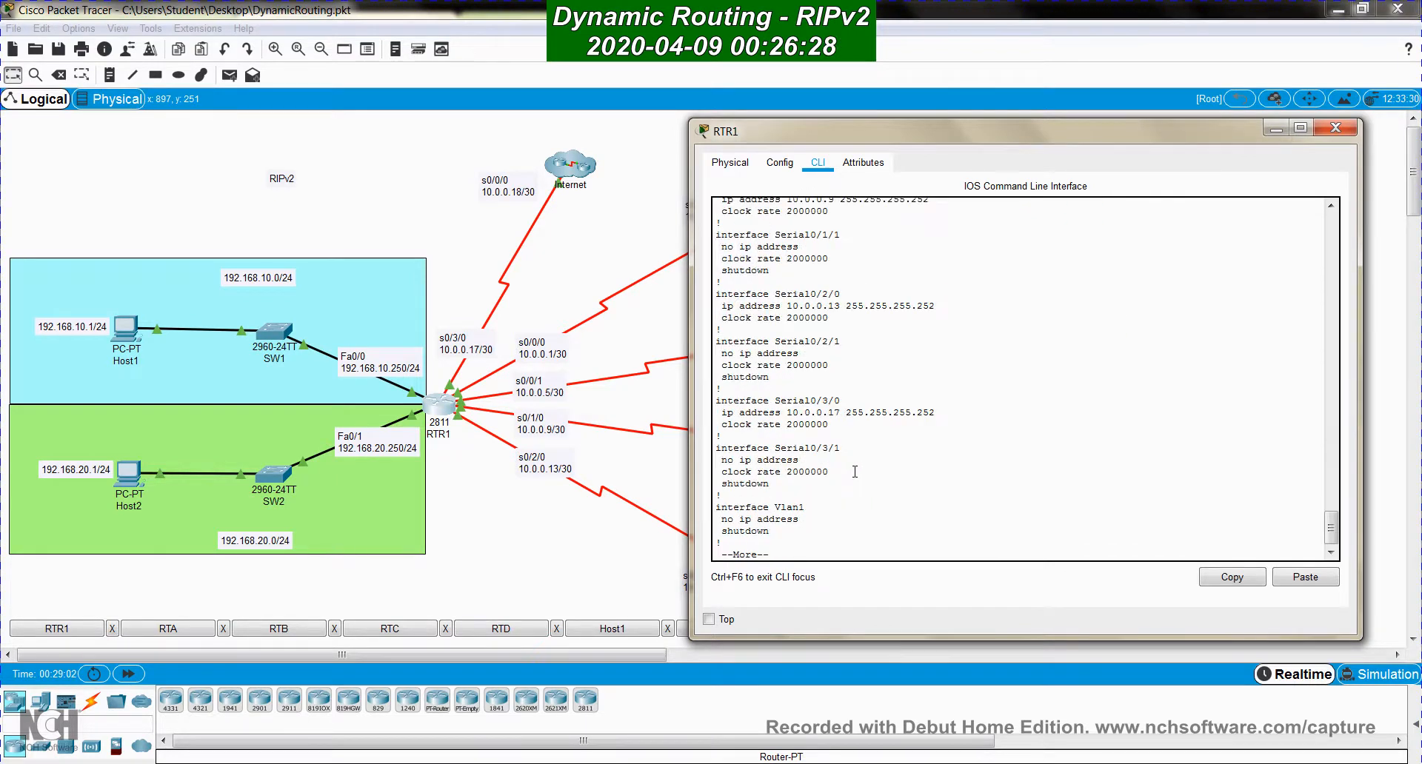
key("space")
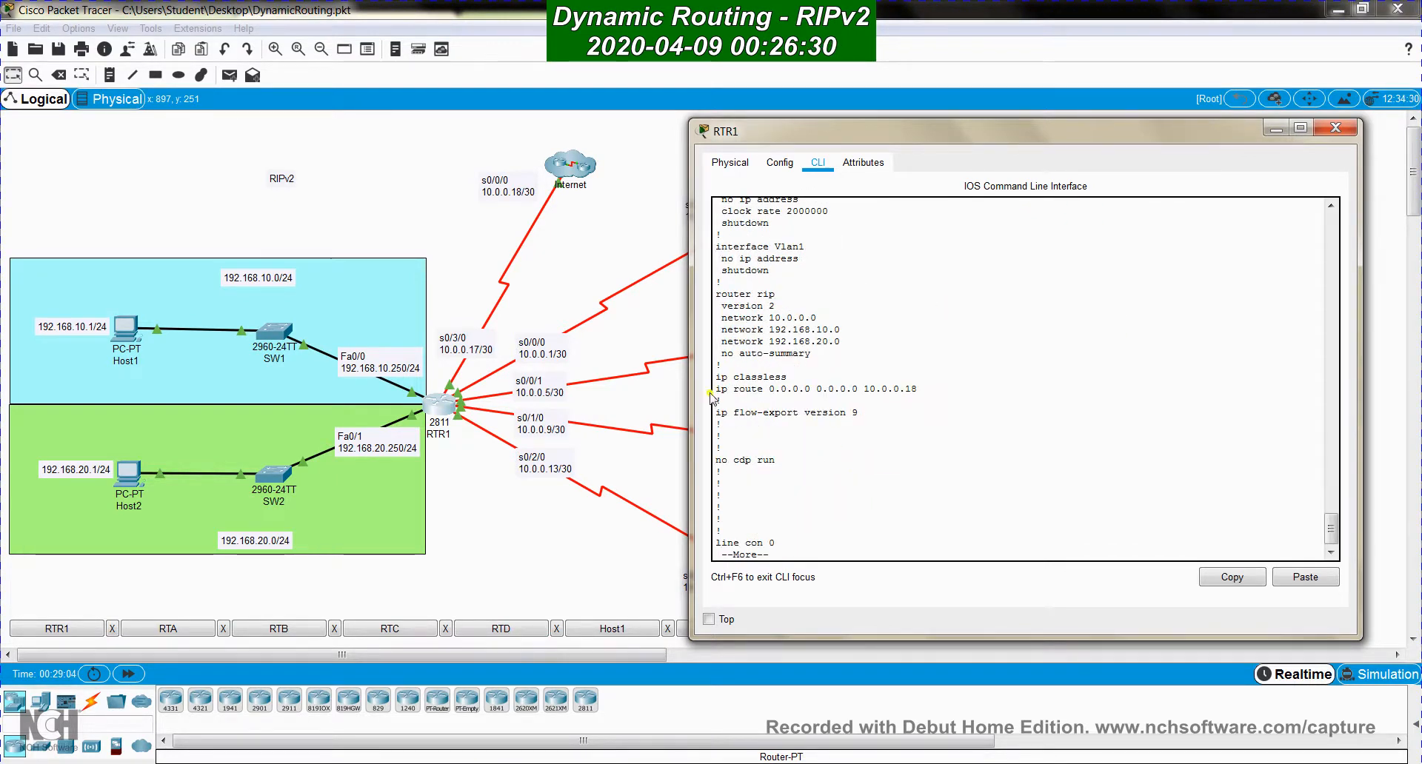
left_click_drag(714, 390, 926, 390)
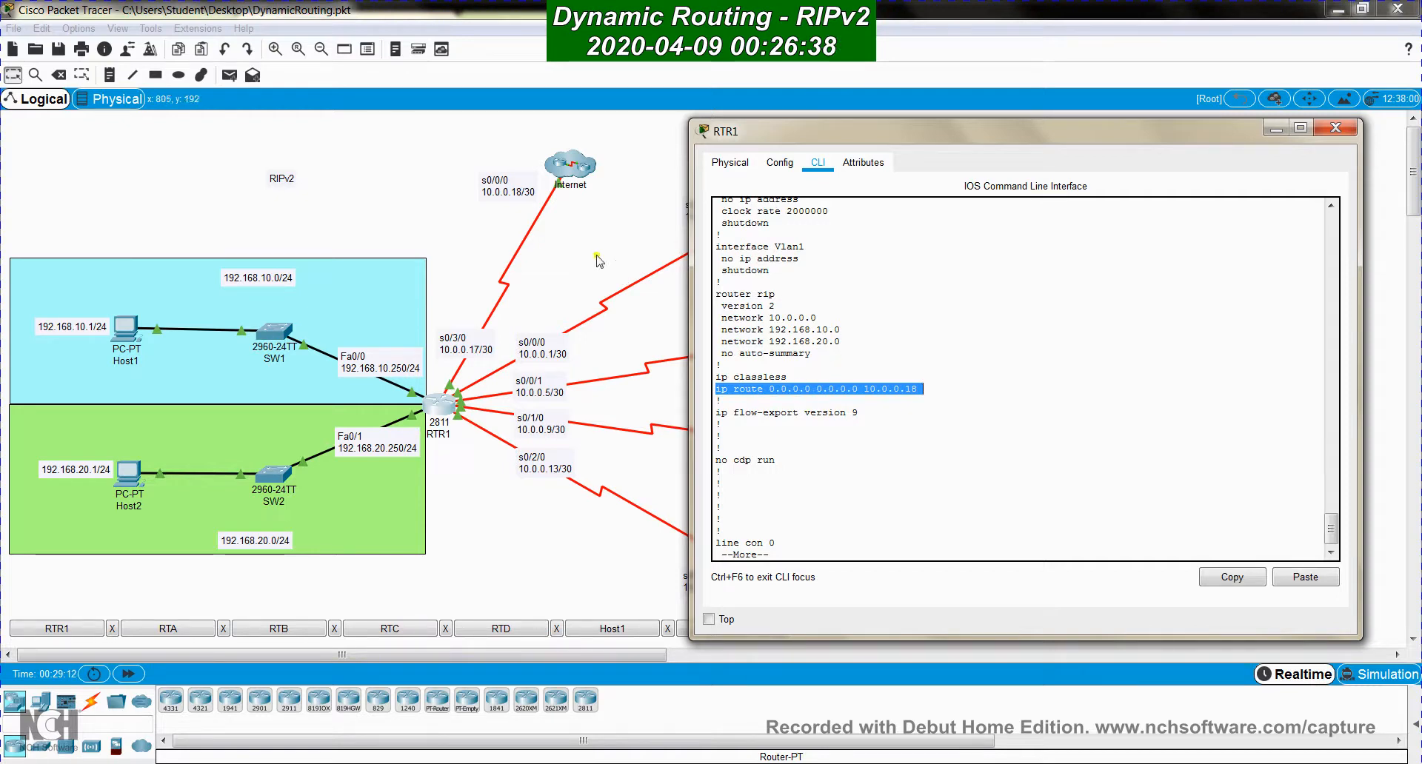
left_click(931, 369)
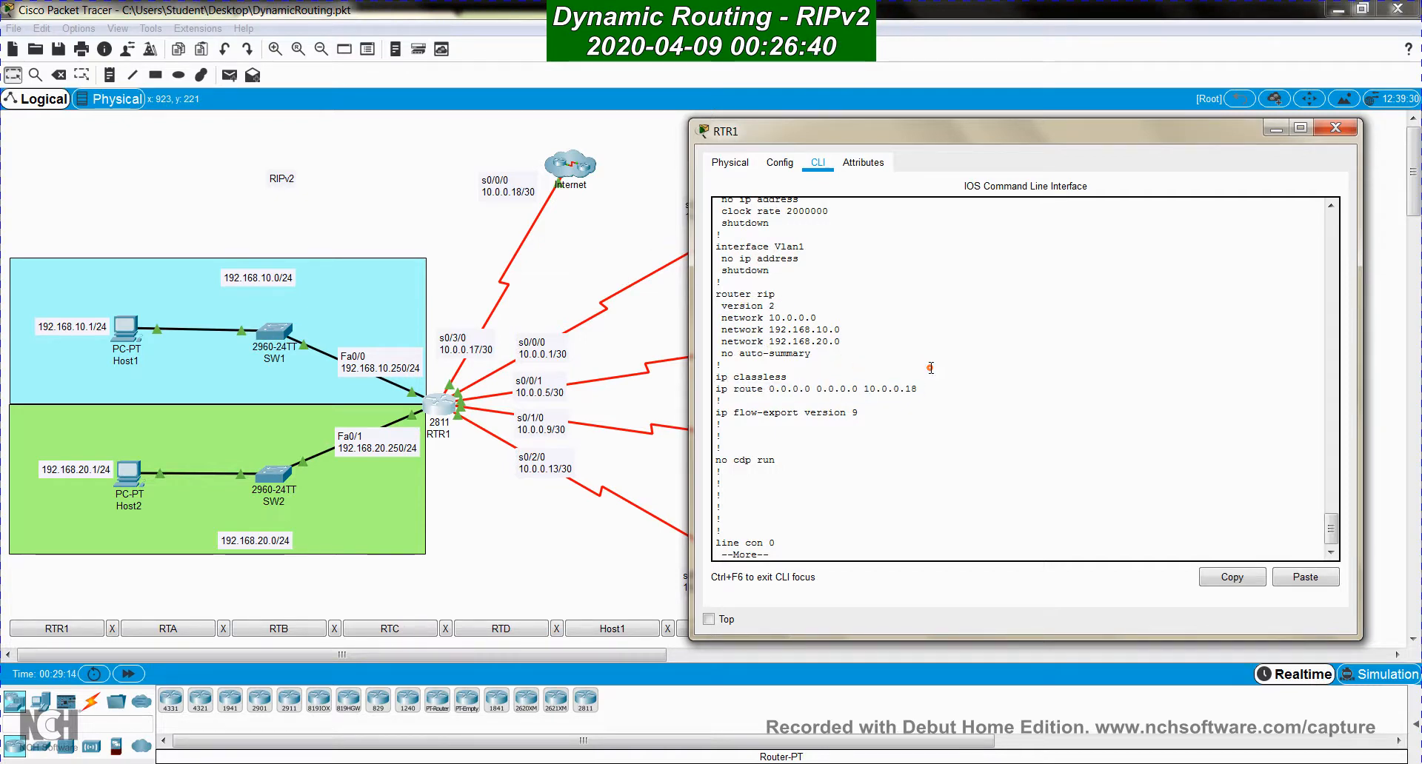
key("ctrl+c")
Enter RIP router configuration mode on RTR1 and list the commands available there
type("conf t")
key("Return")
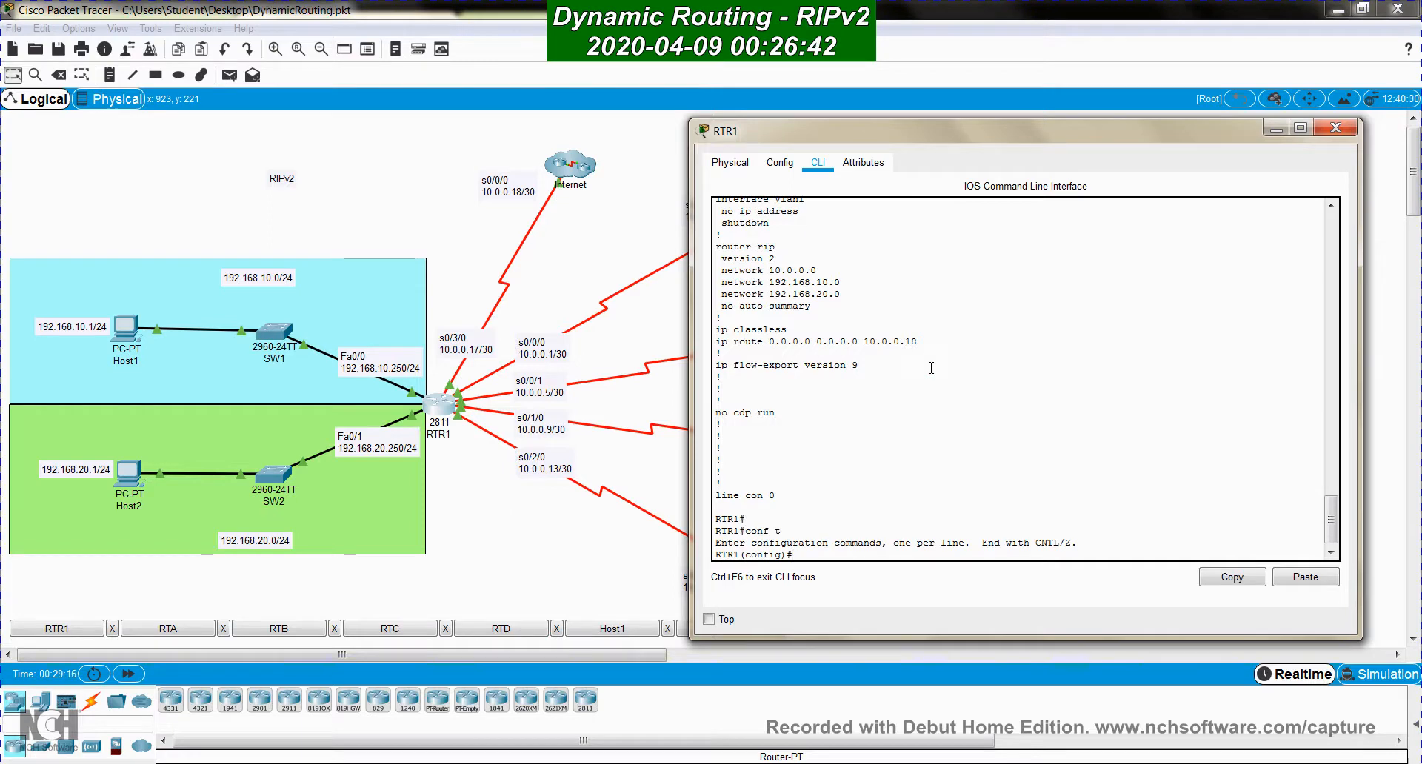
type("router rip")
key("Return")
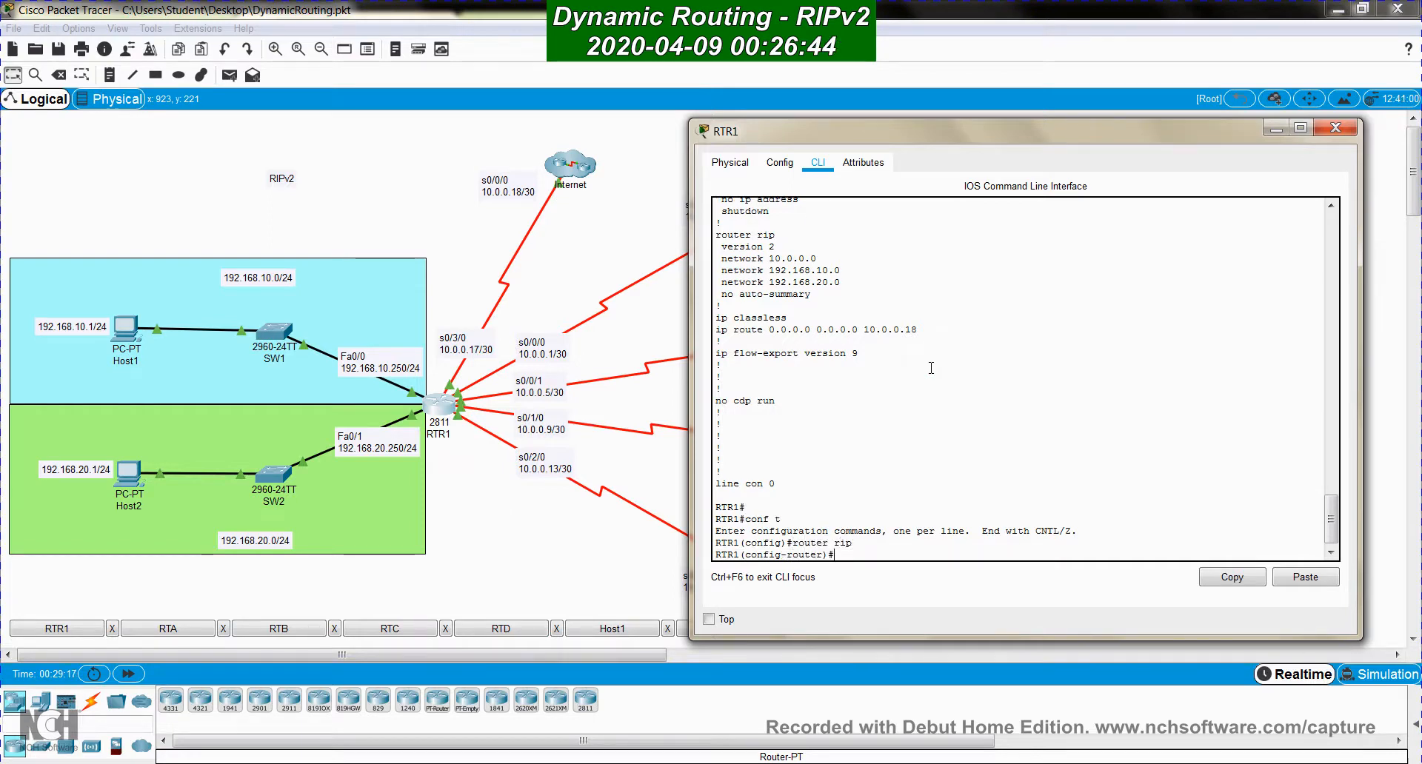
type("?")
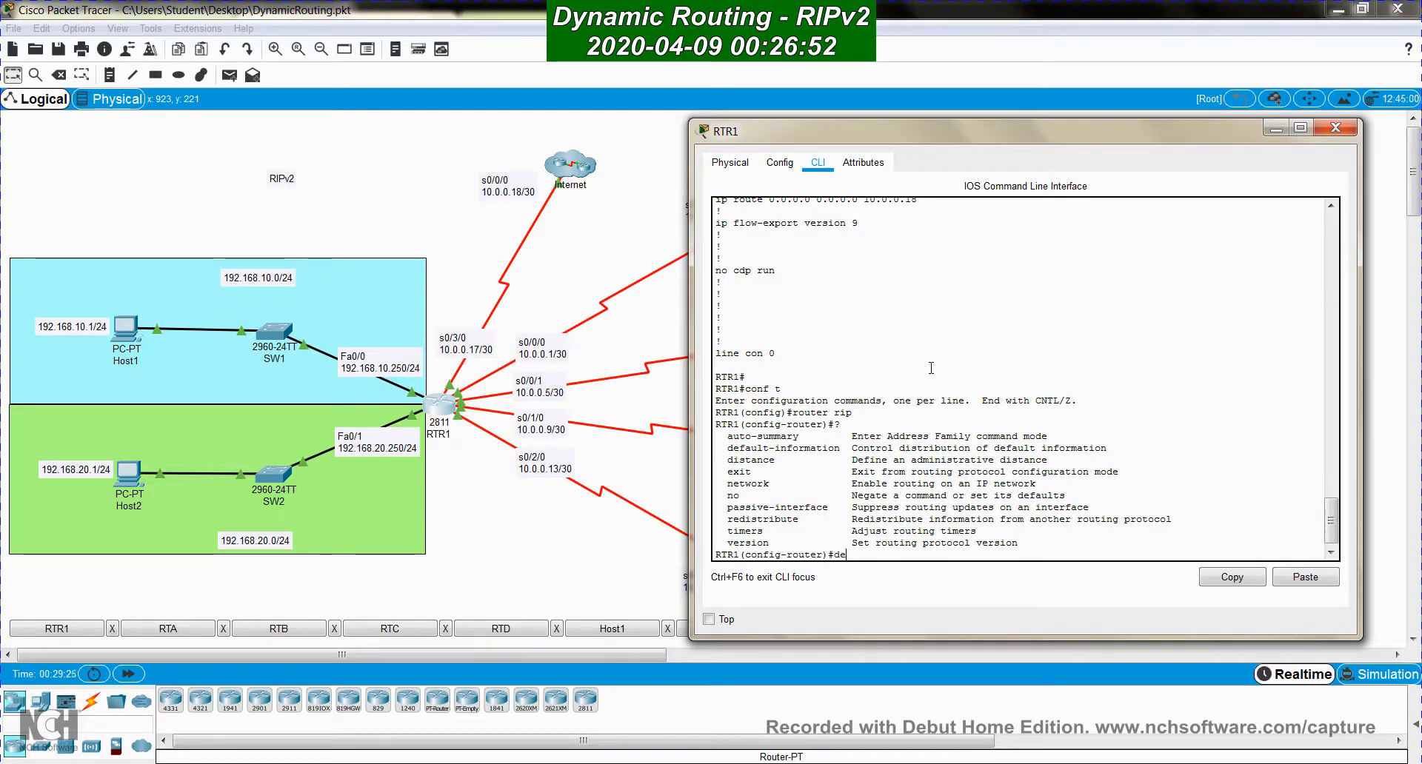
Compose the default-information originate command at RTR1's RIP prompt, checking the available options with the built-in help
type("fa")
key("Tab")
type("?")
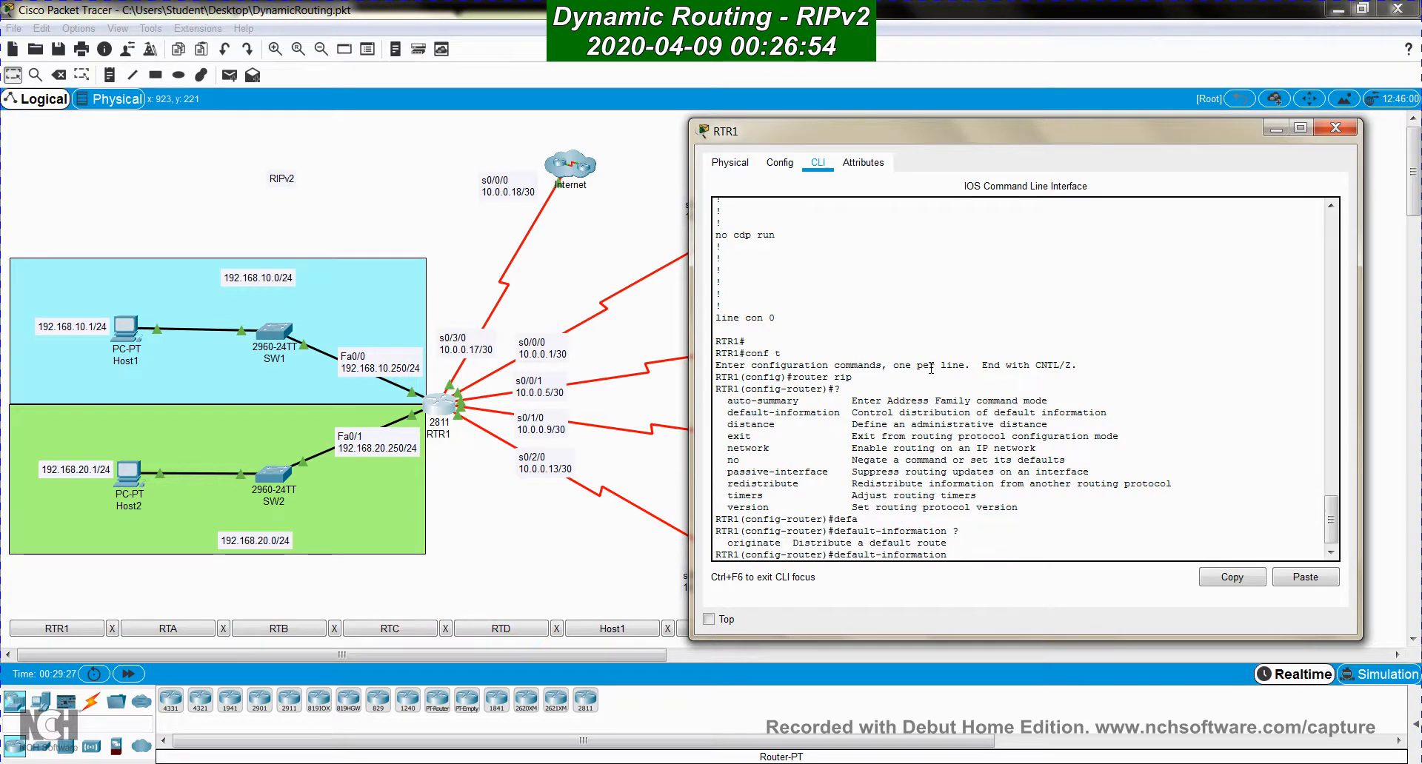
type("ori")
key("Tab")
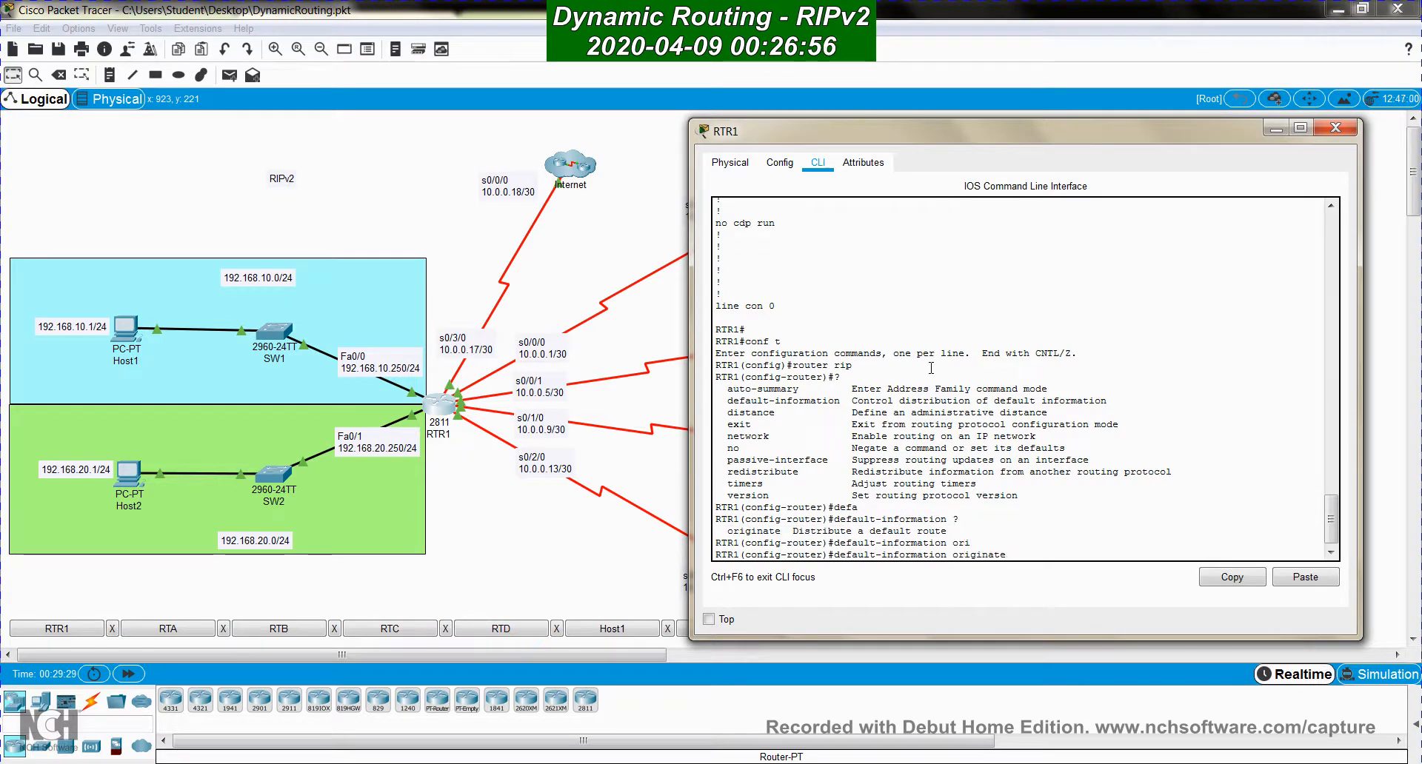
type("?")
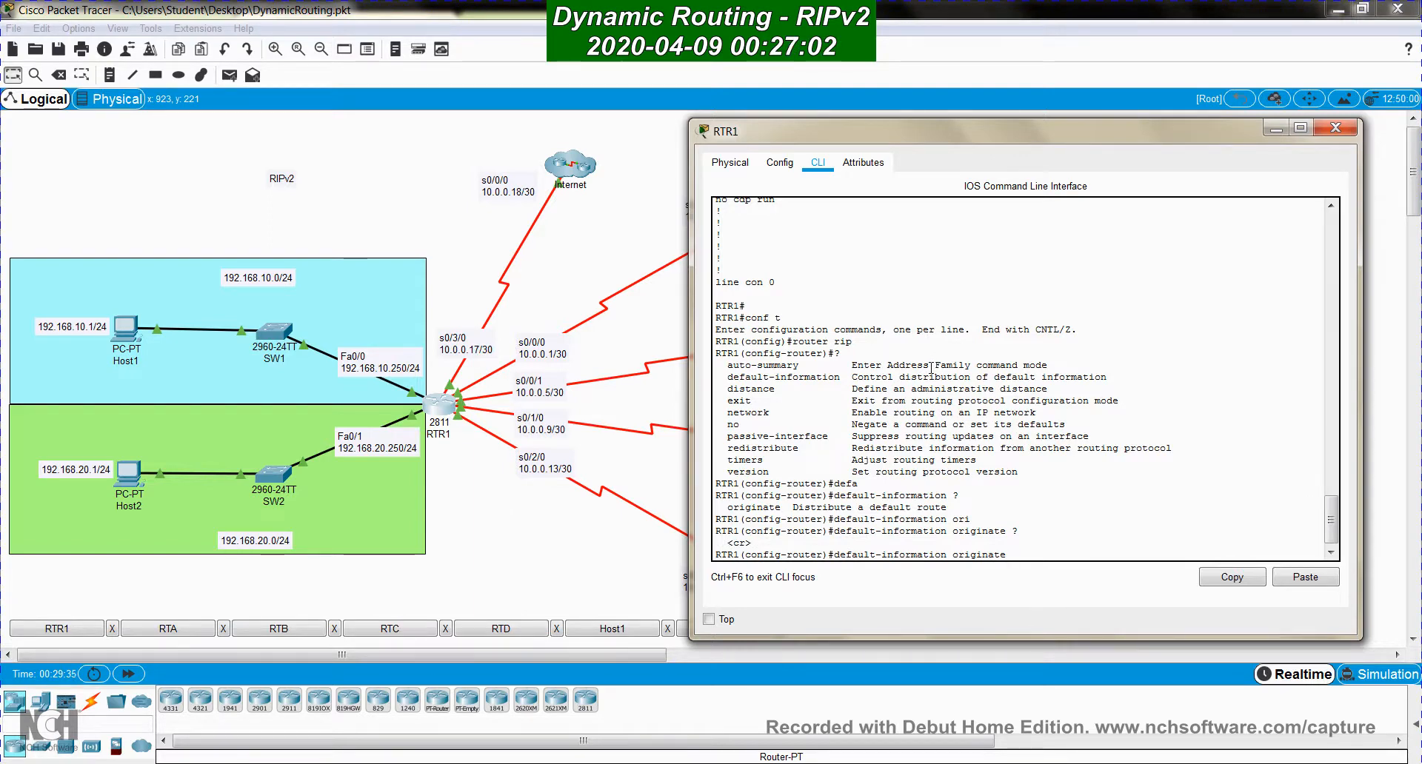
Highlight the default route ip route 0.0.0.0 0.0.0.0 10.0.0.18 and the router rip command on RTR1, and return to the topology
scroll(793, 327, "up", 5)
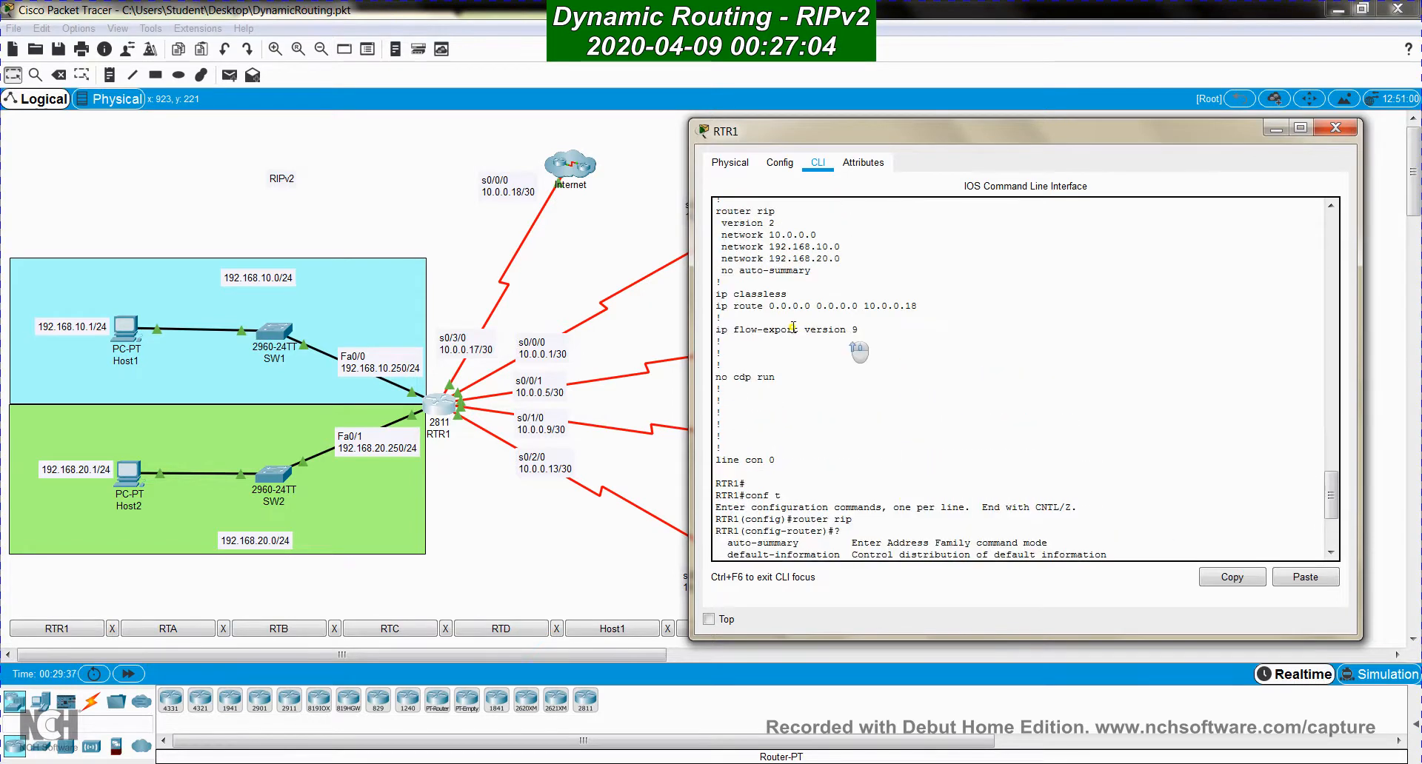
left_click_drag(715, 306, 937, 304)
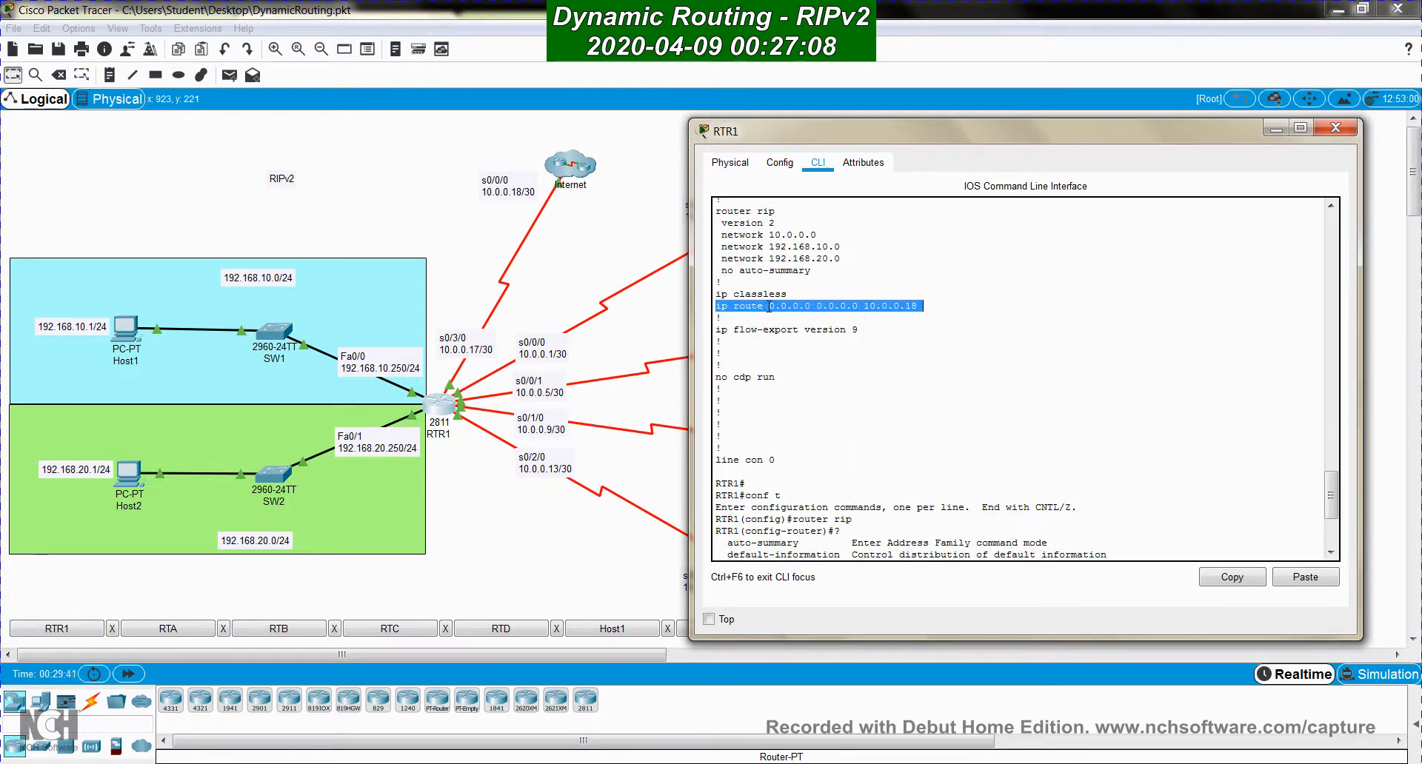
scroll(892, 409, "down", 5)
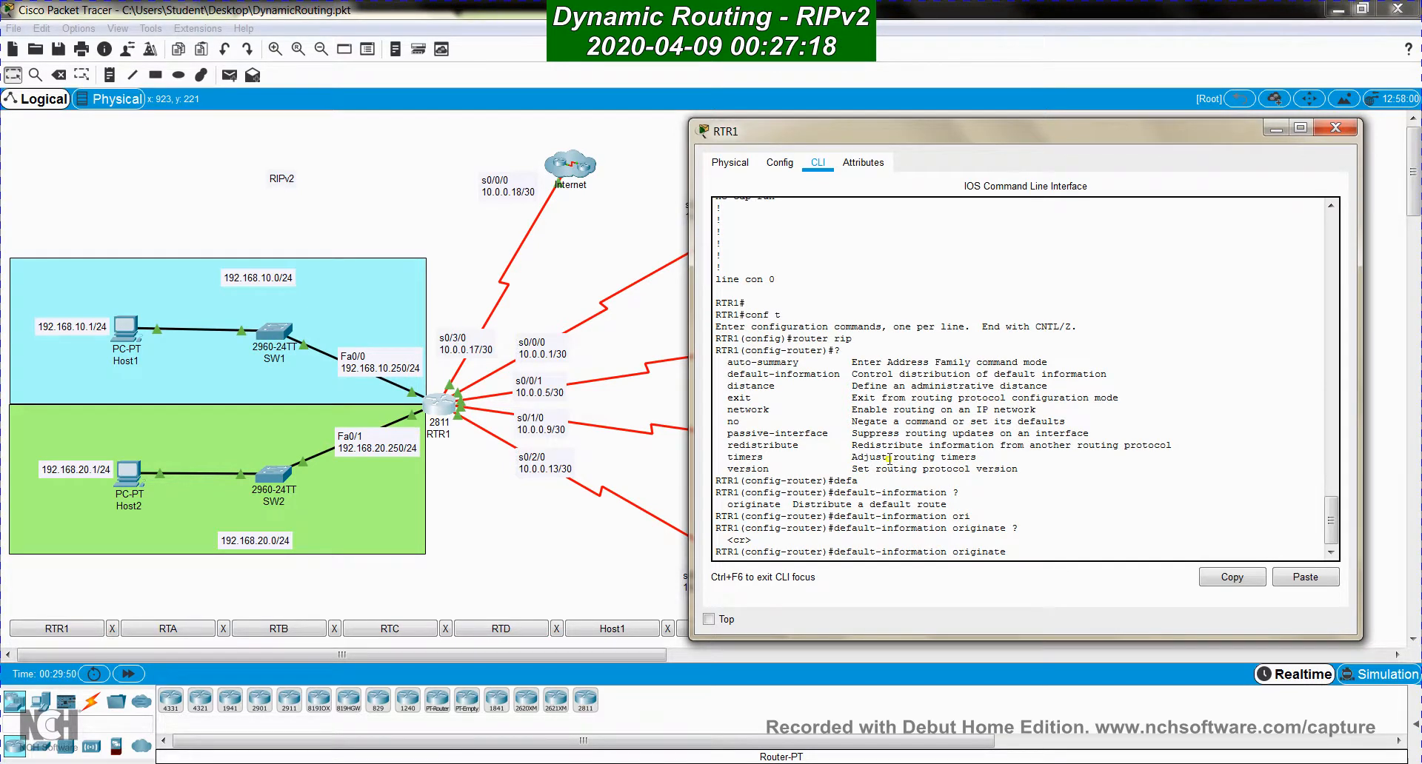
scroll(890, 461, "up", 5)
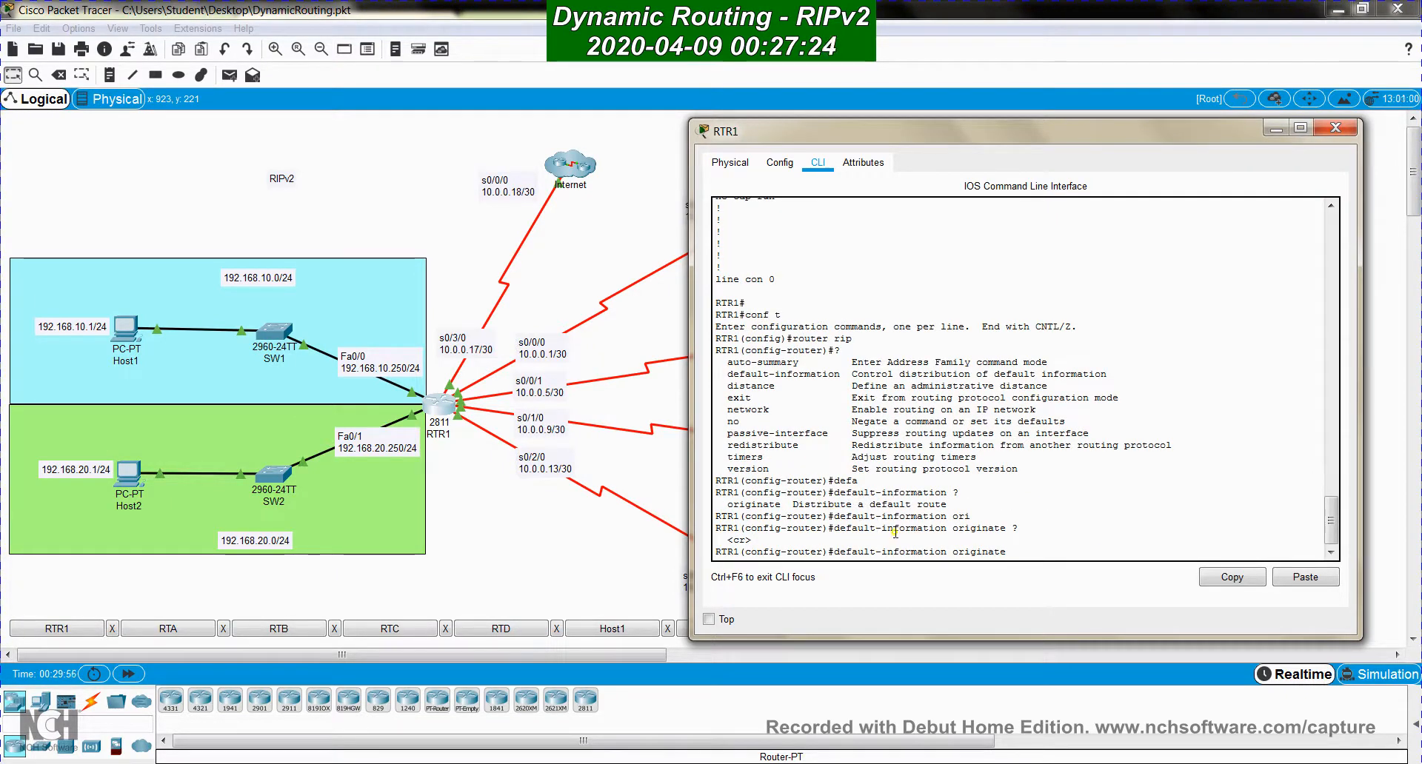
left_click_drag(793, 343, 856, 343)
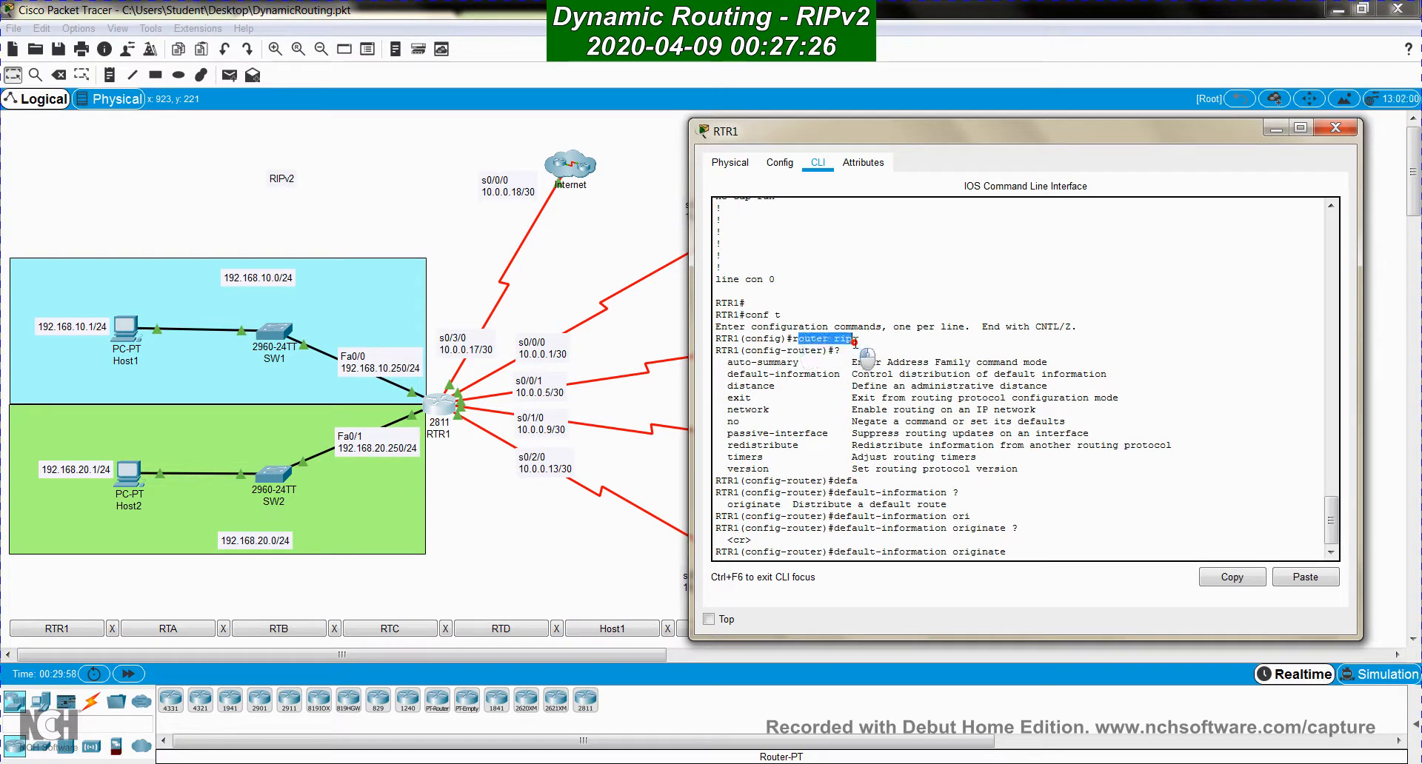
left_click(612, 336)
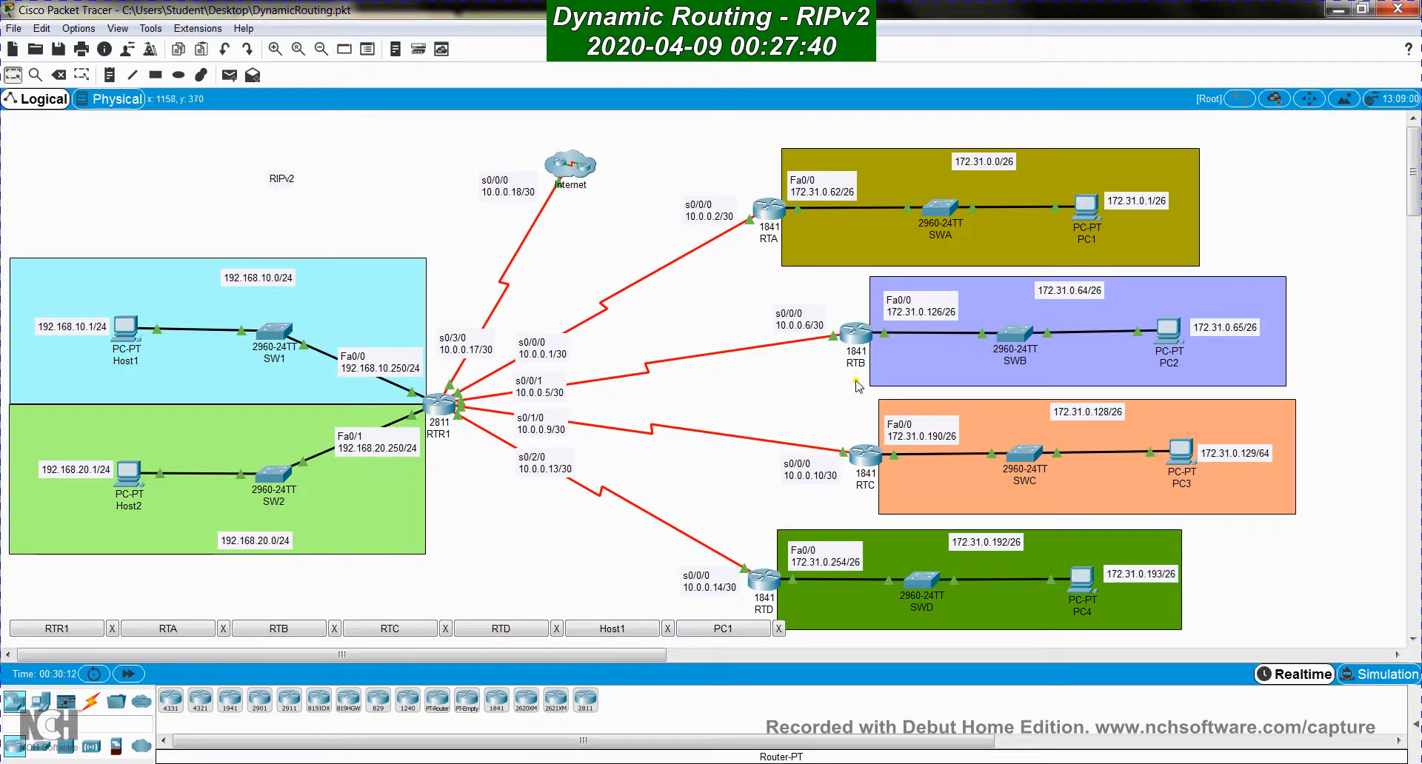
Apply default-information originate to RIP on RTR1 and exit to privileged mode
left_click(439, 403)
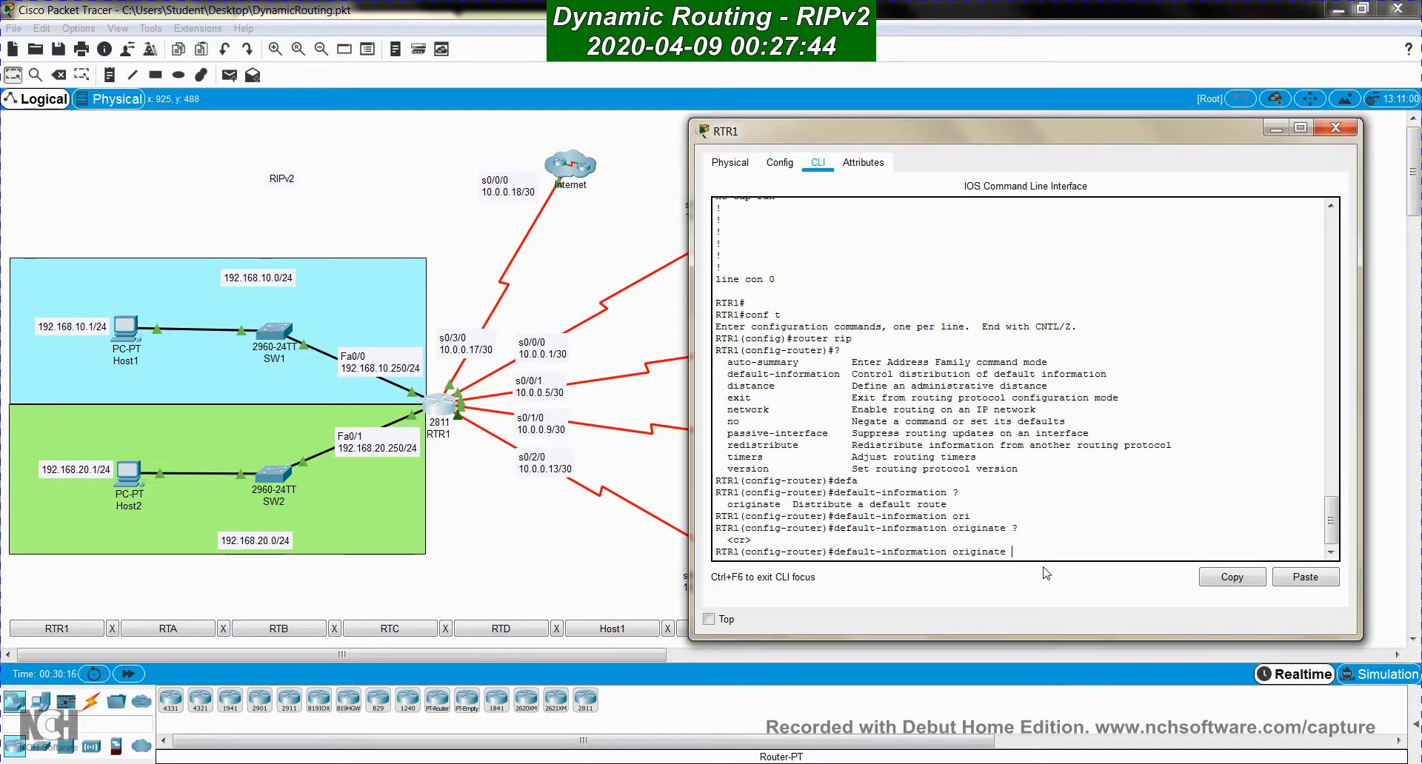
key("Return")
key("ctrl+z")
key("Return")
key("Return")
key("Return")
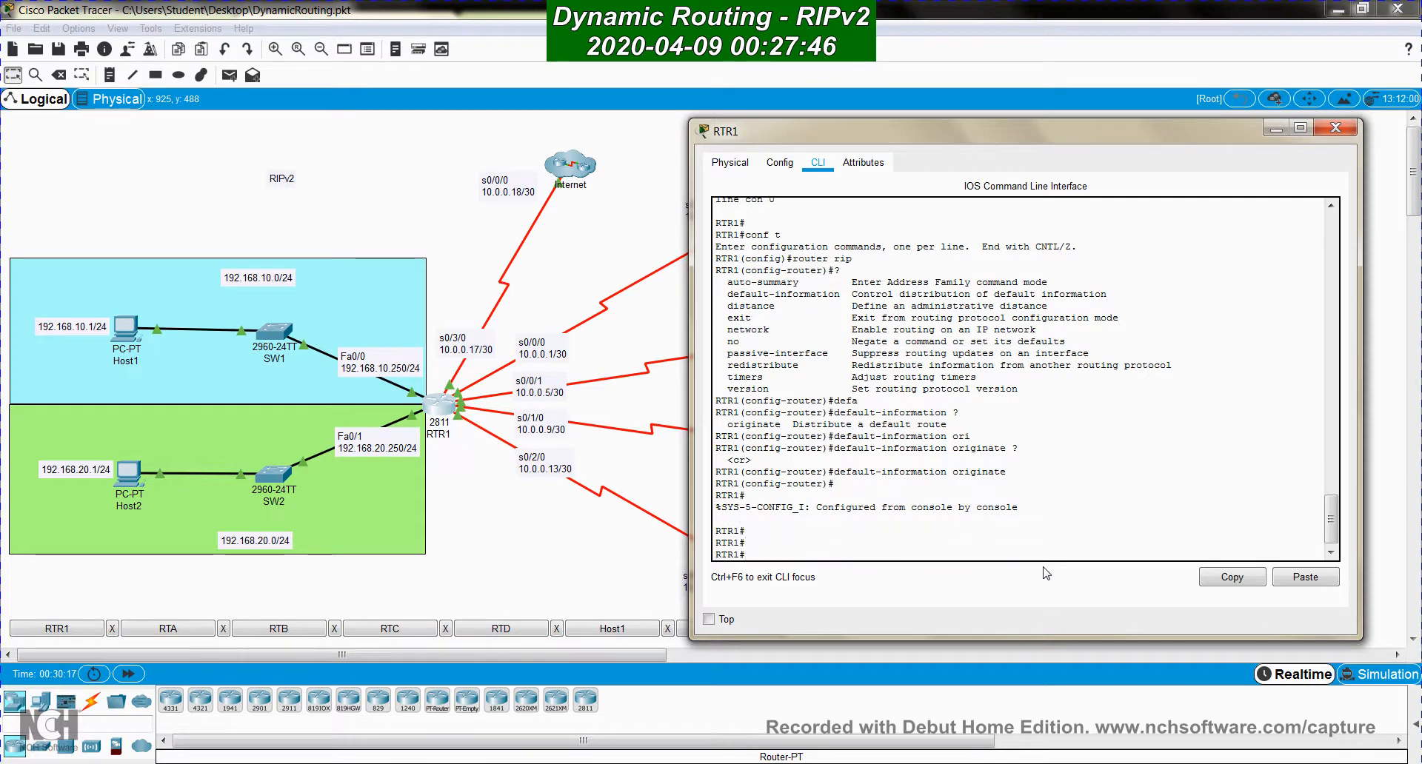
Review RTR1's RIP settings with sh running-config | begin router rip, highlighting the router rip block
type("sh runn")
key("Tab")
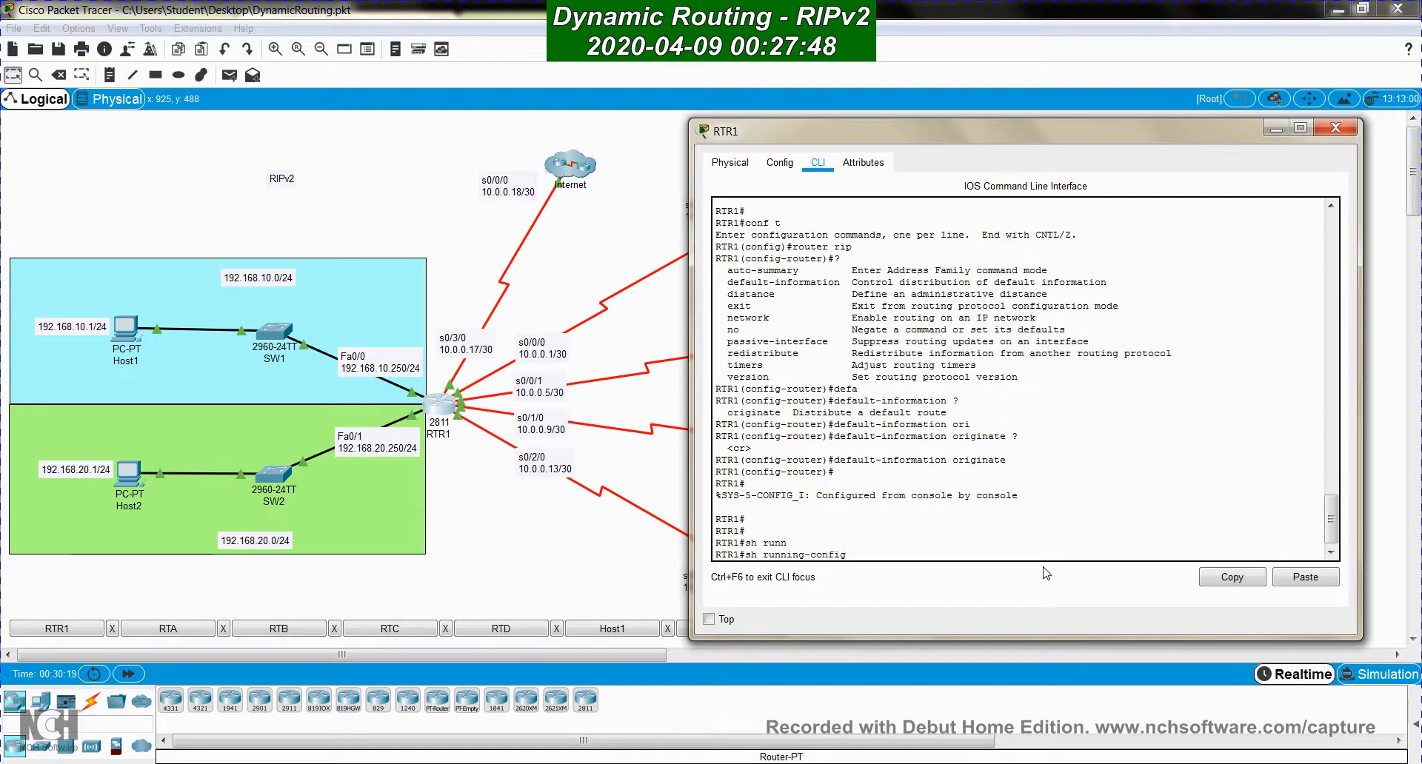
type("| begin ro")
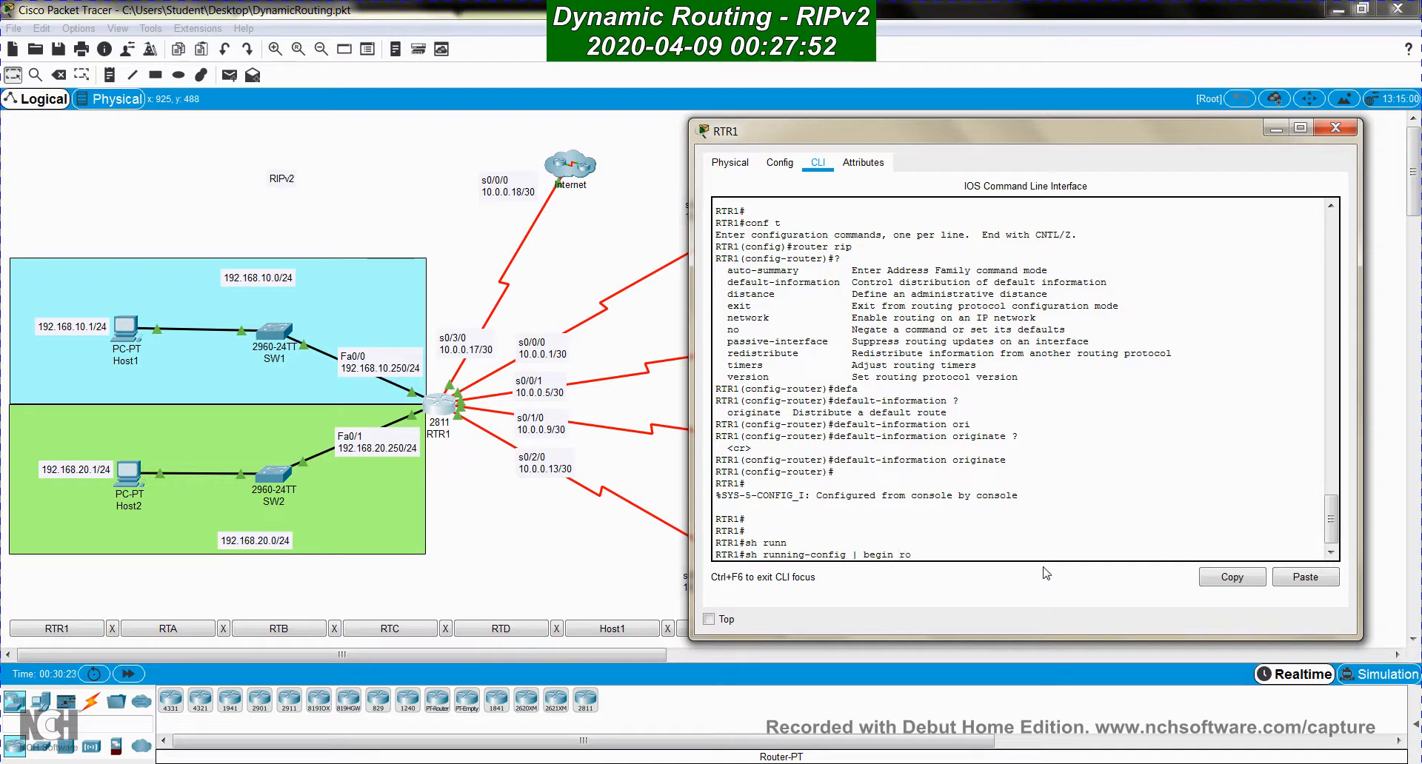
type("uter rip")
key("Return")
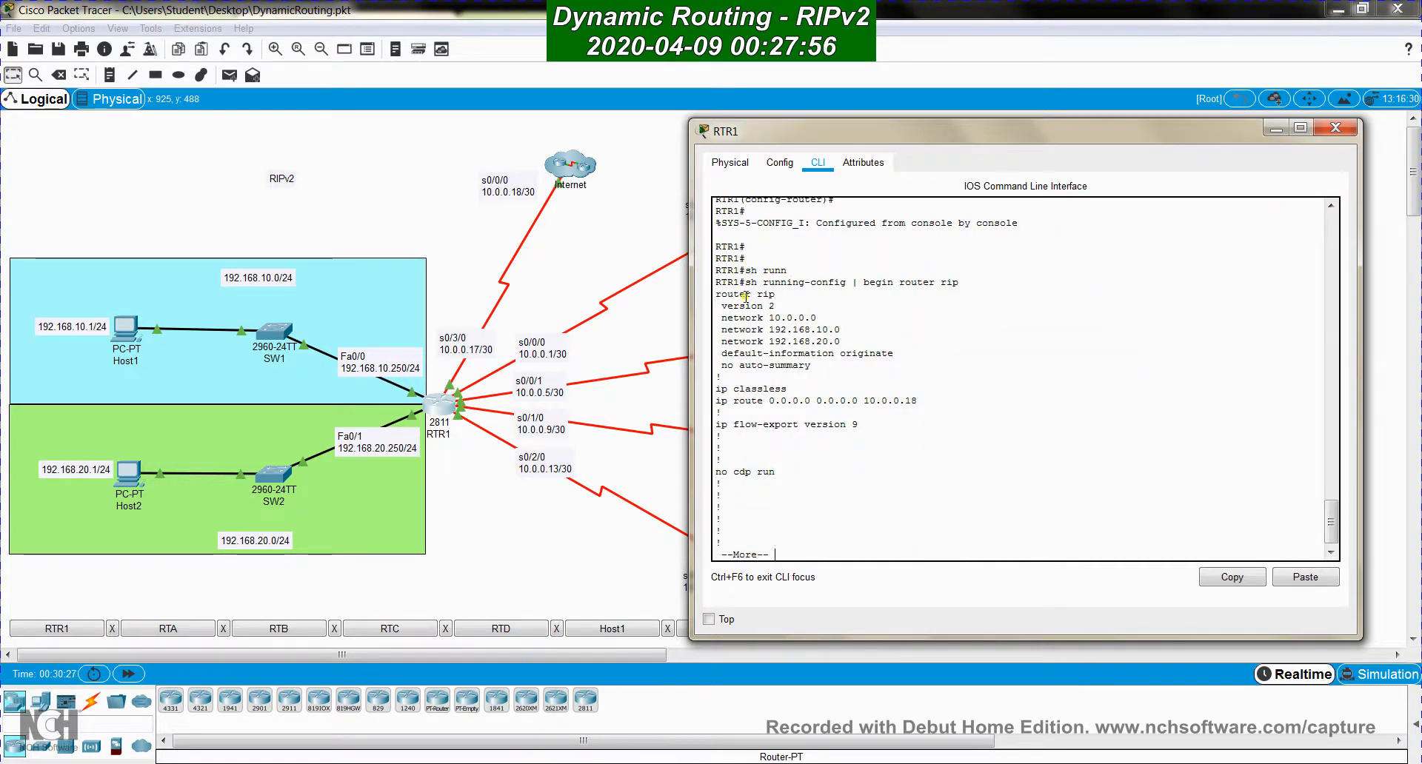
left_click_drag(716, 295, 819, 366)
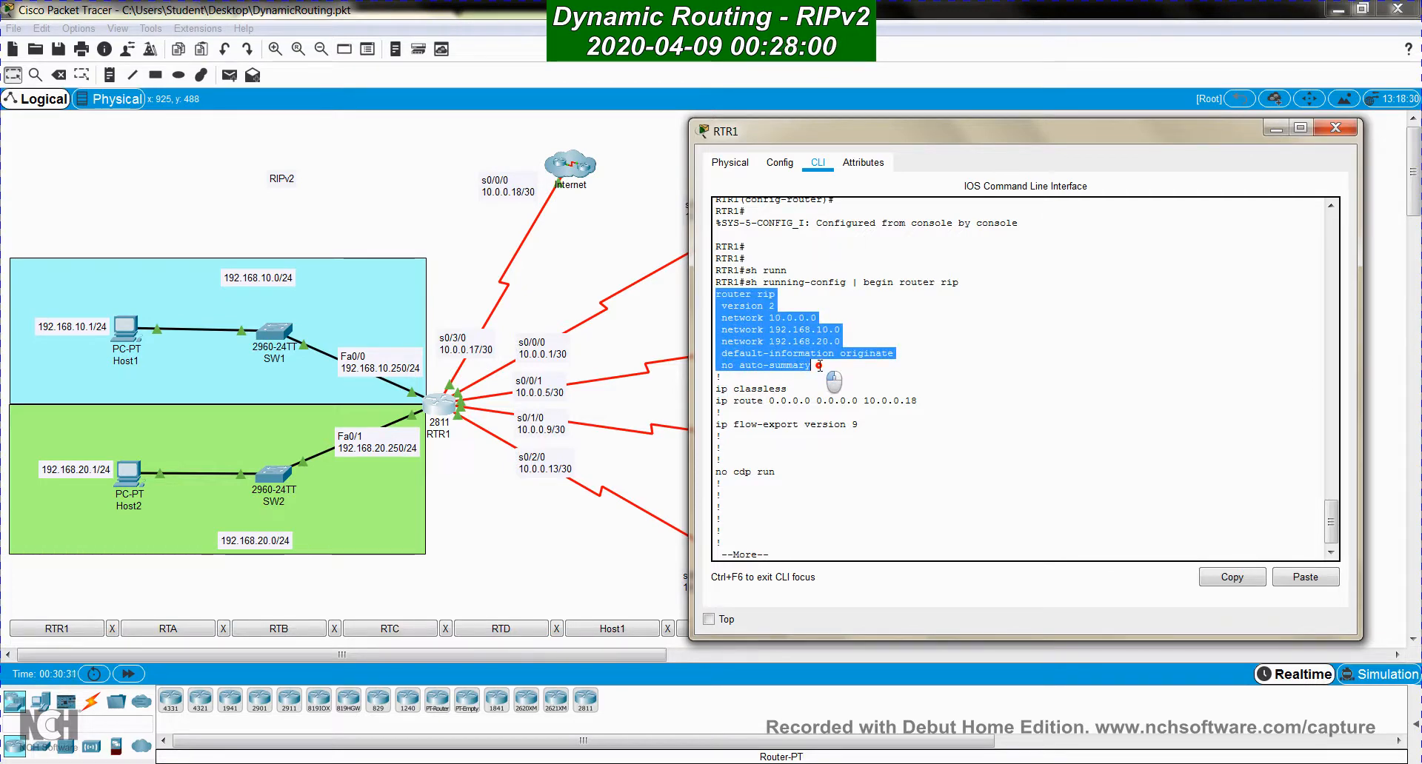
left_click(813, 297)
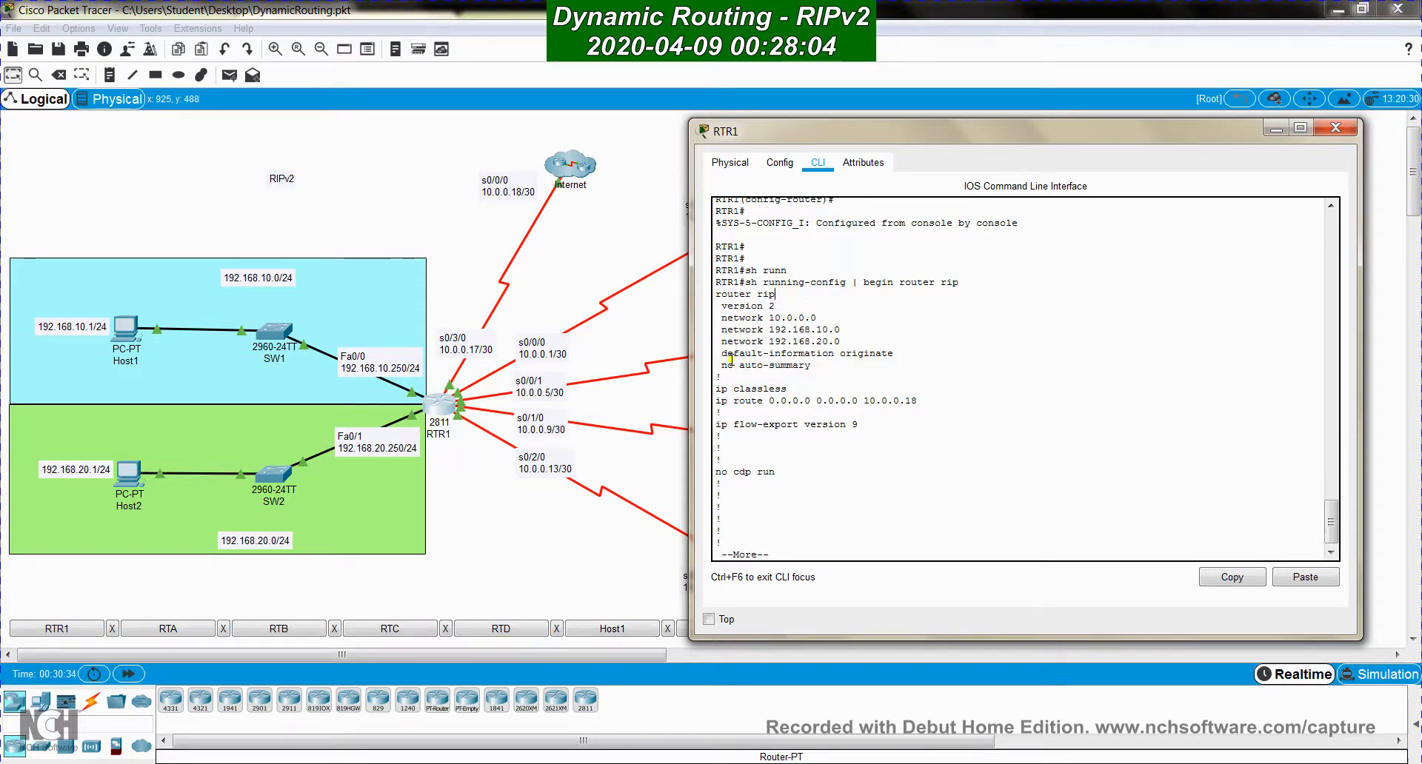
Highlight the default-information originate line in RTR1's running configuration and exit the listing to the privileged prompt
left_click_drag(719, 354, 893, 355)
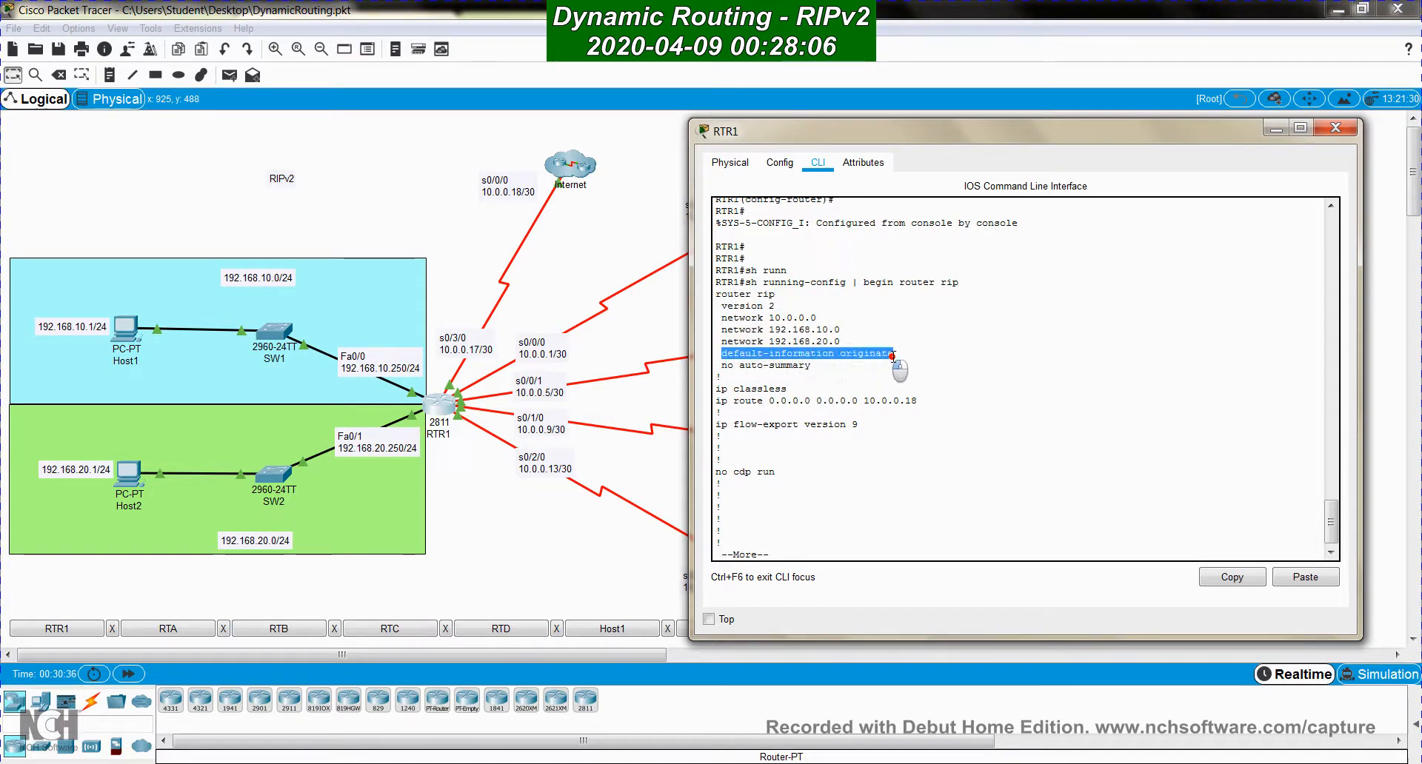
left_click(808, 537)
key("ctrl+c")
key("Return")
key("Return")
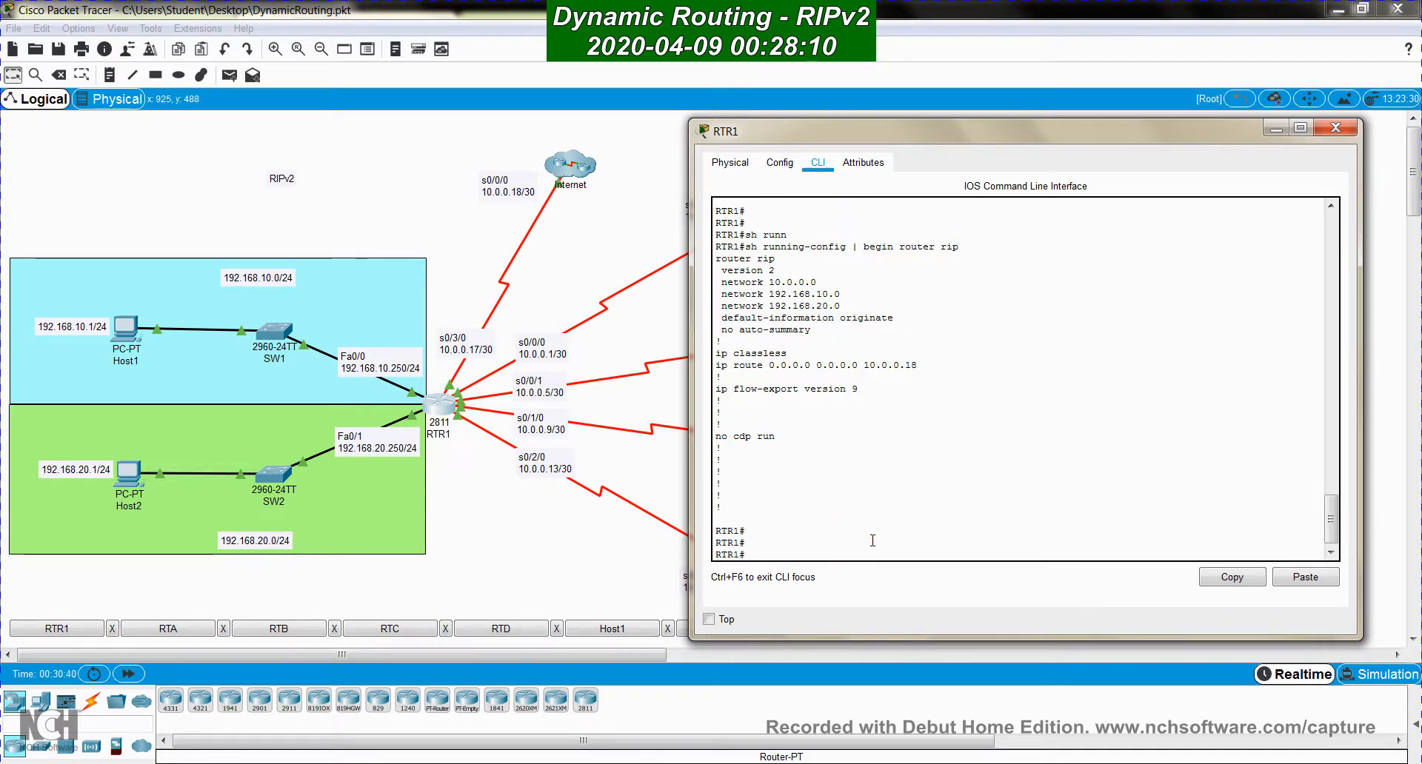
Flush RTR1's routing table with clear ip route * and fast-forward the simulation time
type("clear ip rot")
key("BackSpace")
type("oute *")
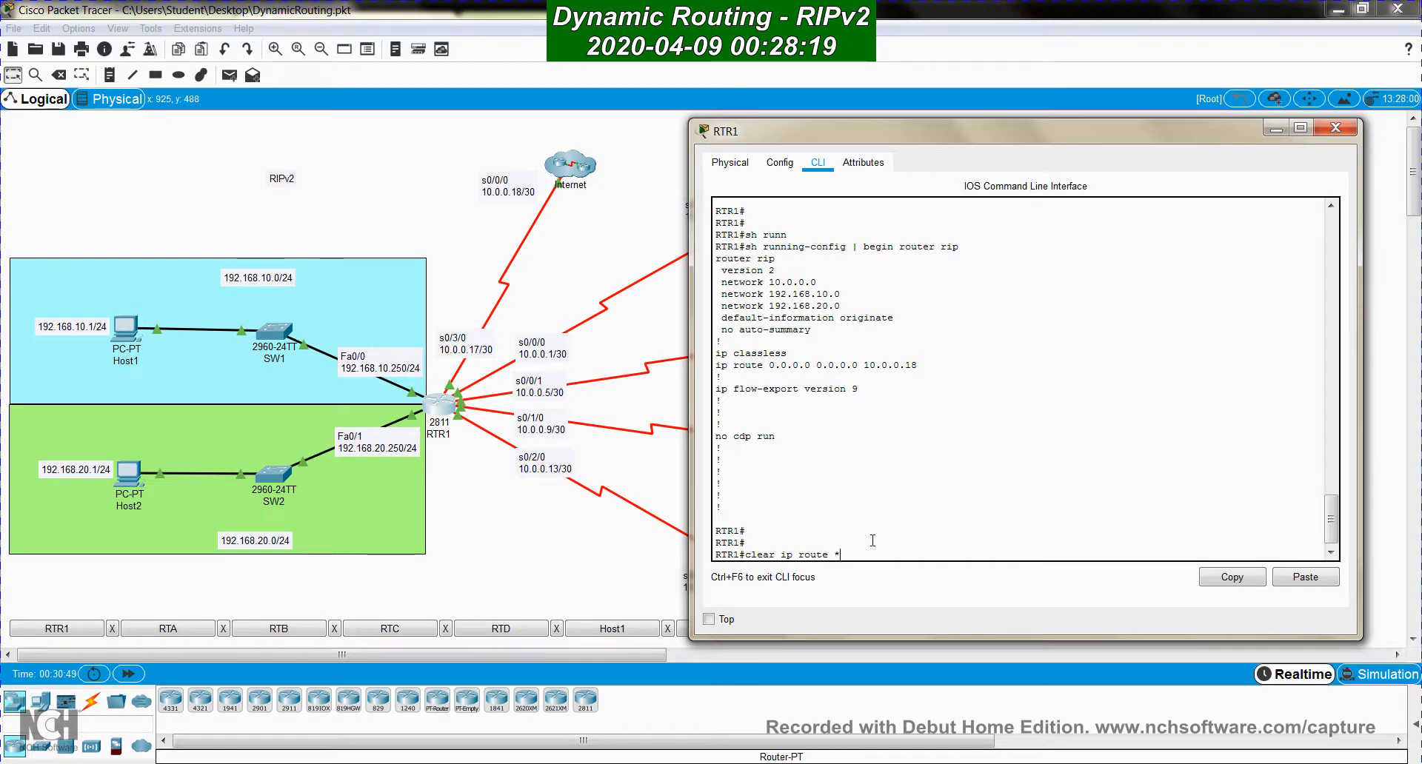
key("Return")
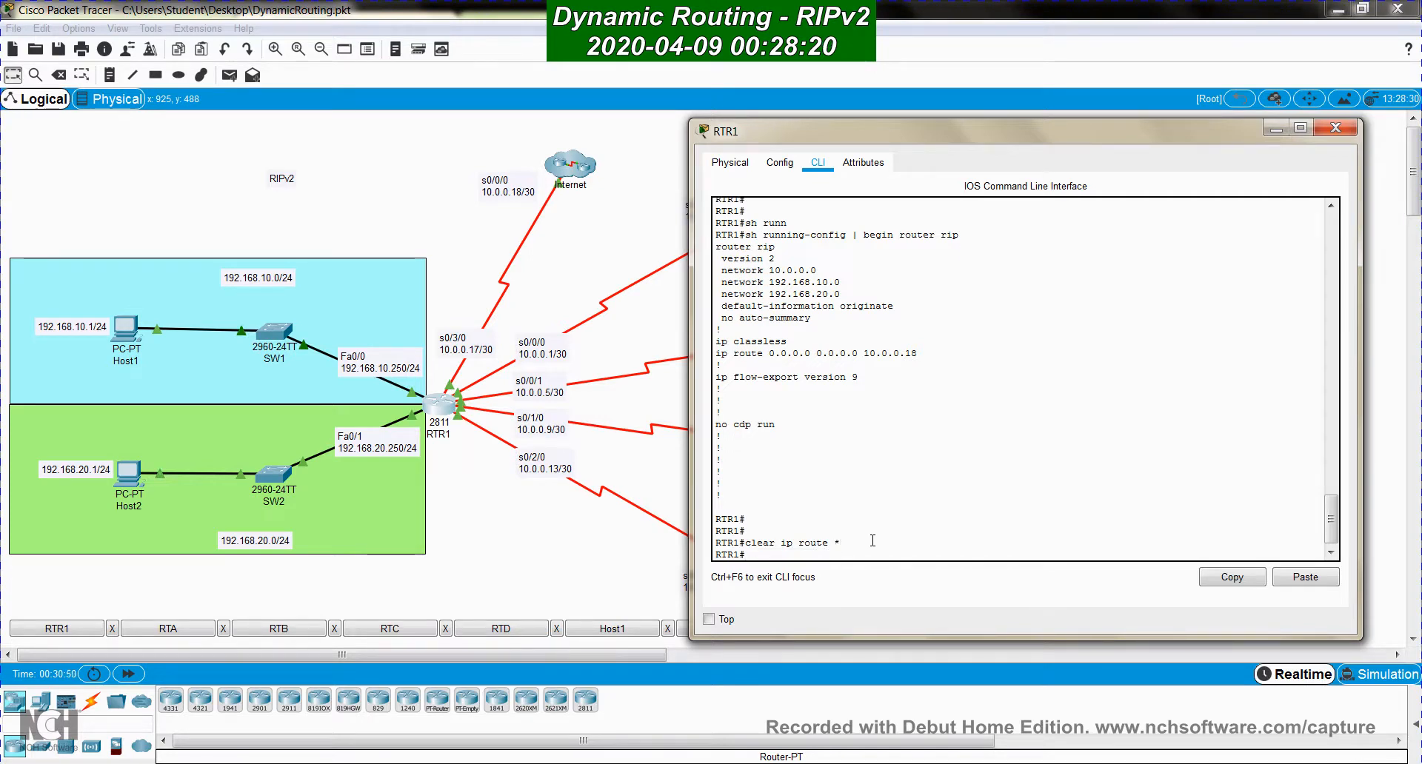
left_click(196, 574)
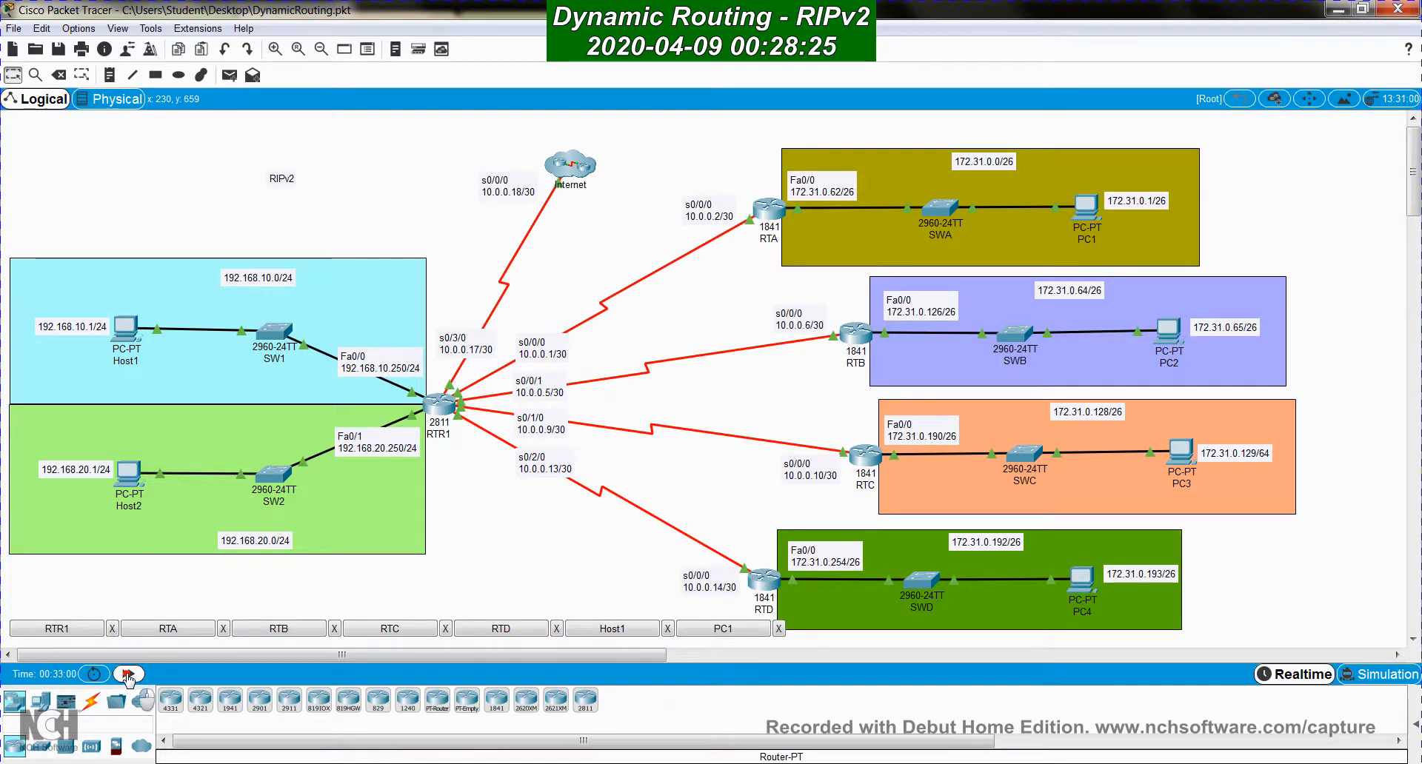
left_click(128, 675)
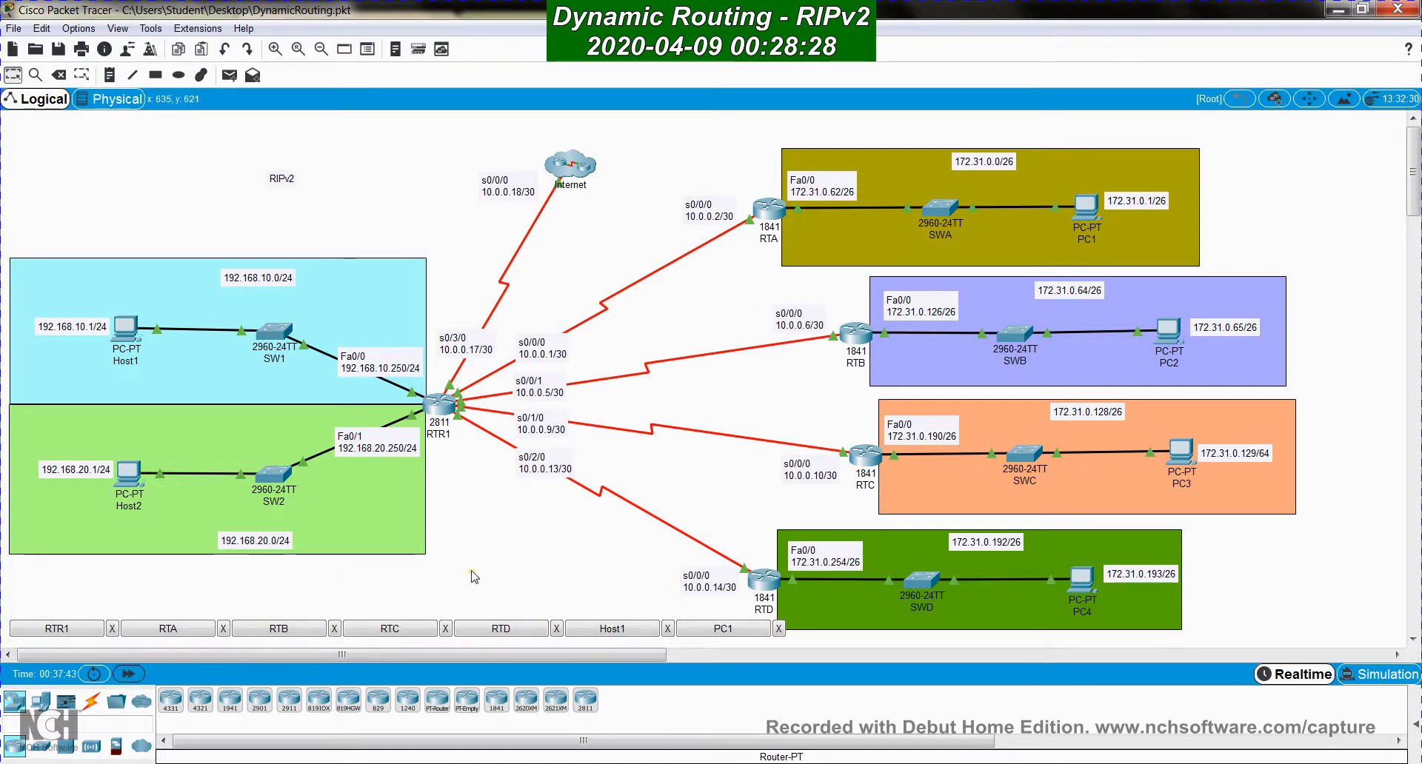
Display RTA's updated routing table with show ip route
left_click(775, 210)
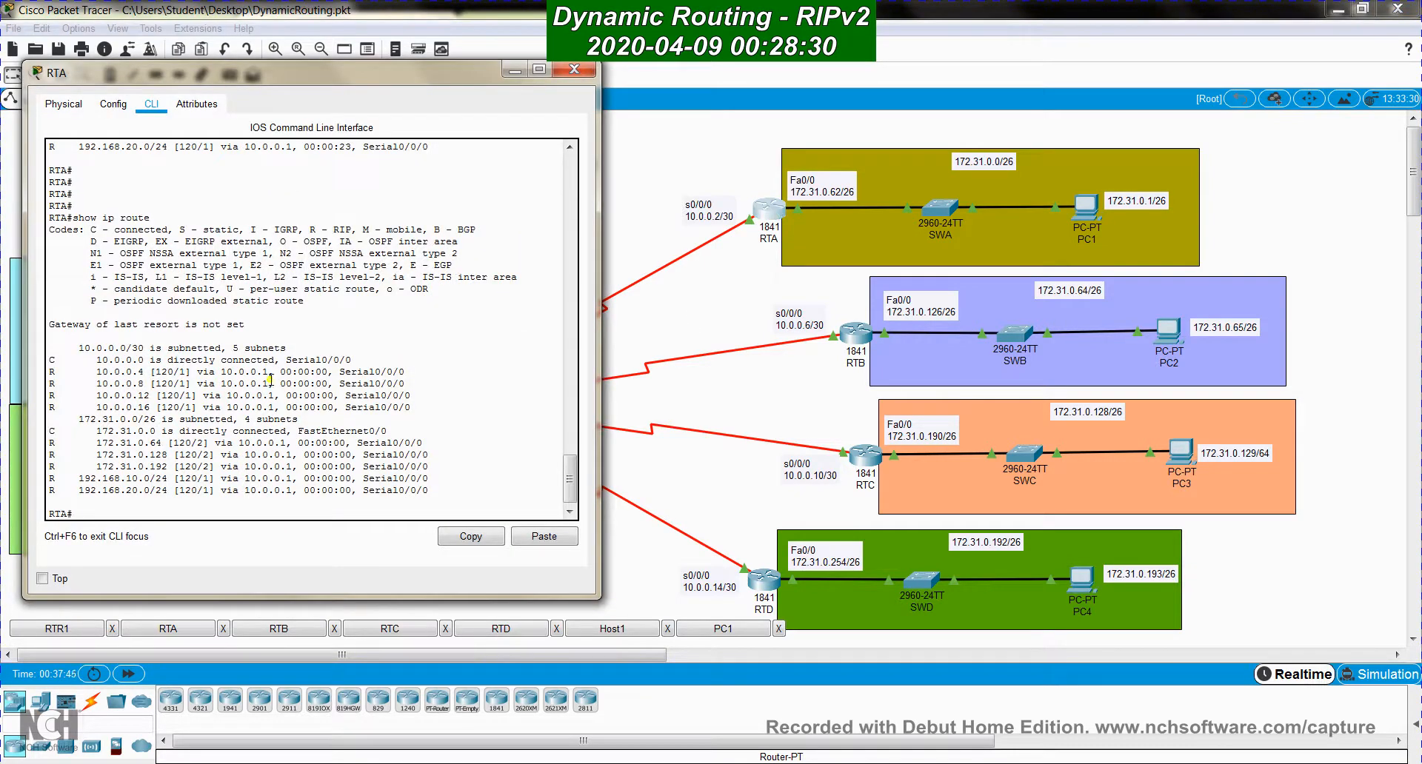
left_click(271, 382)
key("Return")
key("Return")
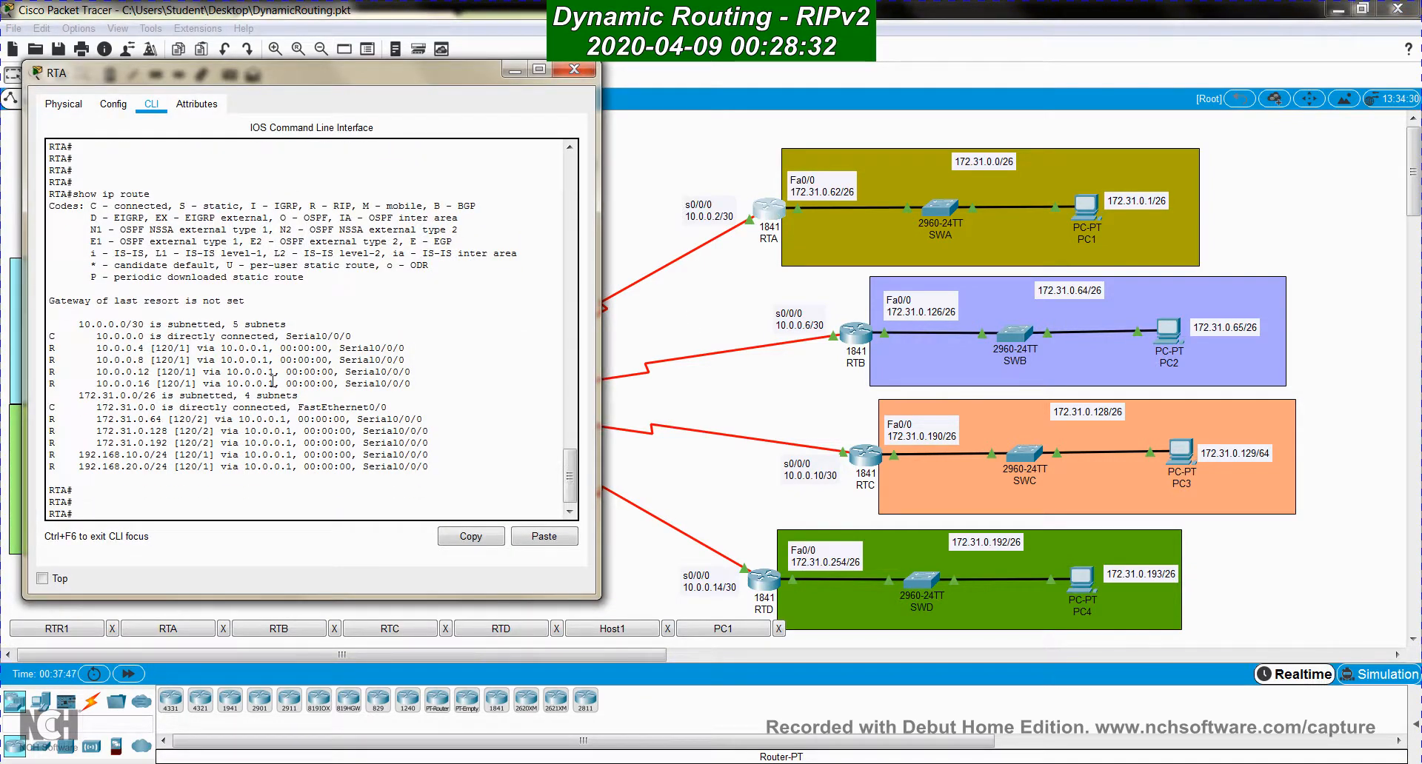
key("Up")
key("Return")
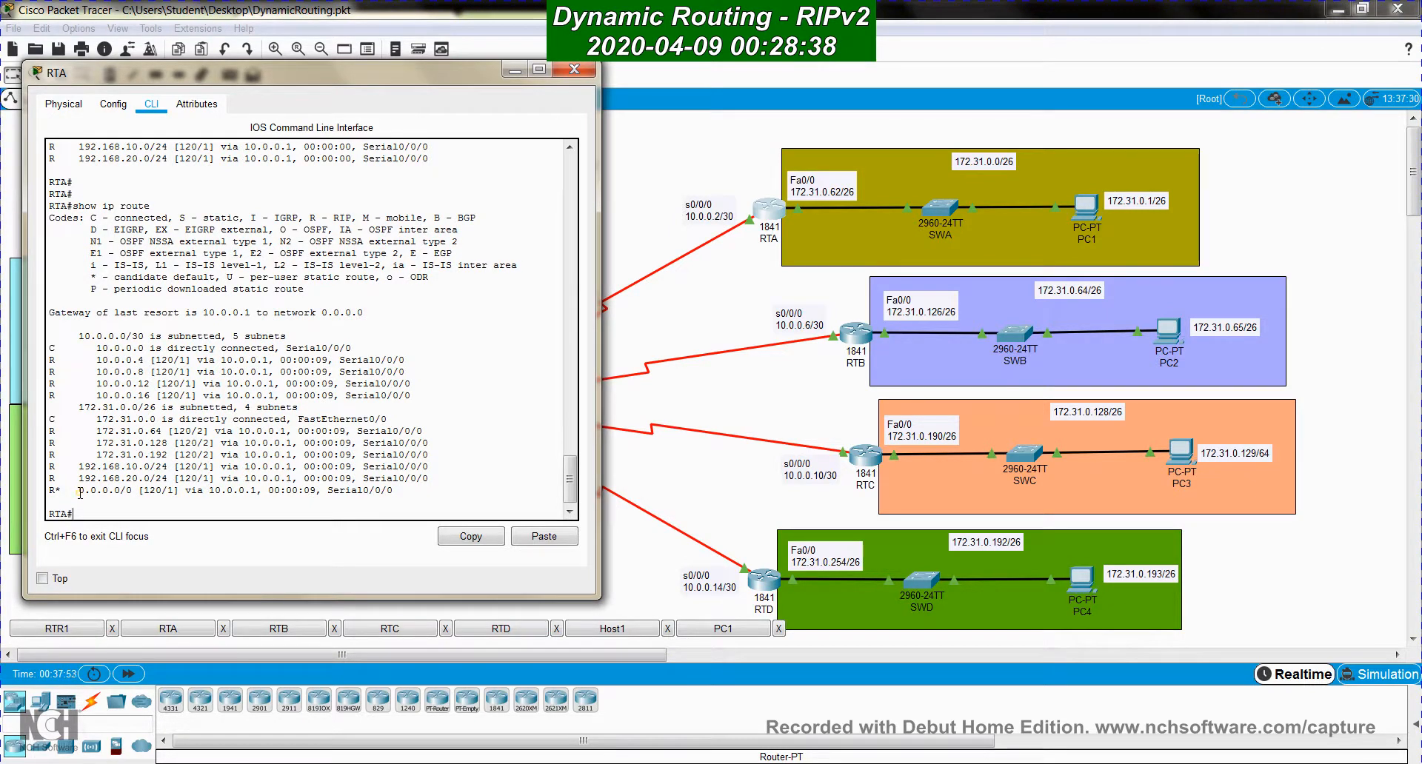
Examine RTA's R* 0.0.0.0/0 default route against the RIP code in the legend and the other listed routes
left_click_drag(80, 491, 393, 491)
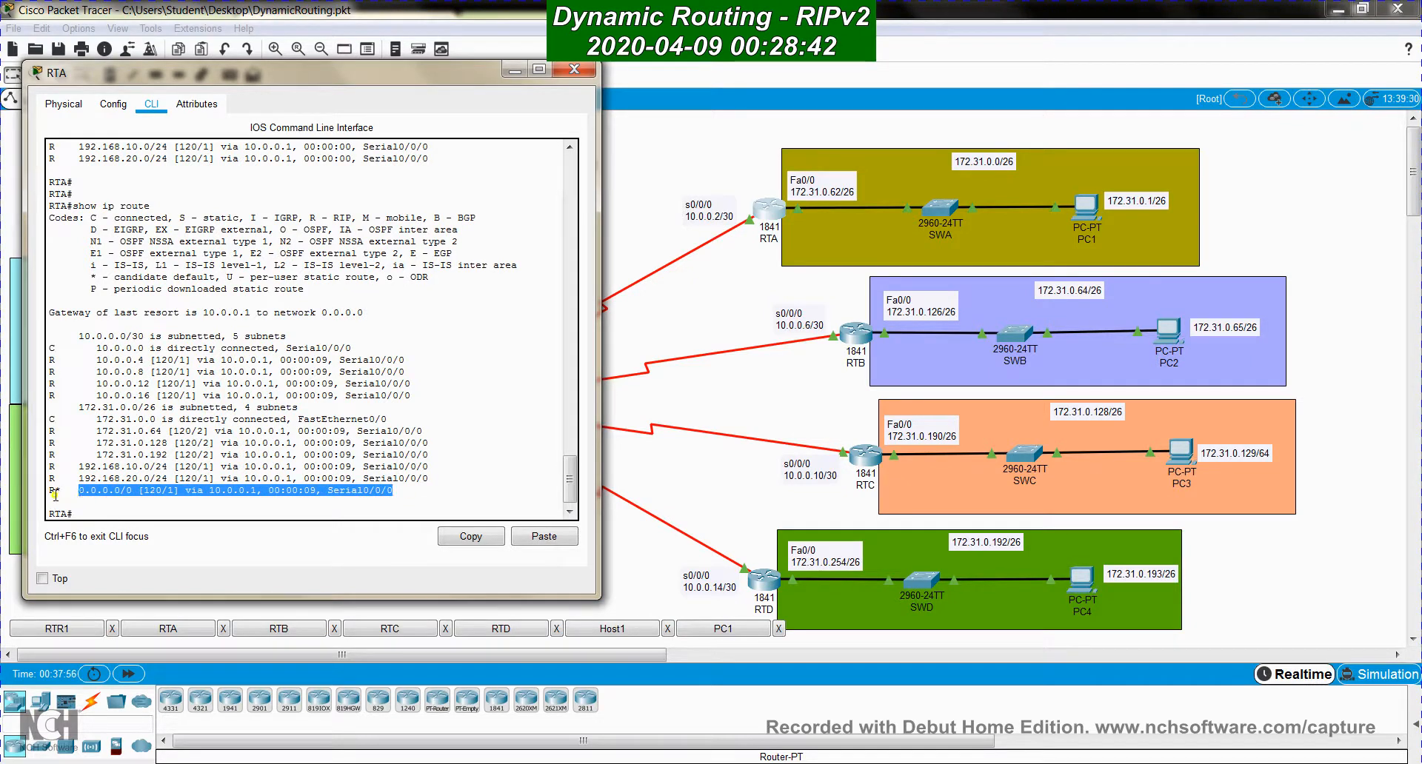
left_click(55, 492)
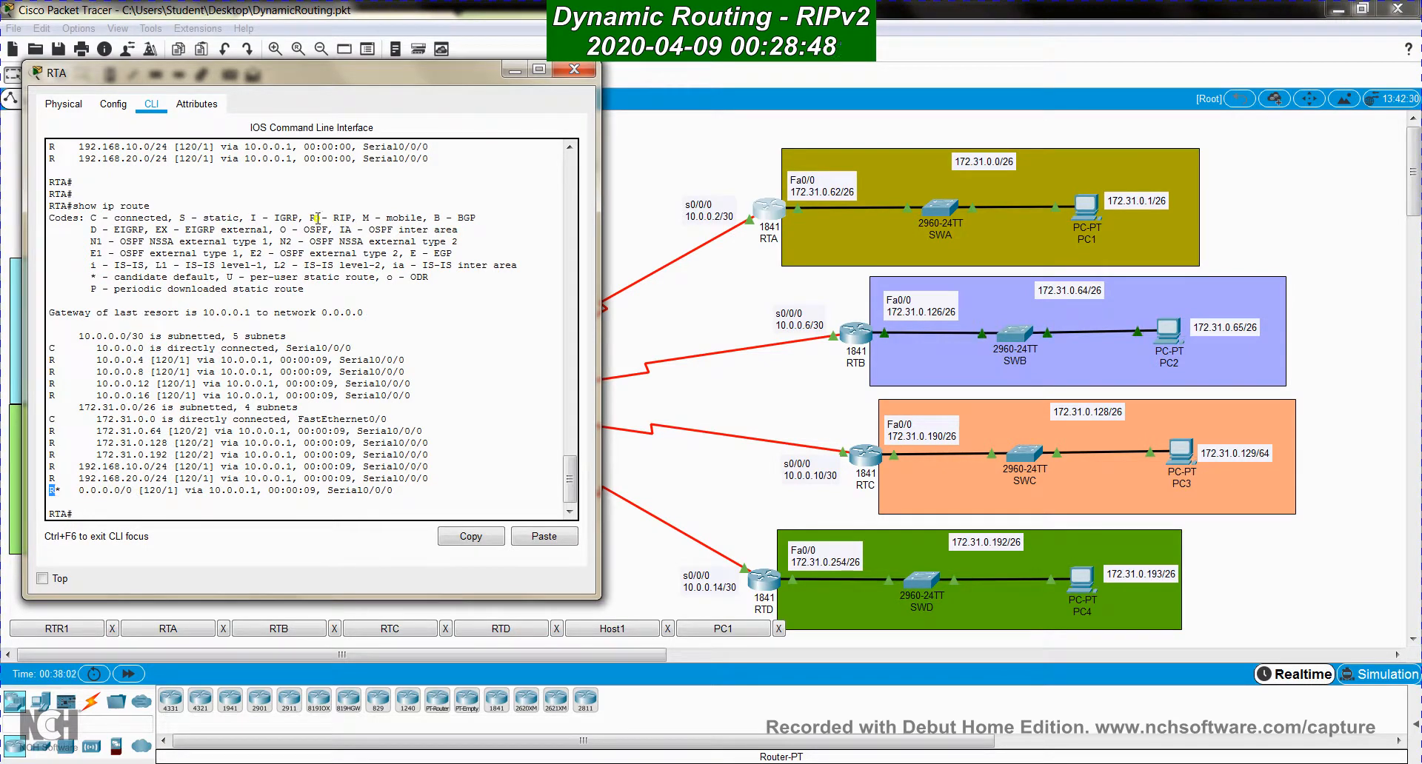
left_click_drag(305, 217, 341, 217)
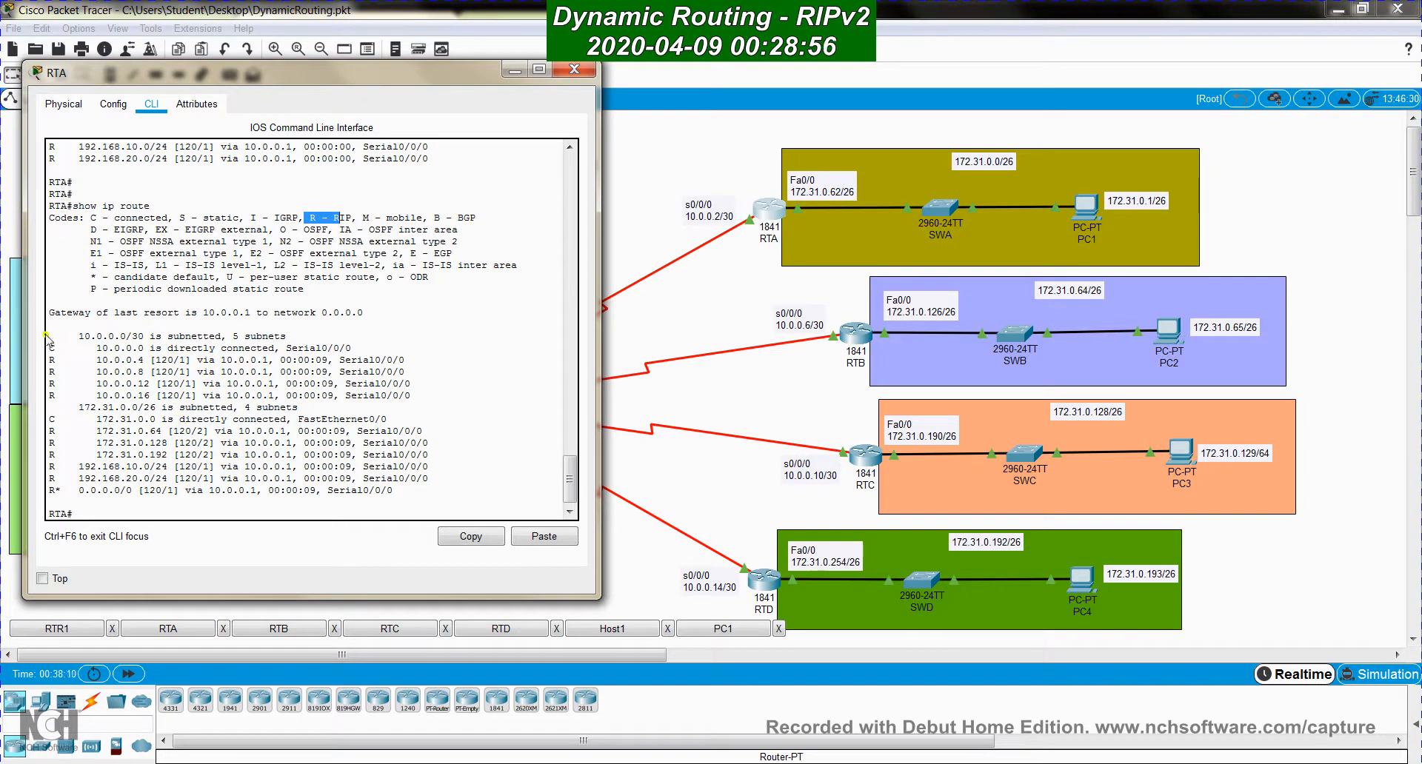
left_click_drag(48, 335, 436, 479)
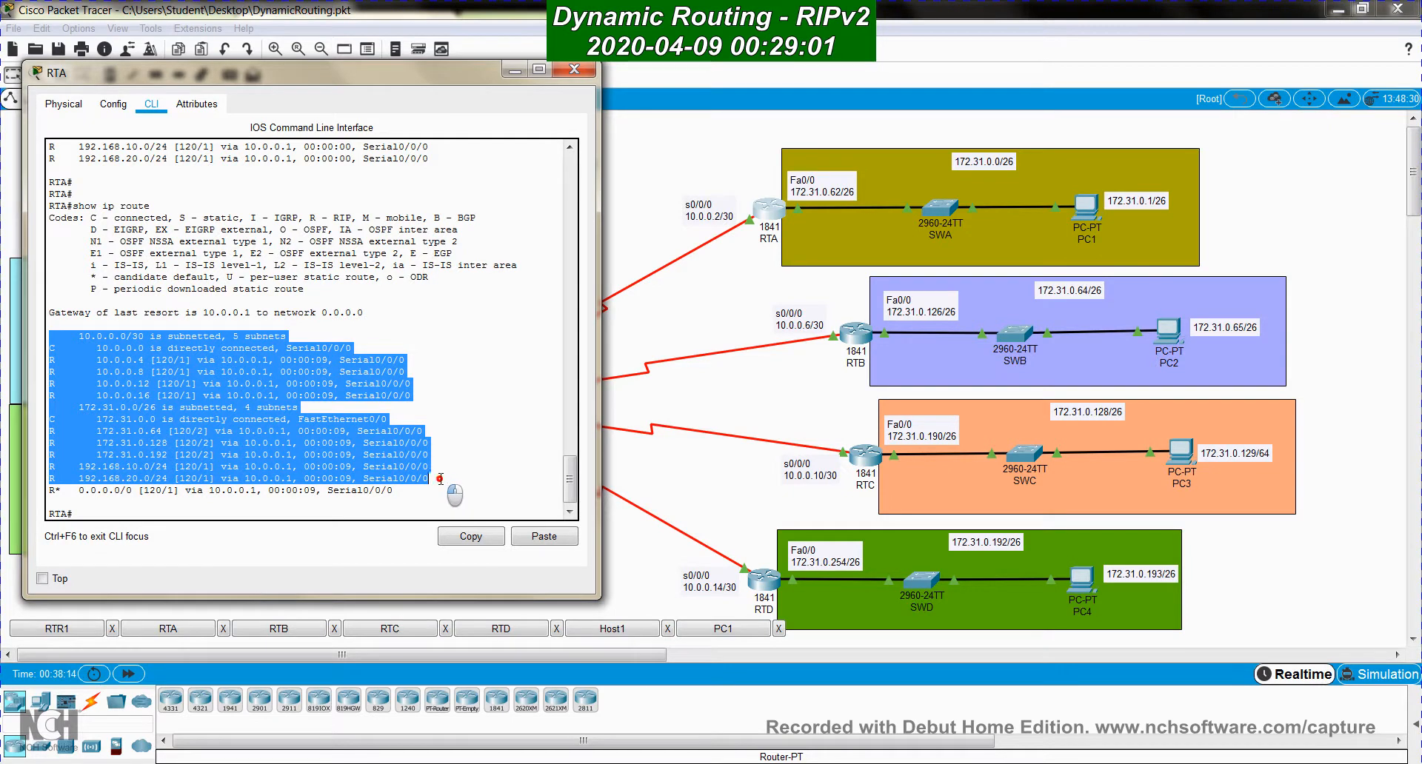
left_click(169, 401)
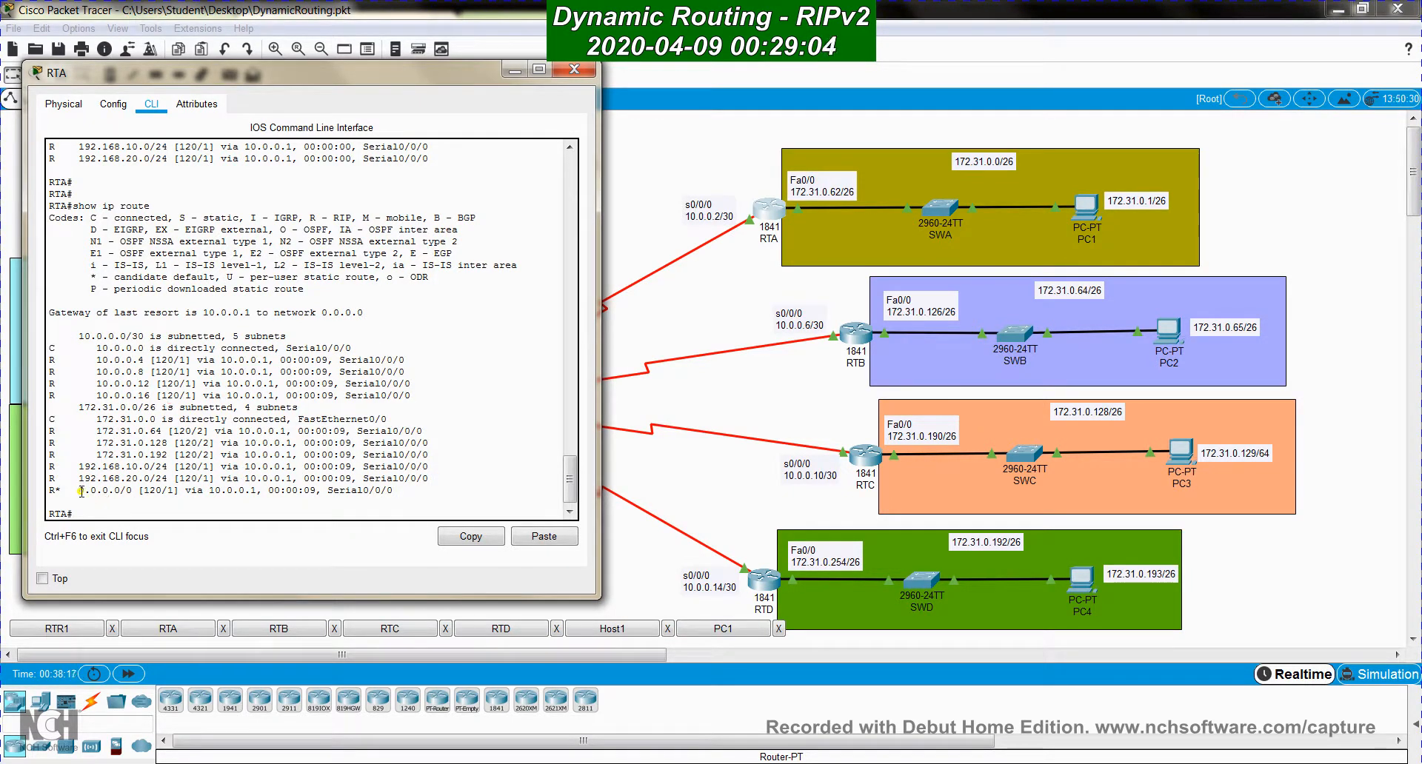
left_click_drag(80, 490, 155, 492)
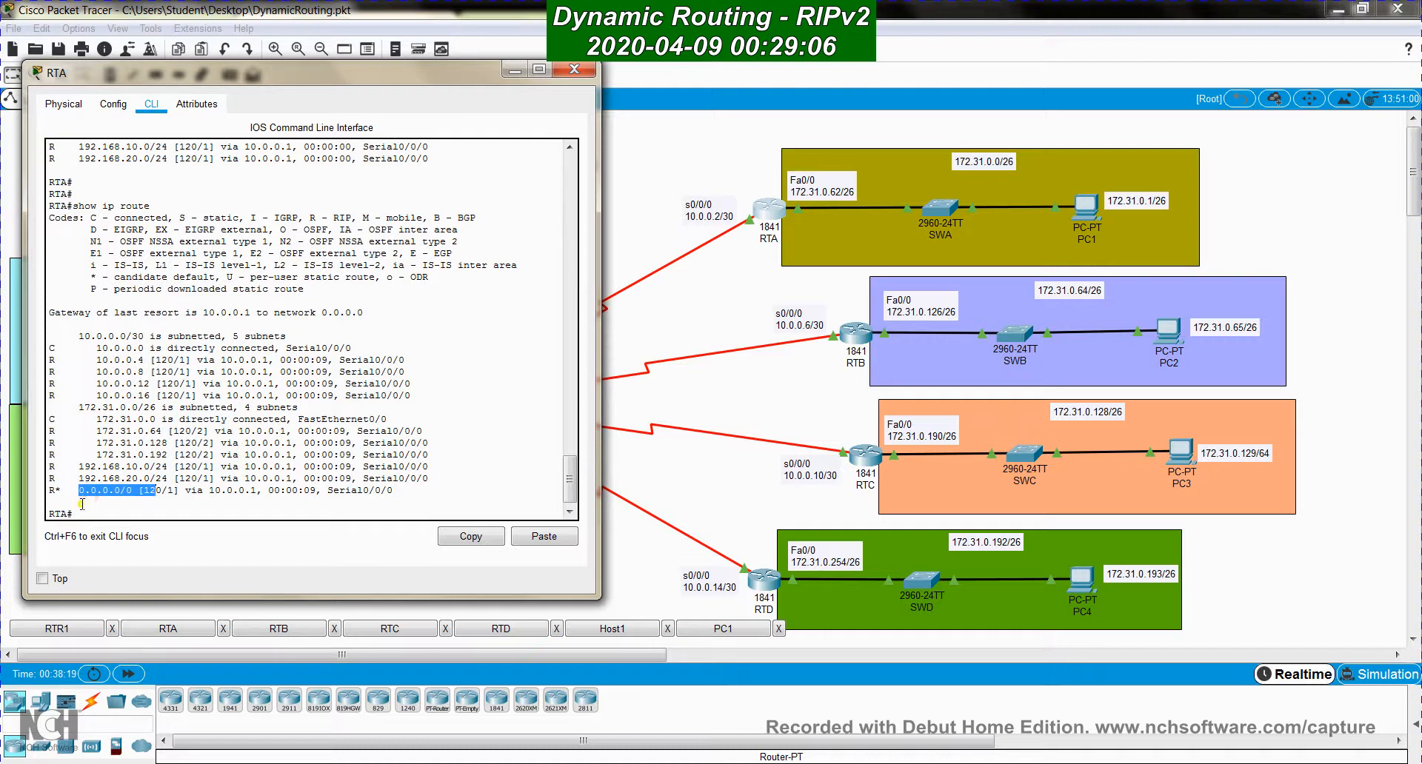
Ping the Internet server 196.15.60.1 from PC1's Command Prompt
left_click(1083, 206)
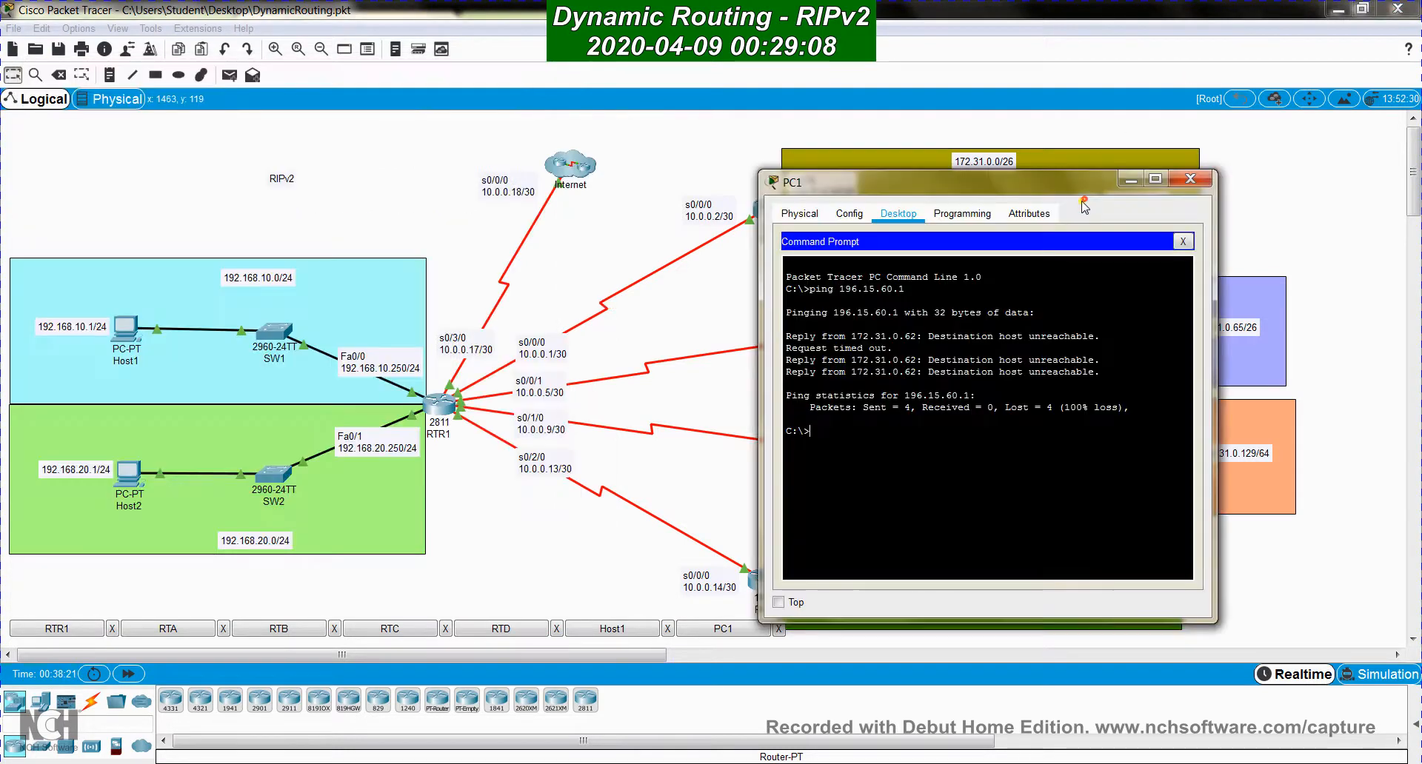
left_click_drag(951, 185, 379, 124)
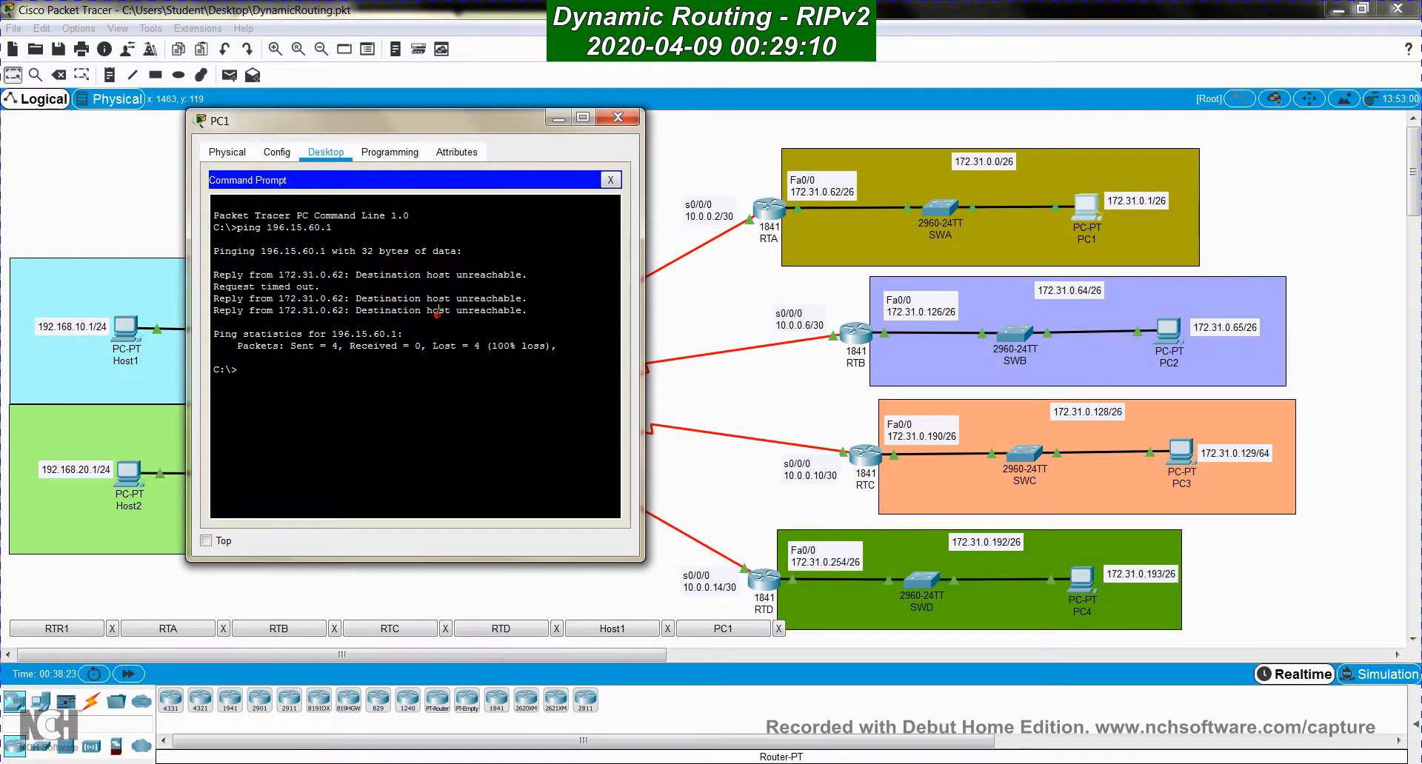
key("Up")
key("Return")
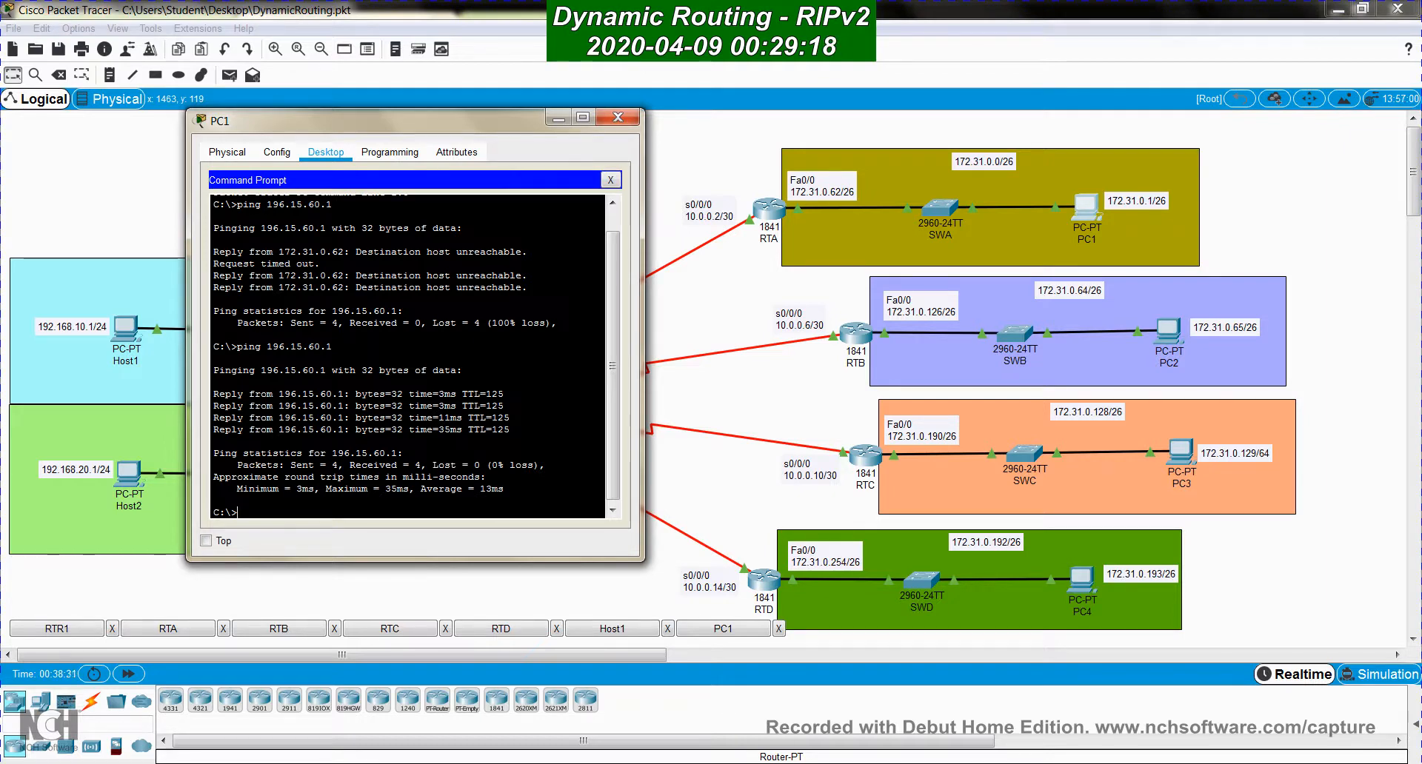
Trace the route from PC1 to 196.15.60.1 with tracert and compare the first three hops with the topology
type("tracert 196.15.60.")
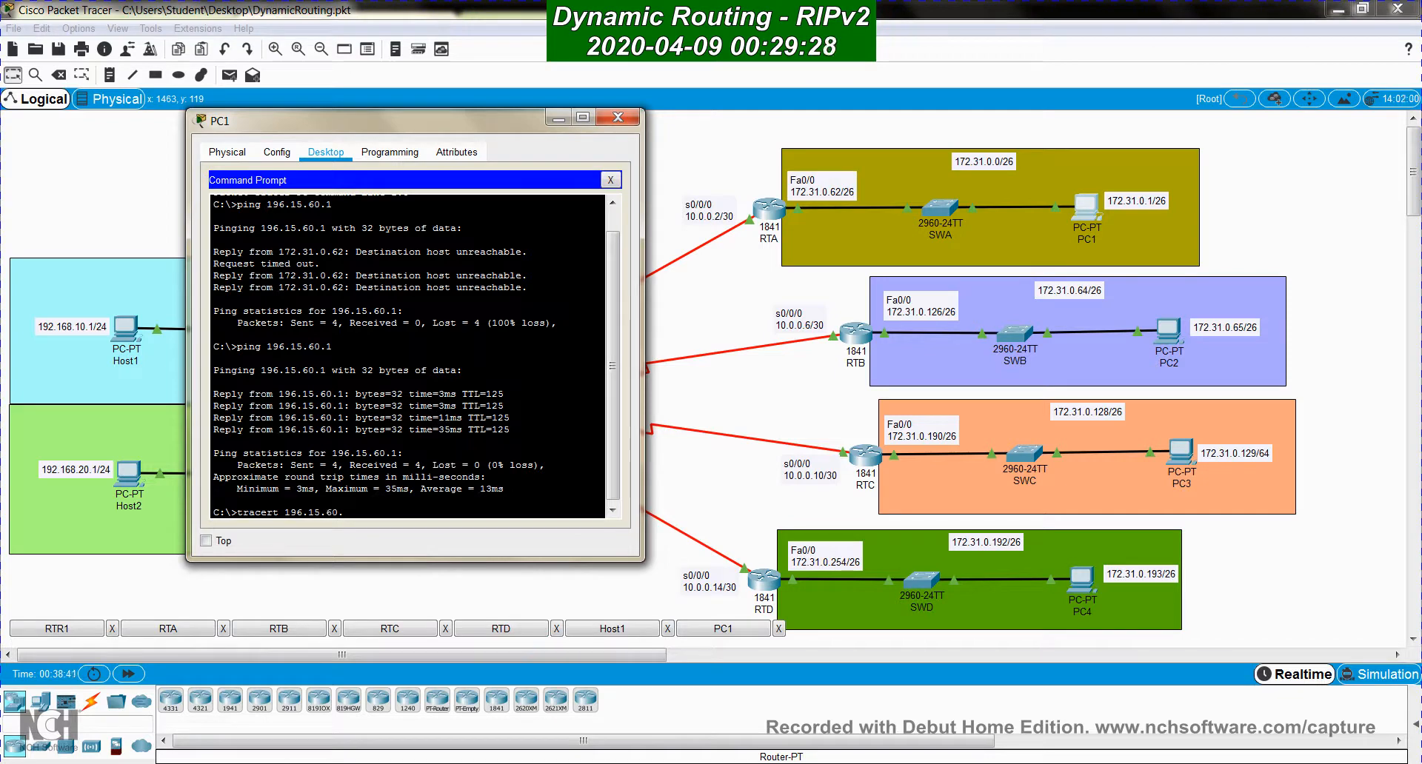
type("1")
key("Return")
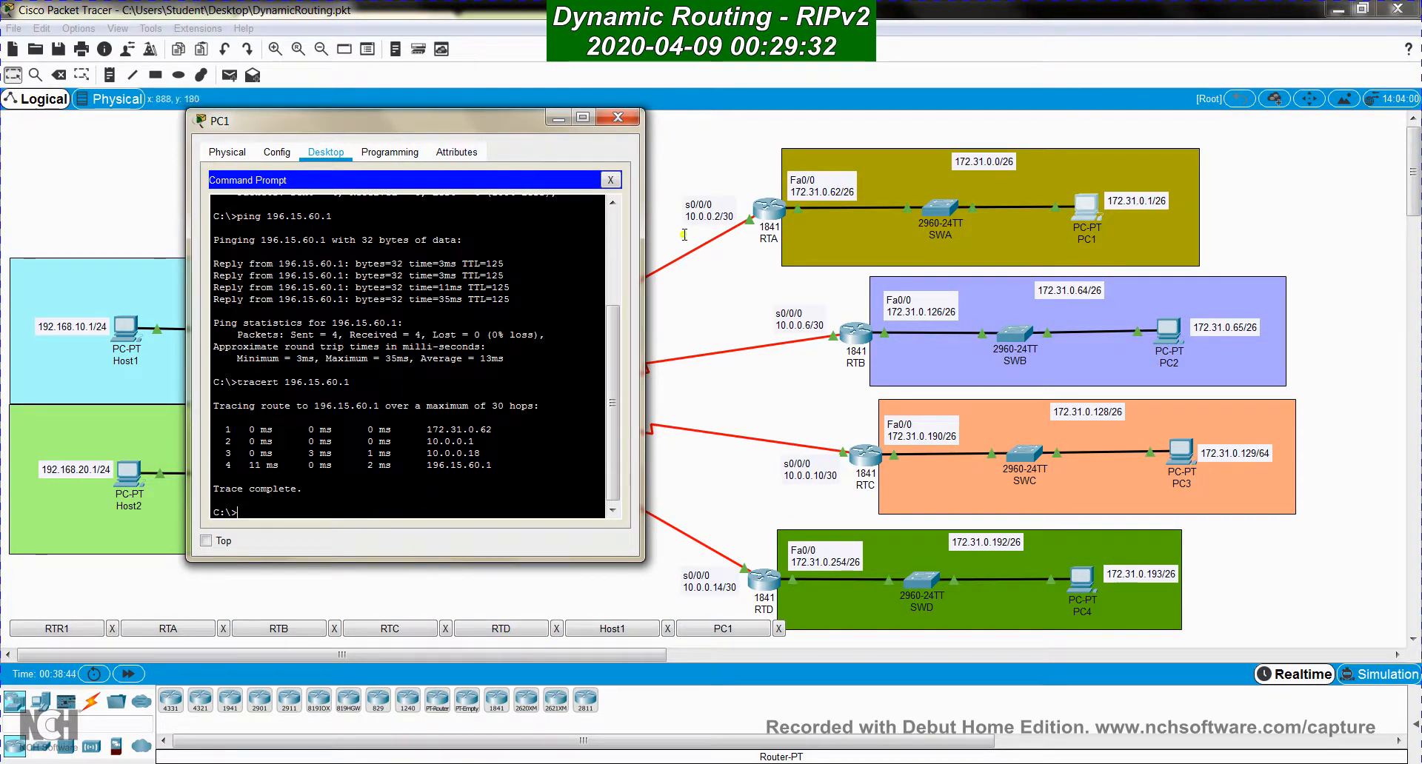
left_click_drag(427, 434, 493, 431)
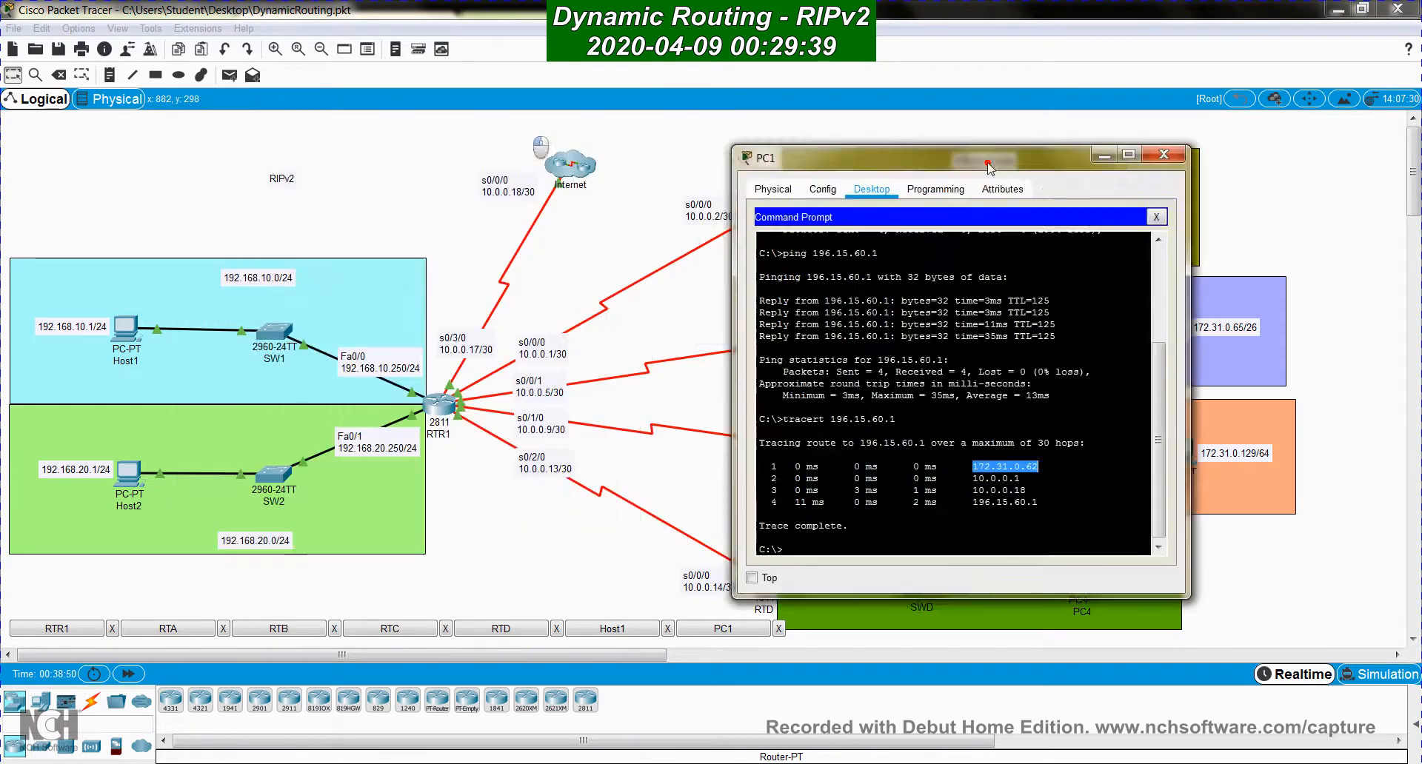
left_click_drag(445, 120, 1100, 139)
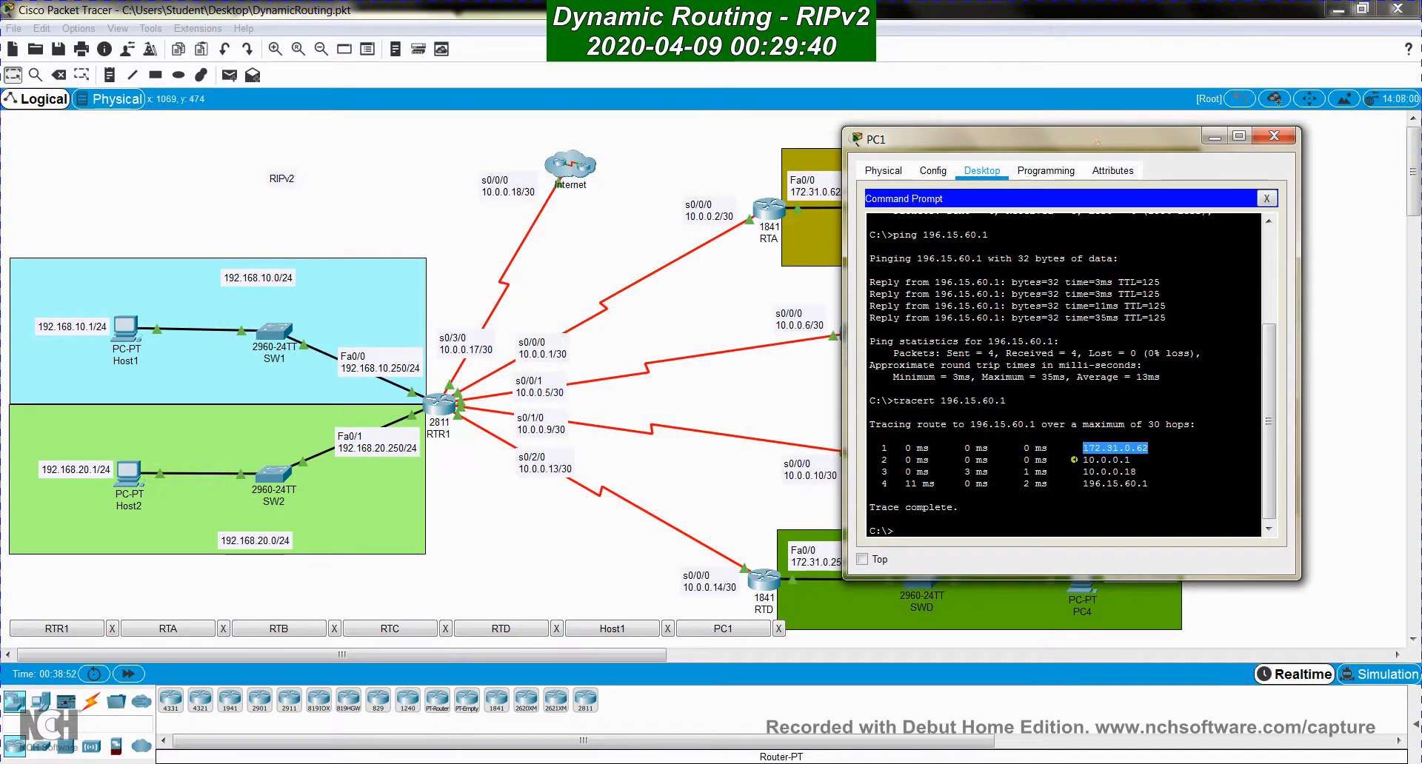
left_click_drag(1073, 460, 1131, 460)
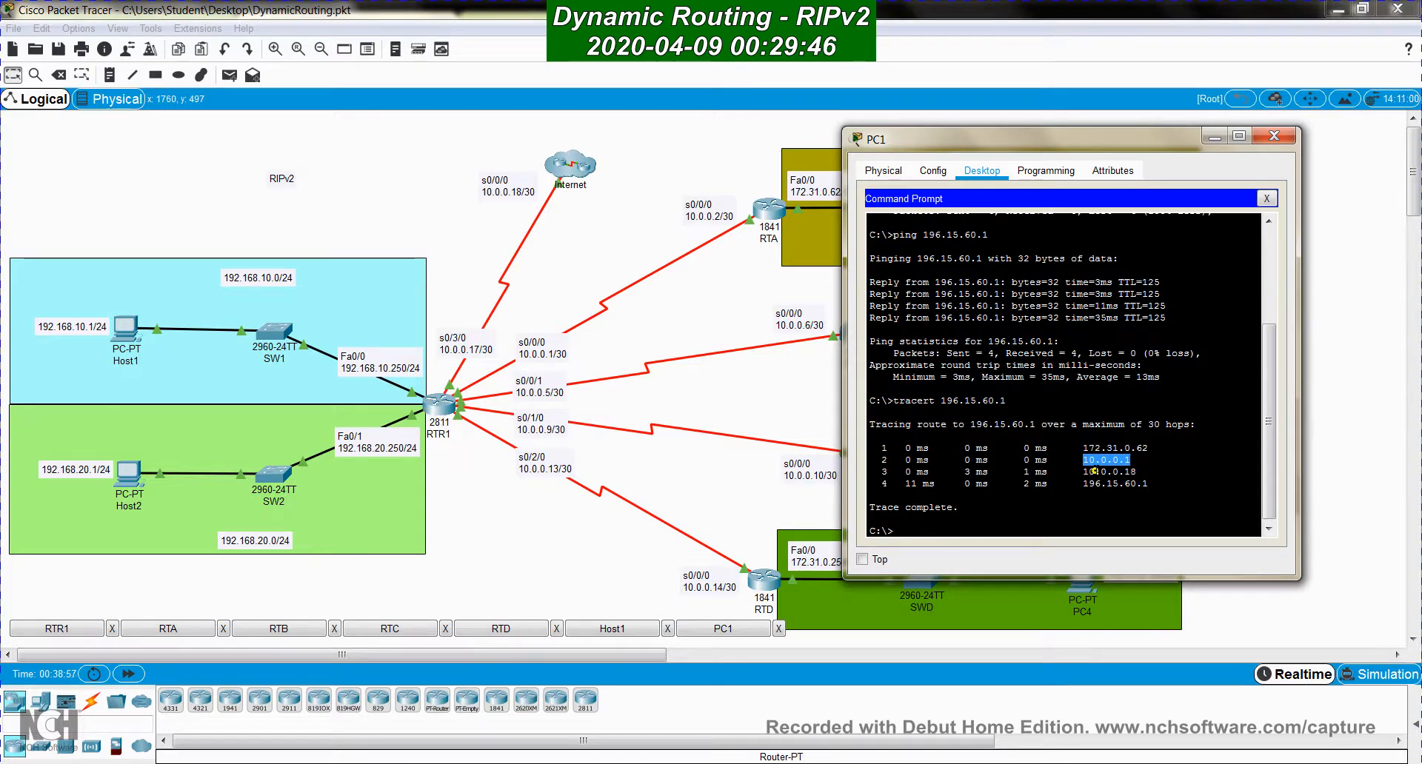
left_click_drag(1078, 468, 1122, 480)
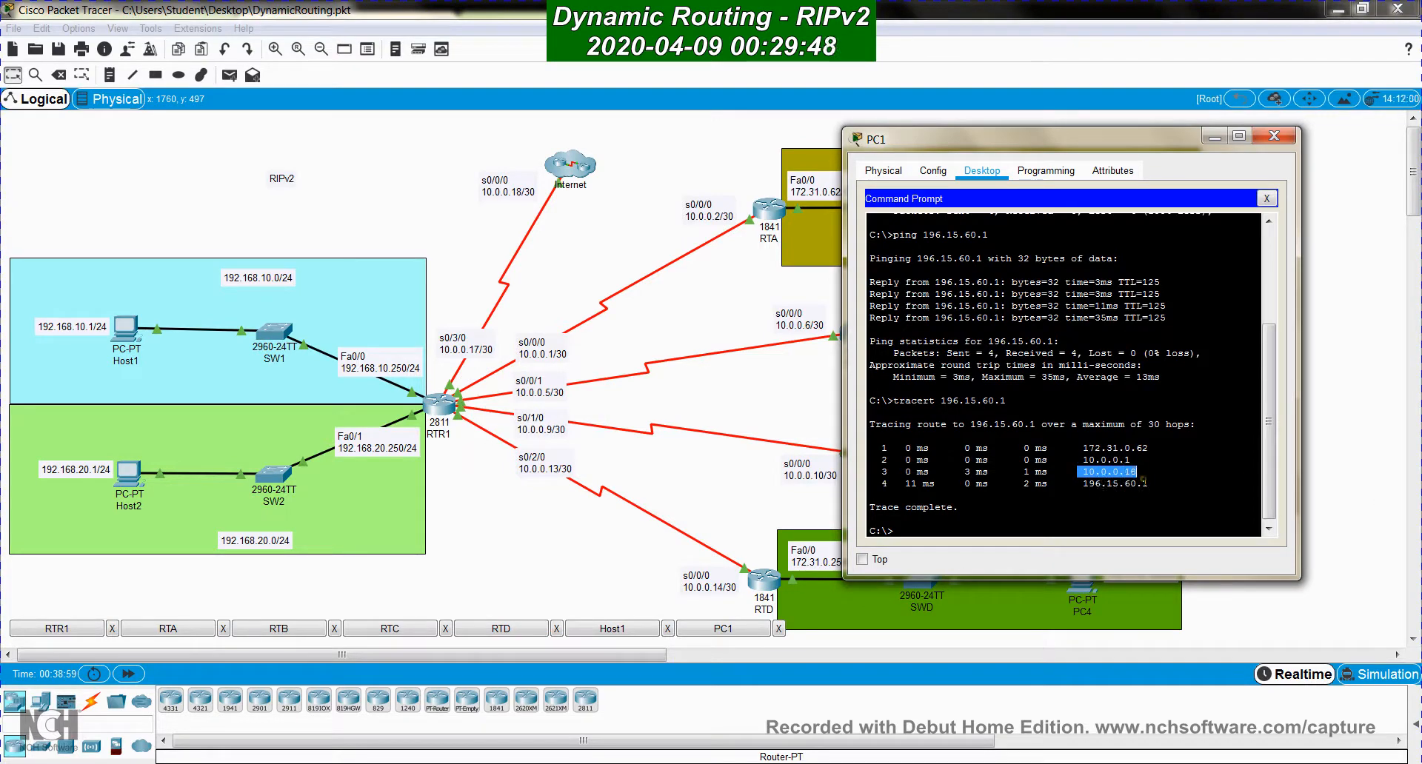
Inspect the www server inside the Internet cluster, return to the main topology, and highlight the final hop in PC1's trace
double_click(581, 171)
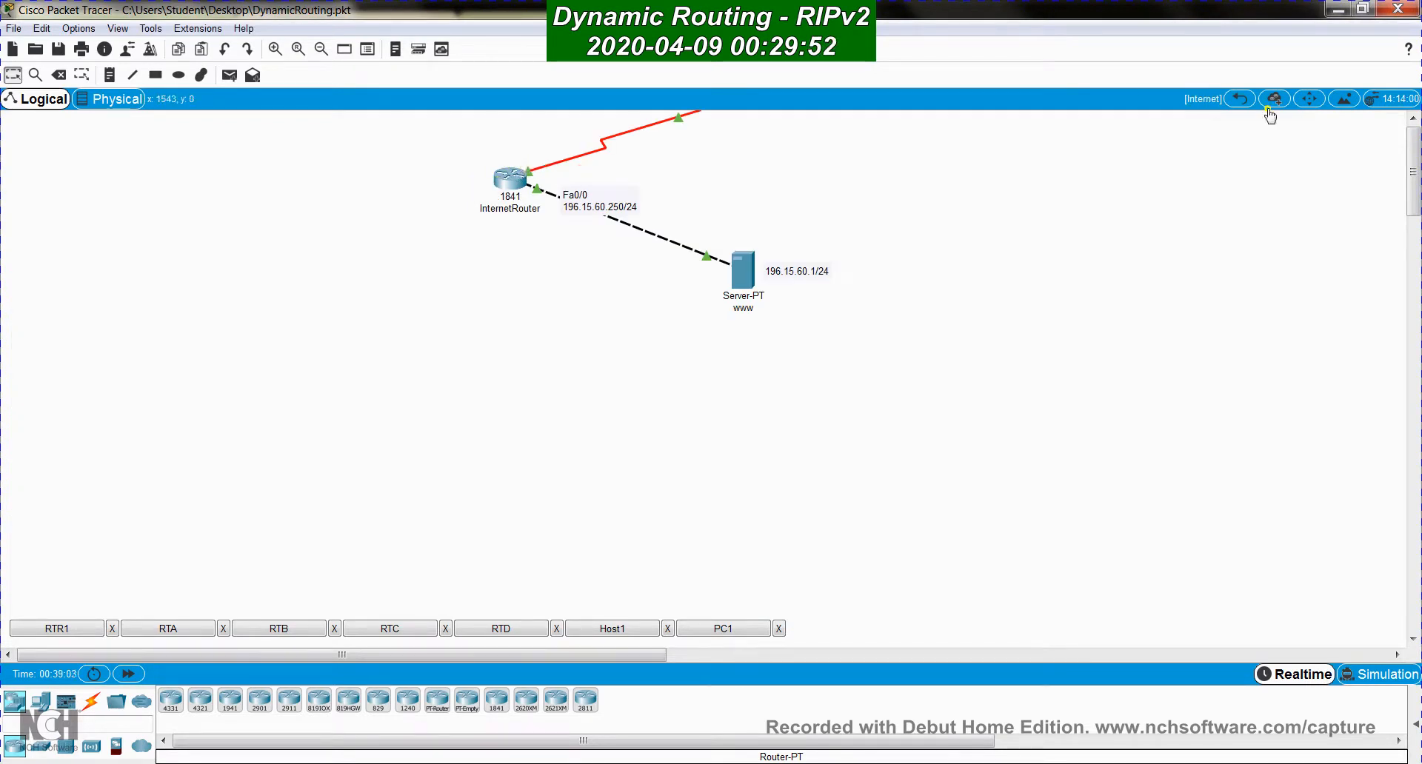
left_click(1239, 99)
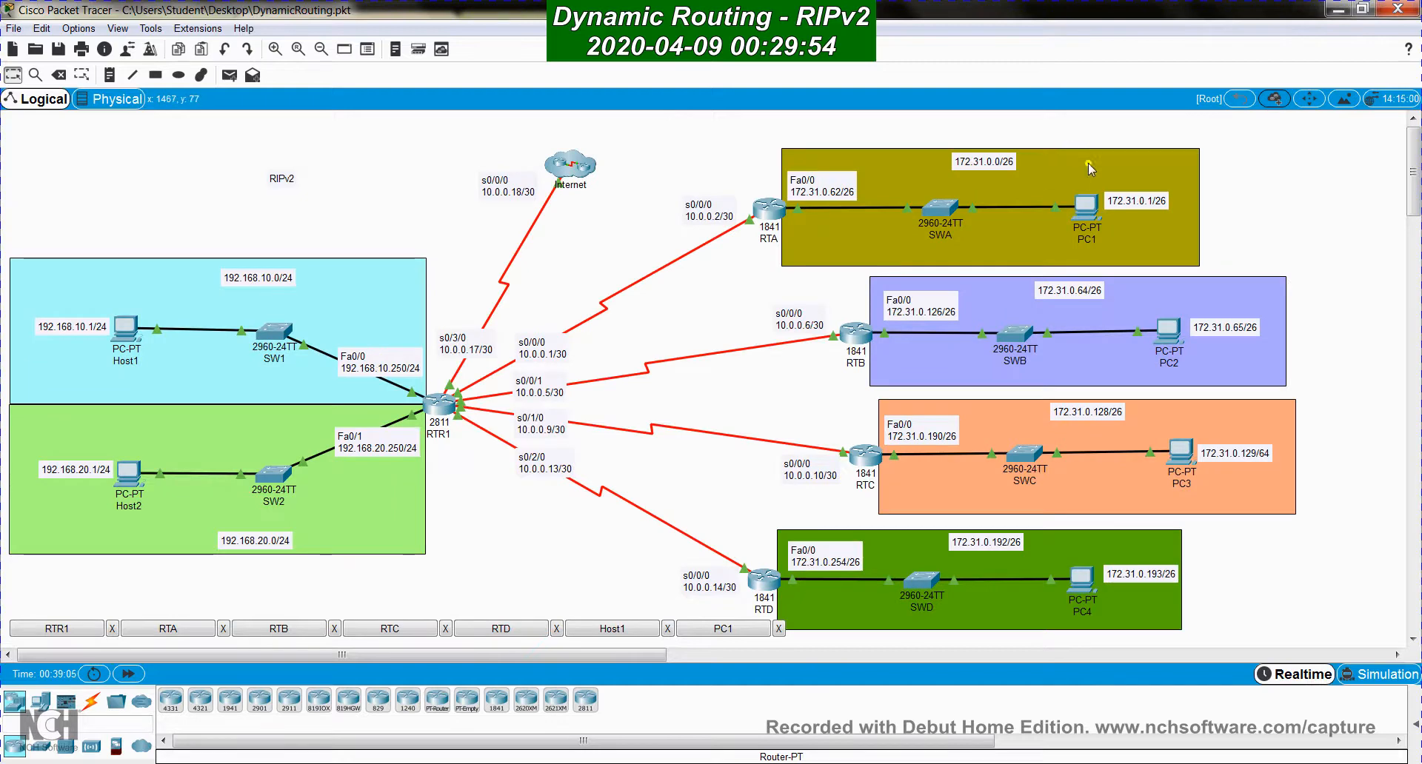
left_click(1085, 208)
left_click_drag(1085, 484, 1149, 483)
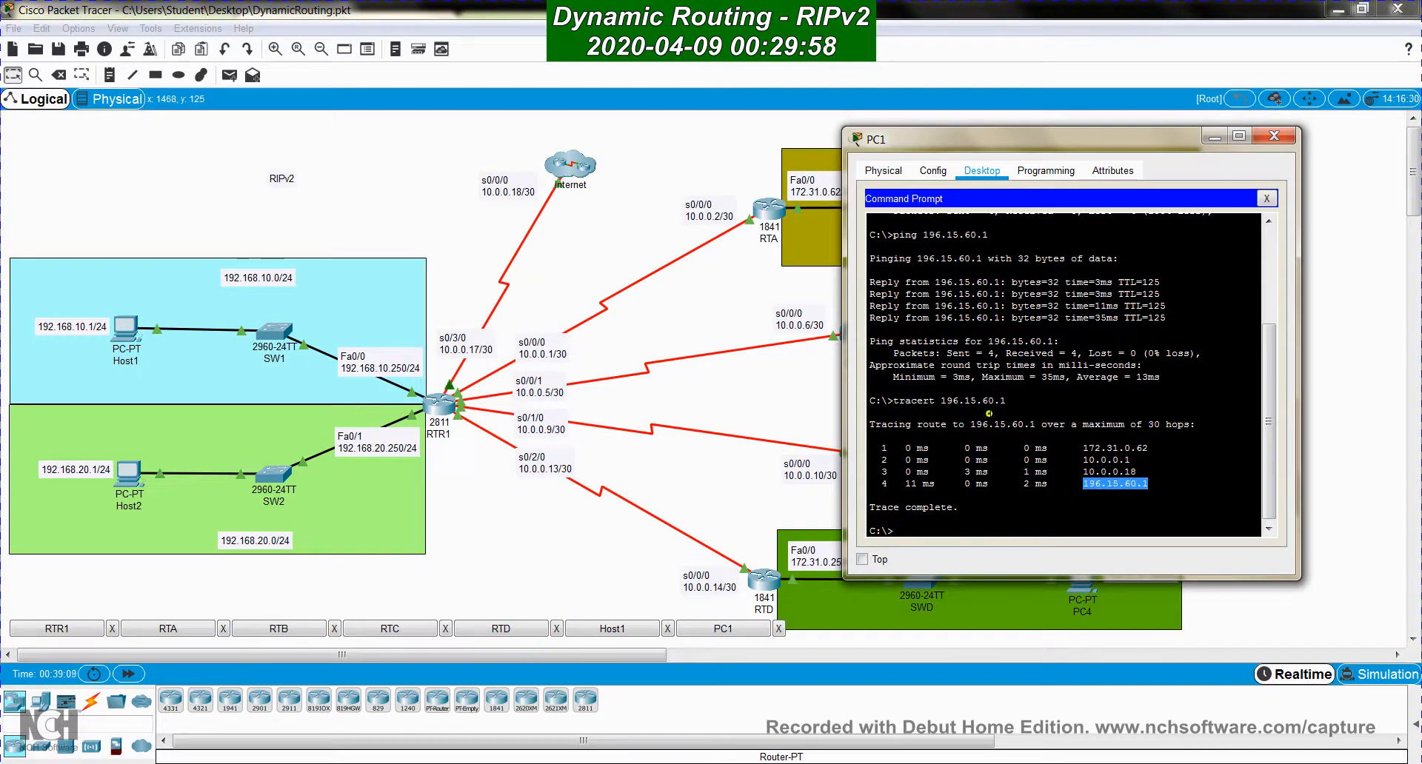
Enter privileged mode on RTB and display its routing table with sh ip route
left_click(521, 544)
left_click(859, 337)
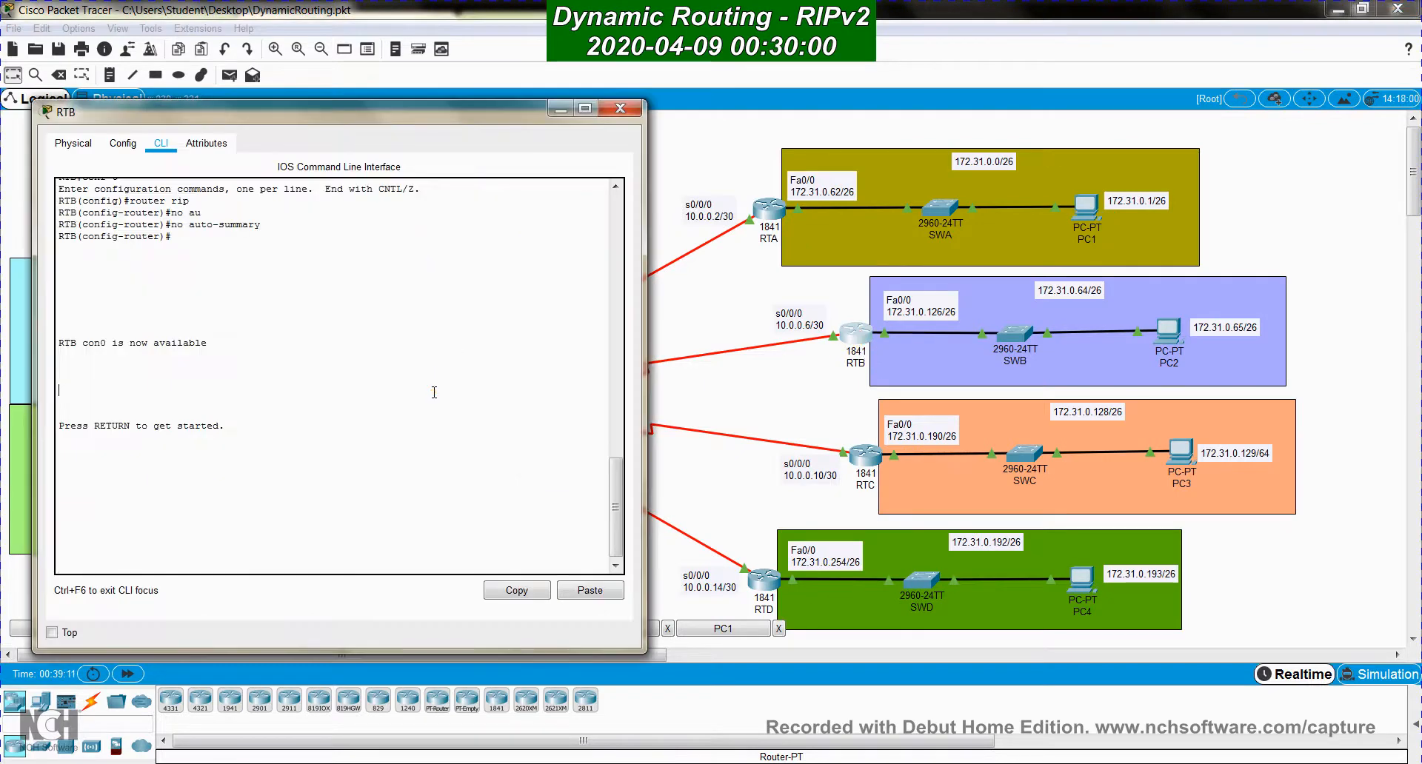
key("Return")
key("Return")
key("Return")
type("en")
key("Return")
type("sh i")
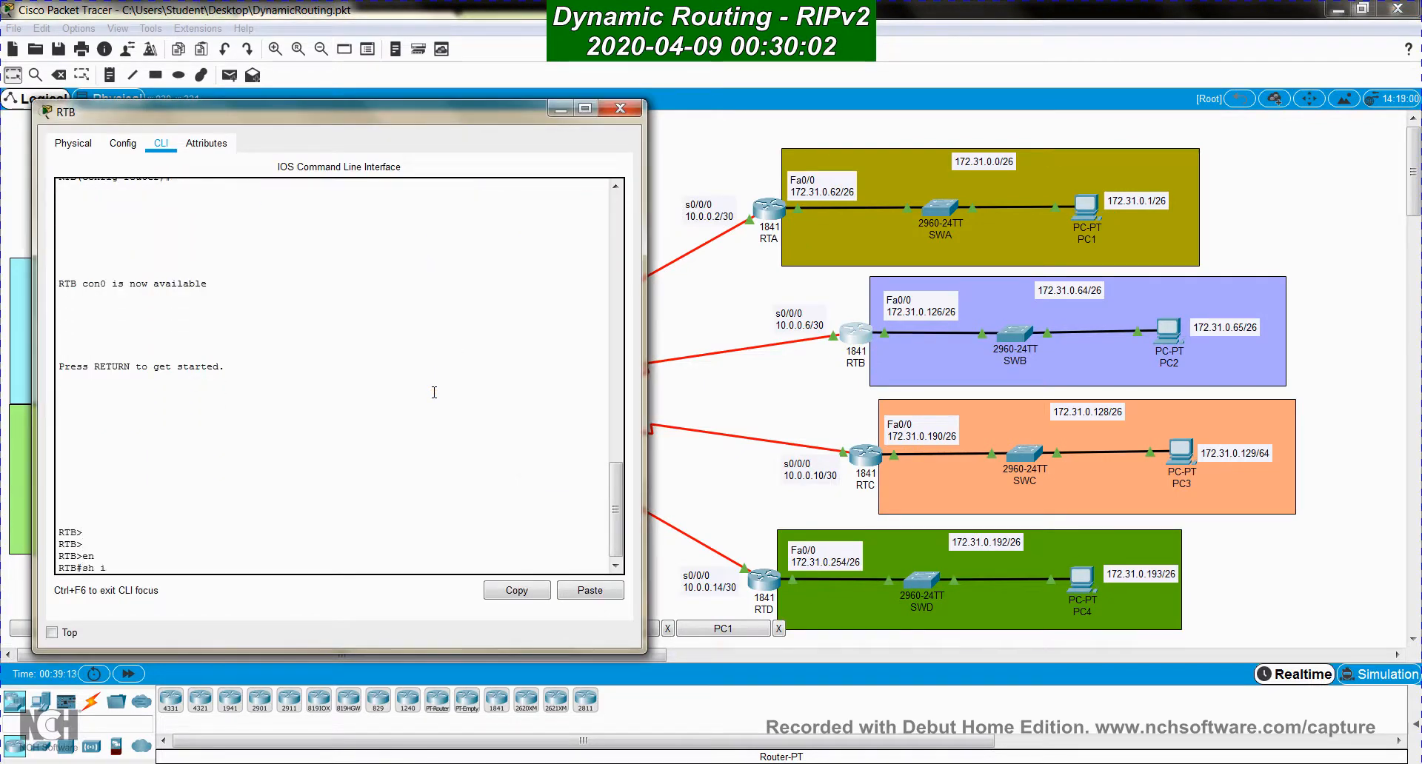
type("p route")
key("Return")
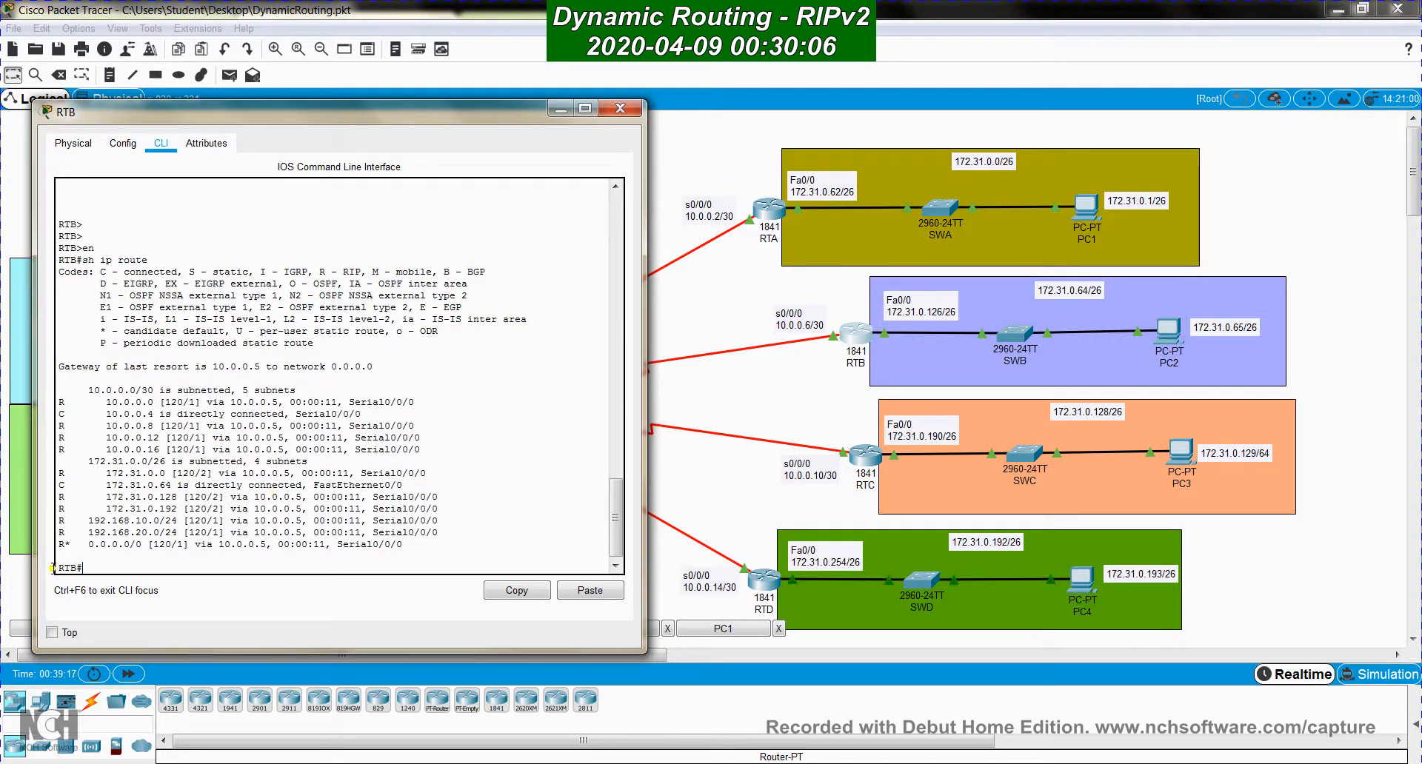
Examine RTB's R* 0.0.0.0/0 default route and compare its next hop 10.0.0.5 with RTR1's interfaces in the topology
left_click_drag(83, 544, 136, 544)
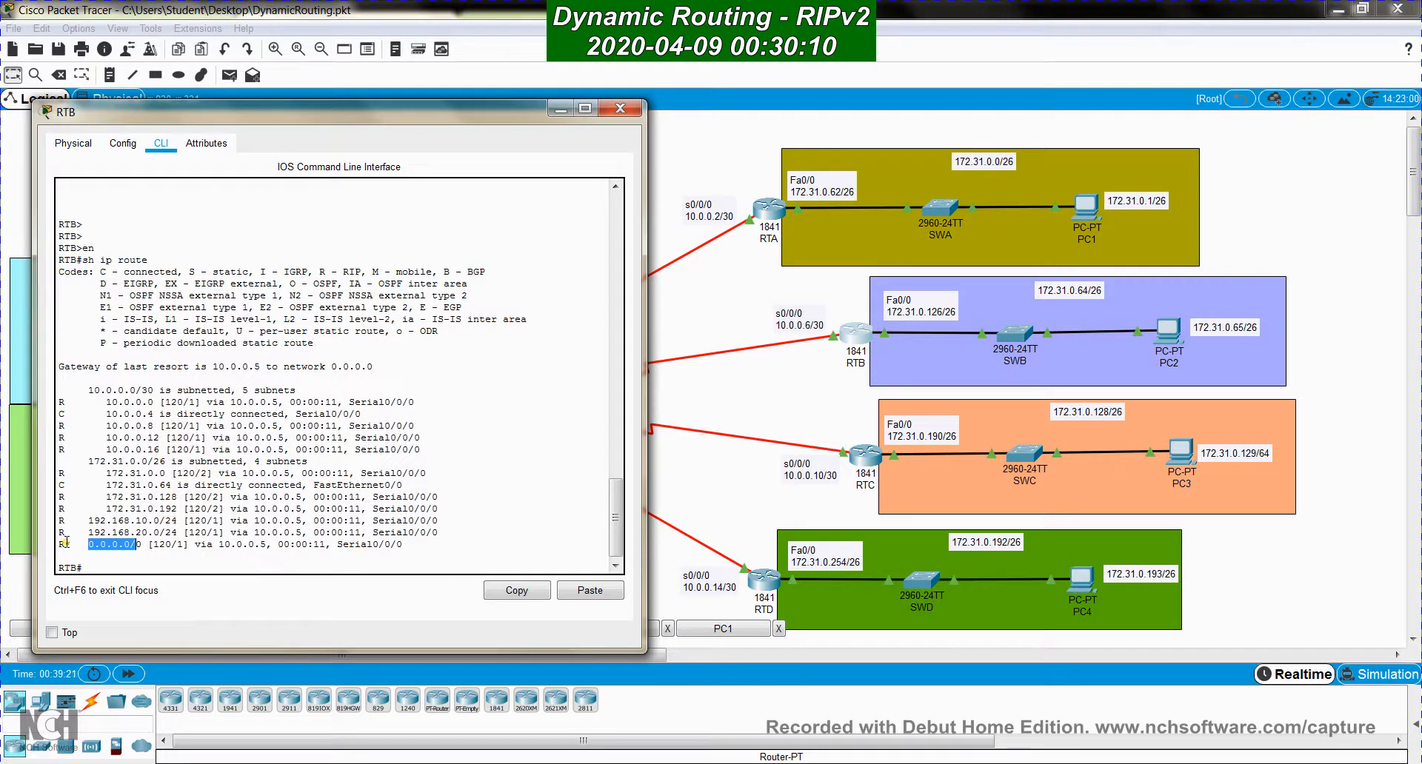
left_click_drag(65, 545, 70, 544)
left_click_drag(65, 393, 265, 545)
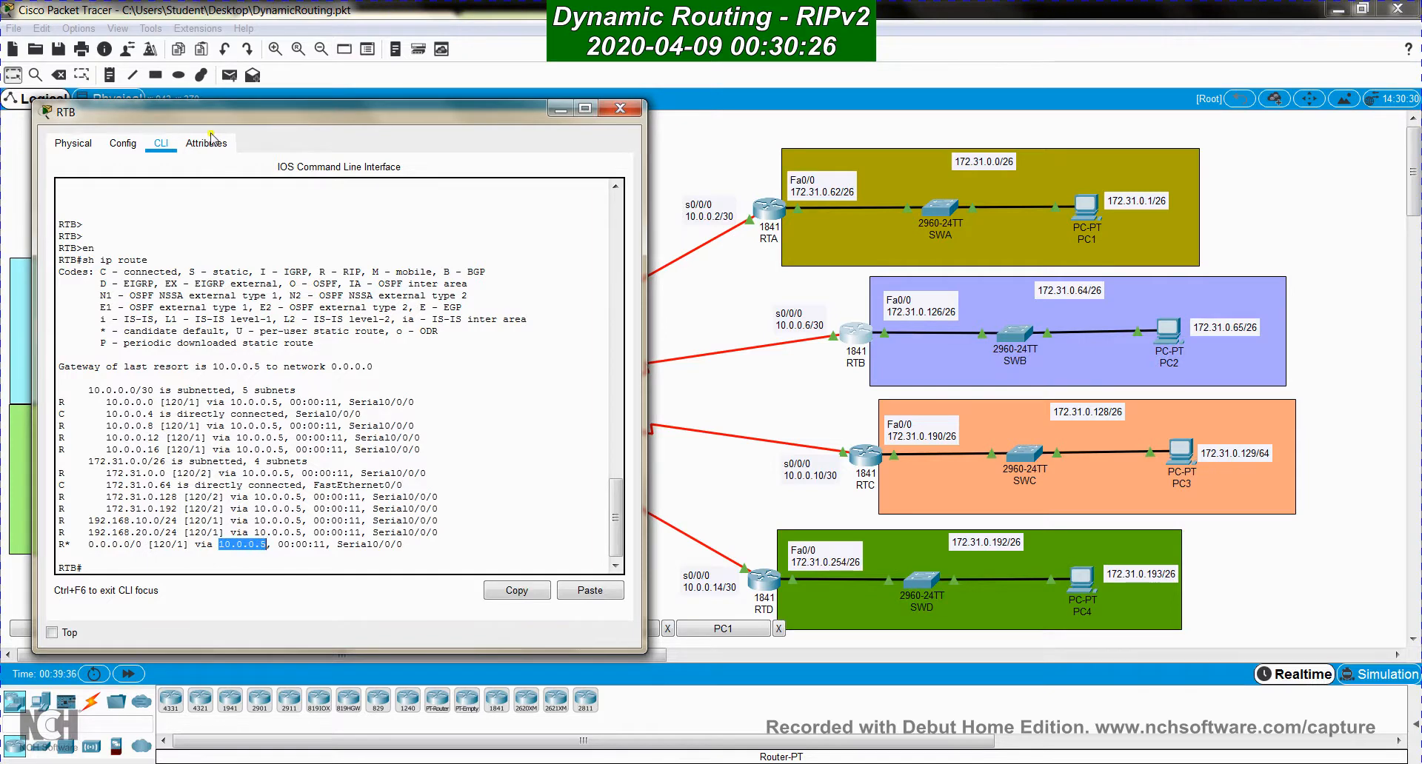
left_click_drag(211, 112, 911, 109)
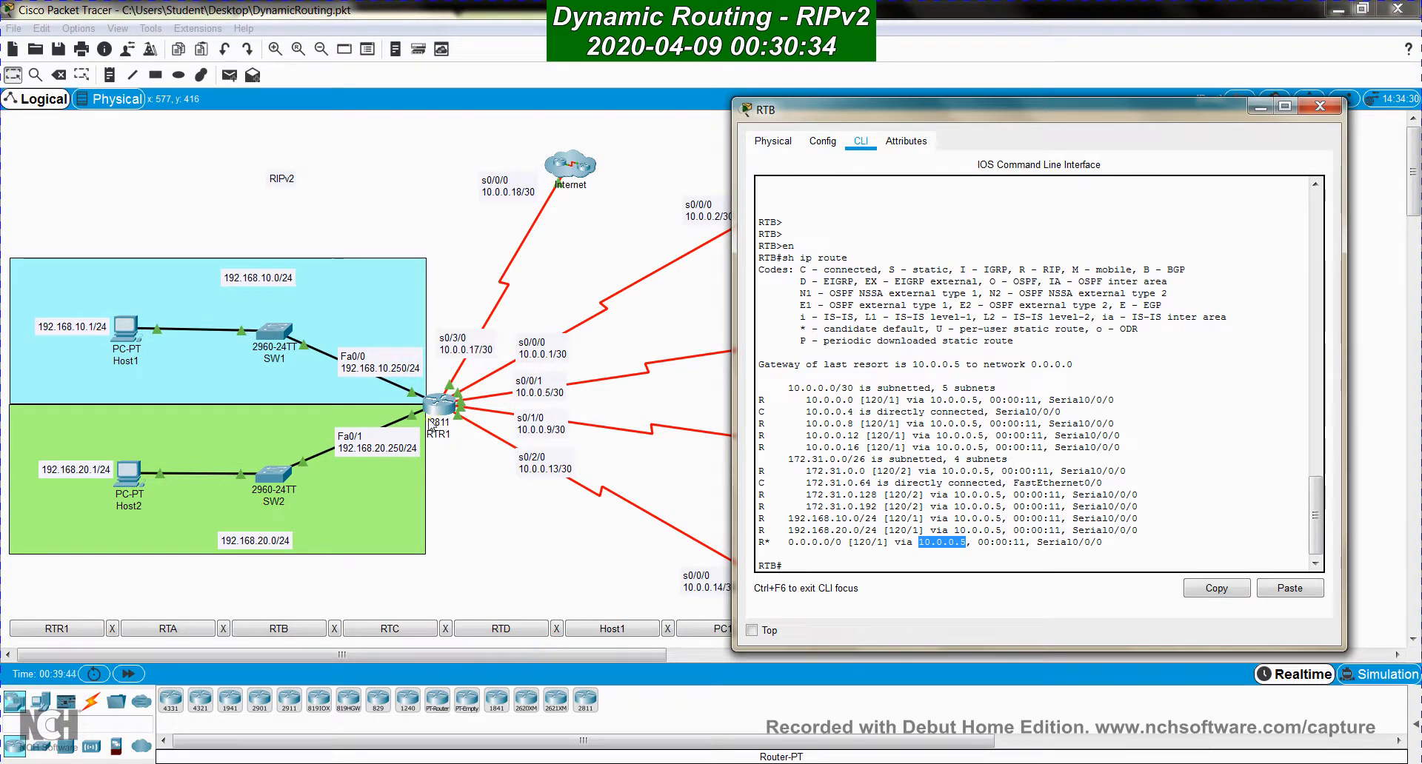
left_click(875, 108)
left_click_drag(875, 108, 169, 57)
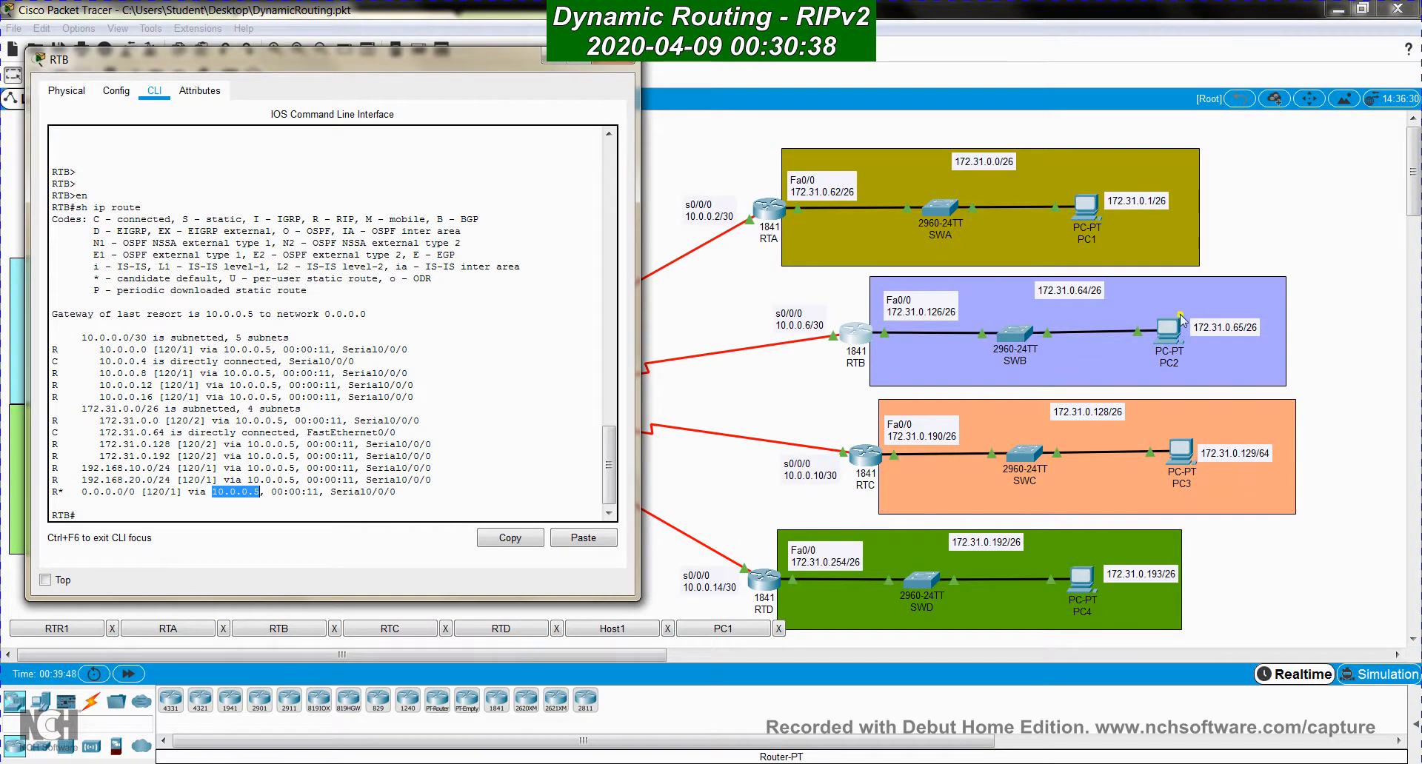
Trace the route from PC2 to 196.15.60.1 with tracert in its command prompt
left_click(1180, 320)
left_click_drag(687, 159, 337, 115)
left_click(267, 141)
left_click(454, 180)
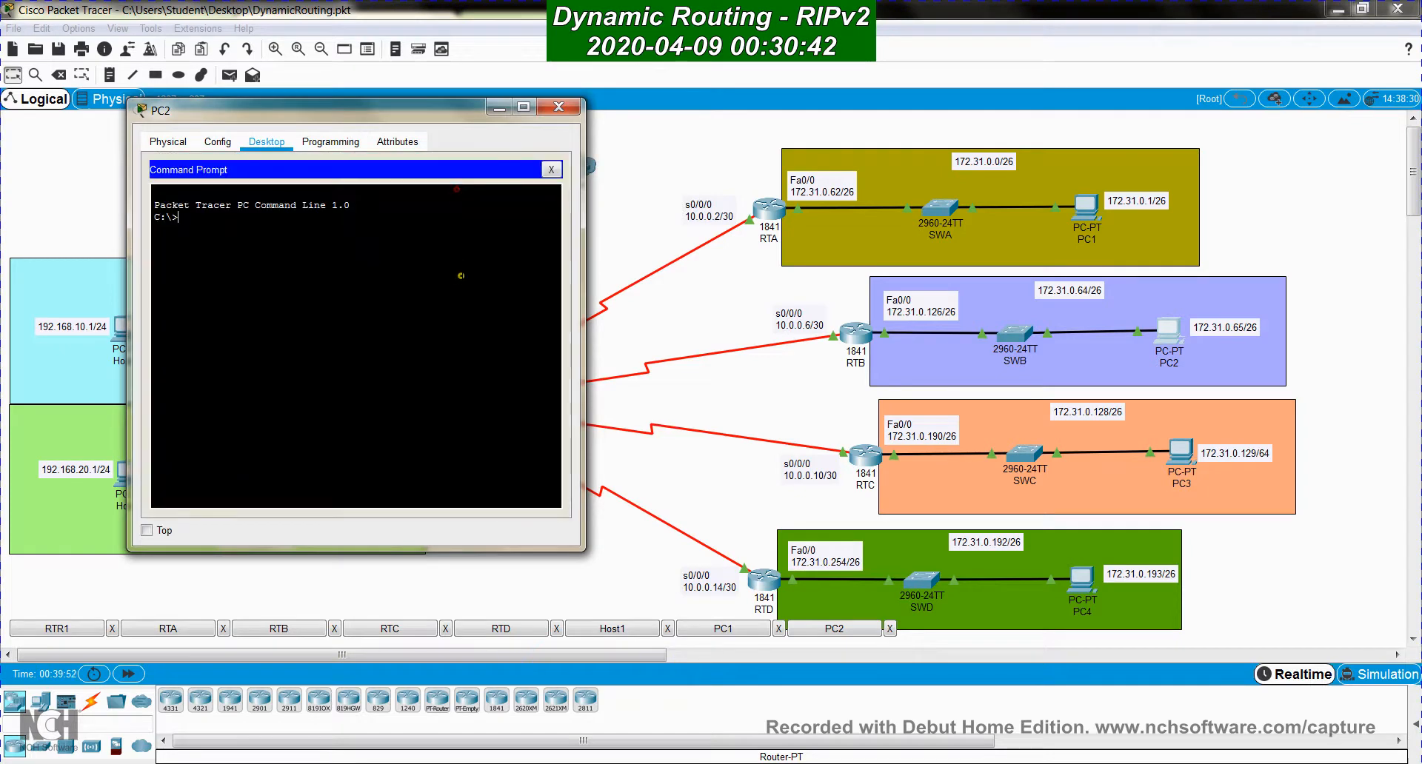
type("tracert 196.15.60.1")
key("Return")
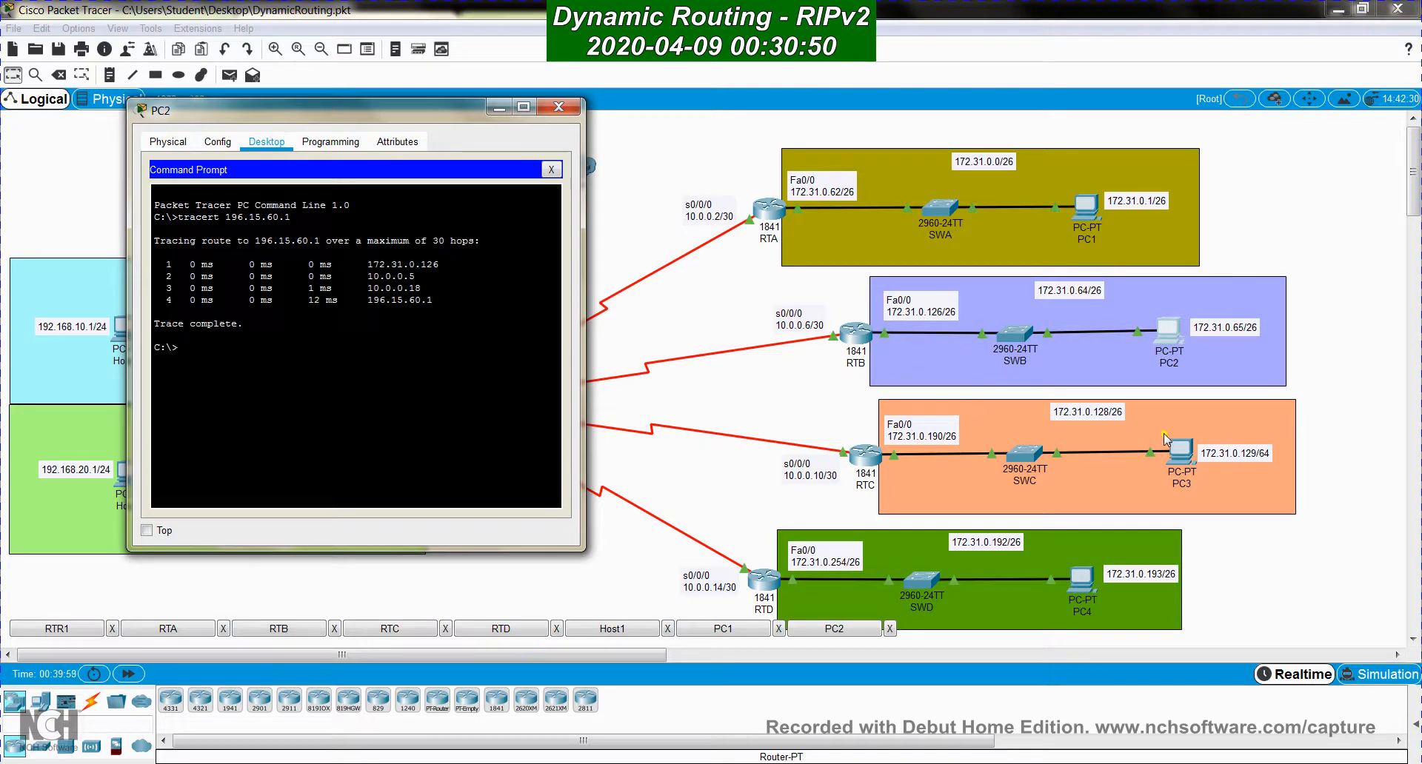
Enter privileged mode on RTC and display its routing table with sh ip route
left_click(866, 457)
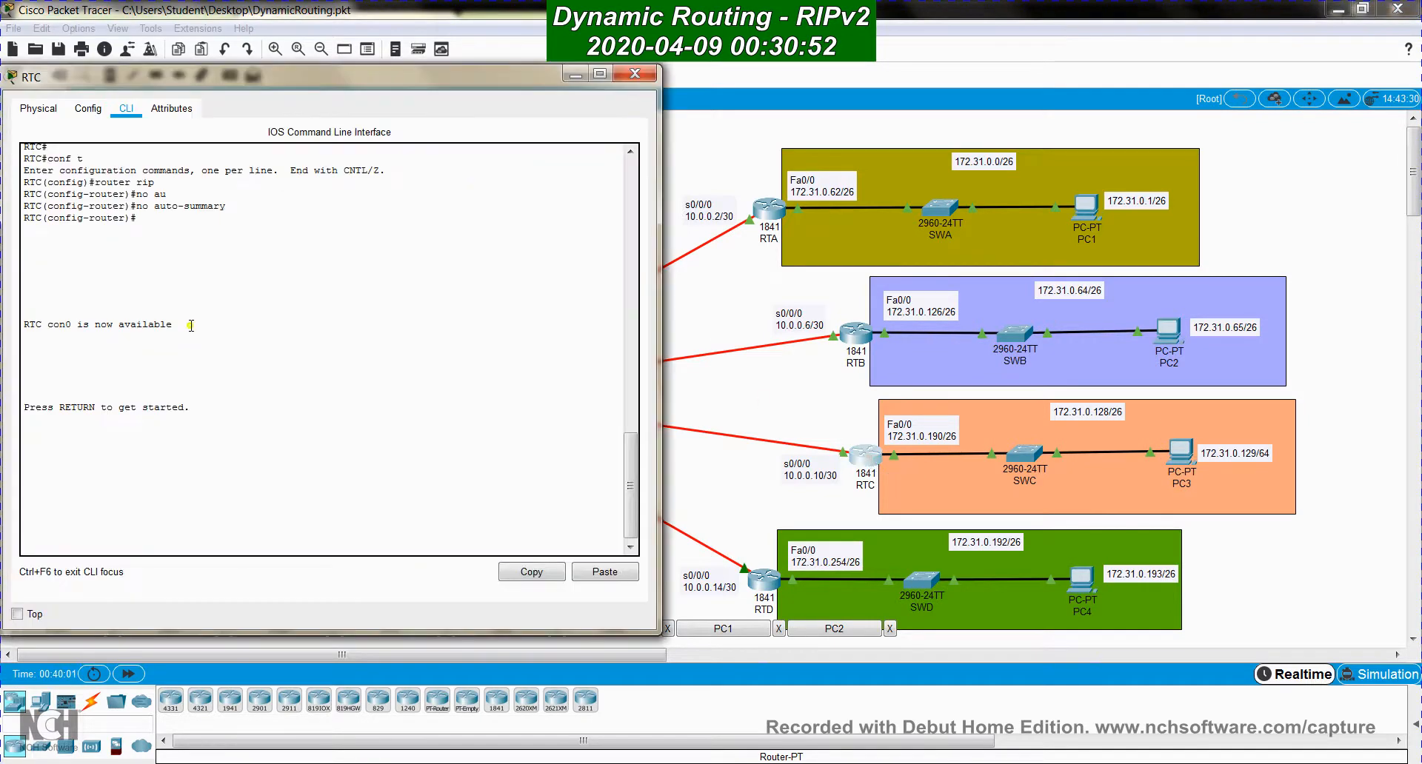
key("Return")
key("Return")
key("Return")
type("en")
key("Return")
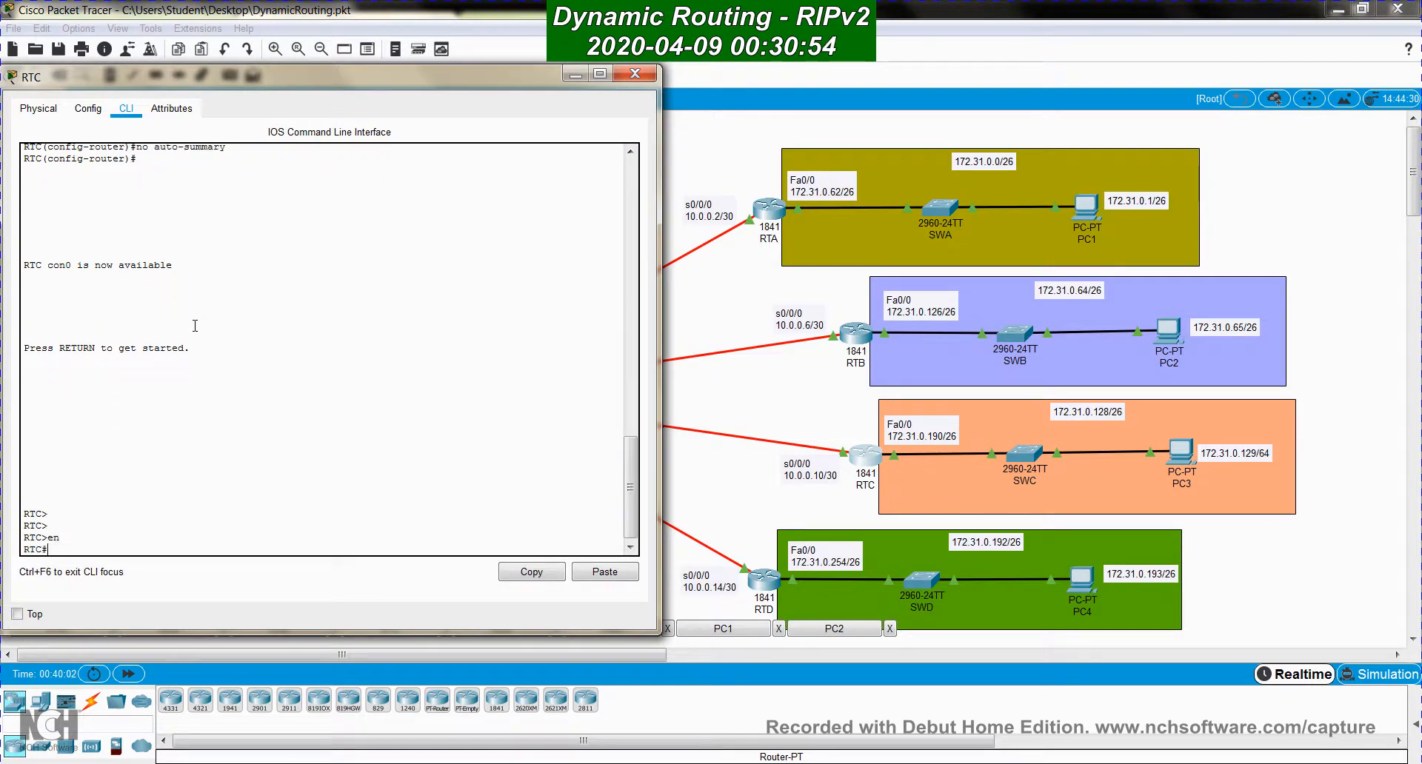
type("sh ip route")
key("Return")
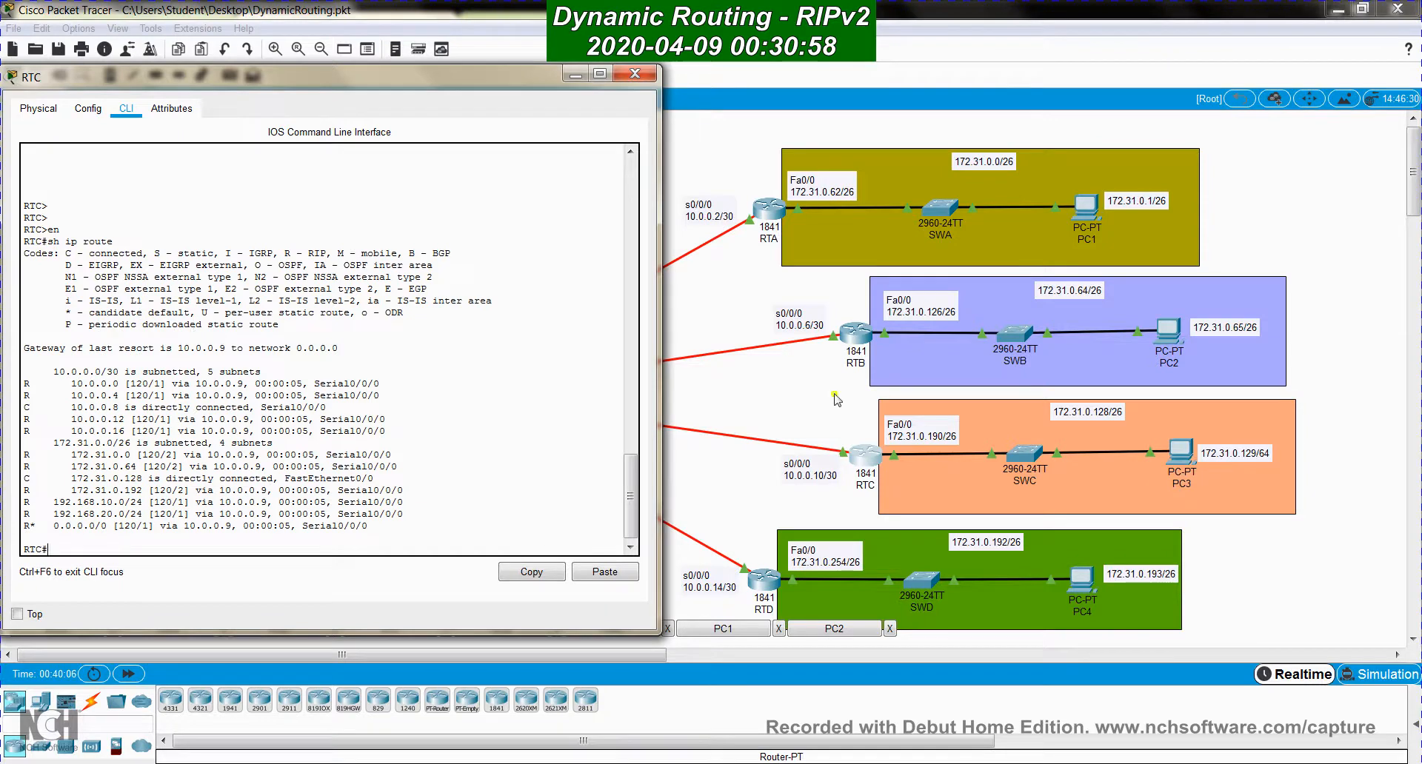
Trace the route from PC3 to 196.15.60.1 with tracert in its command prompt
left_click(1182, 454)
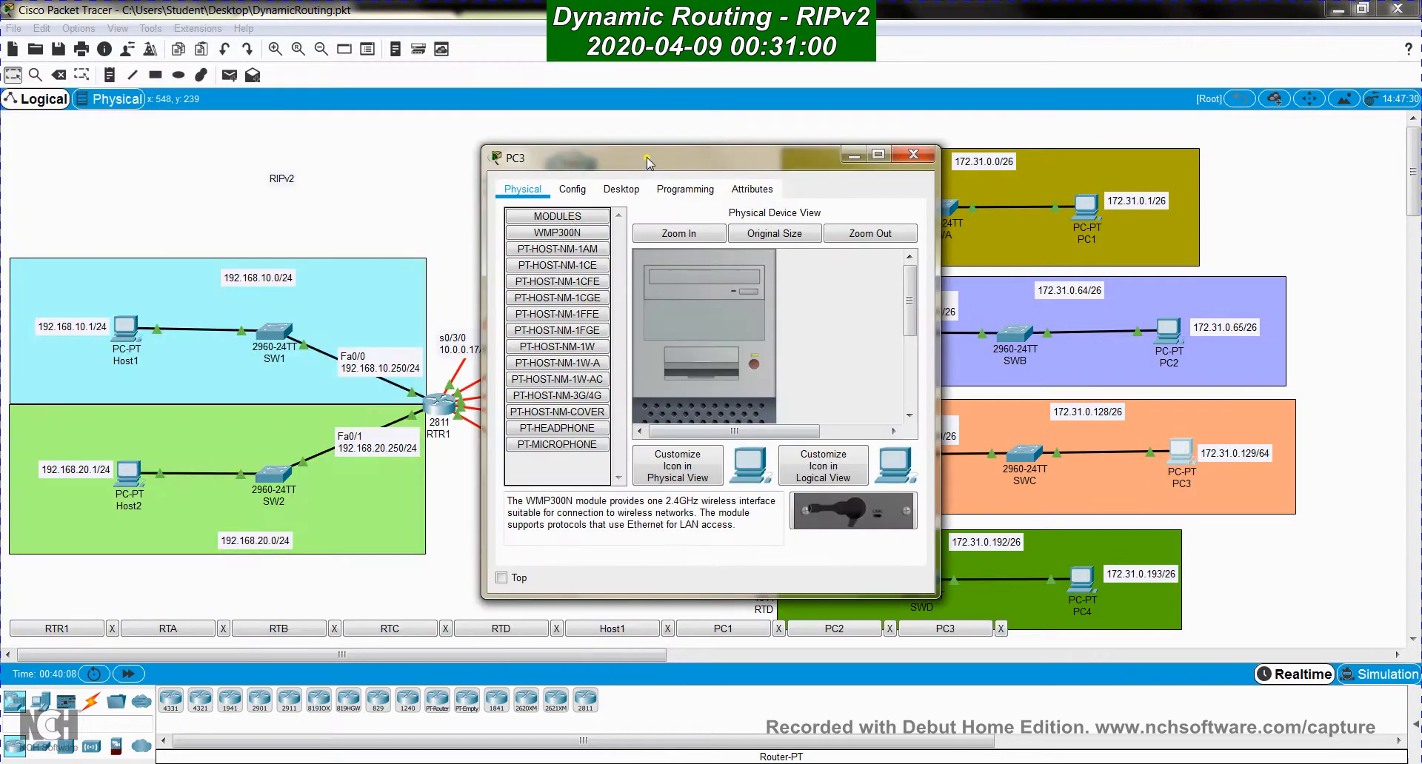
left_click_drag(617, 143, 194, 99)
left_click(191, 130)
left_click(389, 194)
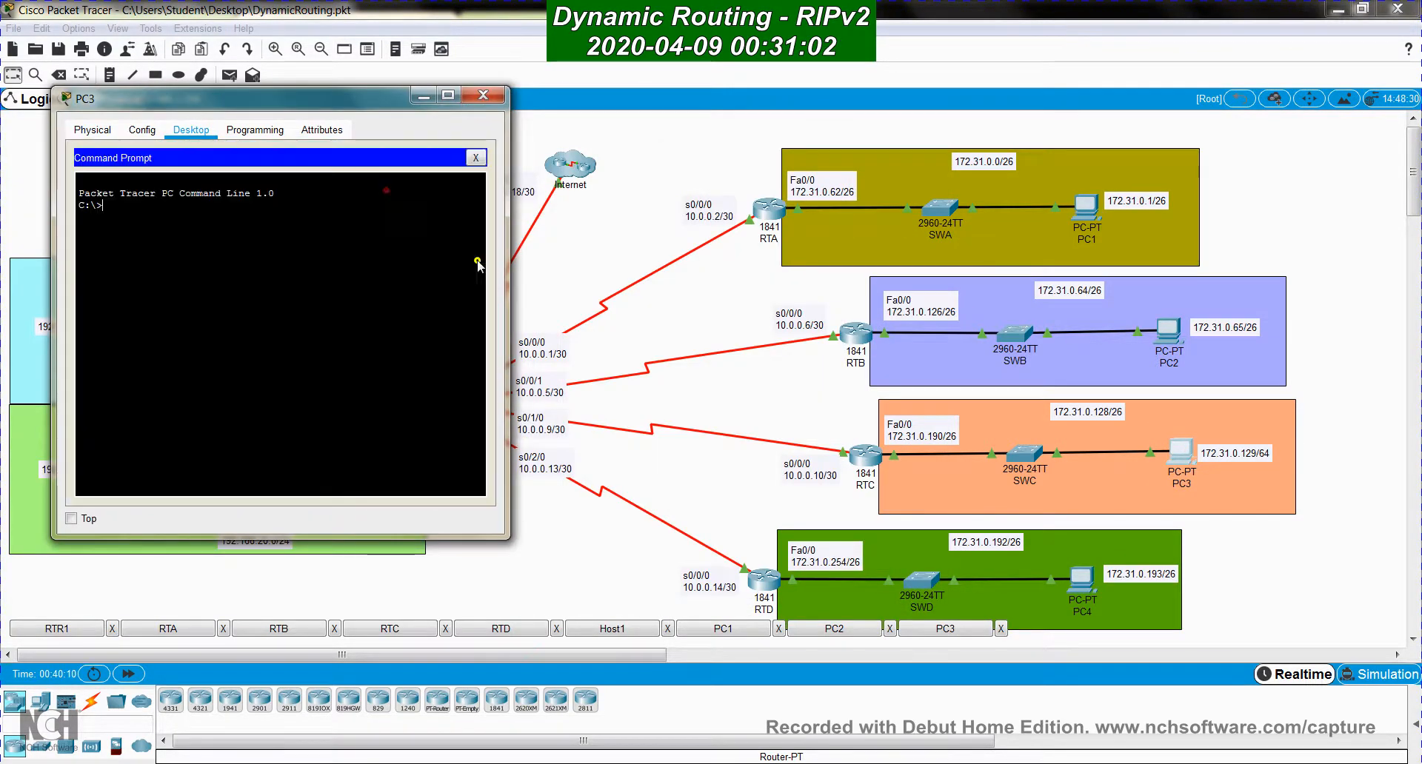
type("tracert ")
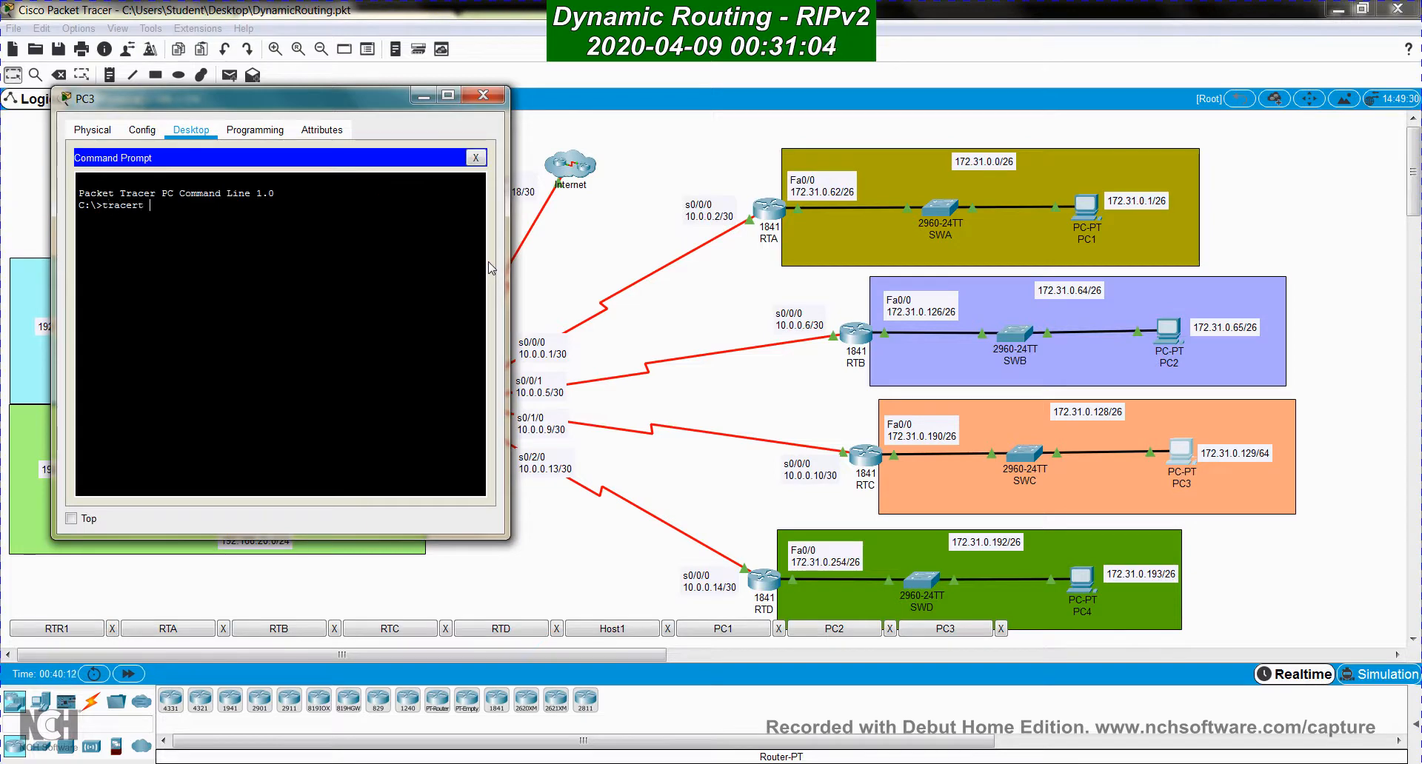
type("196.15.60.1")
key("Return")
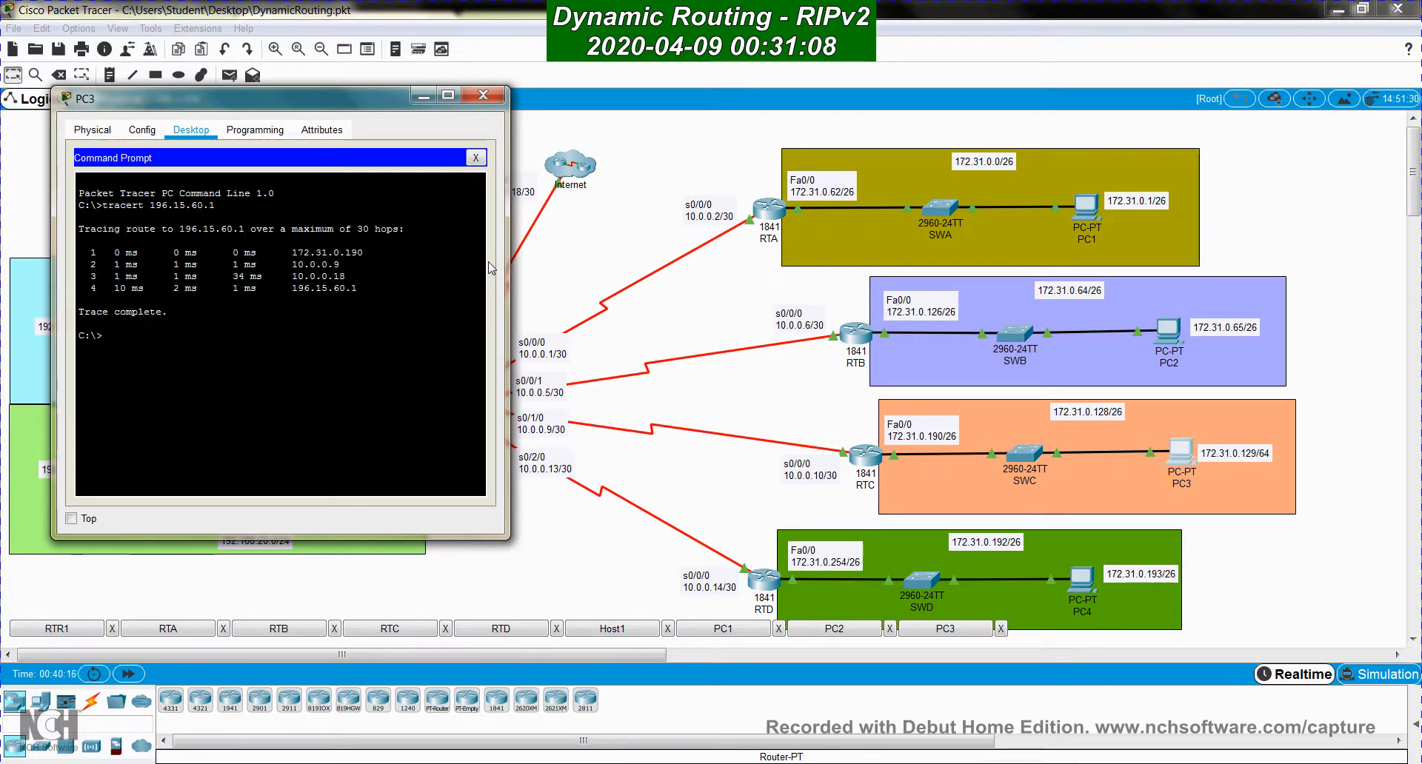
Enter privileged mode on RTD and display its routing table with sh ip route
left_click(769, 585)
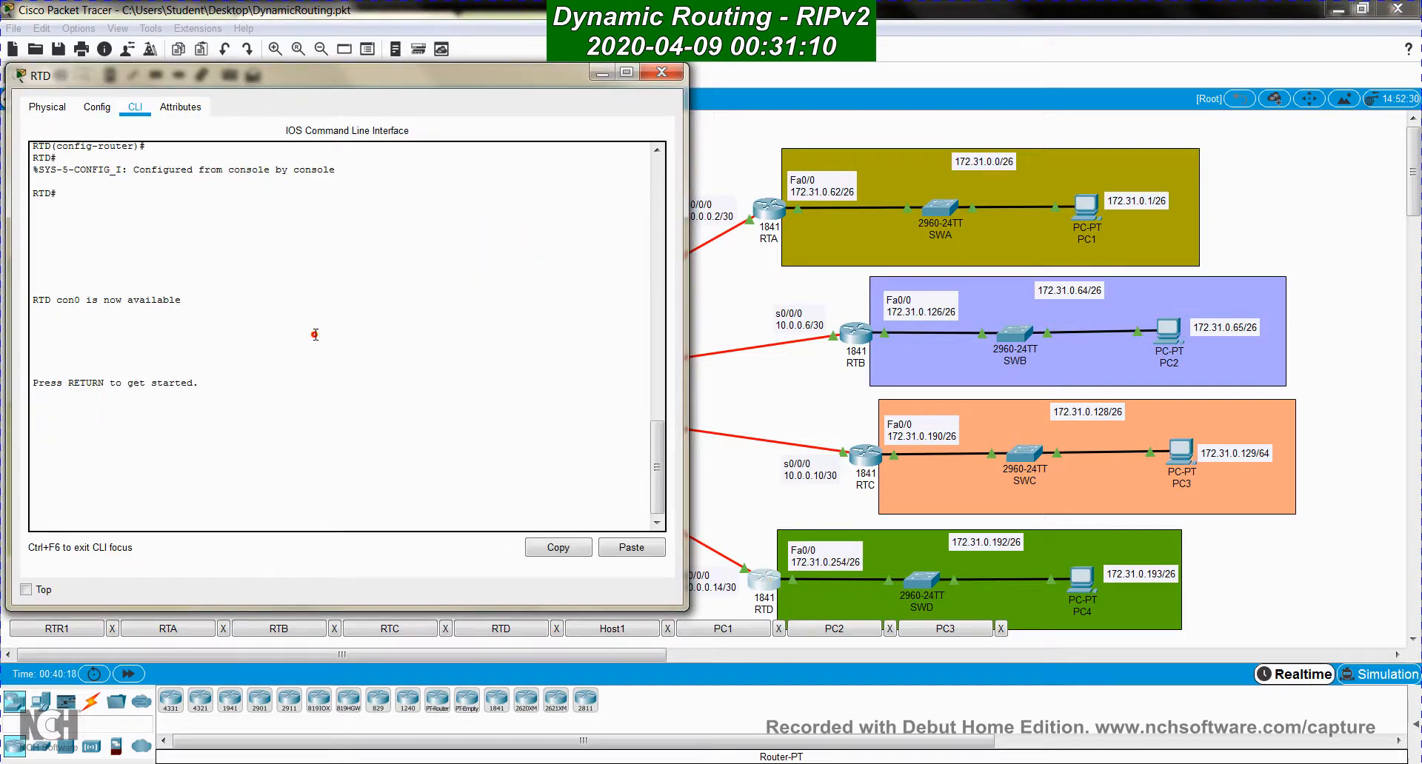
key("Return")
key("Return")
key("Return")
type("en")
key("Return")
type("sh")
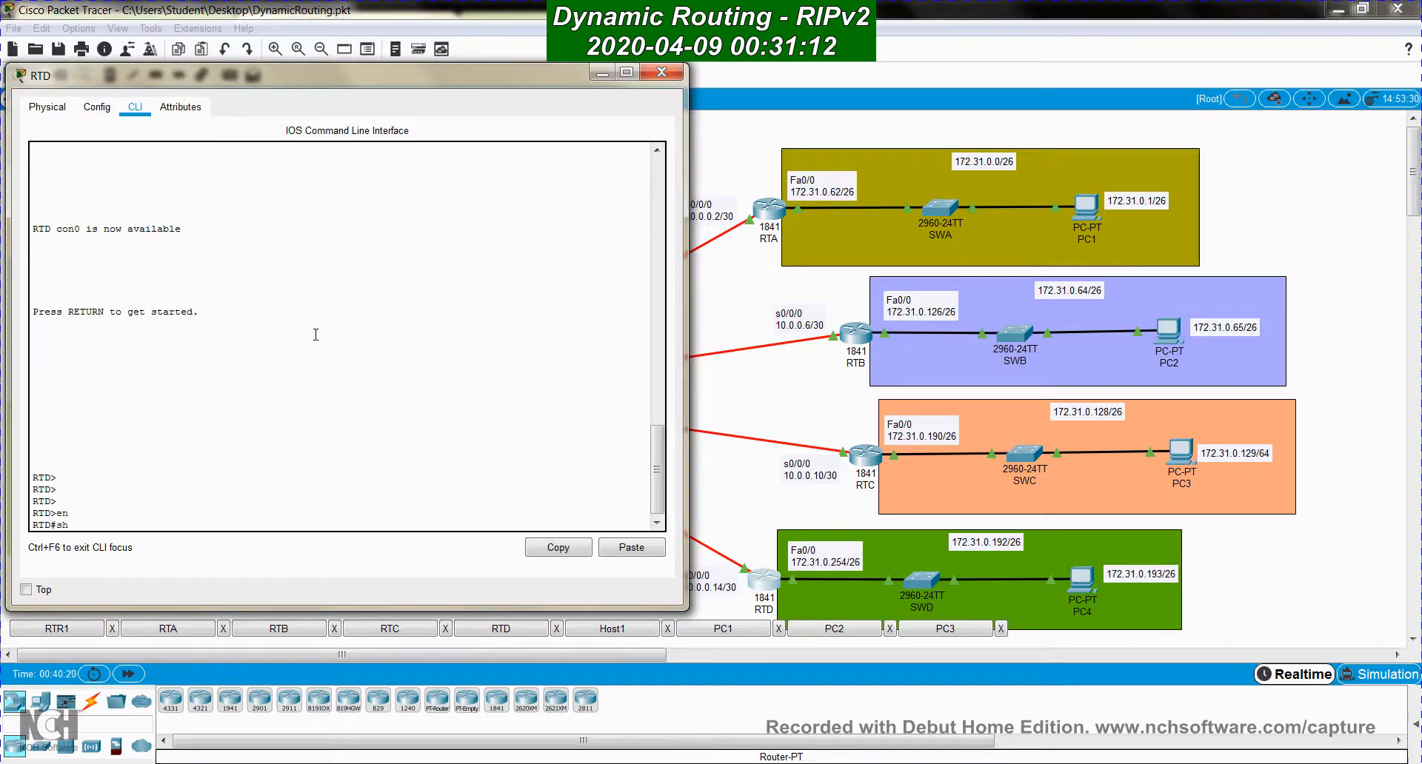
type(" ip route")
key("Return")
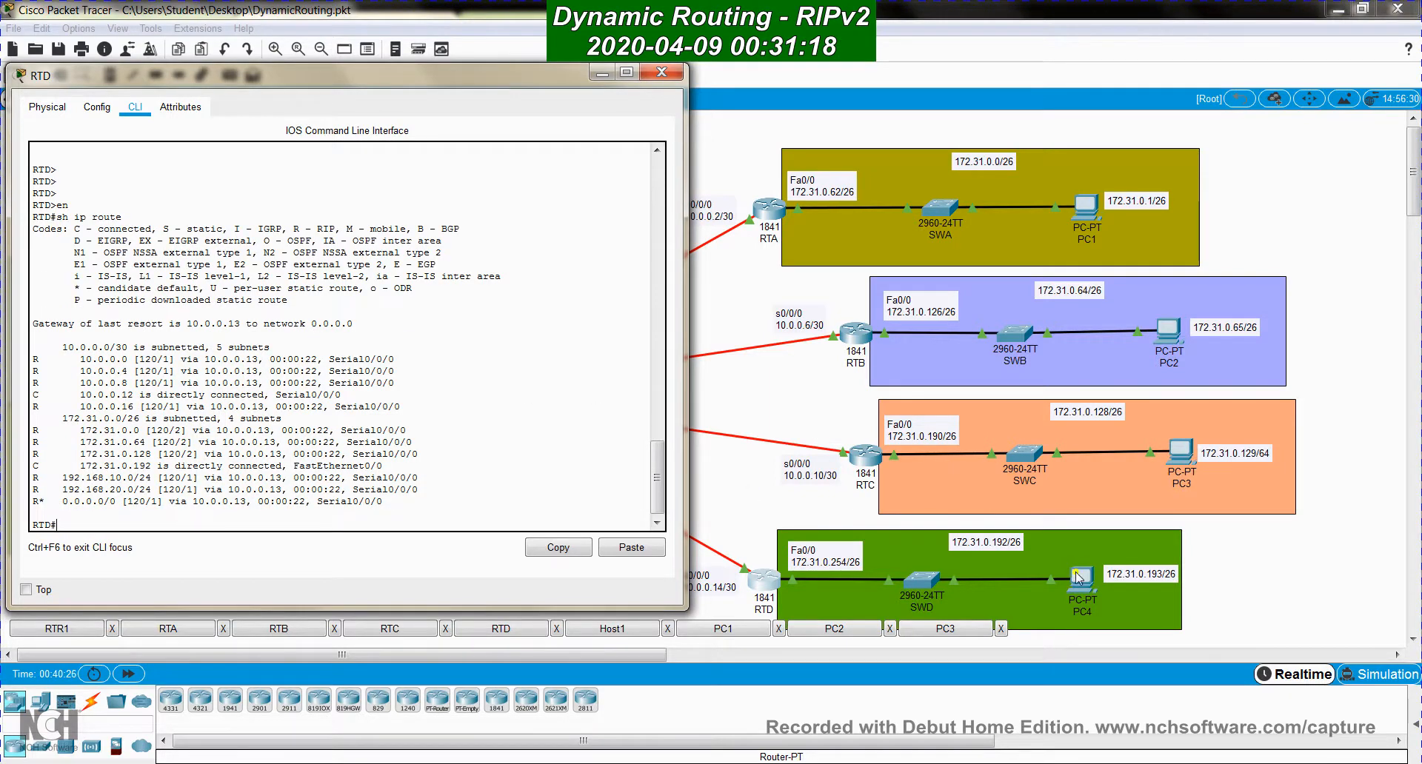
Trace the route from PC4 to 196.15.60.1 with tracert and return to the main topology
left_click(1078, 579)
left_click_drag(696, 160, 337, 123)
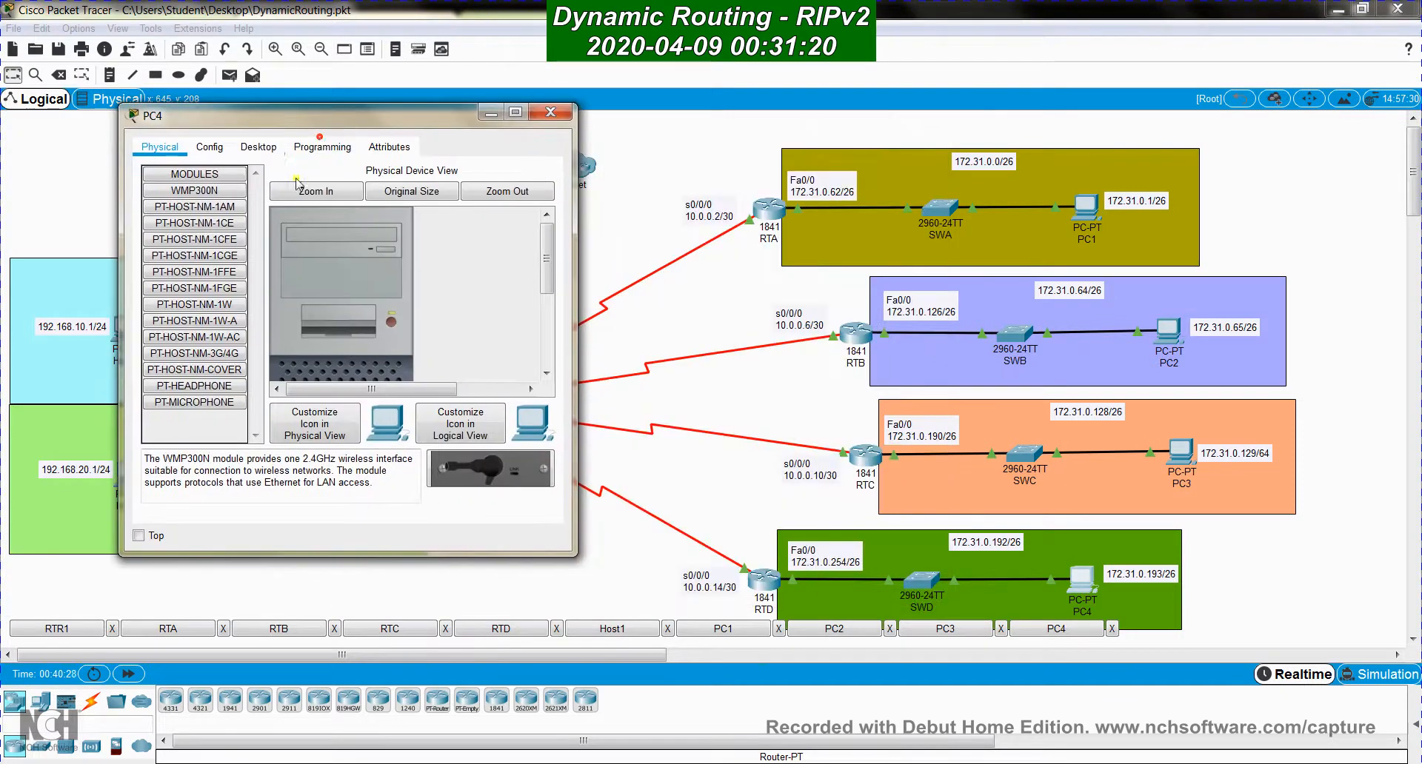
left_click(252, 148)
left_click(452, 205)
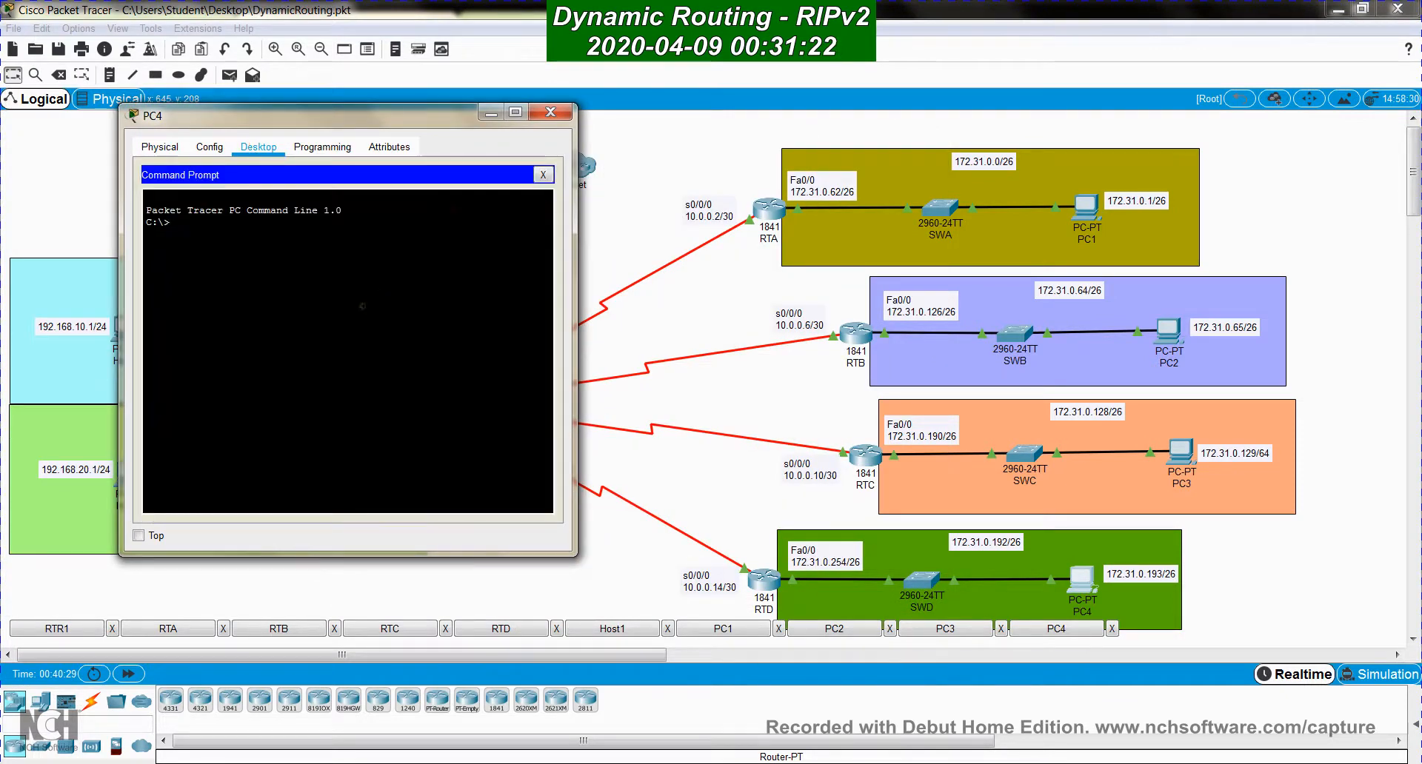
type("tracert 196.15.60.1")
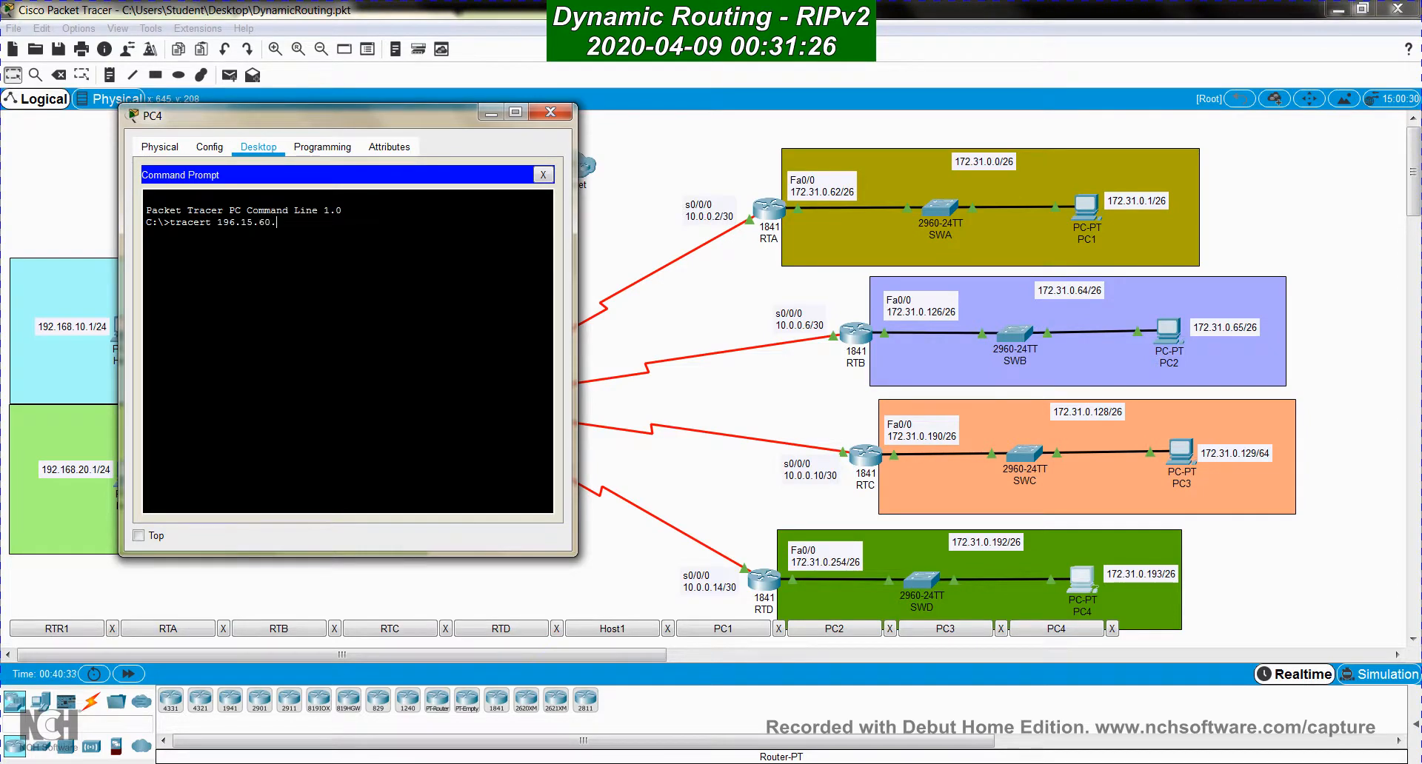
key("Return")
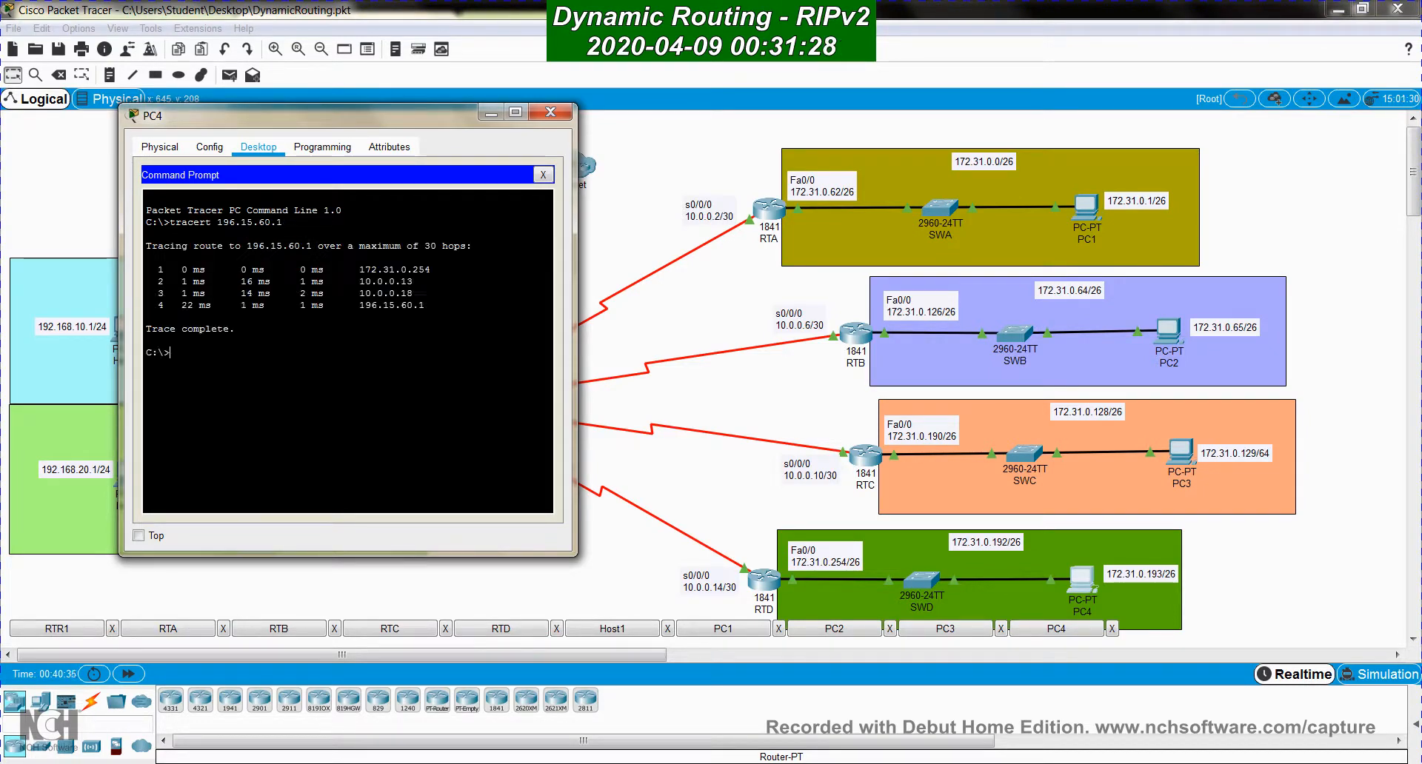
left_click(625, 229)
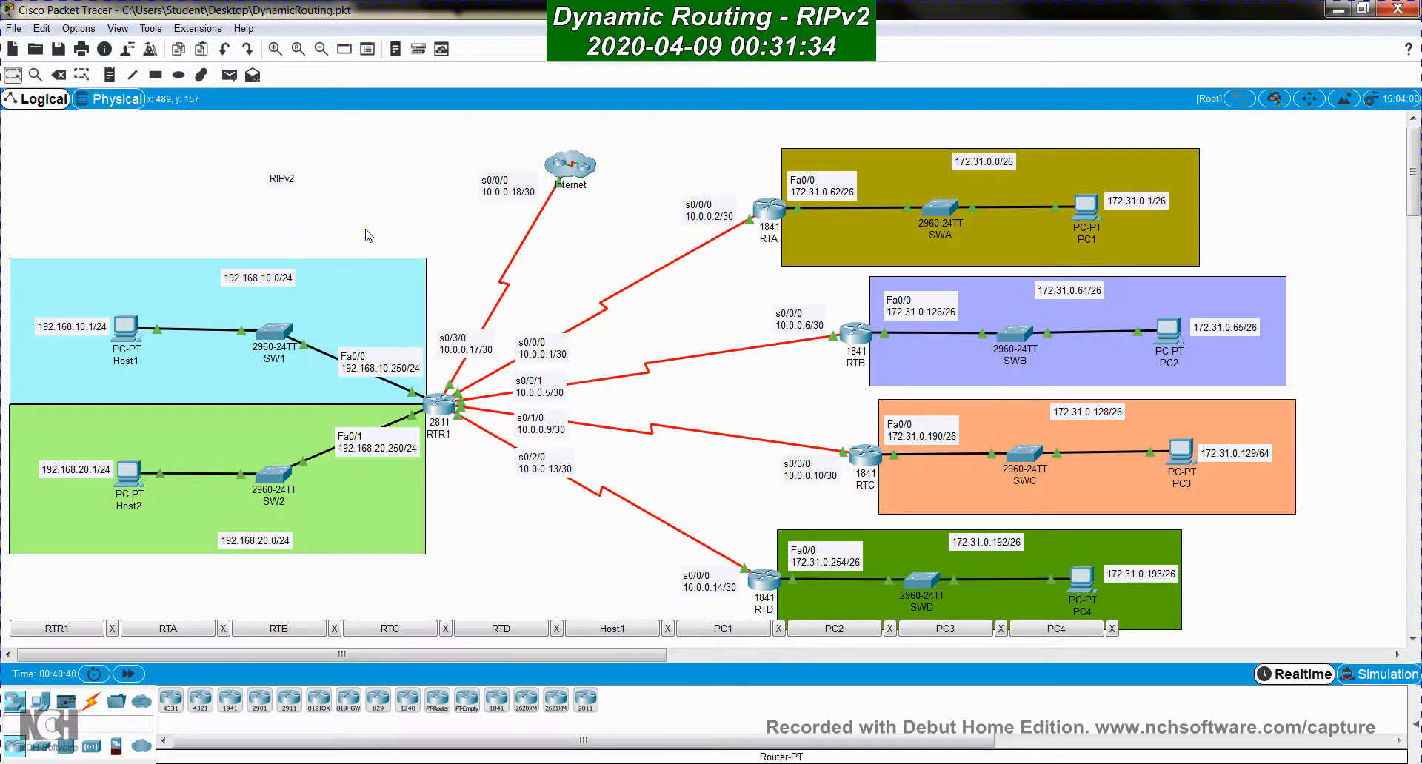
Review the RIP configuration in RTR1's CLI, return to the topology, and inspect the serial link between RTR1 and RTC
left_click(452, 405)
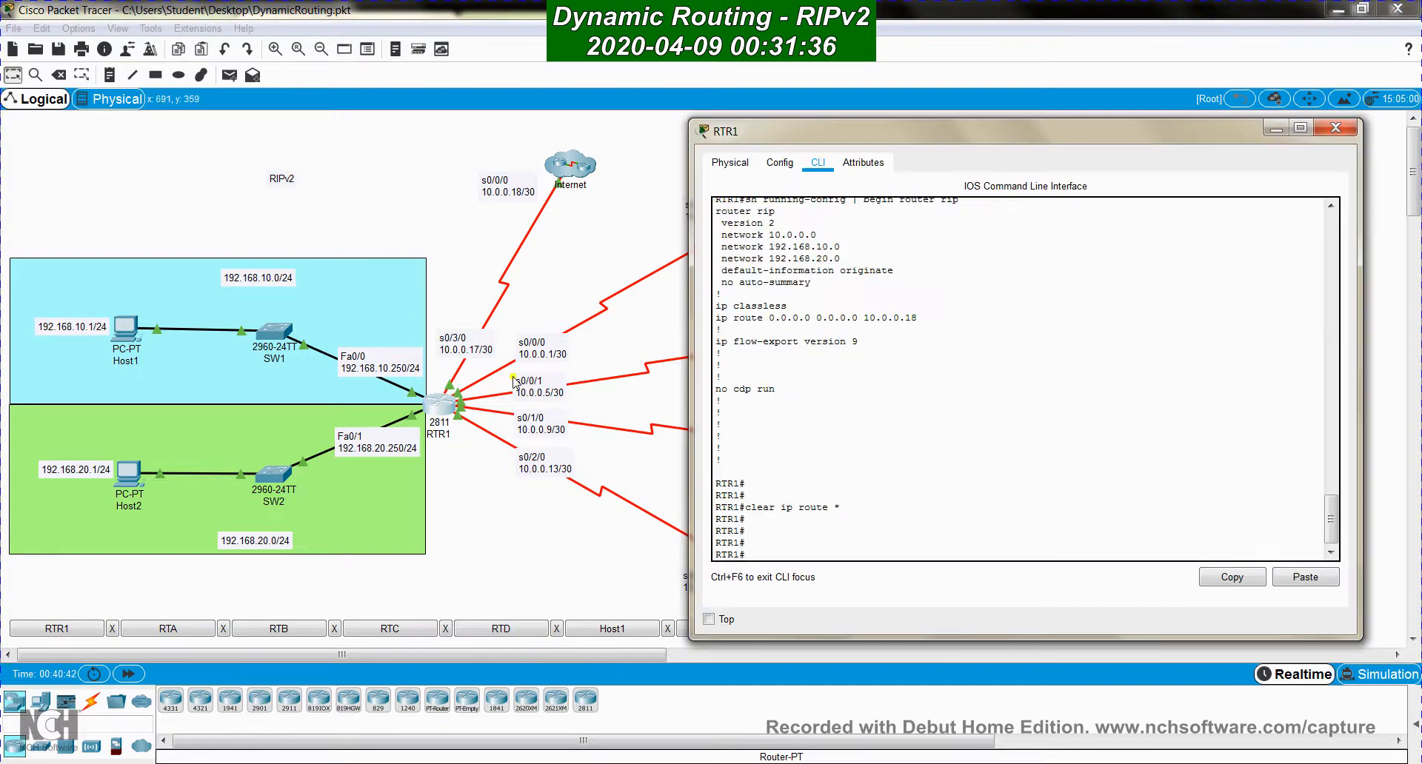
left_click(416, 206)
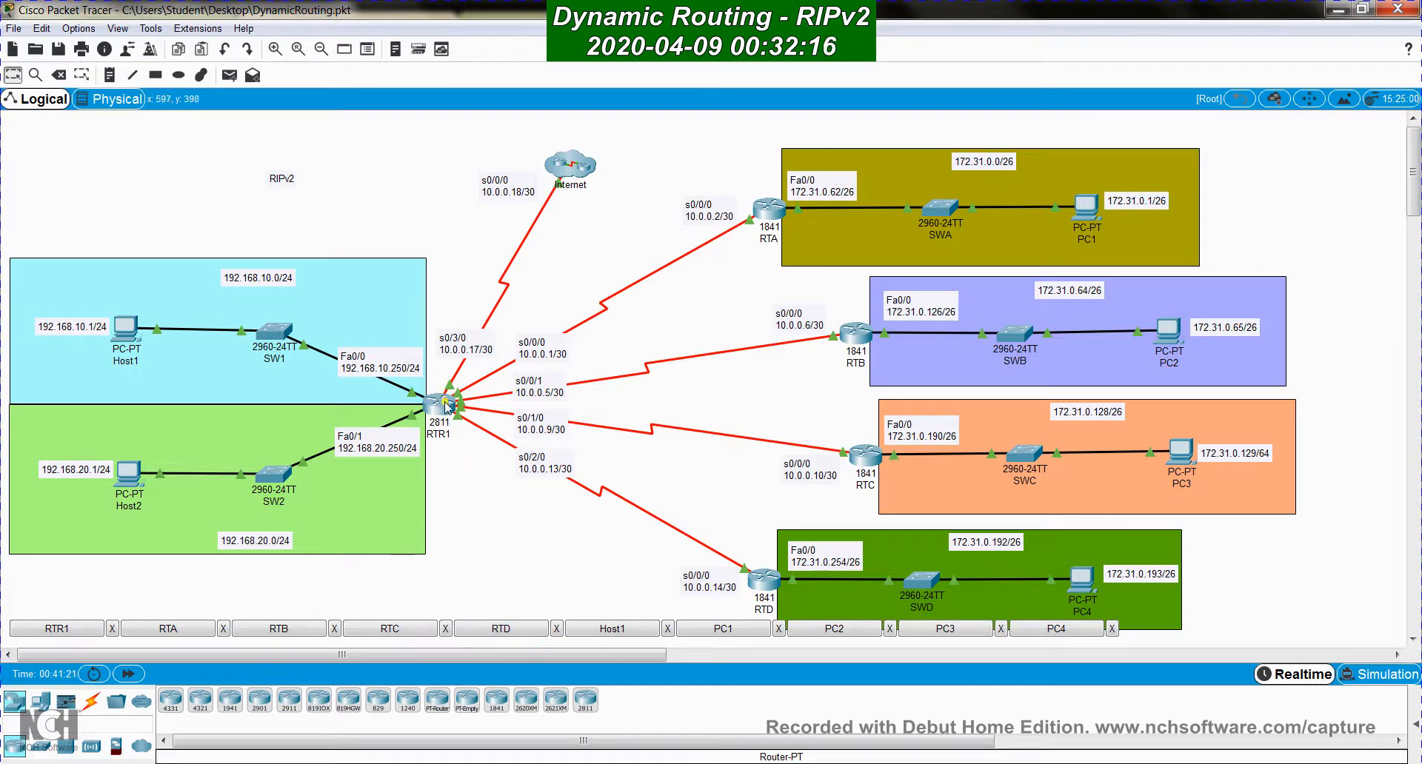
mouse_move(446, 406)
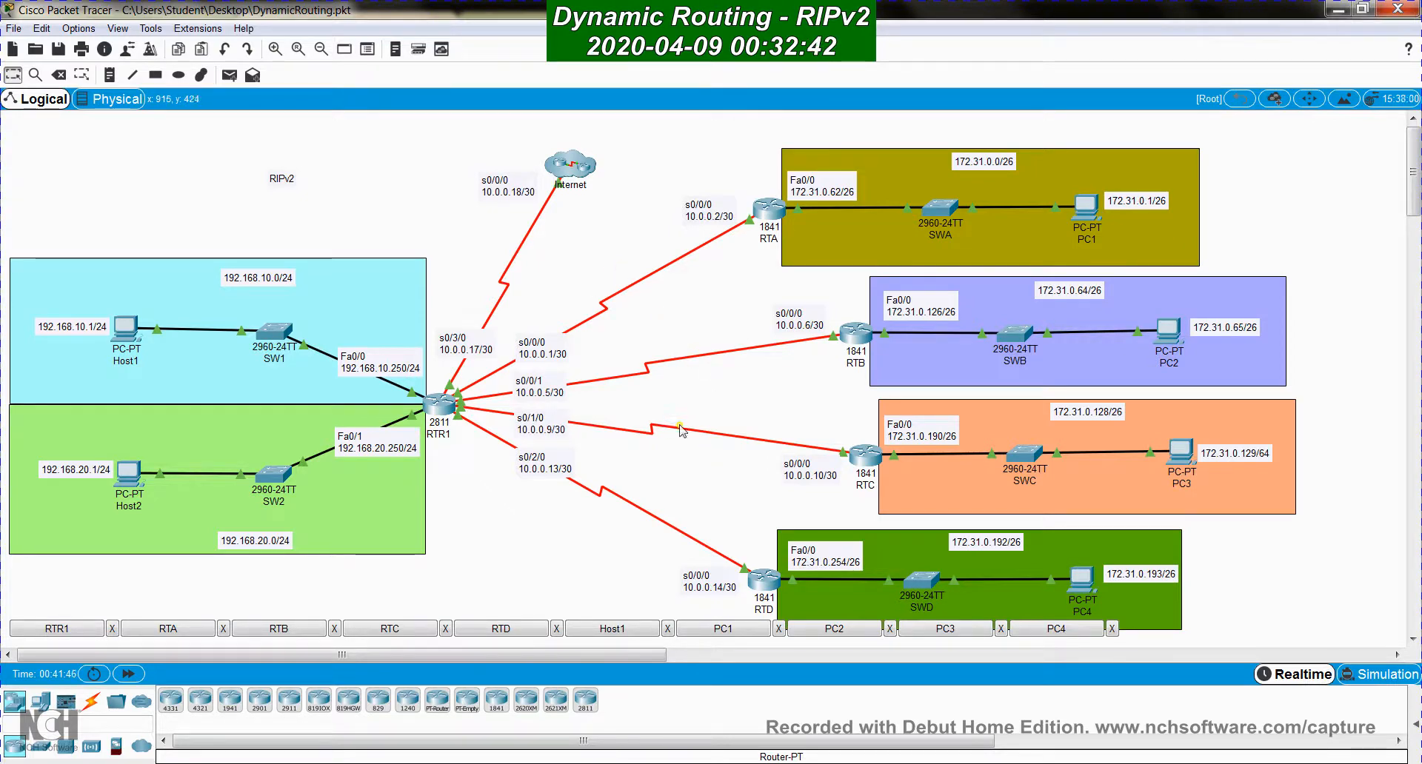
mouse_move(682, 431)
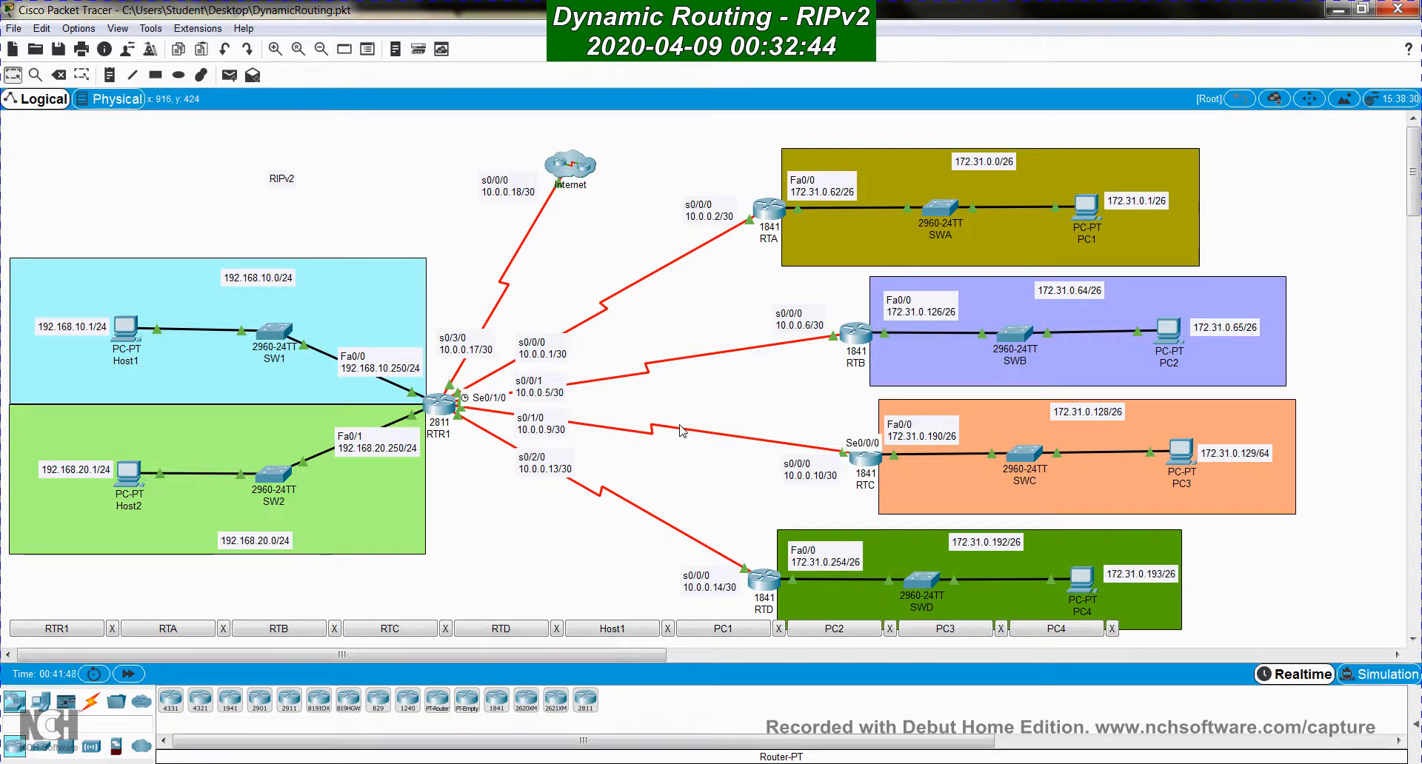